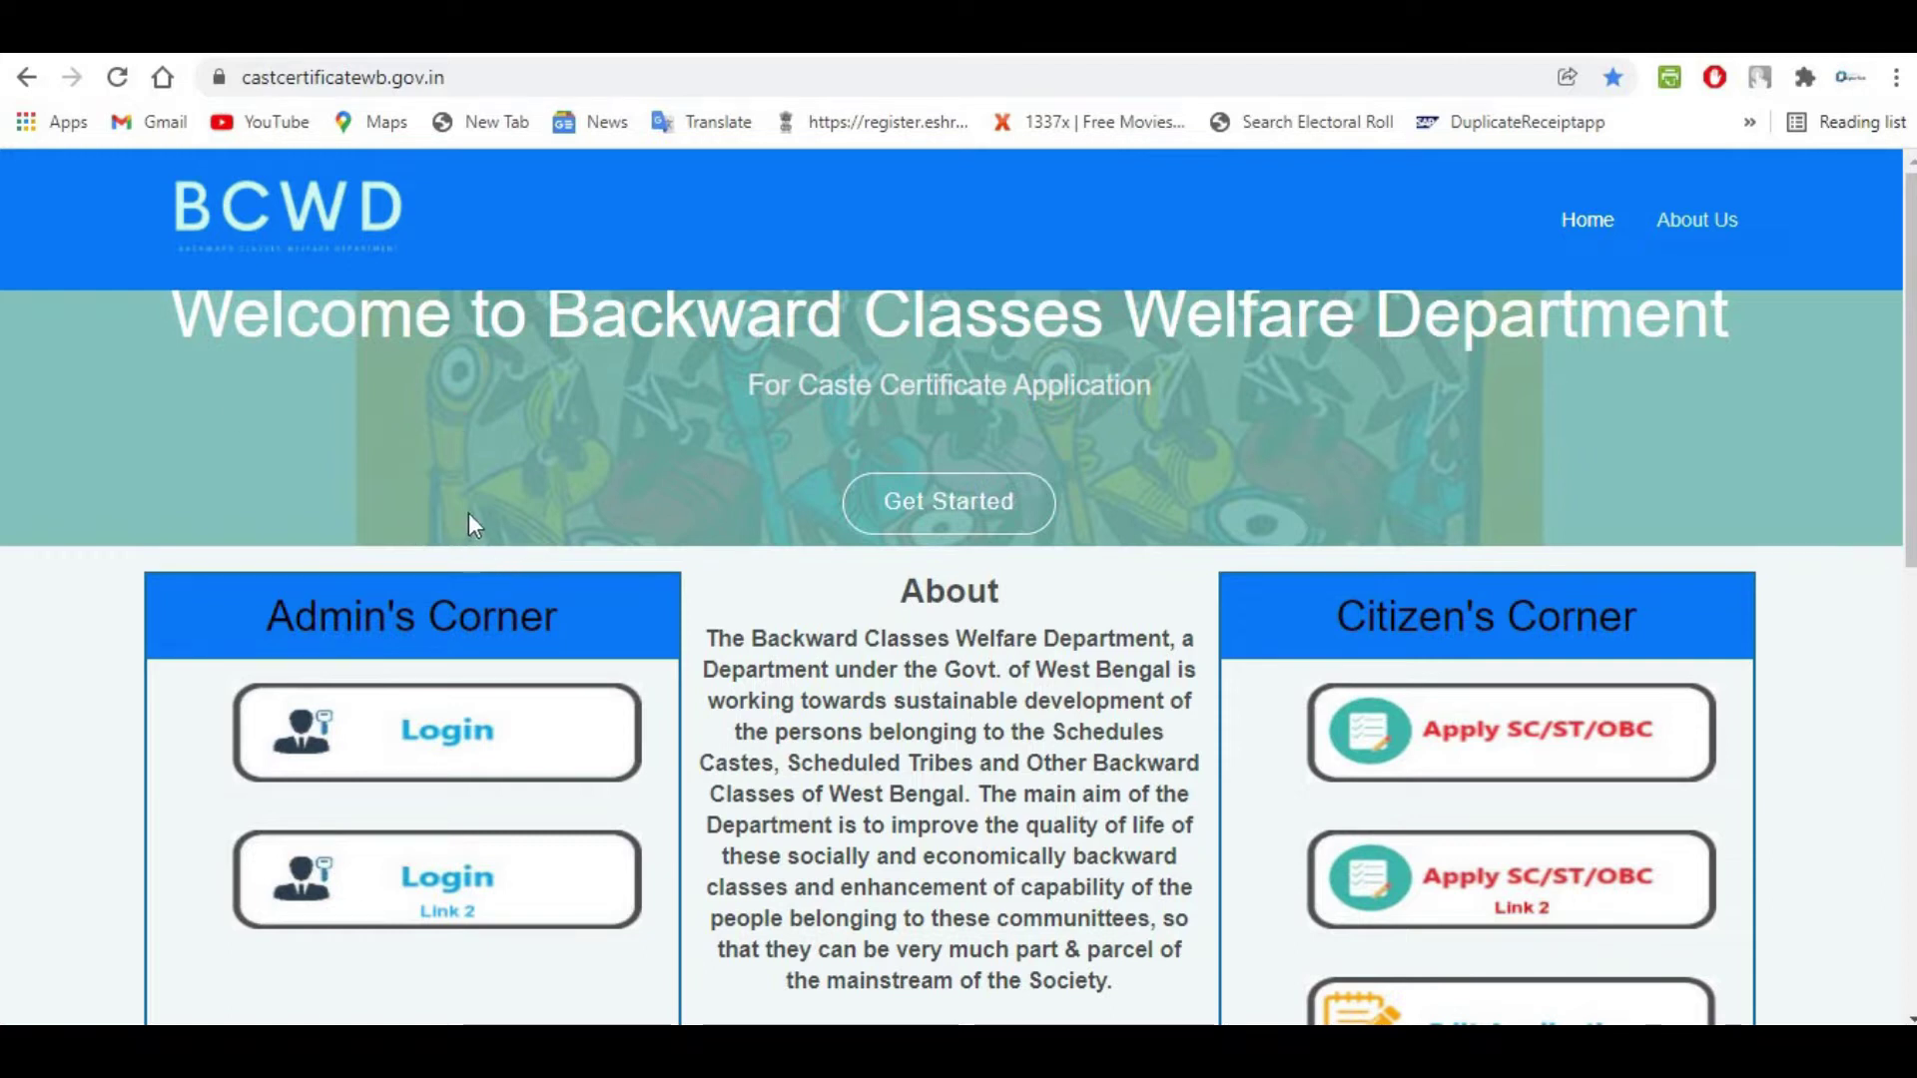
# Open the Apply SC/ST/OBC application form and choose MURSHIDABAD as the district with KANDI as the sub-division.
pyautogui.scroll(-3, 904, 691)
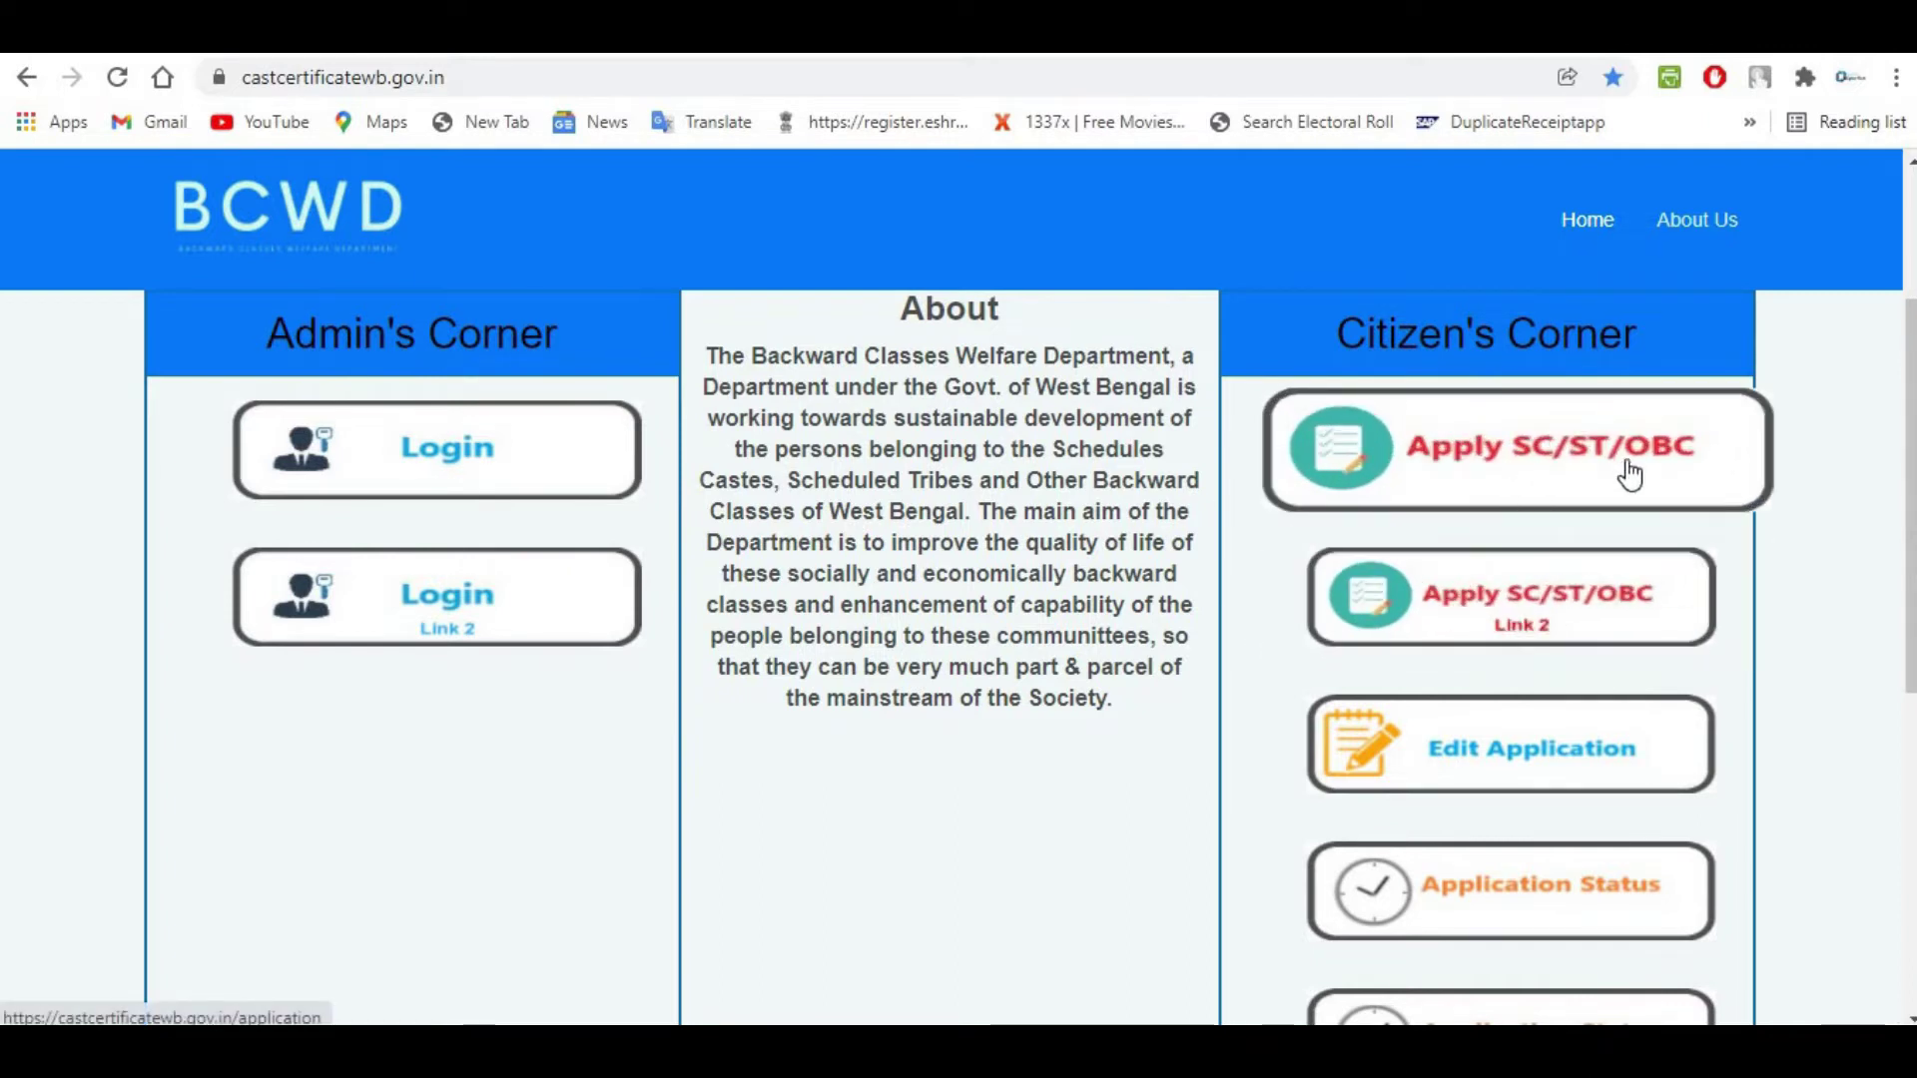
pyautogui.click(1494, 462)
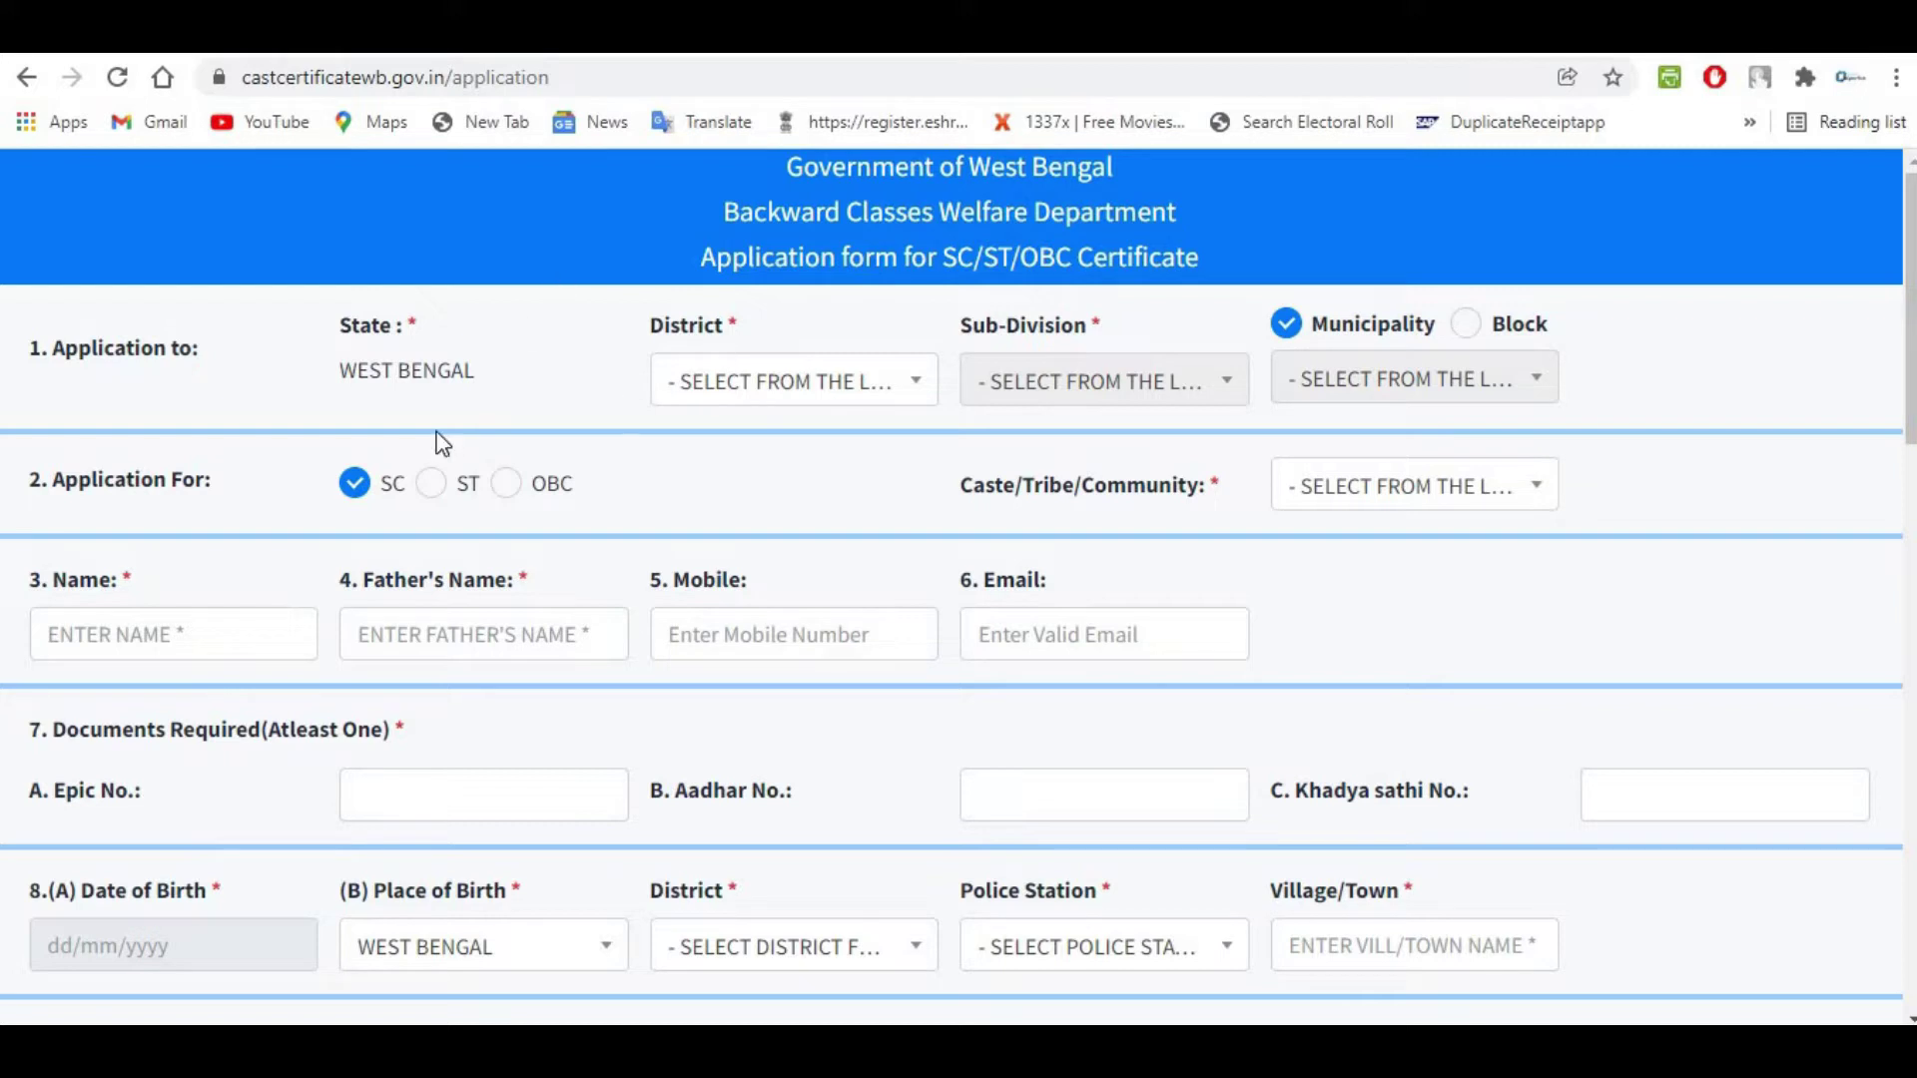
pyautogui.click(712, 389)
pyautogui.scroll(-5, 773, 600)
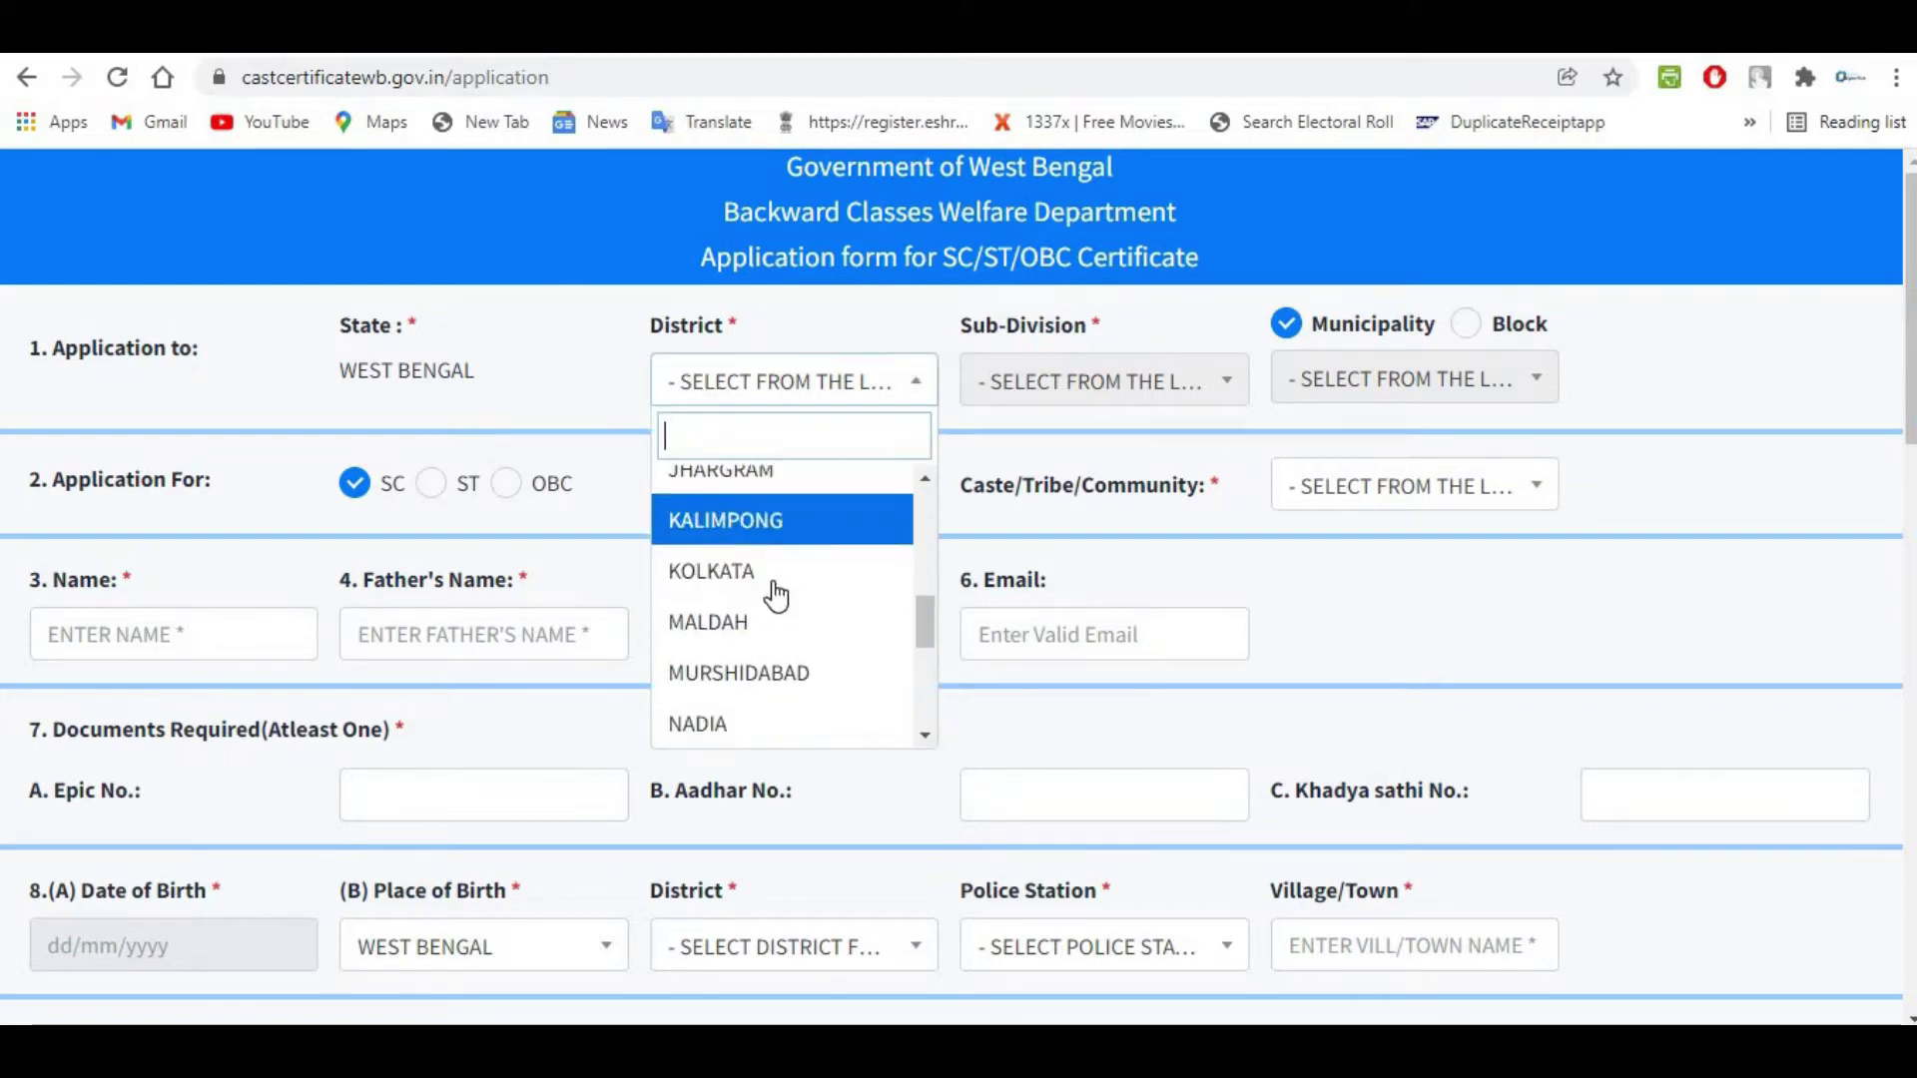
pyautogui.click(775, 574)
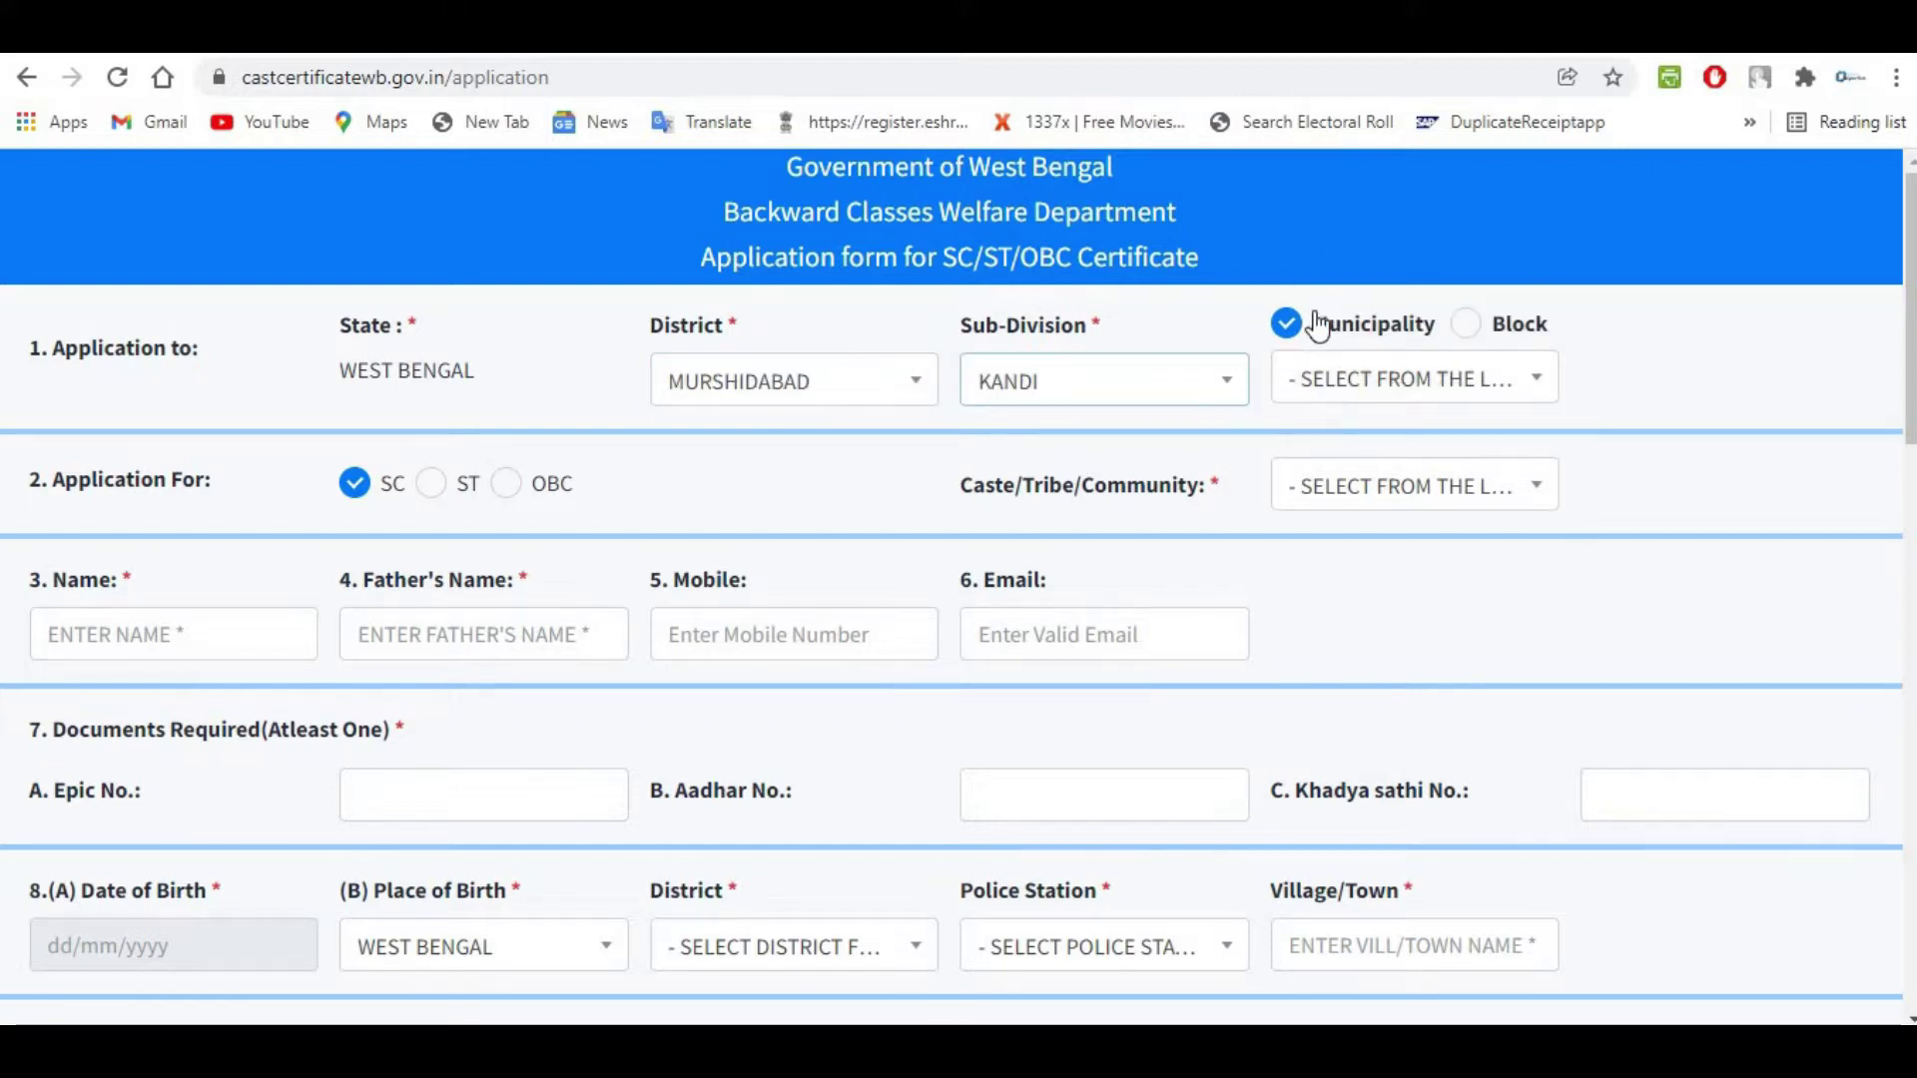
# Set the application area type to Block and select BHARATPUR-I.
pyautogui.click(1466, 327)
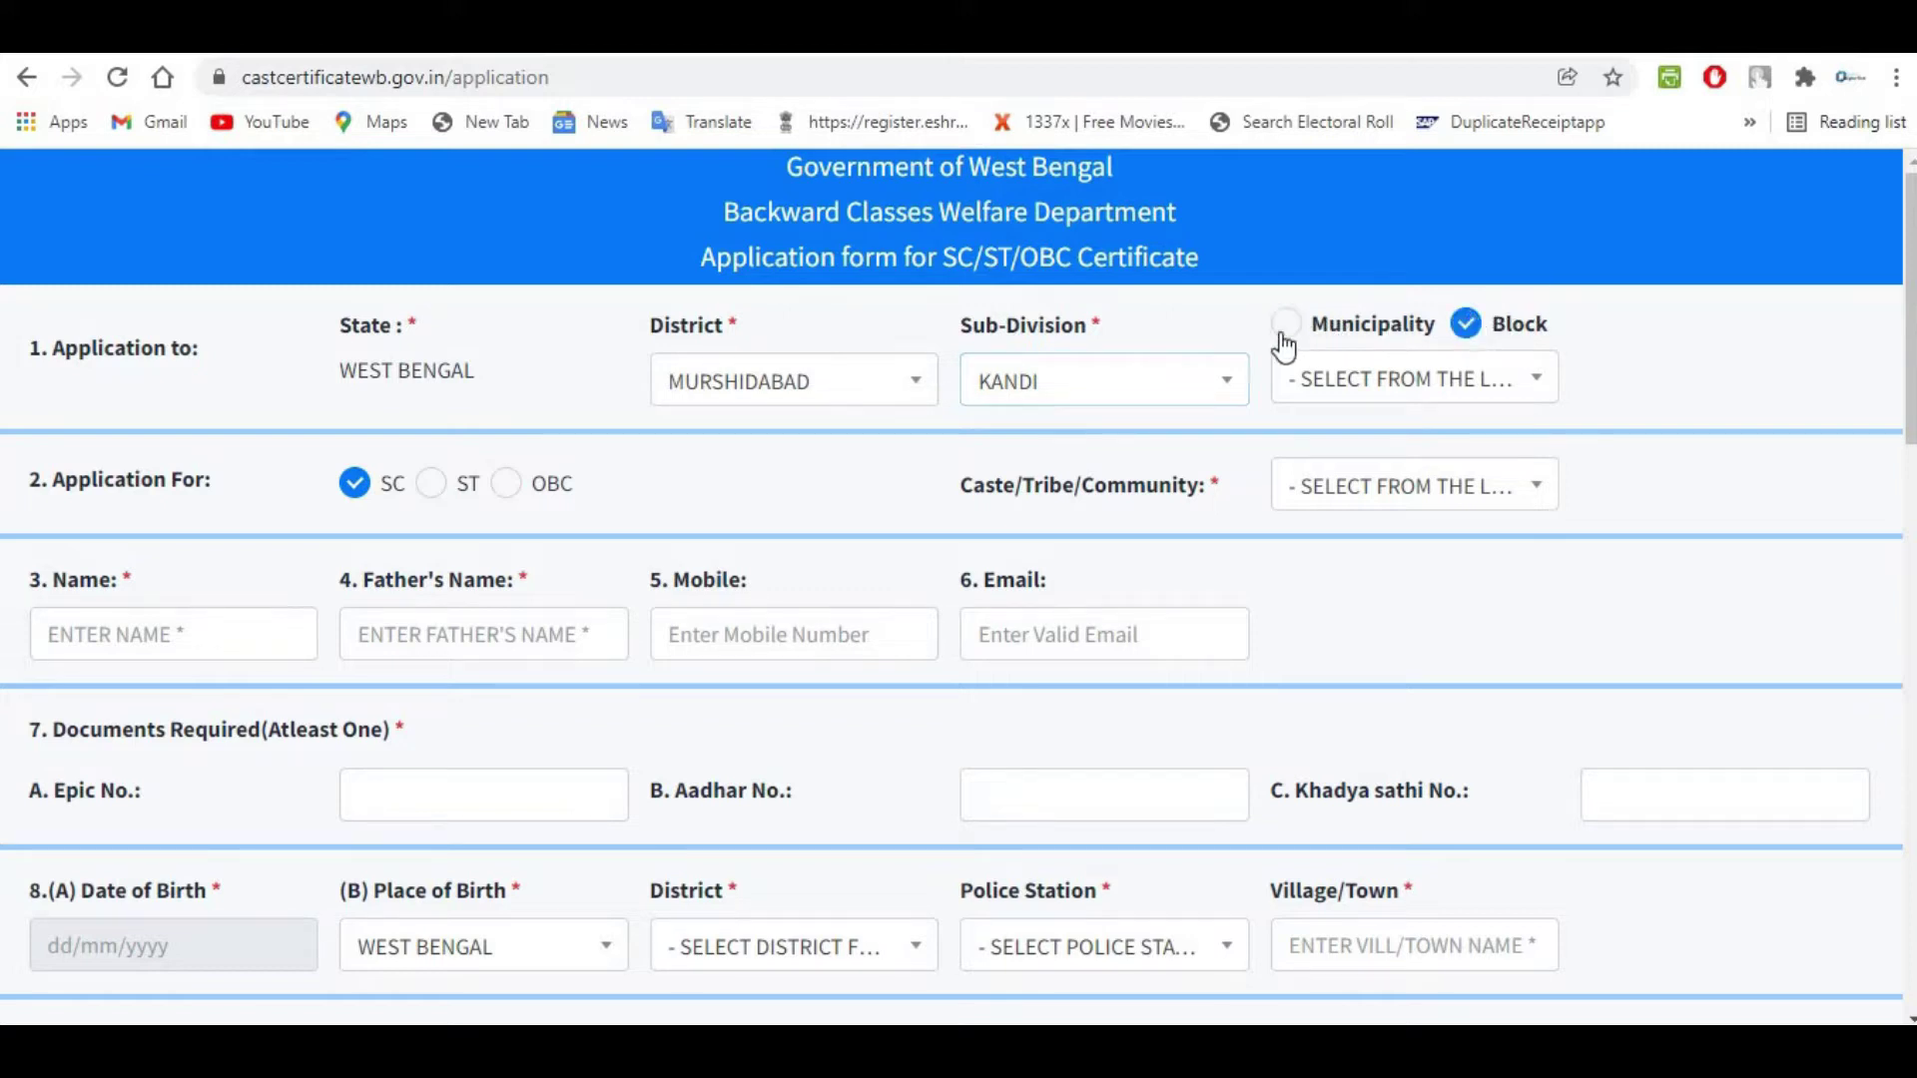
pyautogui.click(1288, 335)
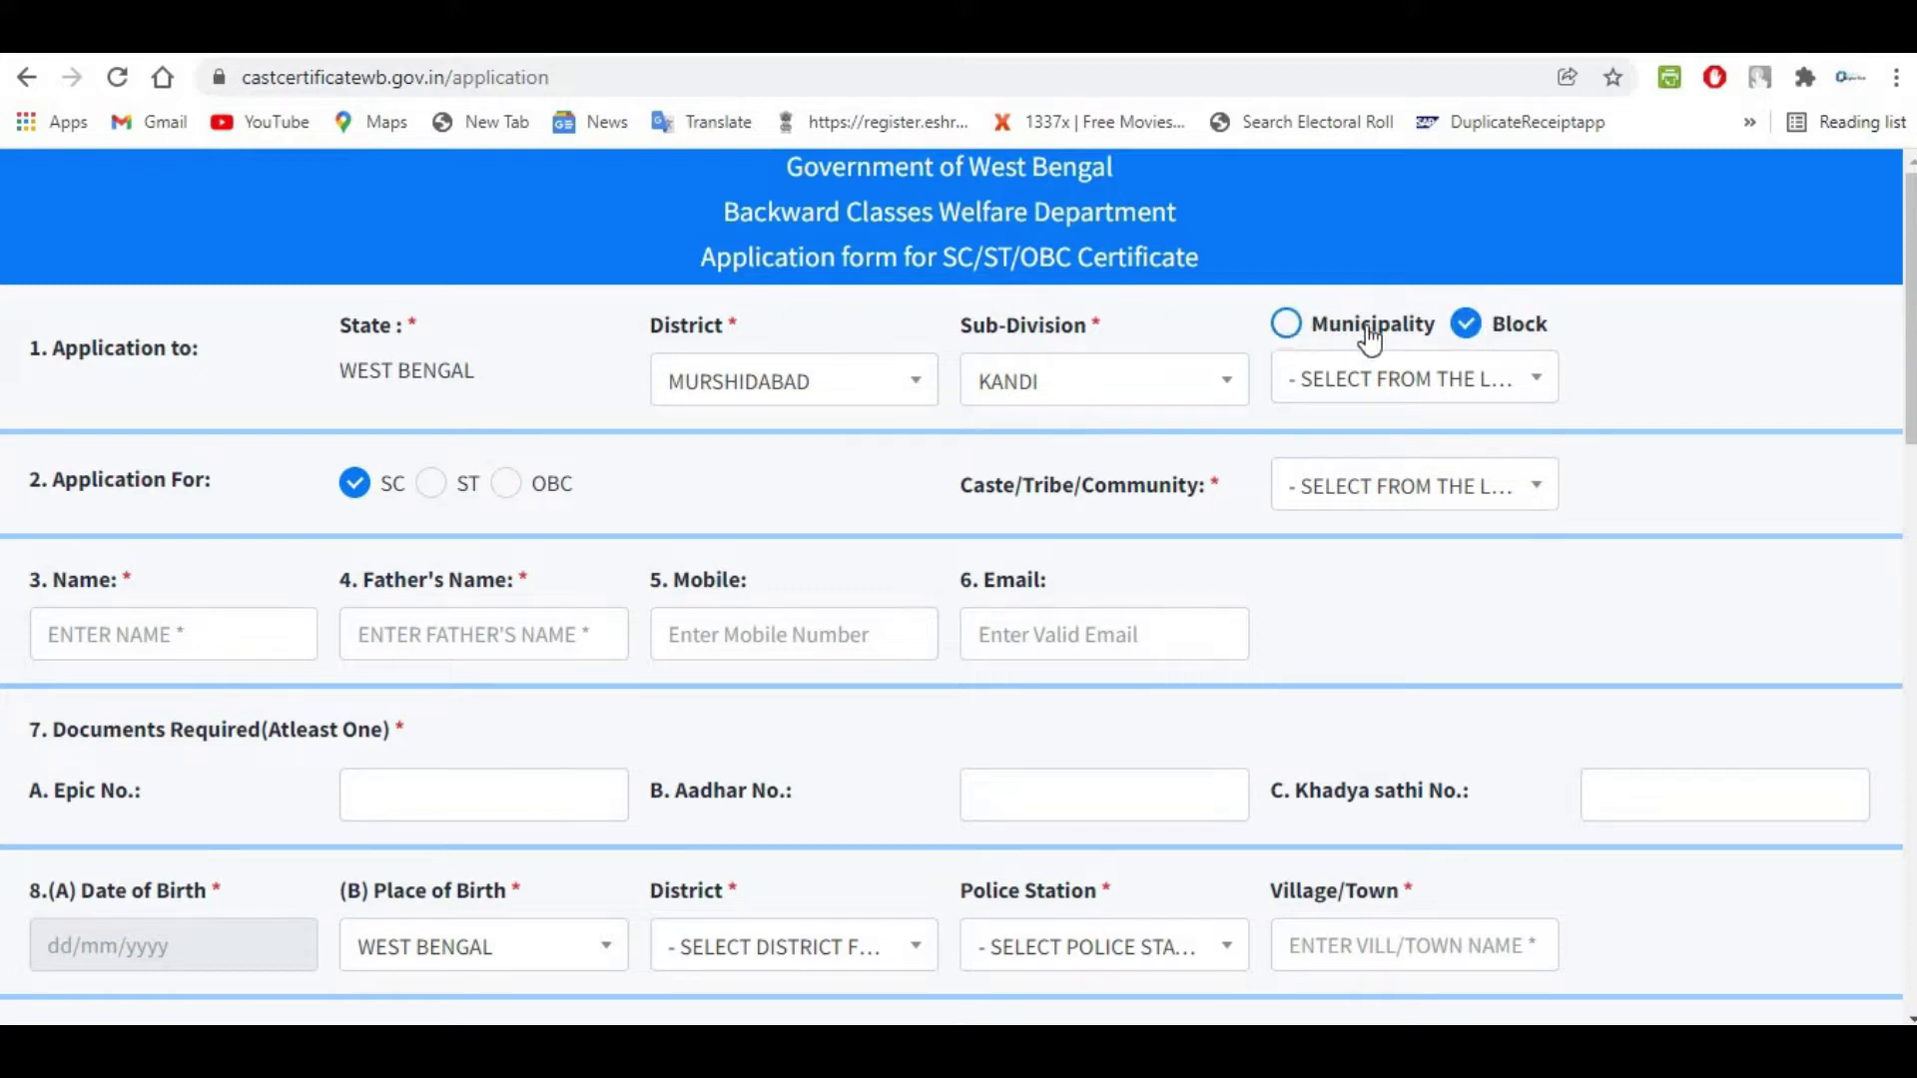
pyautogui.click(1466, 326)
pyautogui.click(1425, 377)
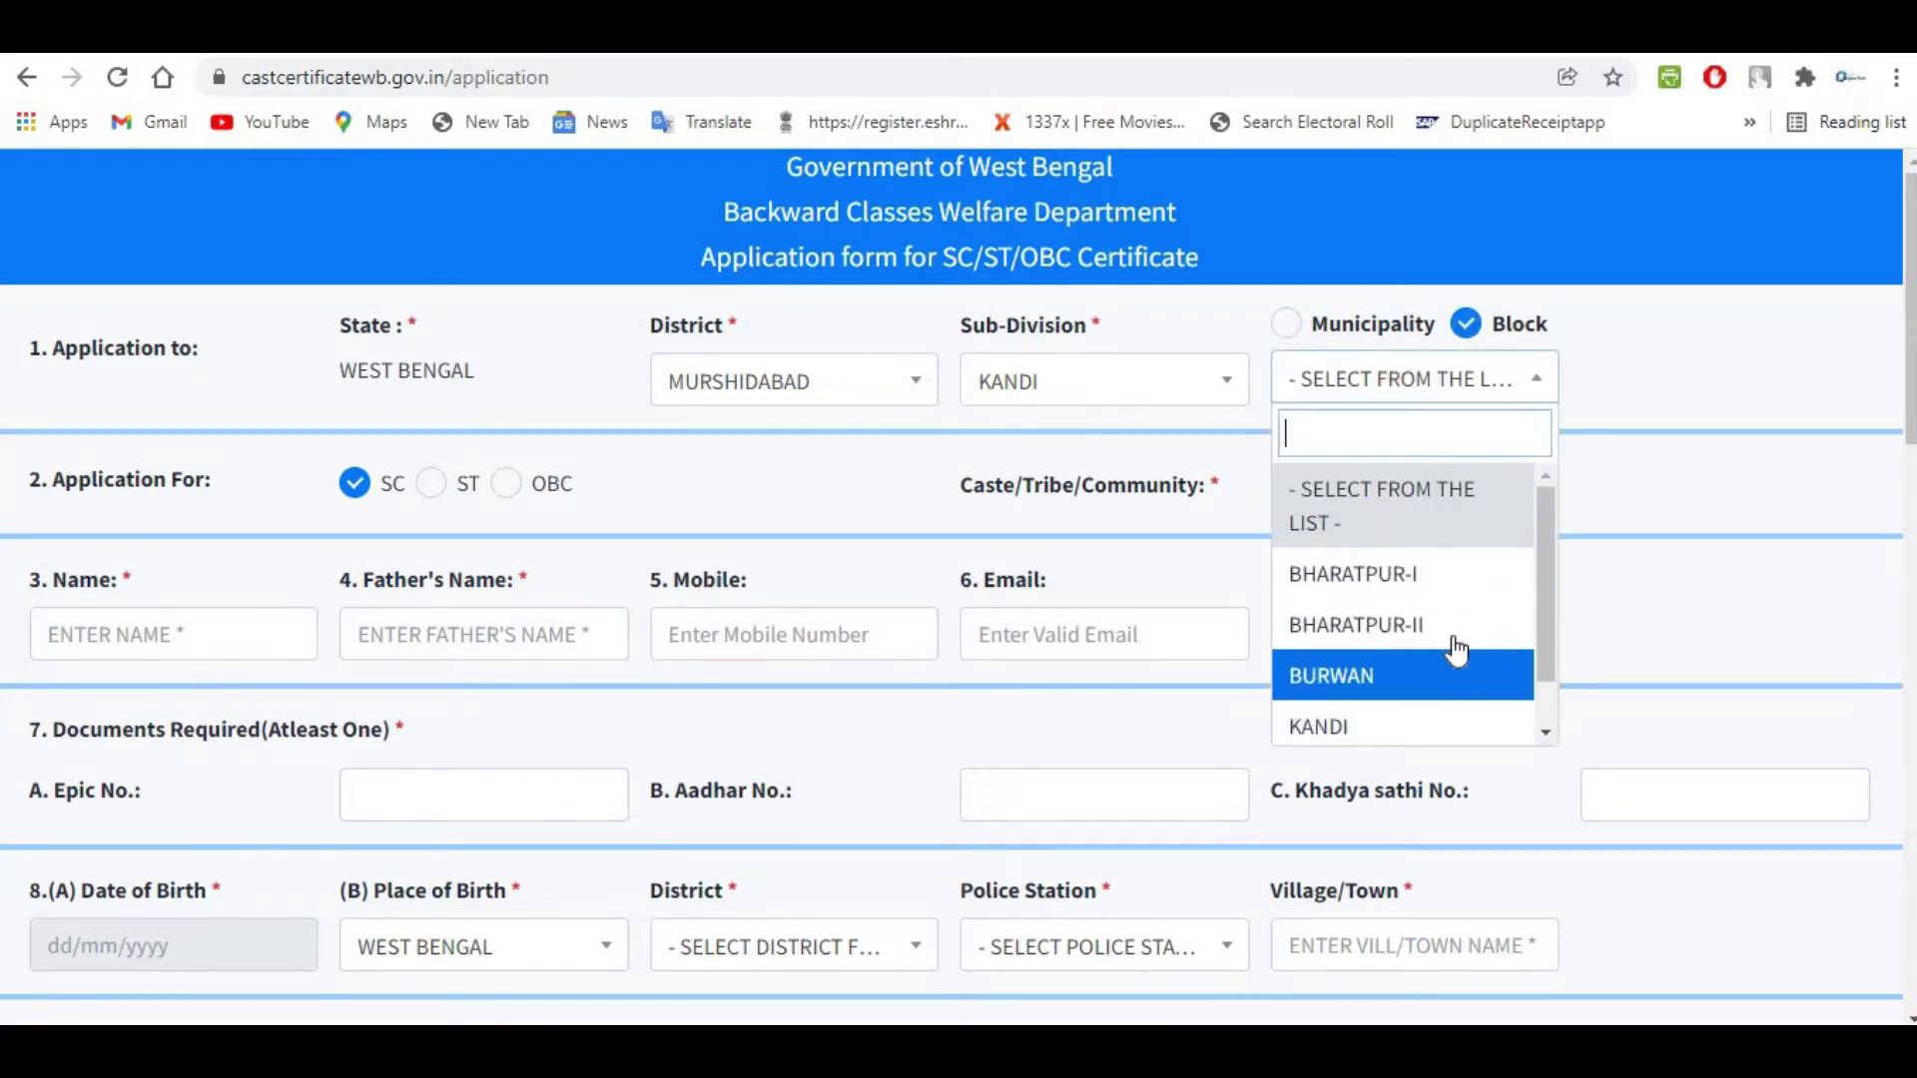
pyautogui.click(1408, 587)
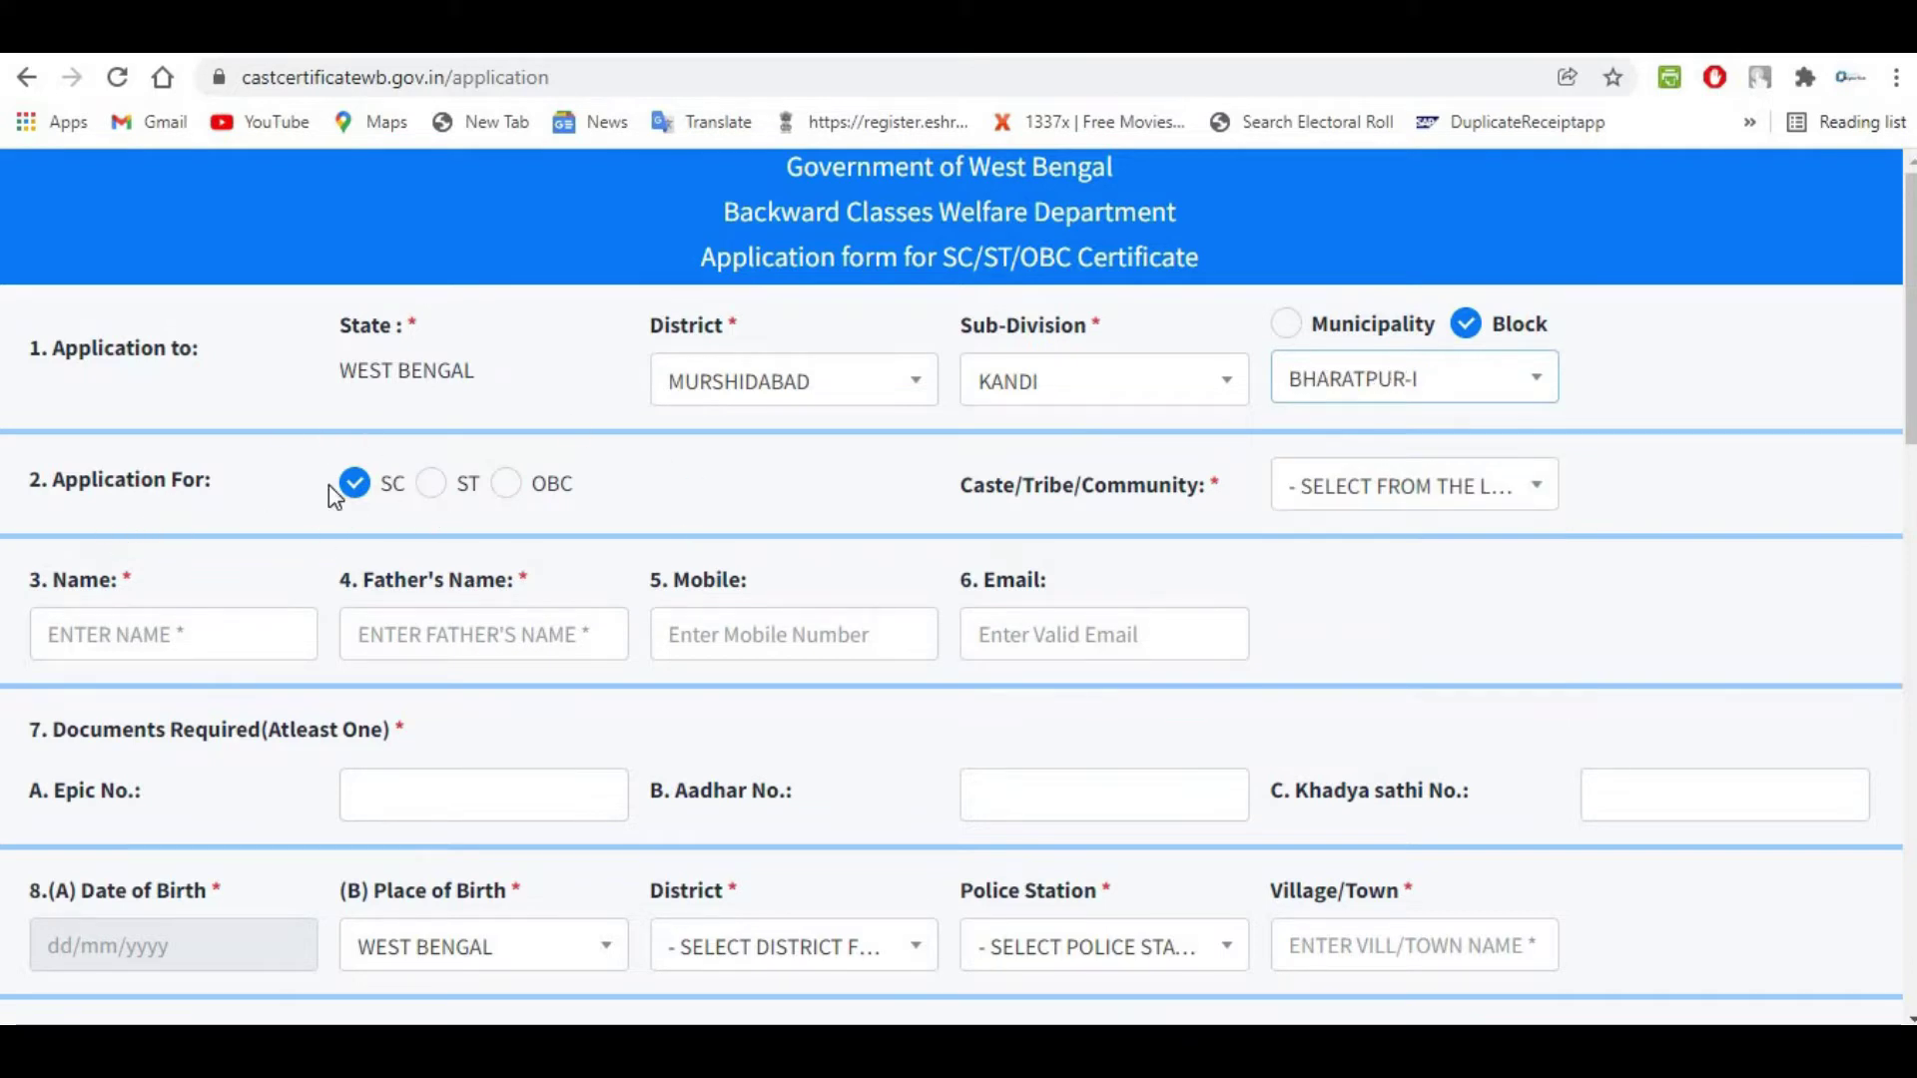
# Set the application category to OBC with subcategory OBC-B and choose TELI, KOLU as the caste/community.
pyautogui.click(432, 484)
pyautogui.click(508, 486)
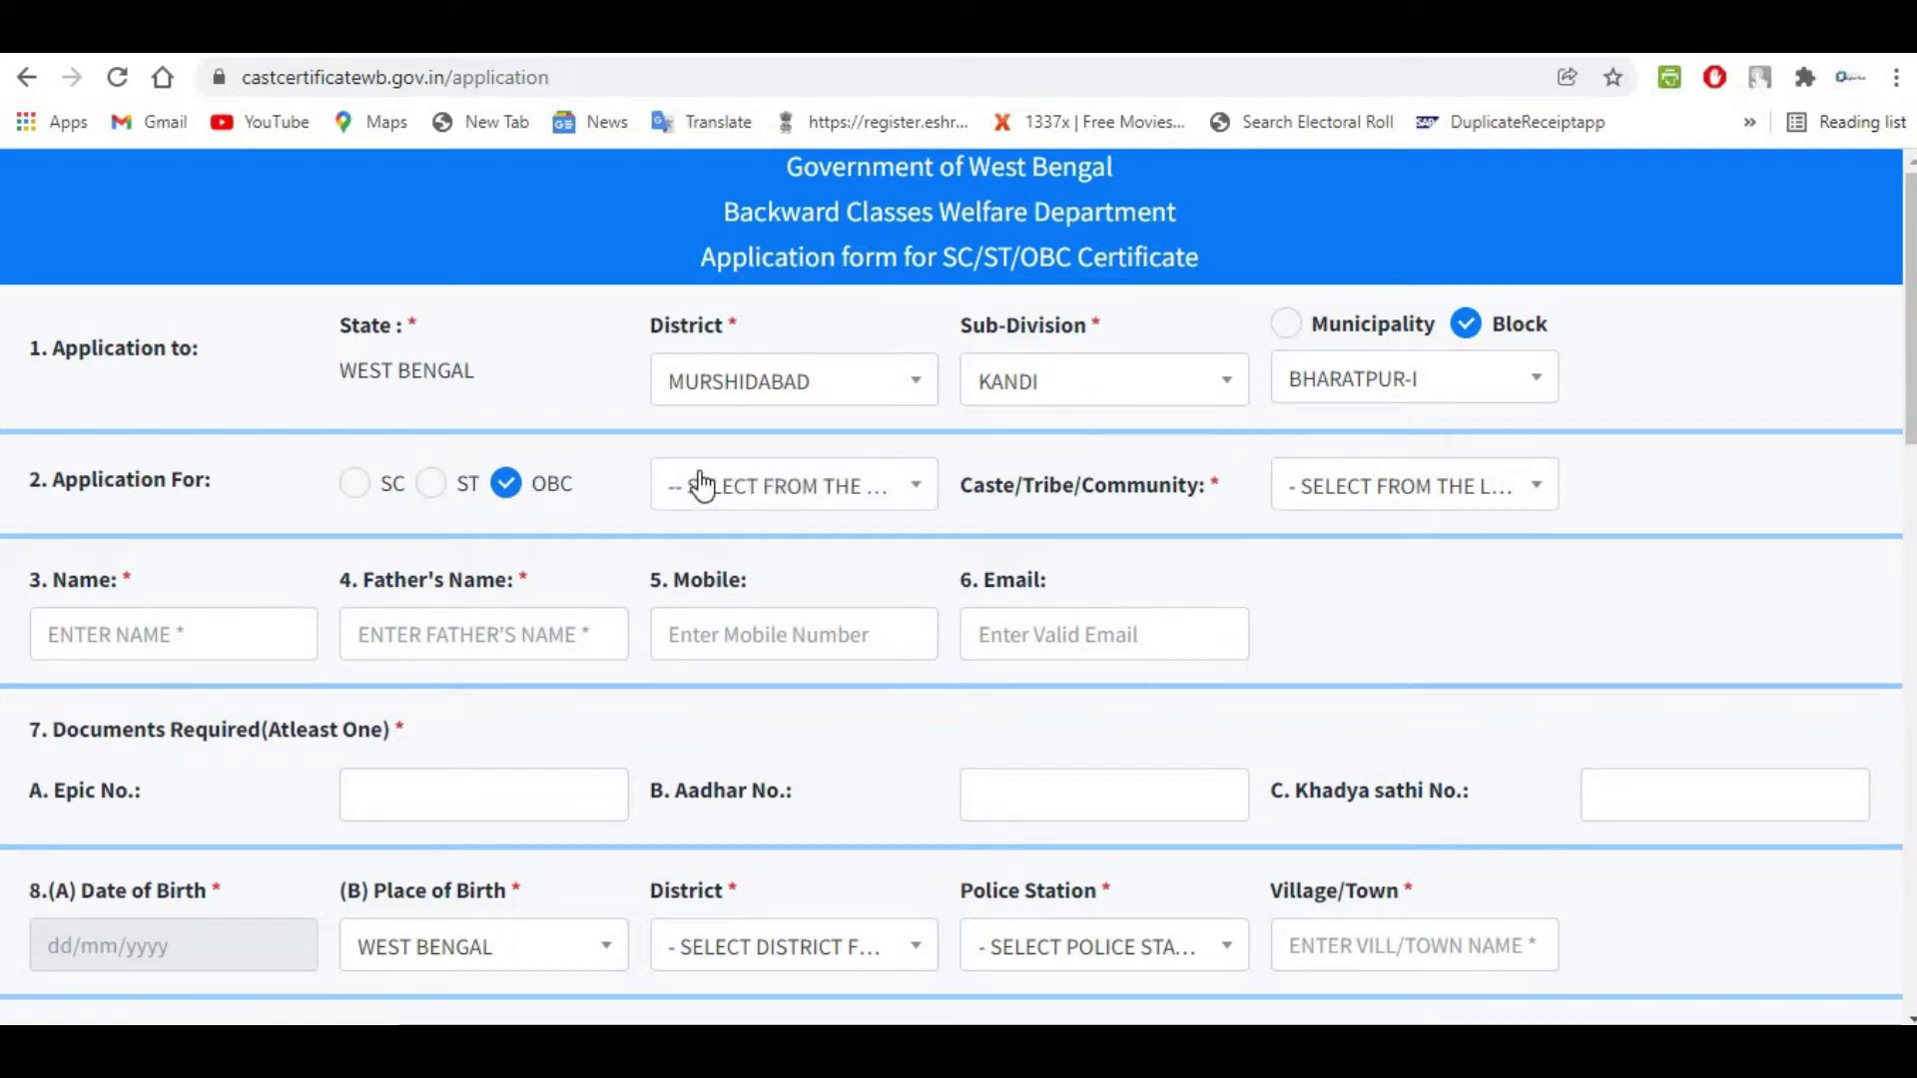
pyautogui.click(769, 491)
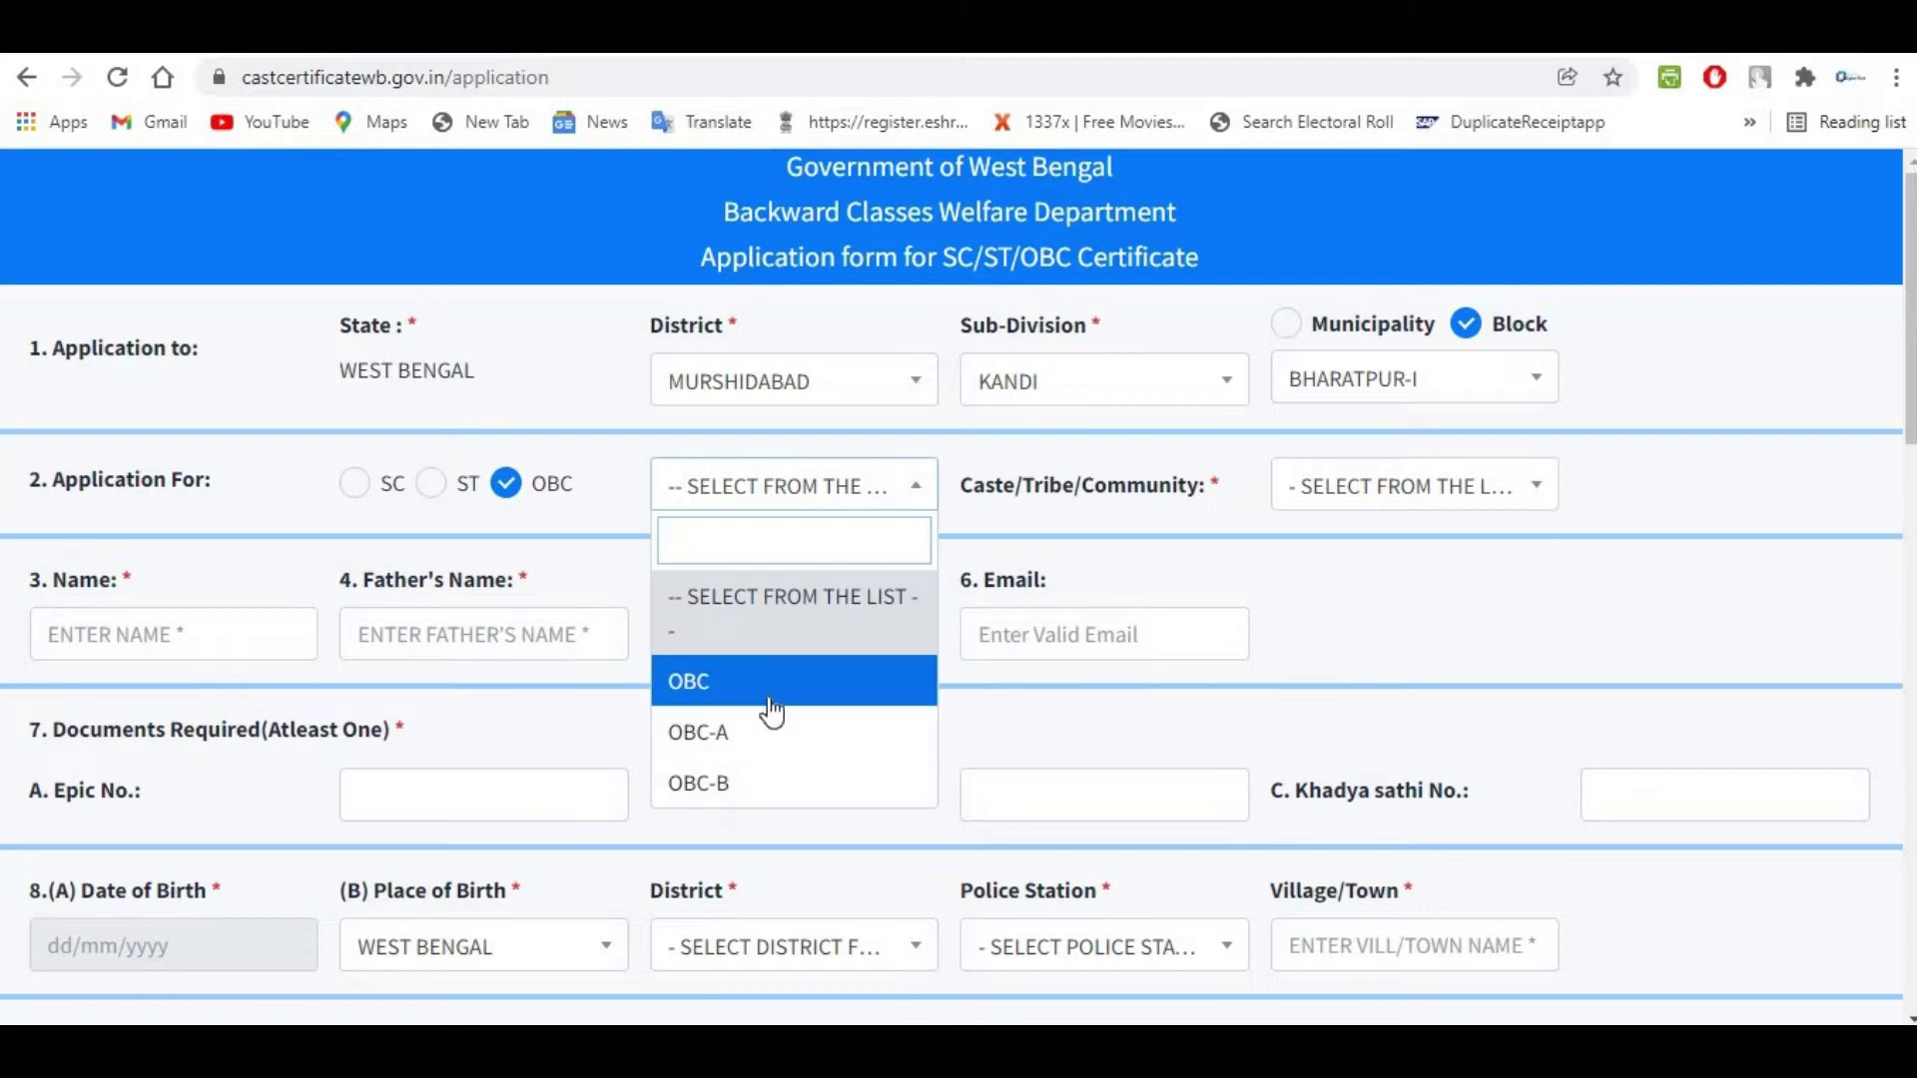
pyautogui.click(777, 785)
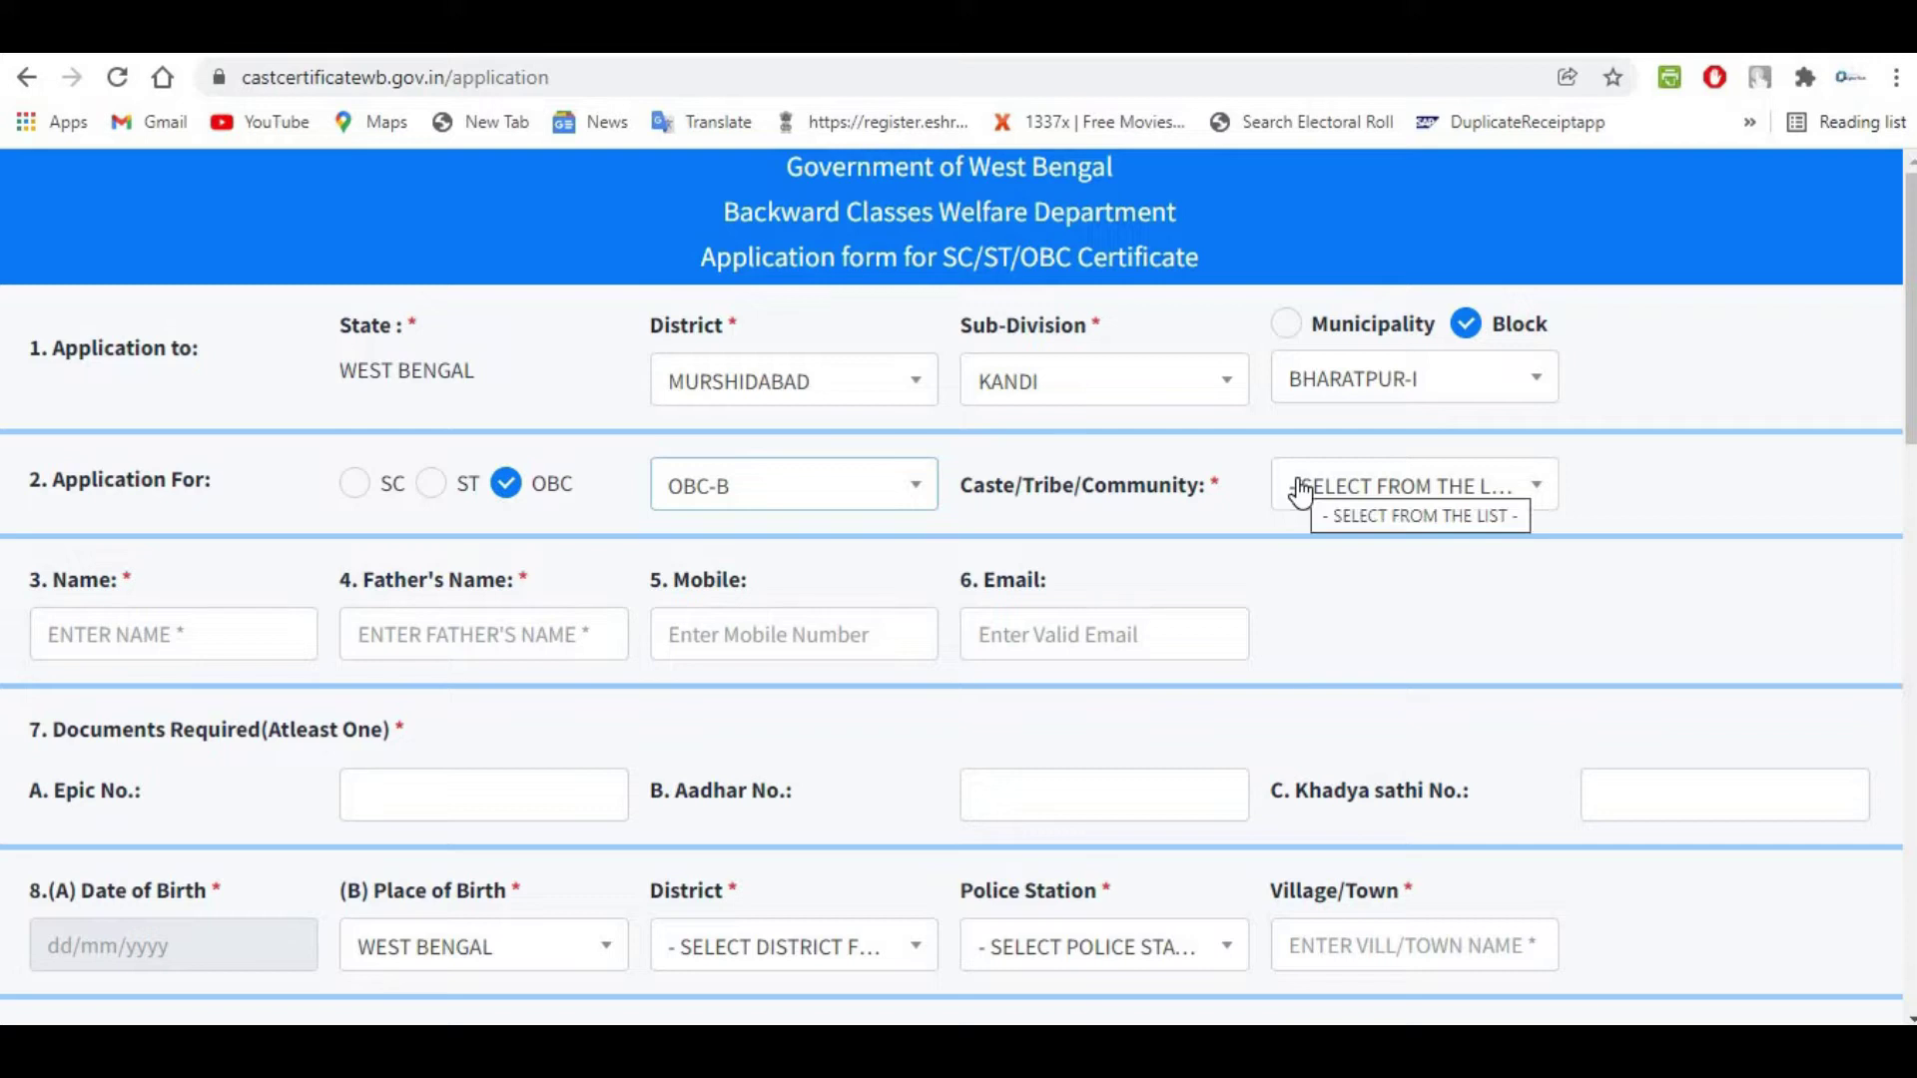
pyautogui.click(1350, 493)
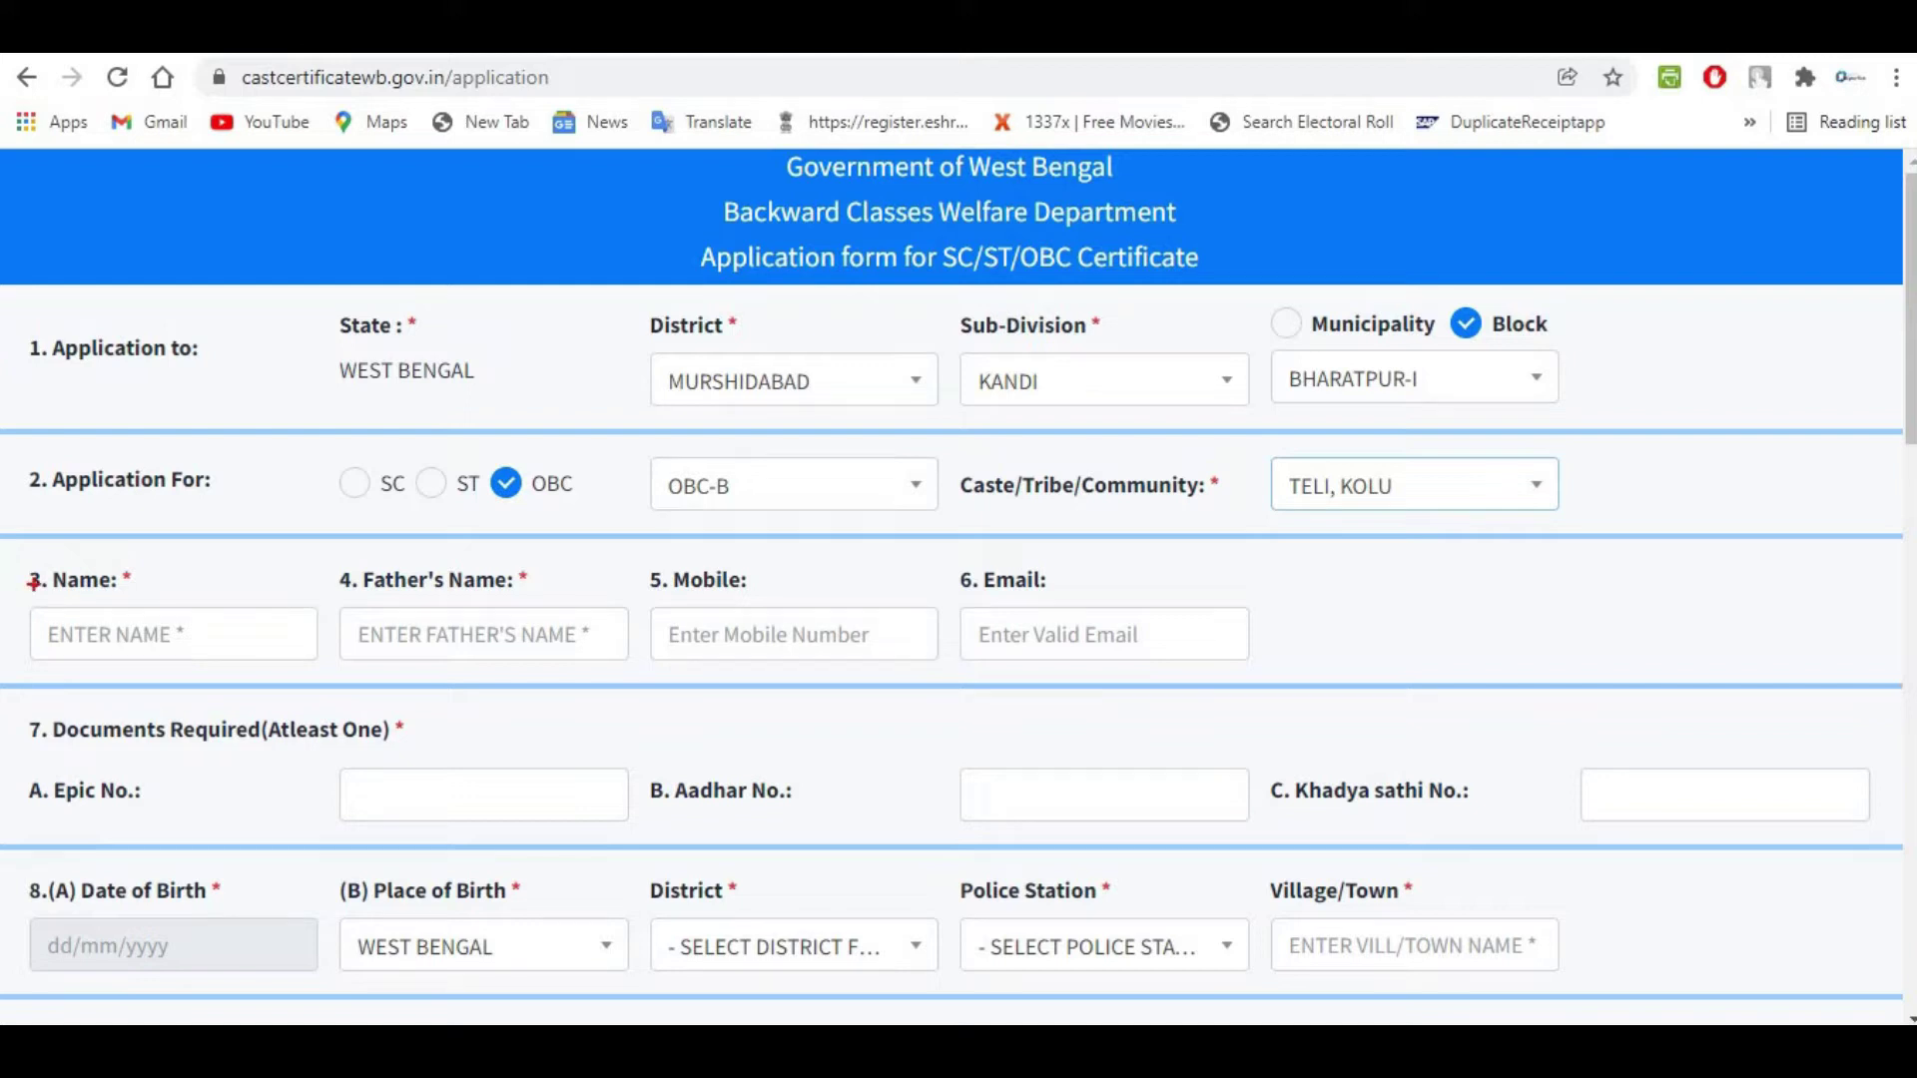
# Review the applicant's Name, Father's Name, Mobile and Email fields in the form.
pyautogui.moveTo(20, 560)
pyautogui.mouseDown()
pyautogui.moveTo(206, 653)
pyautogui.moveTo(307, 666)
pyautogui.mouseUp()
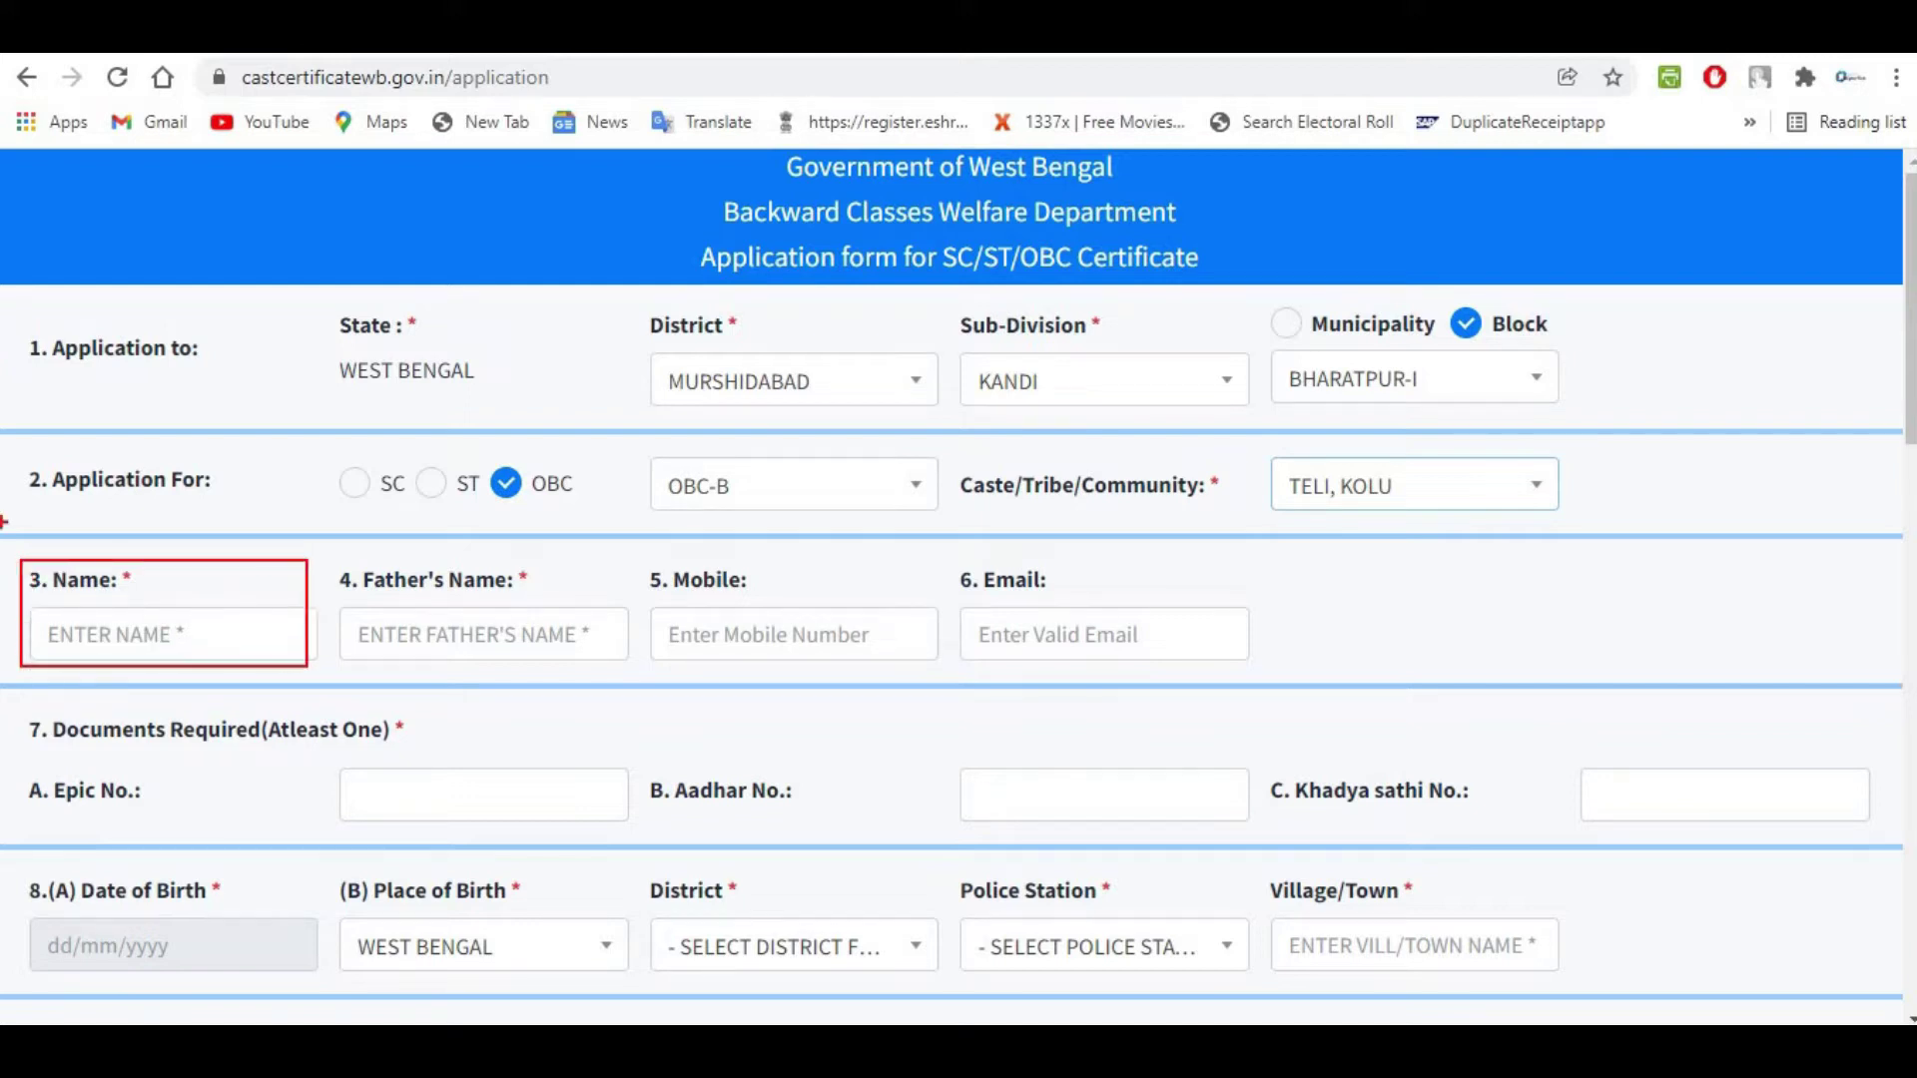
pyautogui.moveTo(18, 554); pyautogui.dragTo(312, 678)
pyautogui.moveTo(331, 551); pyautogui.dragTo(618, 664)
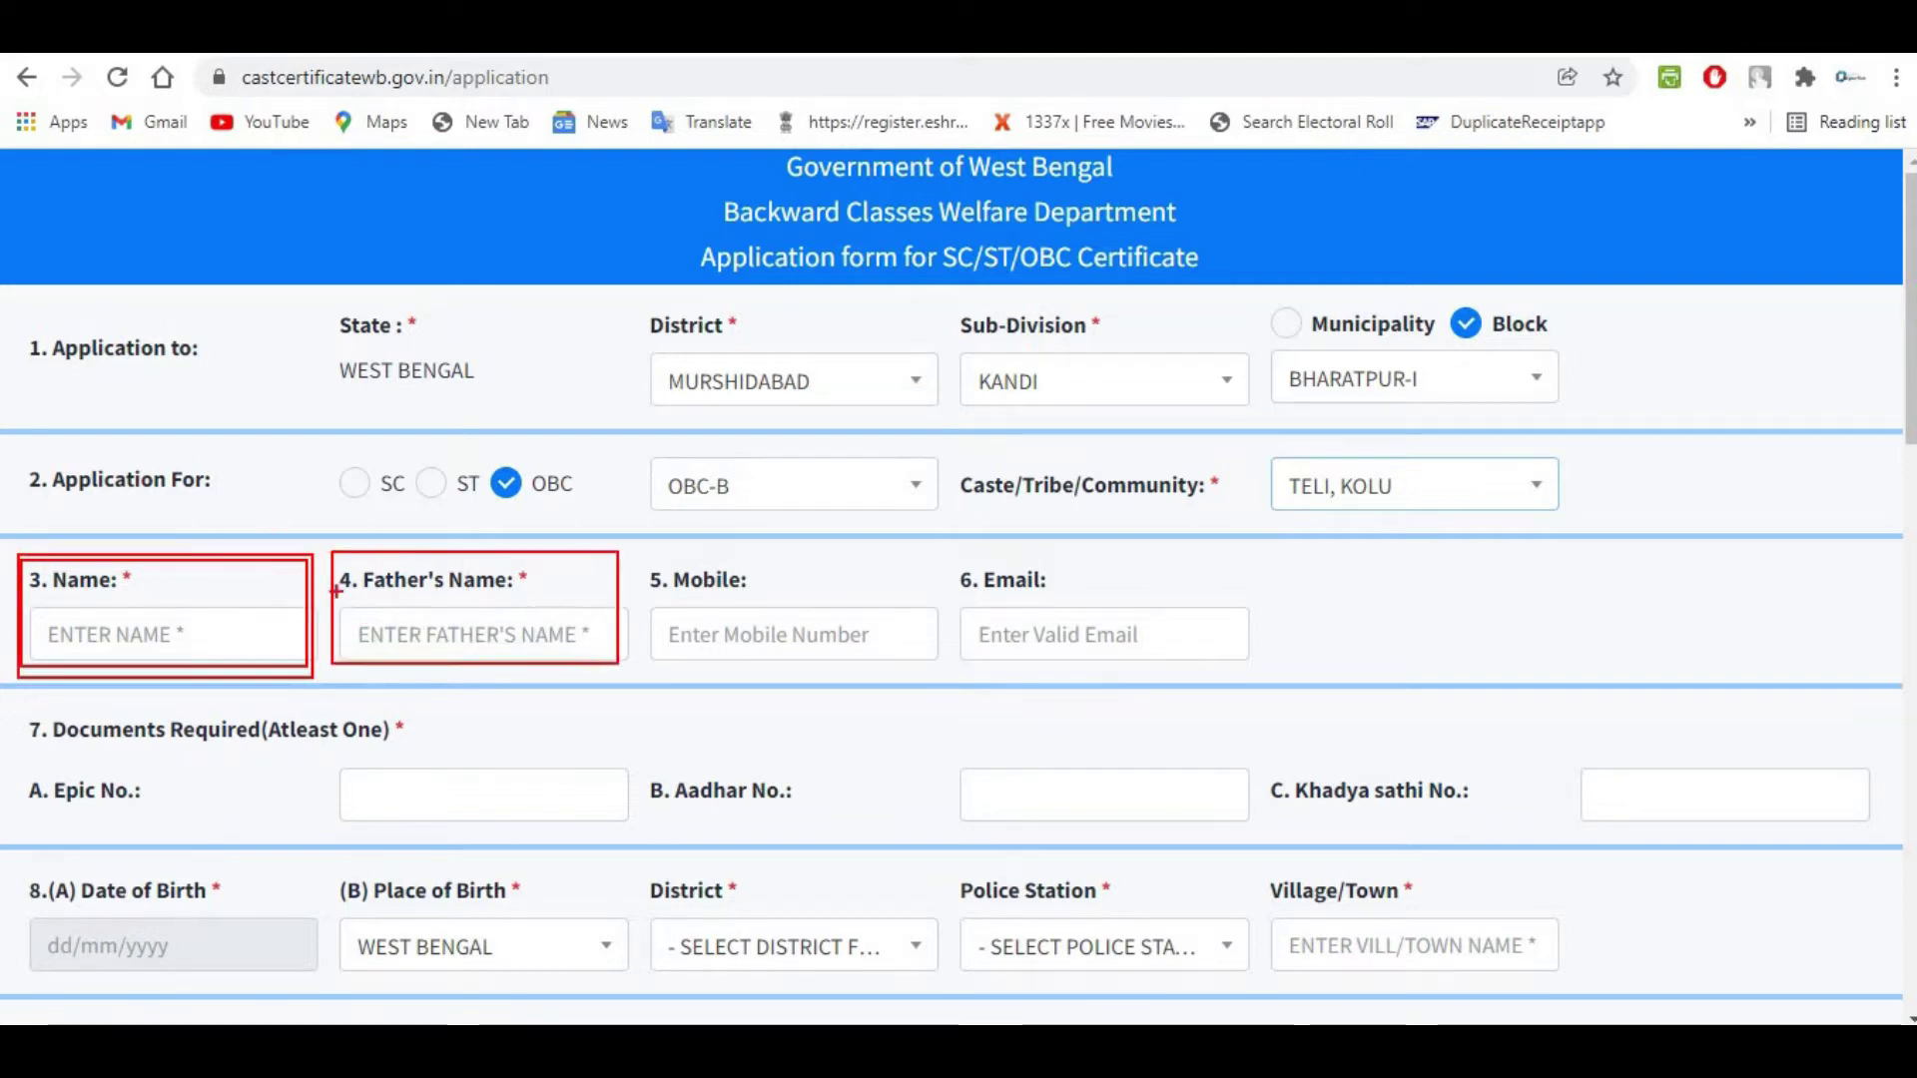
pyautogui.moveTo(333, 550); pyautogui.dragTo(626, 663)
pyautogui.moveTo(646, 569); pyautogui.dragTo(939, 676)
pyautogui.moveTo(637, 565)
pyautogui.mouseDown()
pyautogui.moveTo(800, 644)
pyautogui.moveTo(933, 677)
pyautogui.mouseUp()
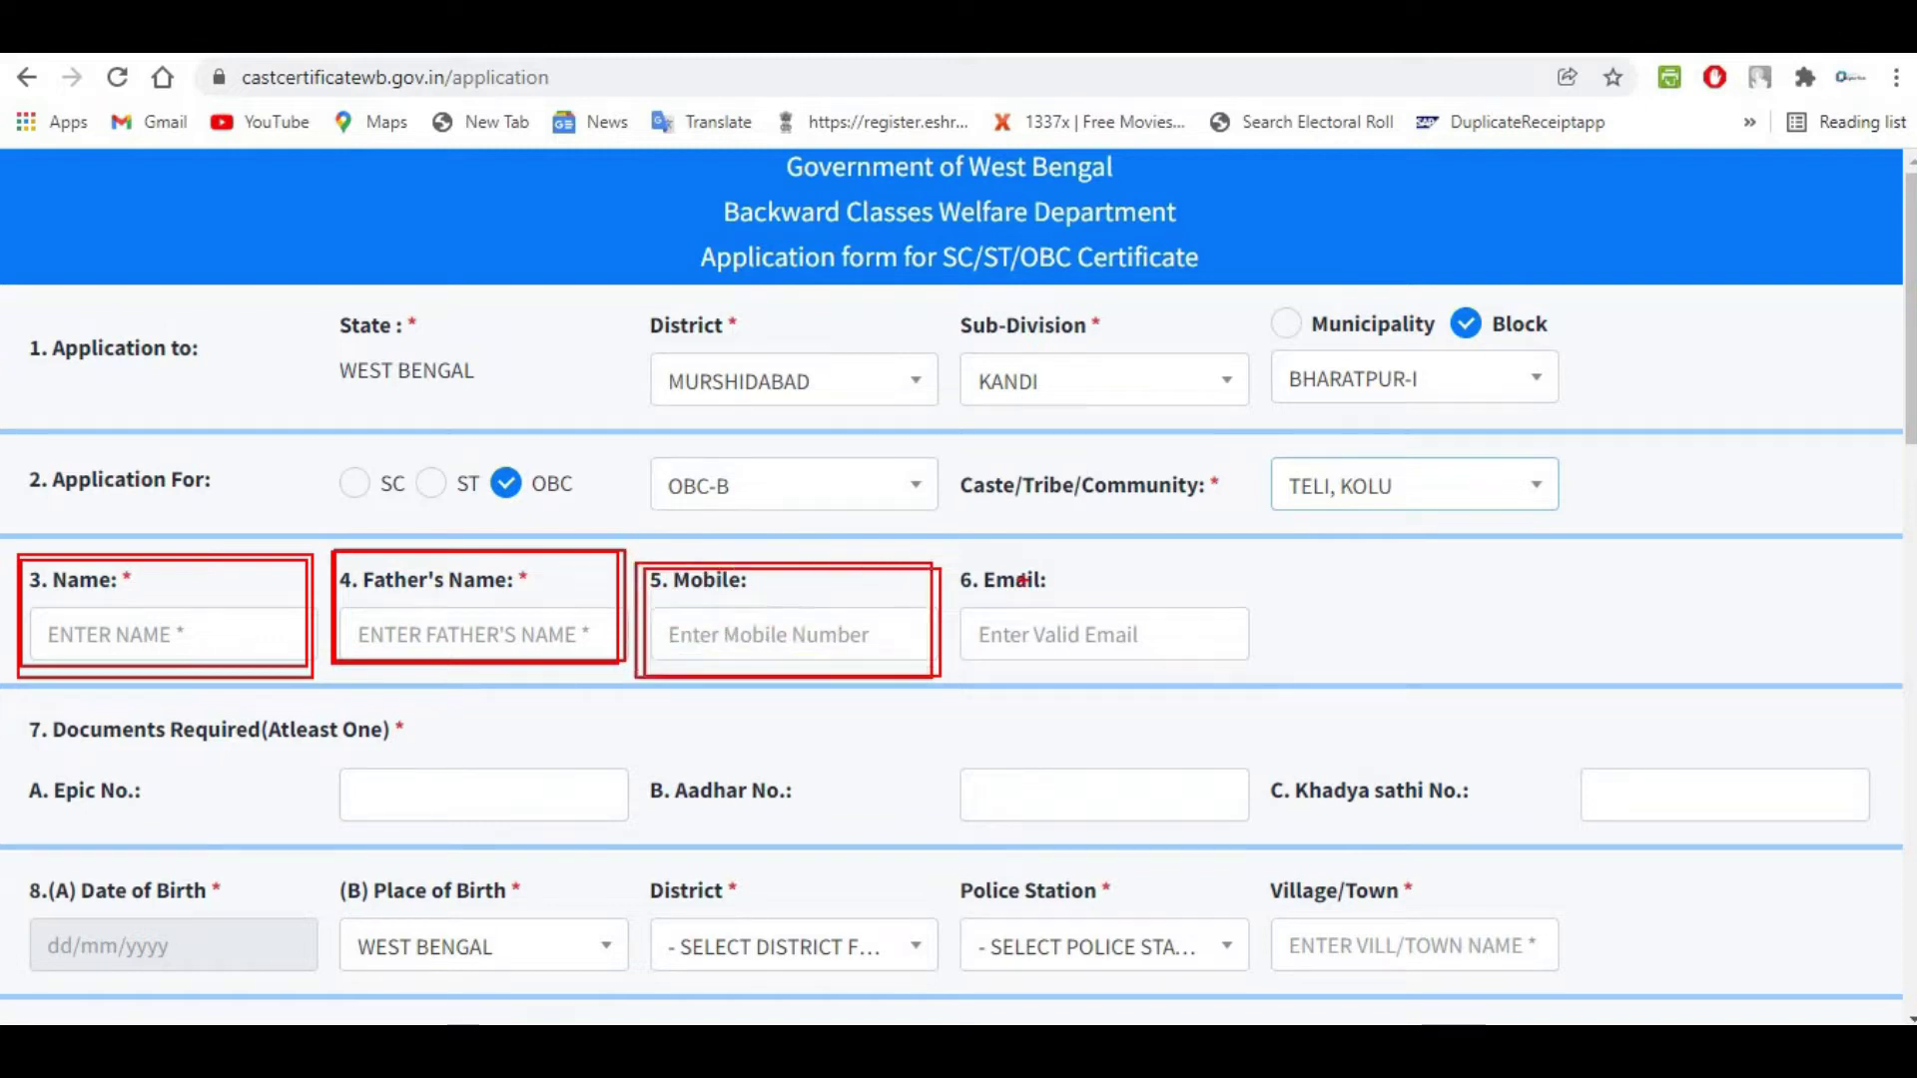
pyautogui.moveTo(955, 560)
pyautogui.mouseDown()
pyautogui.moveTo(1123, 653)
pyautogui.moveTo(1247, 662)
pyautogui.mouseUp()
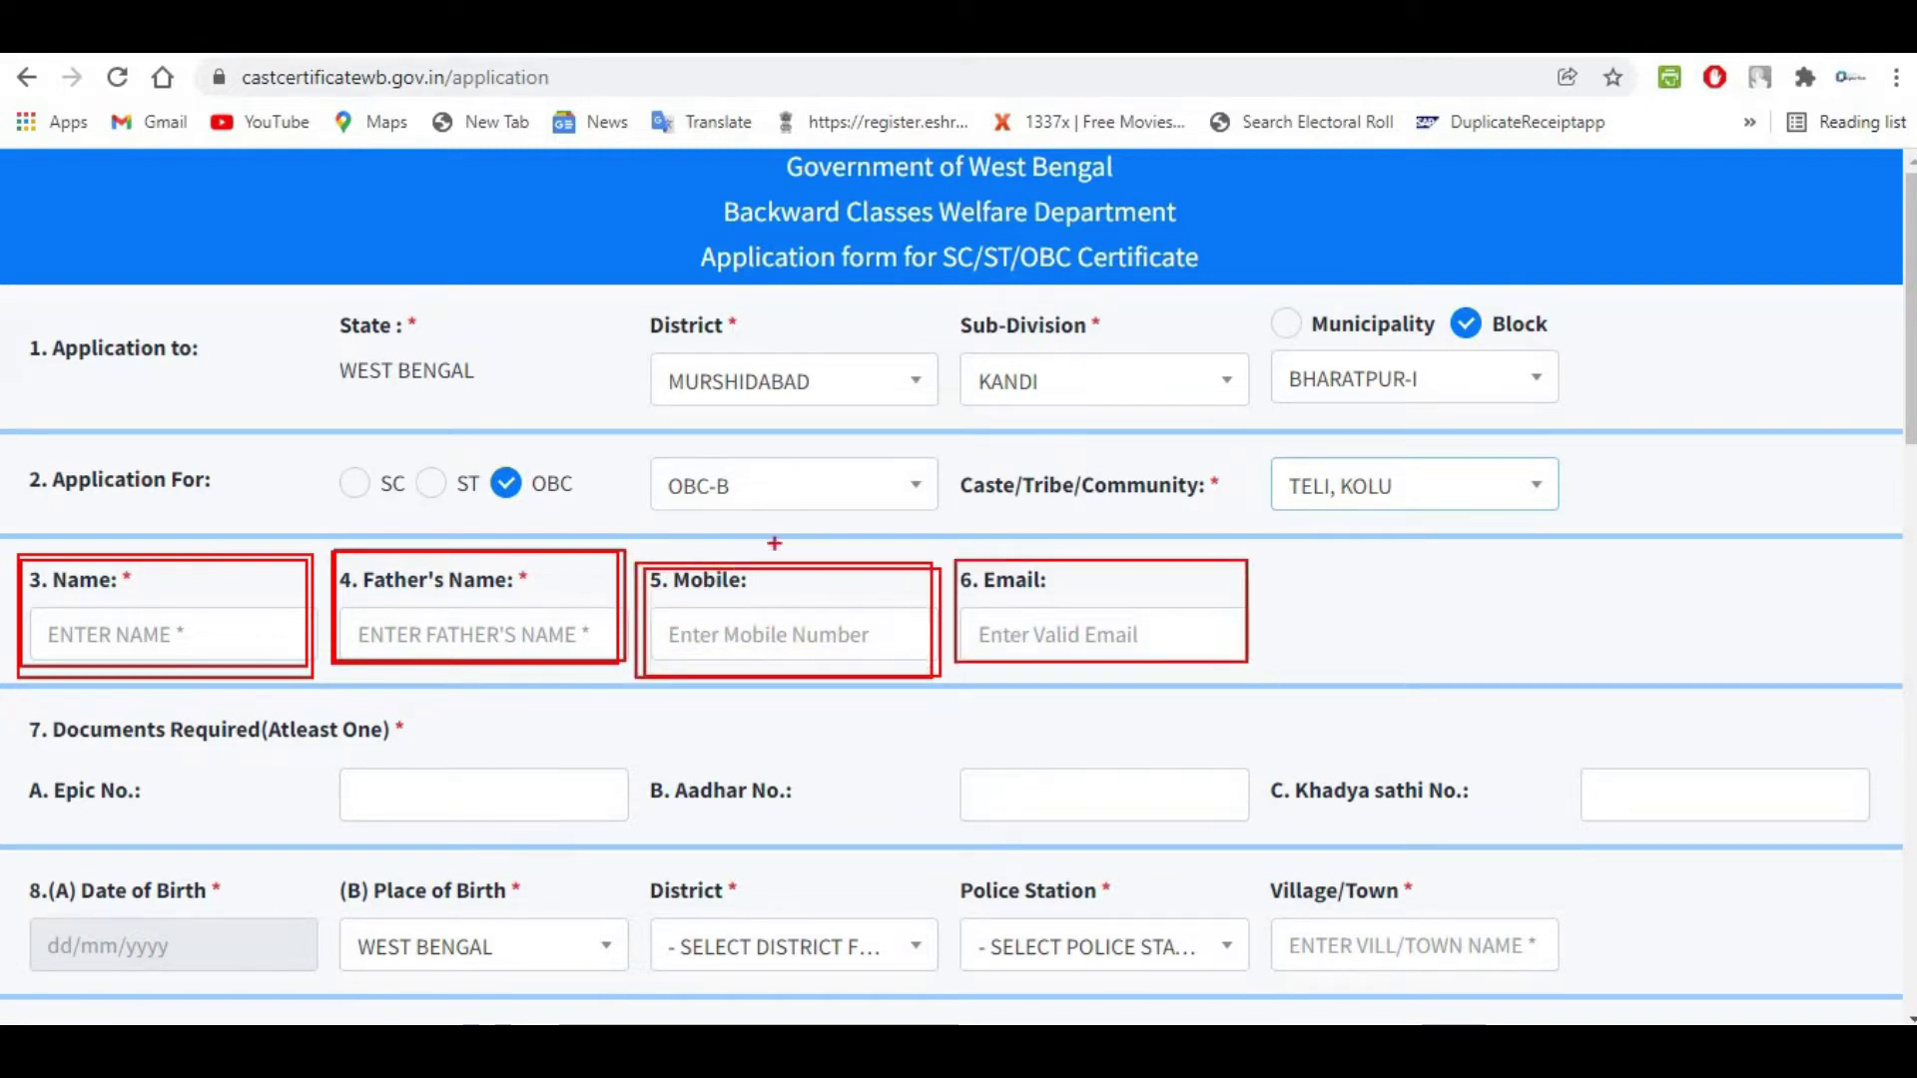
# Examine the required document fields for Epic, Aadhar and Khadya sathi numbers, along with the Date of Birth field.
pyautogui.scroll(-3, 86, 649)
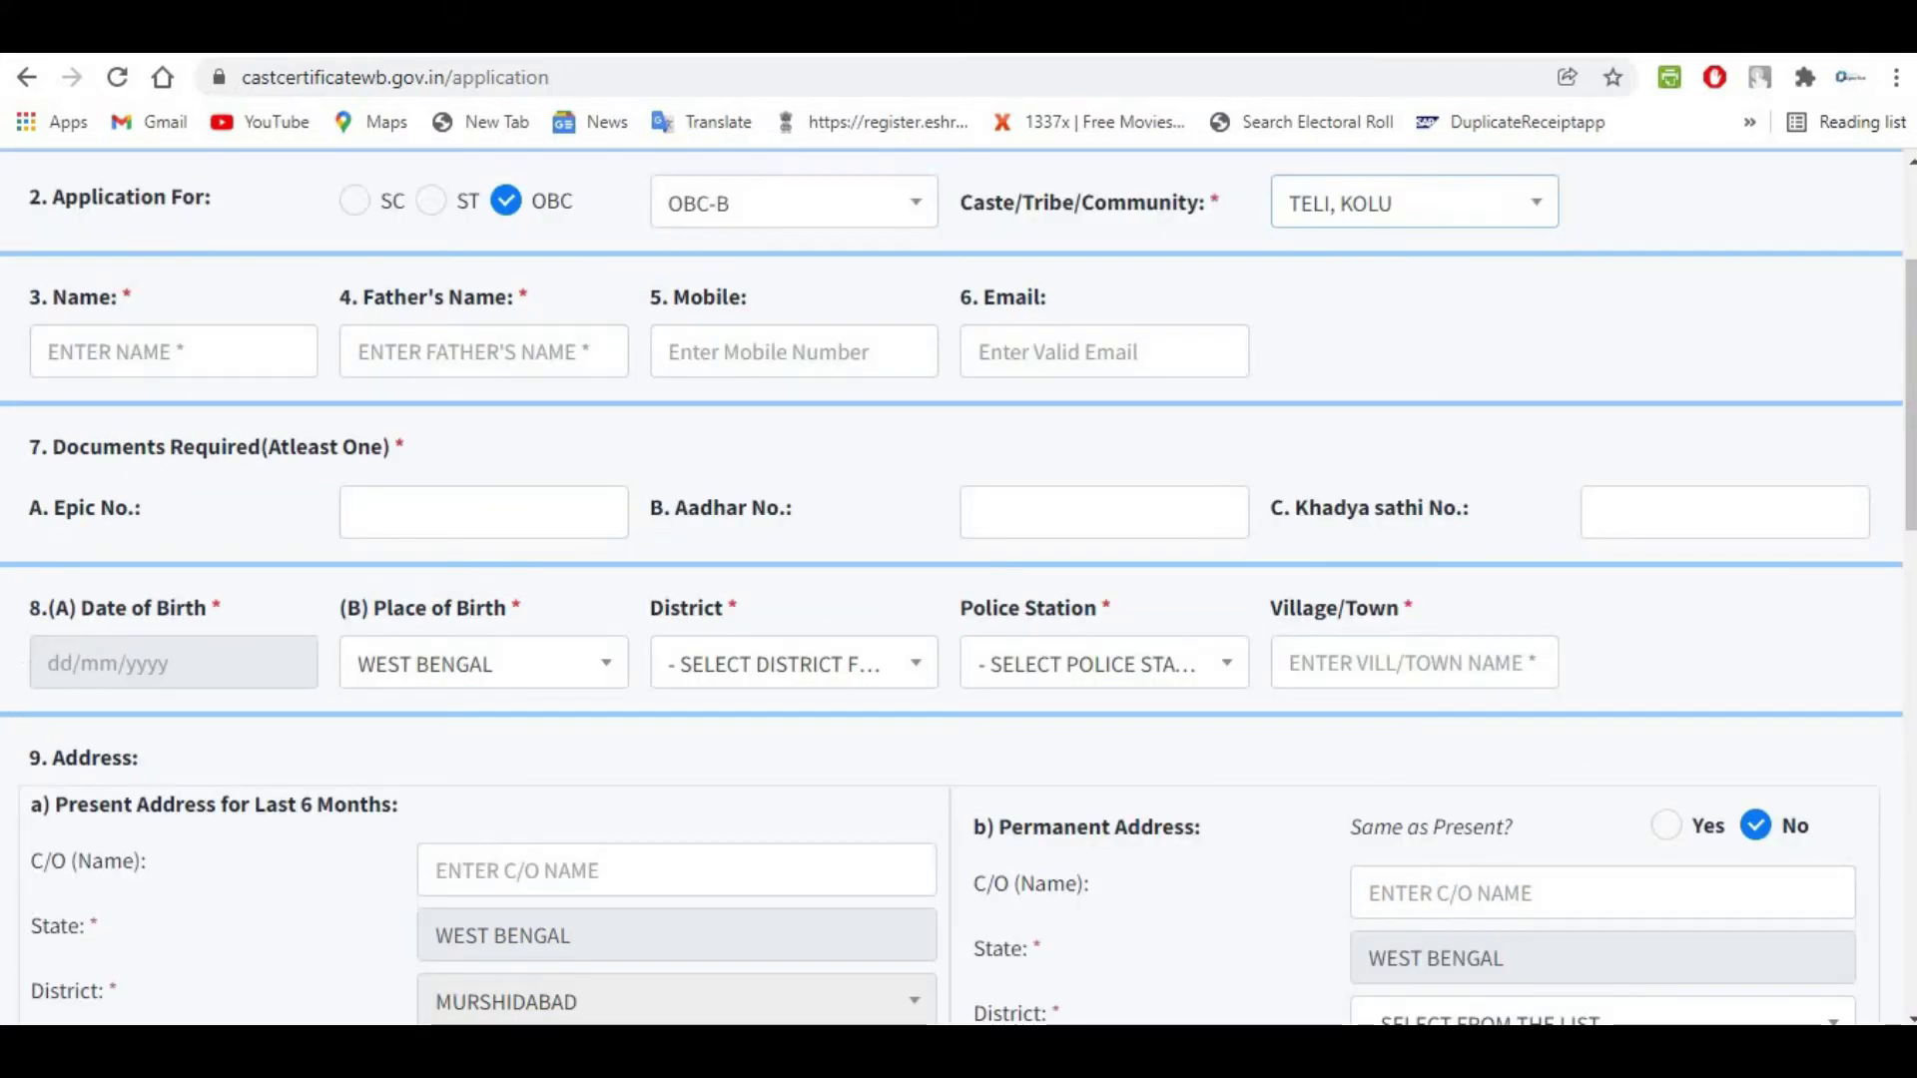
pyautogui.moveTo(17, 430); pyautogui.dragTo(423, 471)
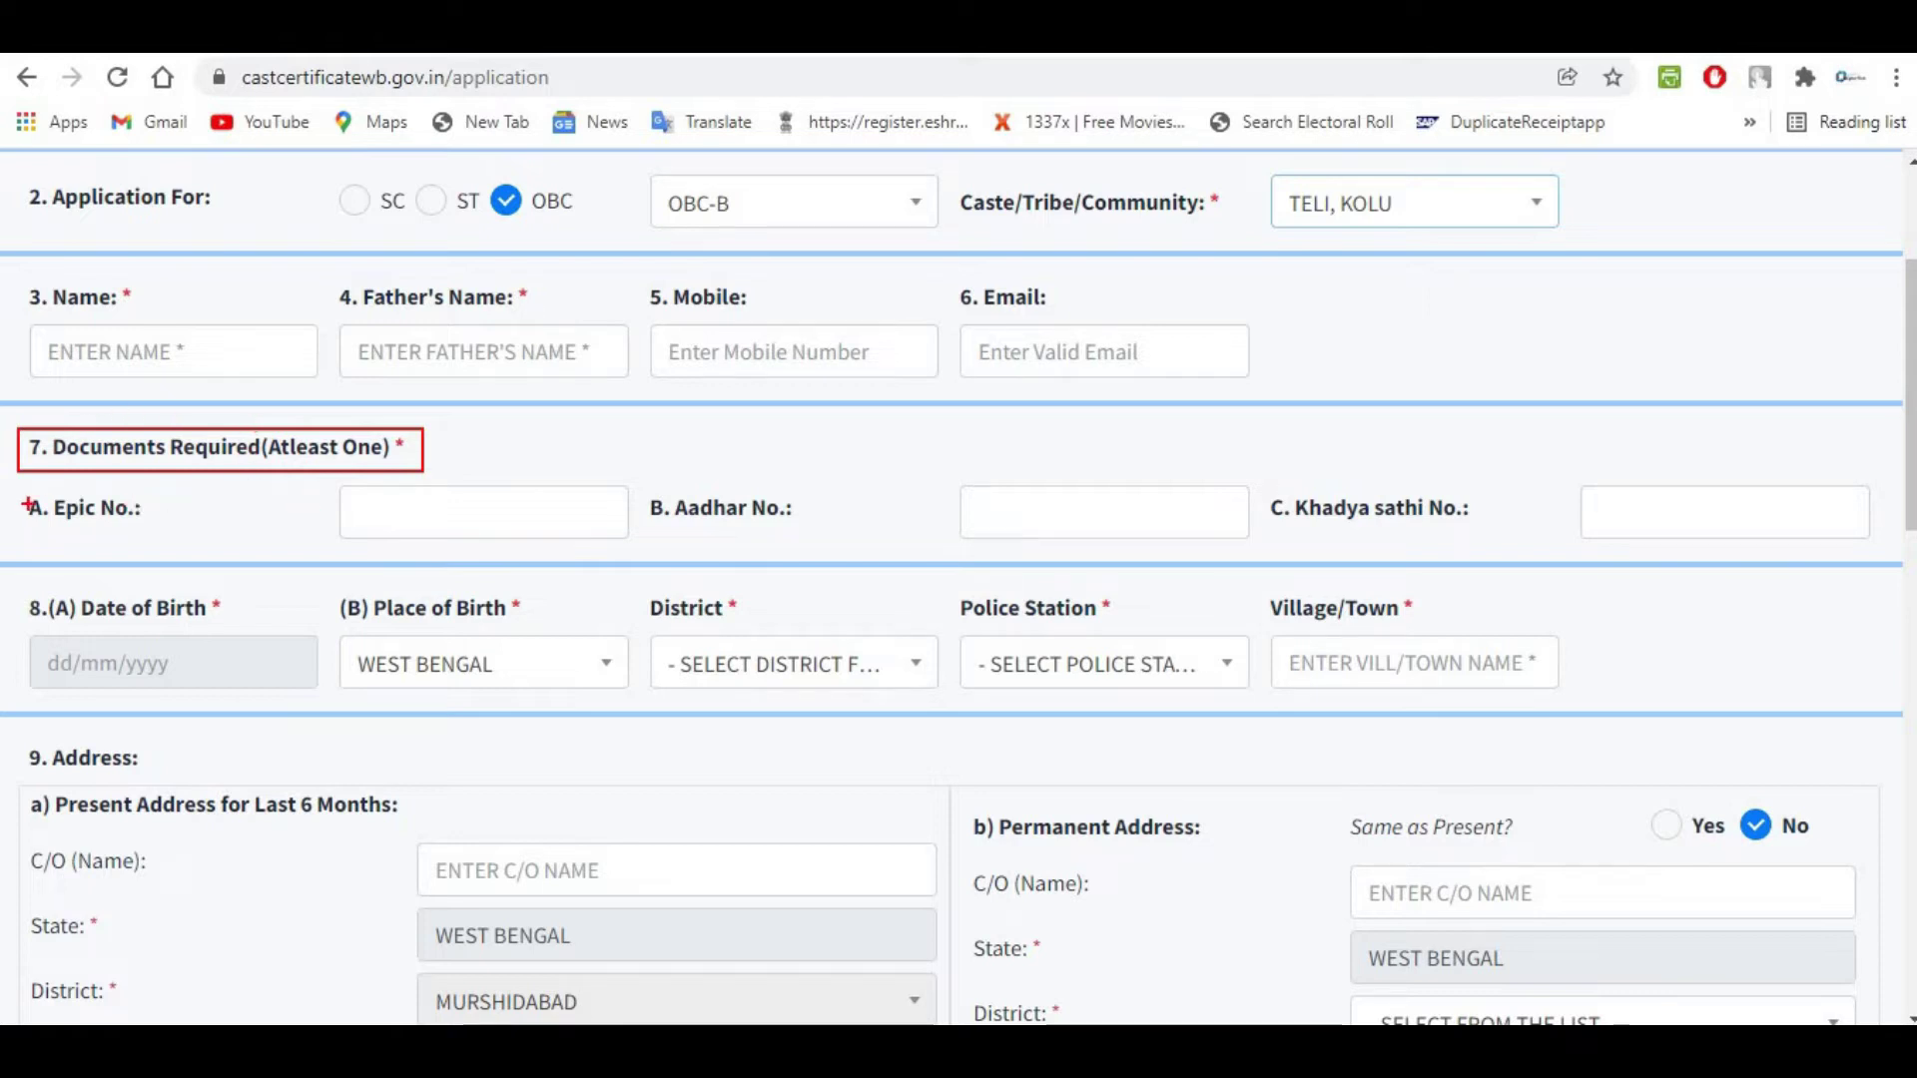
pyautogui.moveTo(24, 486); pyautogui.dragTo(149, 529)
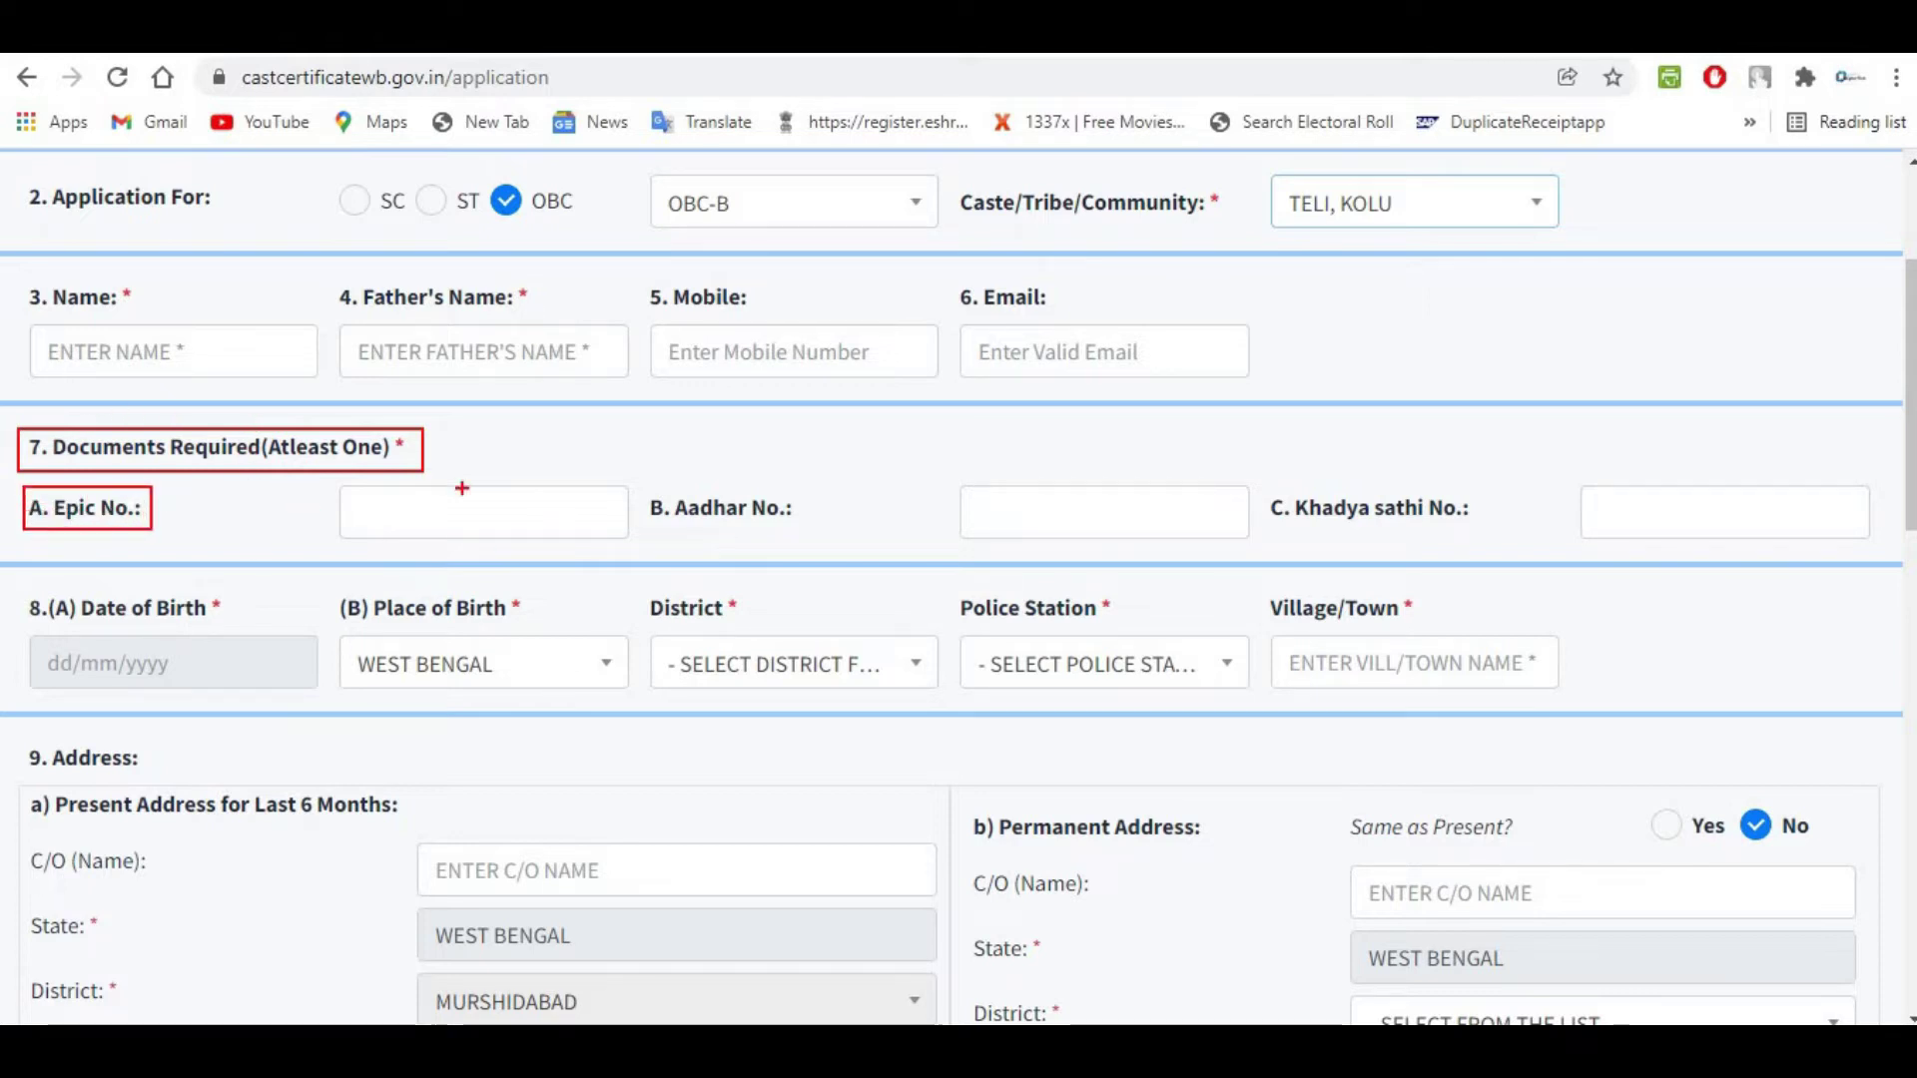
pyautogui.moveTo(640, 483); pyautogui.dragTo(816, 537)
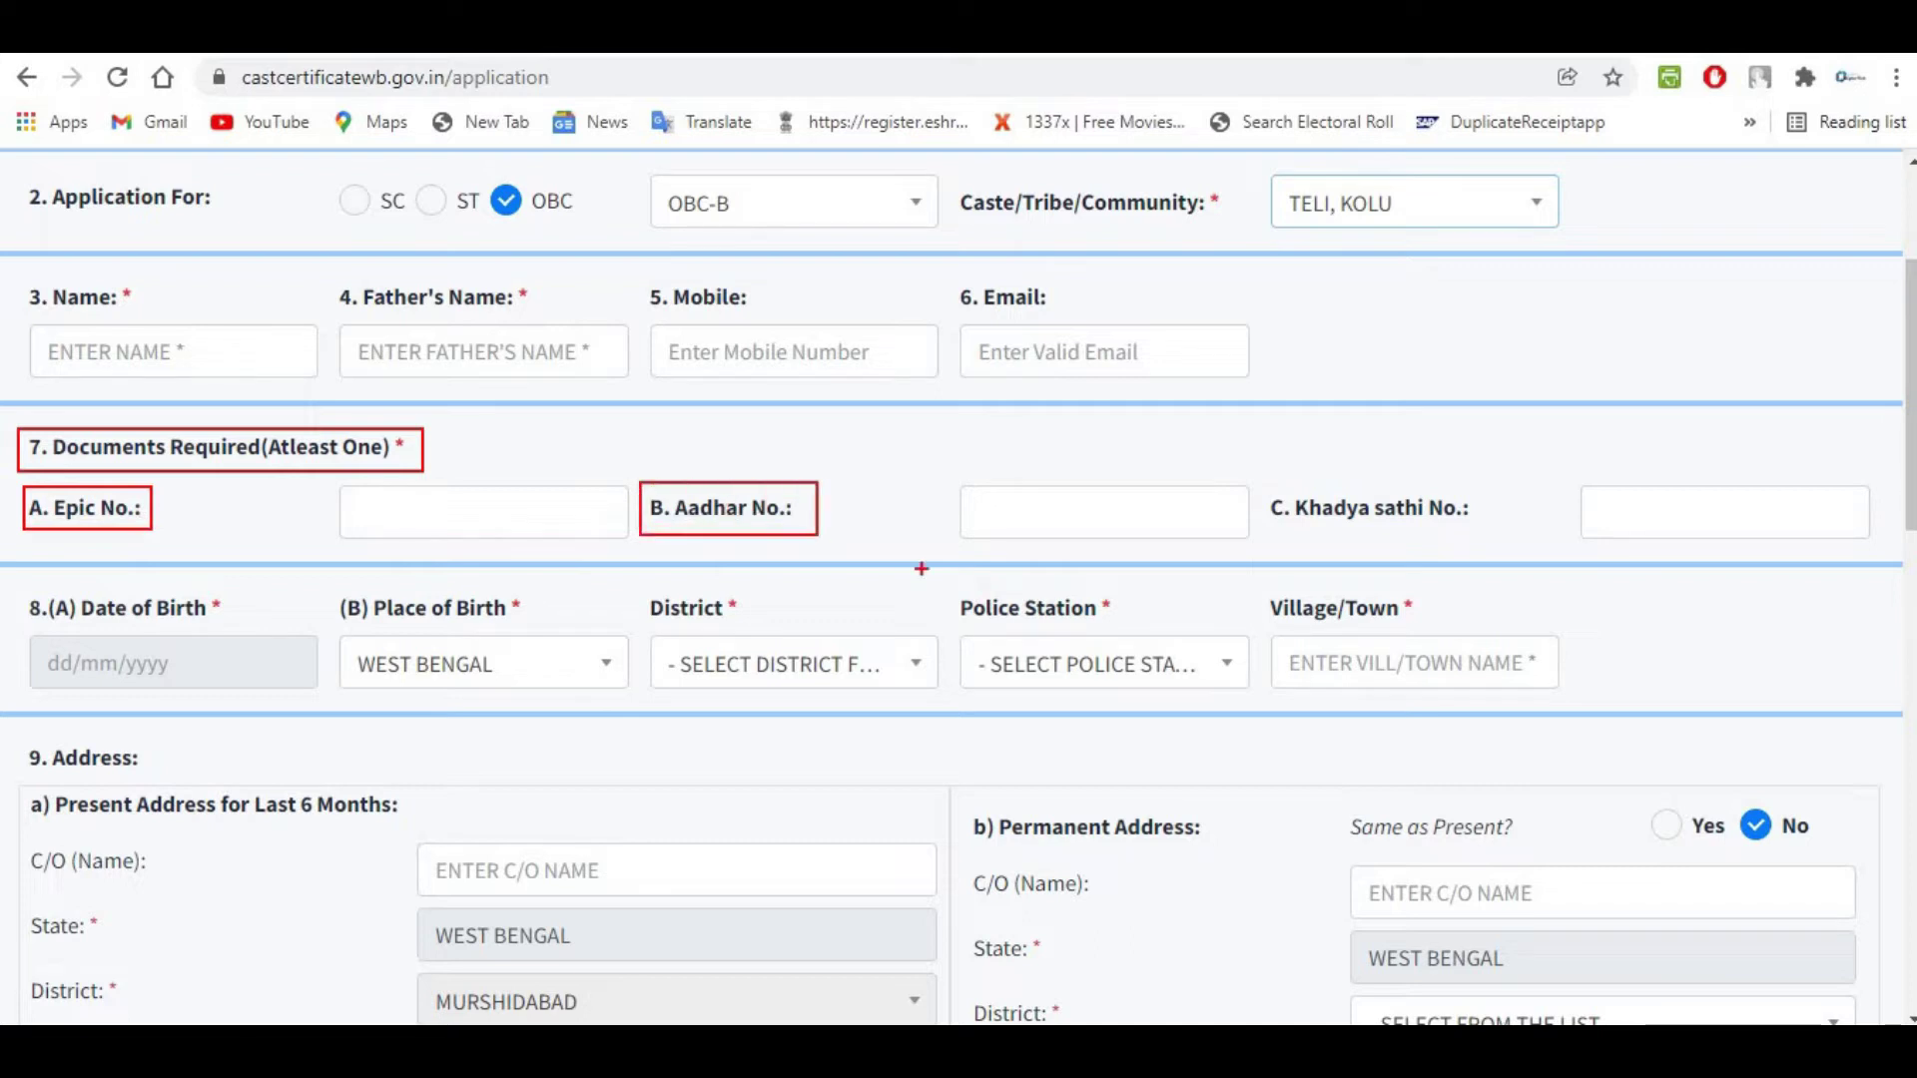
pyautogui.moveTo(1267, 480); pyautogui.dragTo(1474, 542)
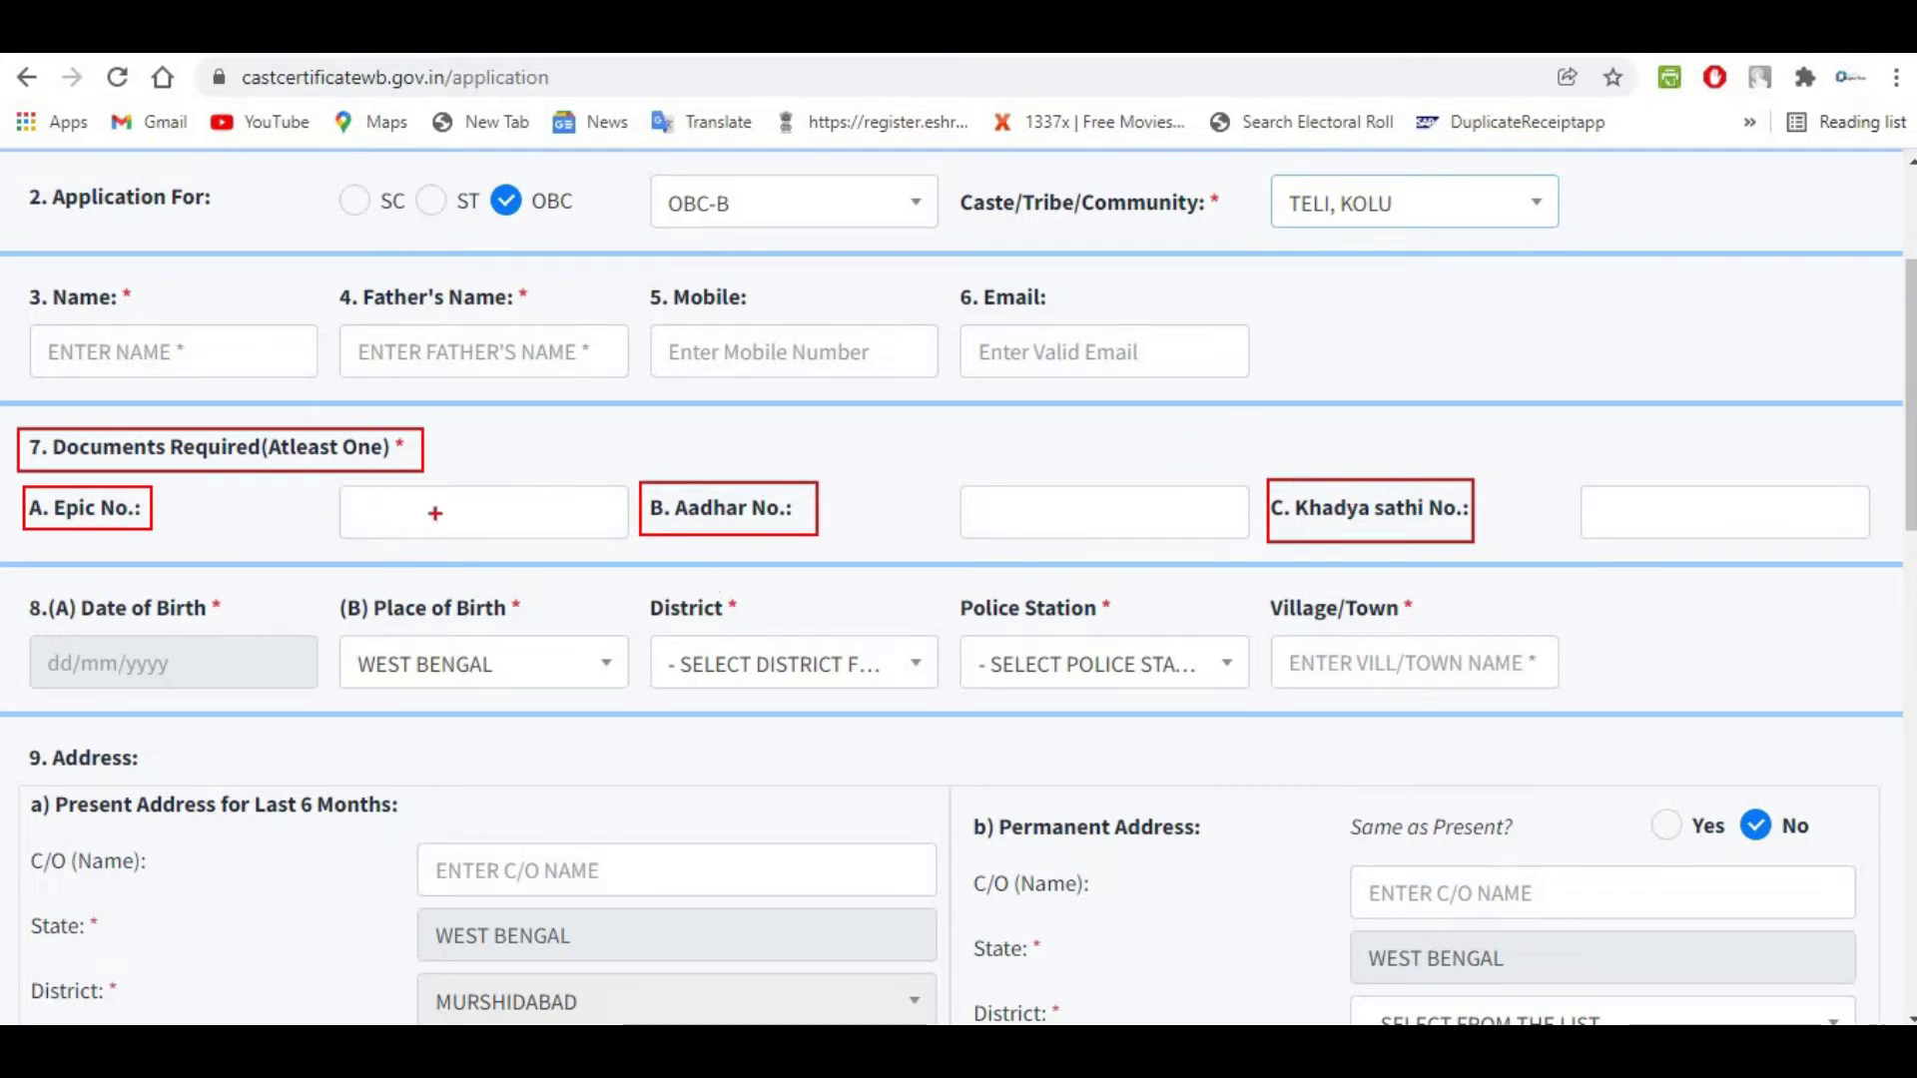
pyautogui.moveTo(985, 482); pyautogui.dragTo(1214, 545)
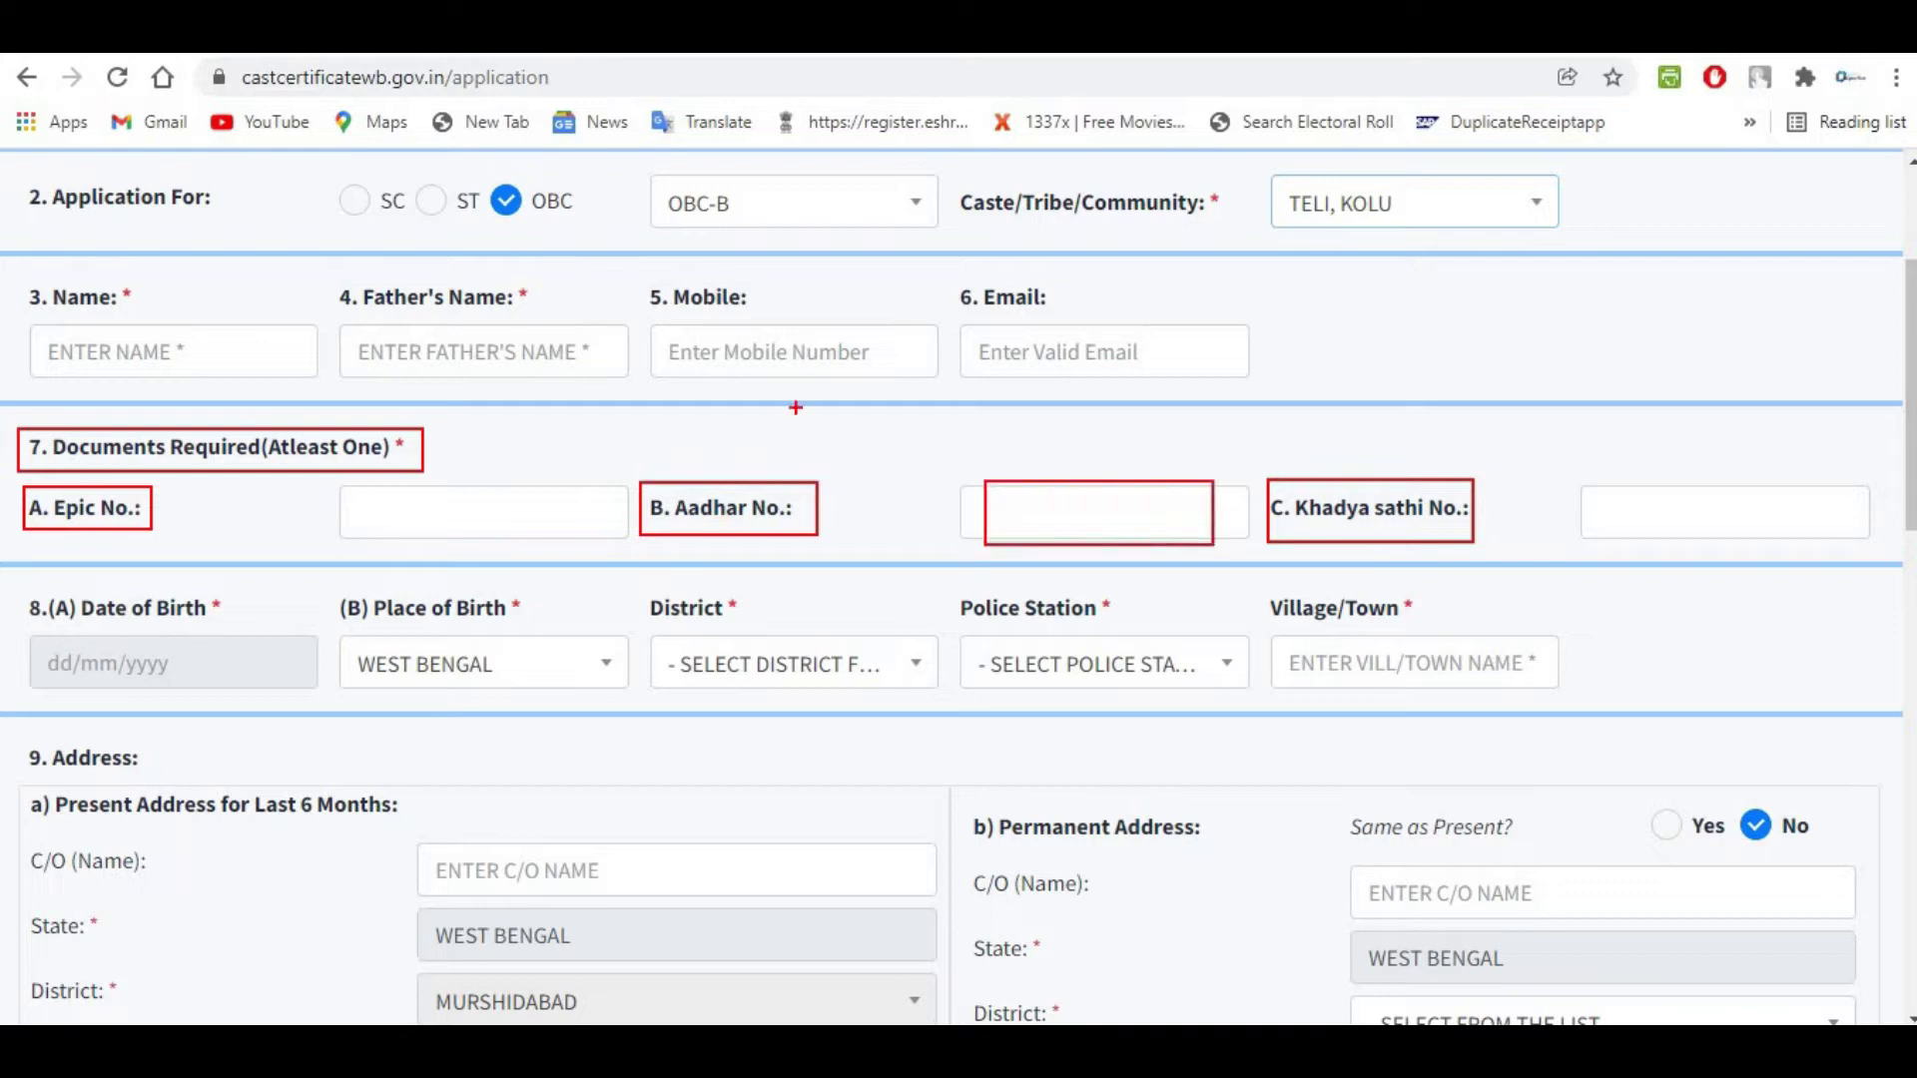
pyautogui.moveTo(301, 488); pyautogui.dragTo(518, 536)
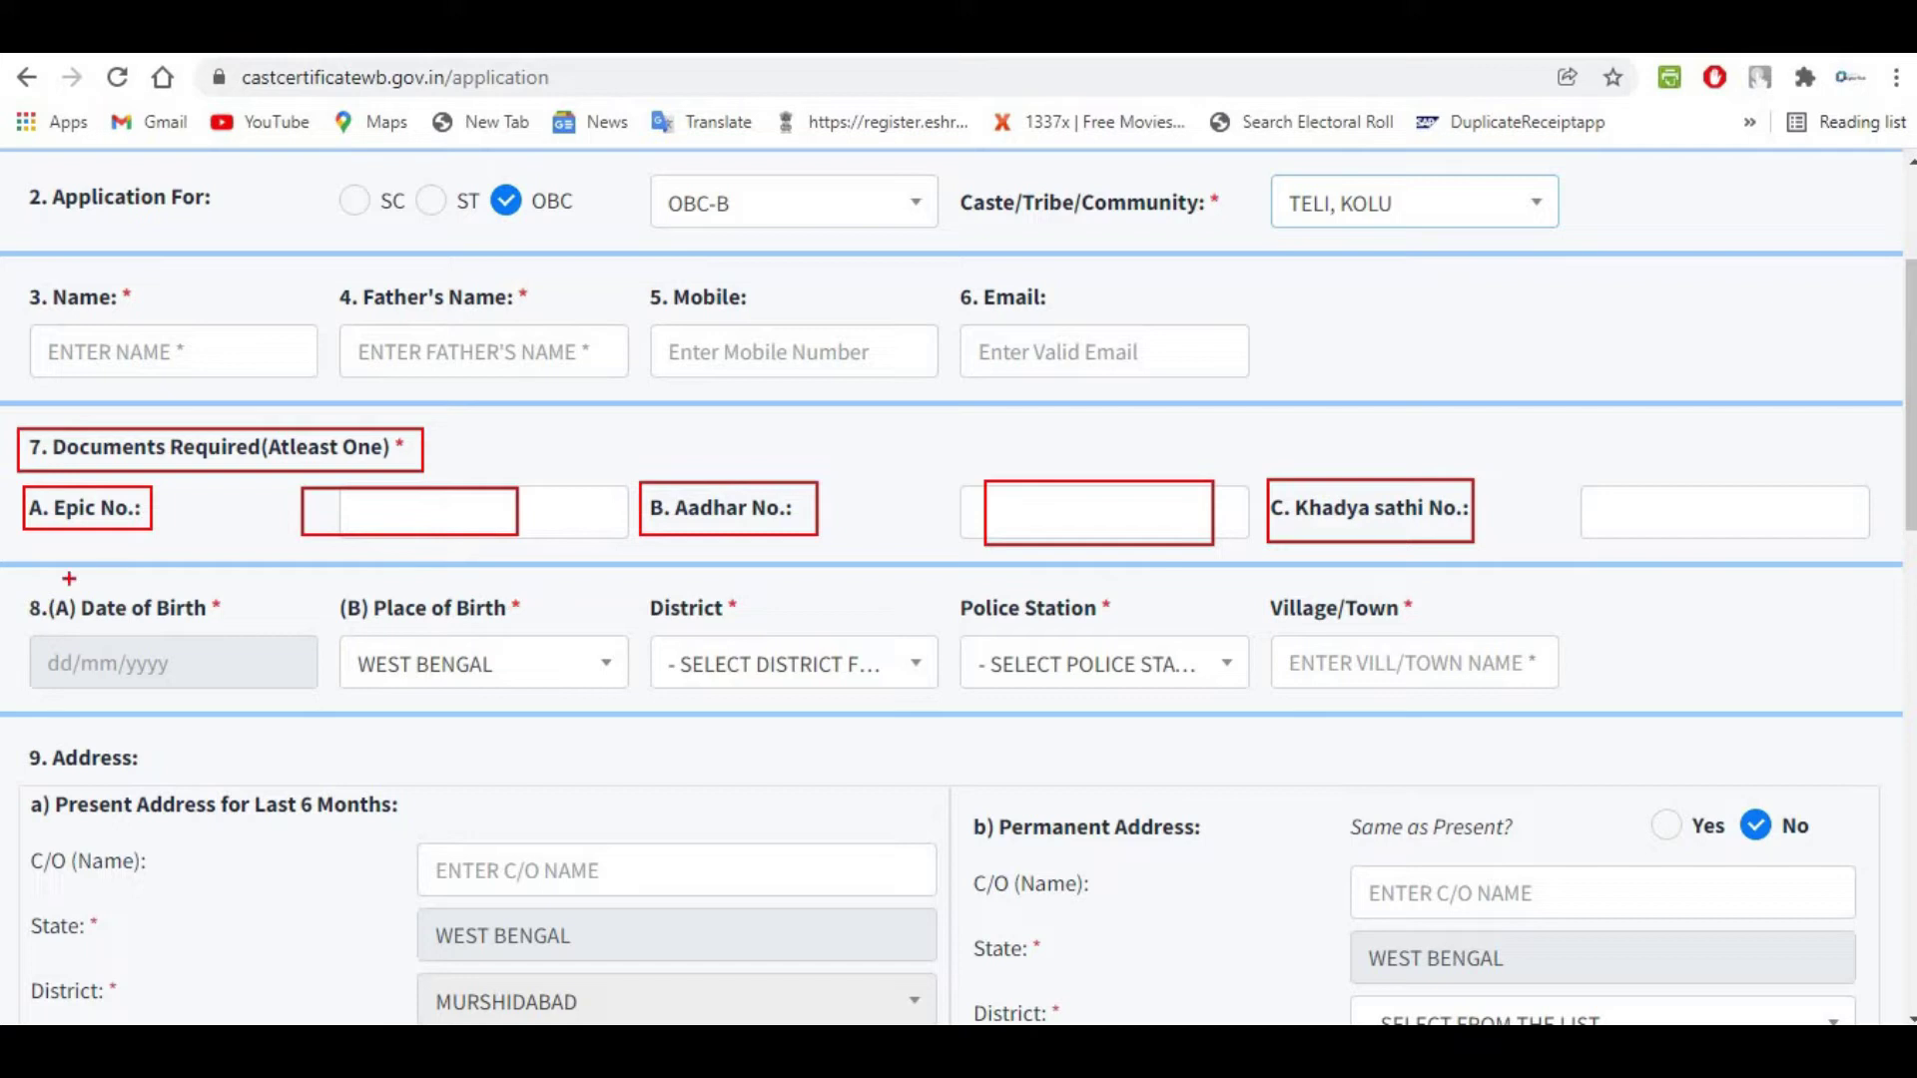
pyautogui.moveTo(22, 580)
pyautogui.mouseDown()
pyautogui.moveTo(66, 629)
pyautogui.moveTo(324, 702)
pyautogui.mouseUp()
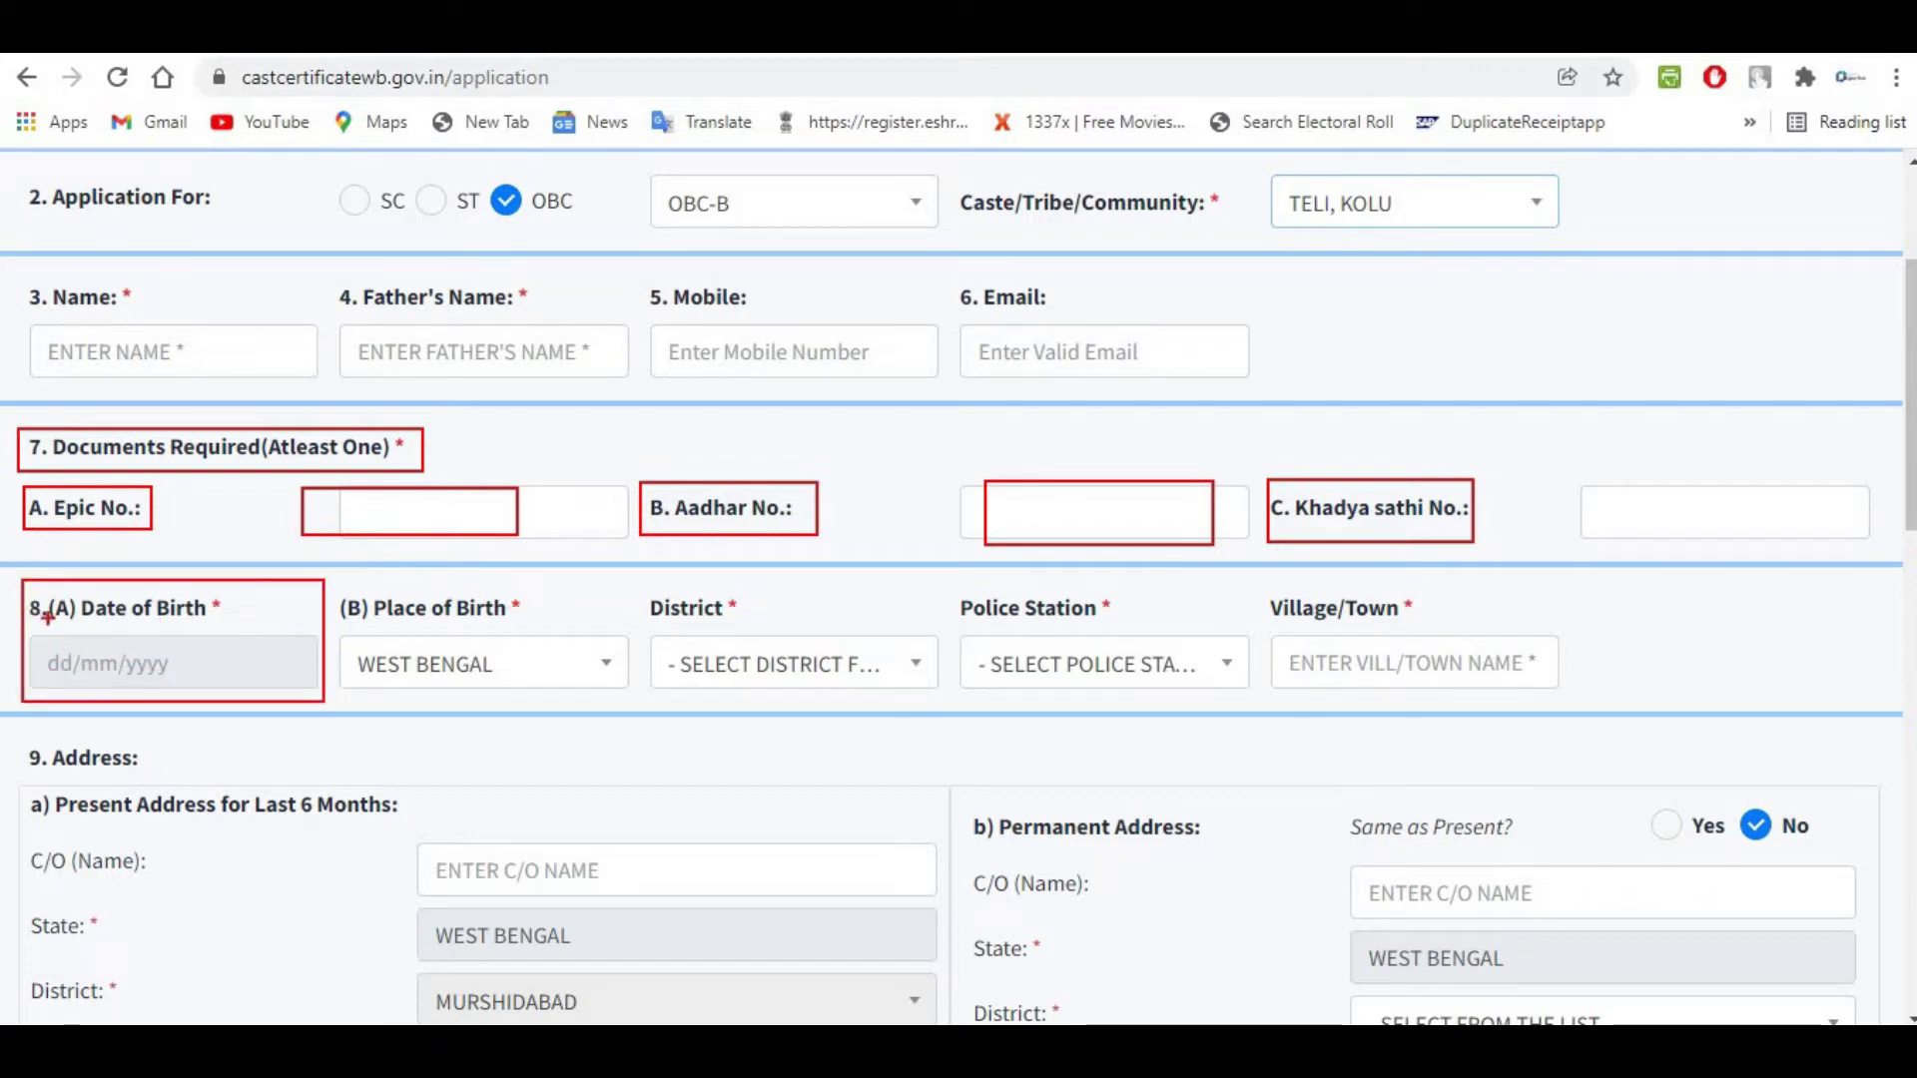
pyautogui.press('Escape')
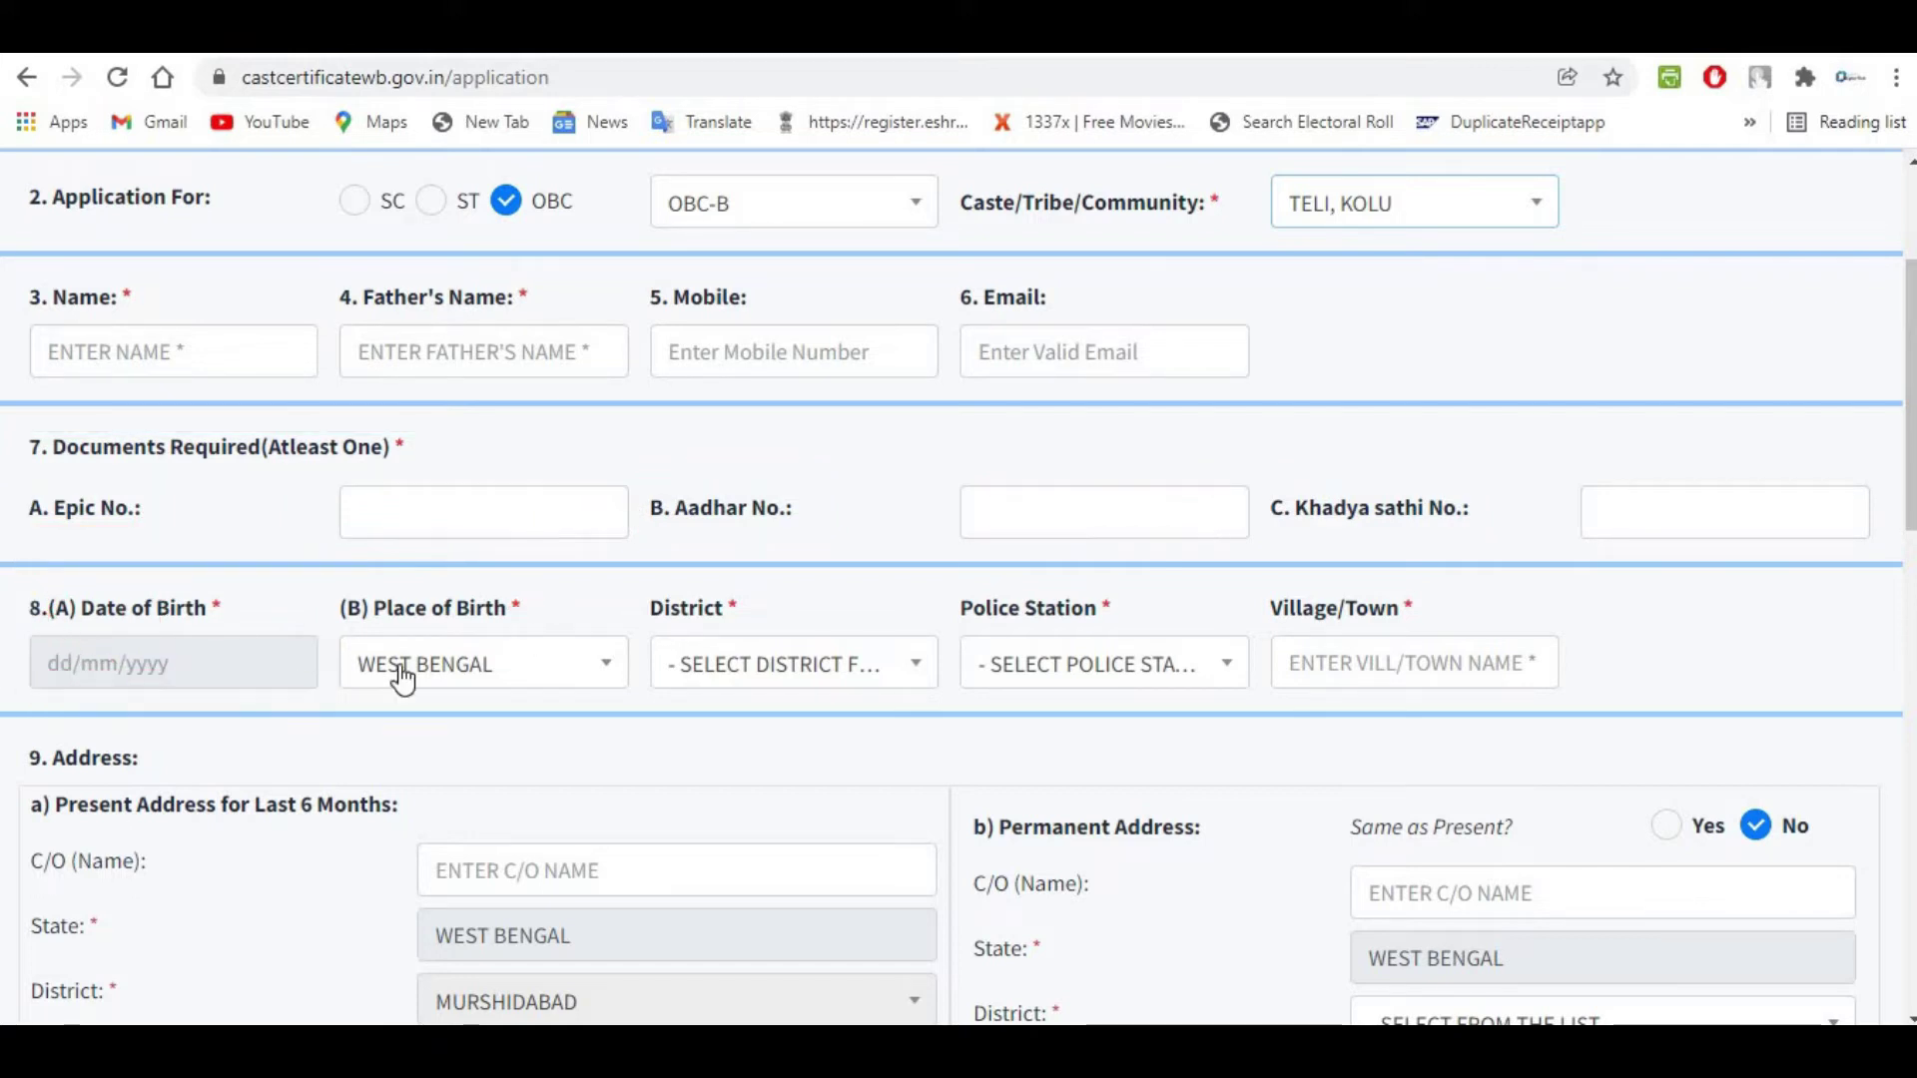
# Select WEST BENGAL as the place of birth and look through the district list for the birth details.
pyautogui.click(460, 660)
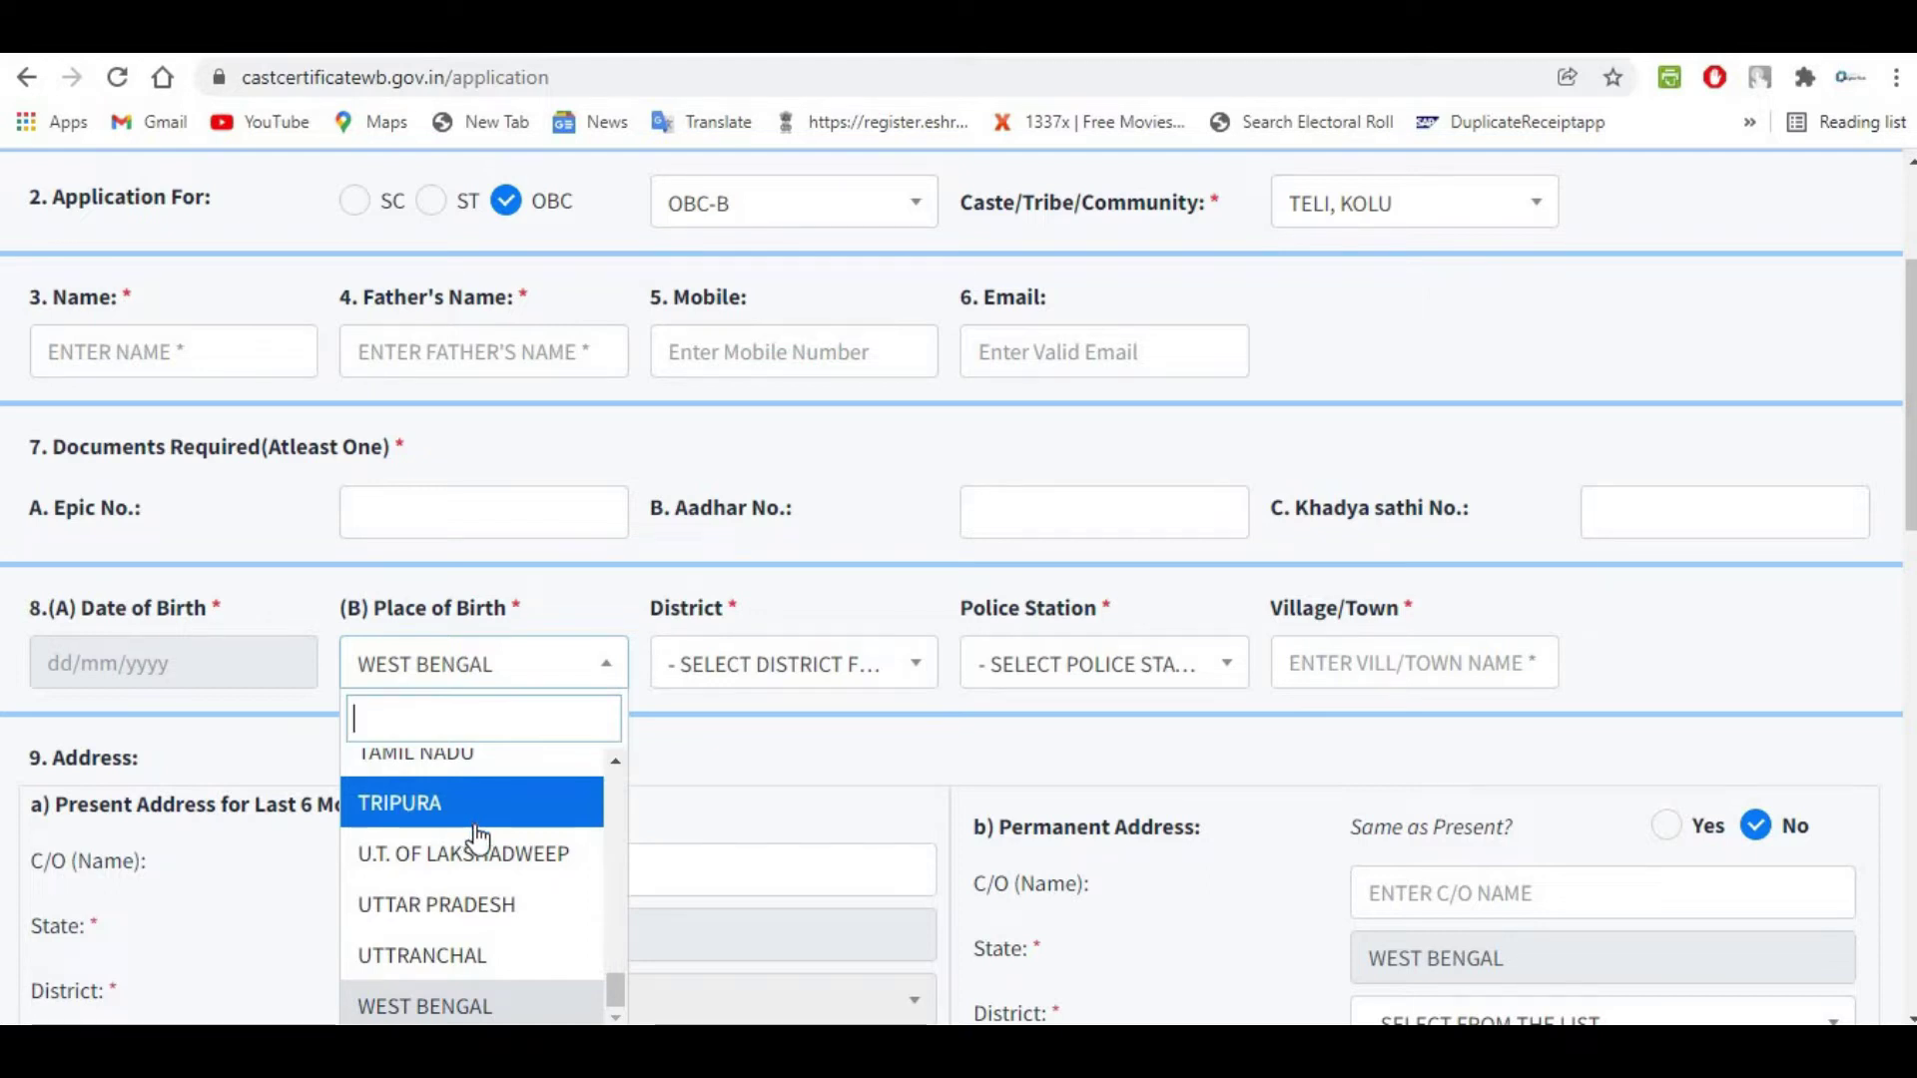
pyautogui.click(475, 998)
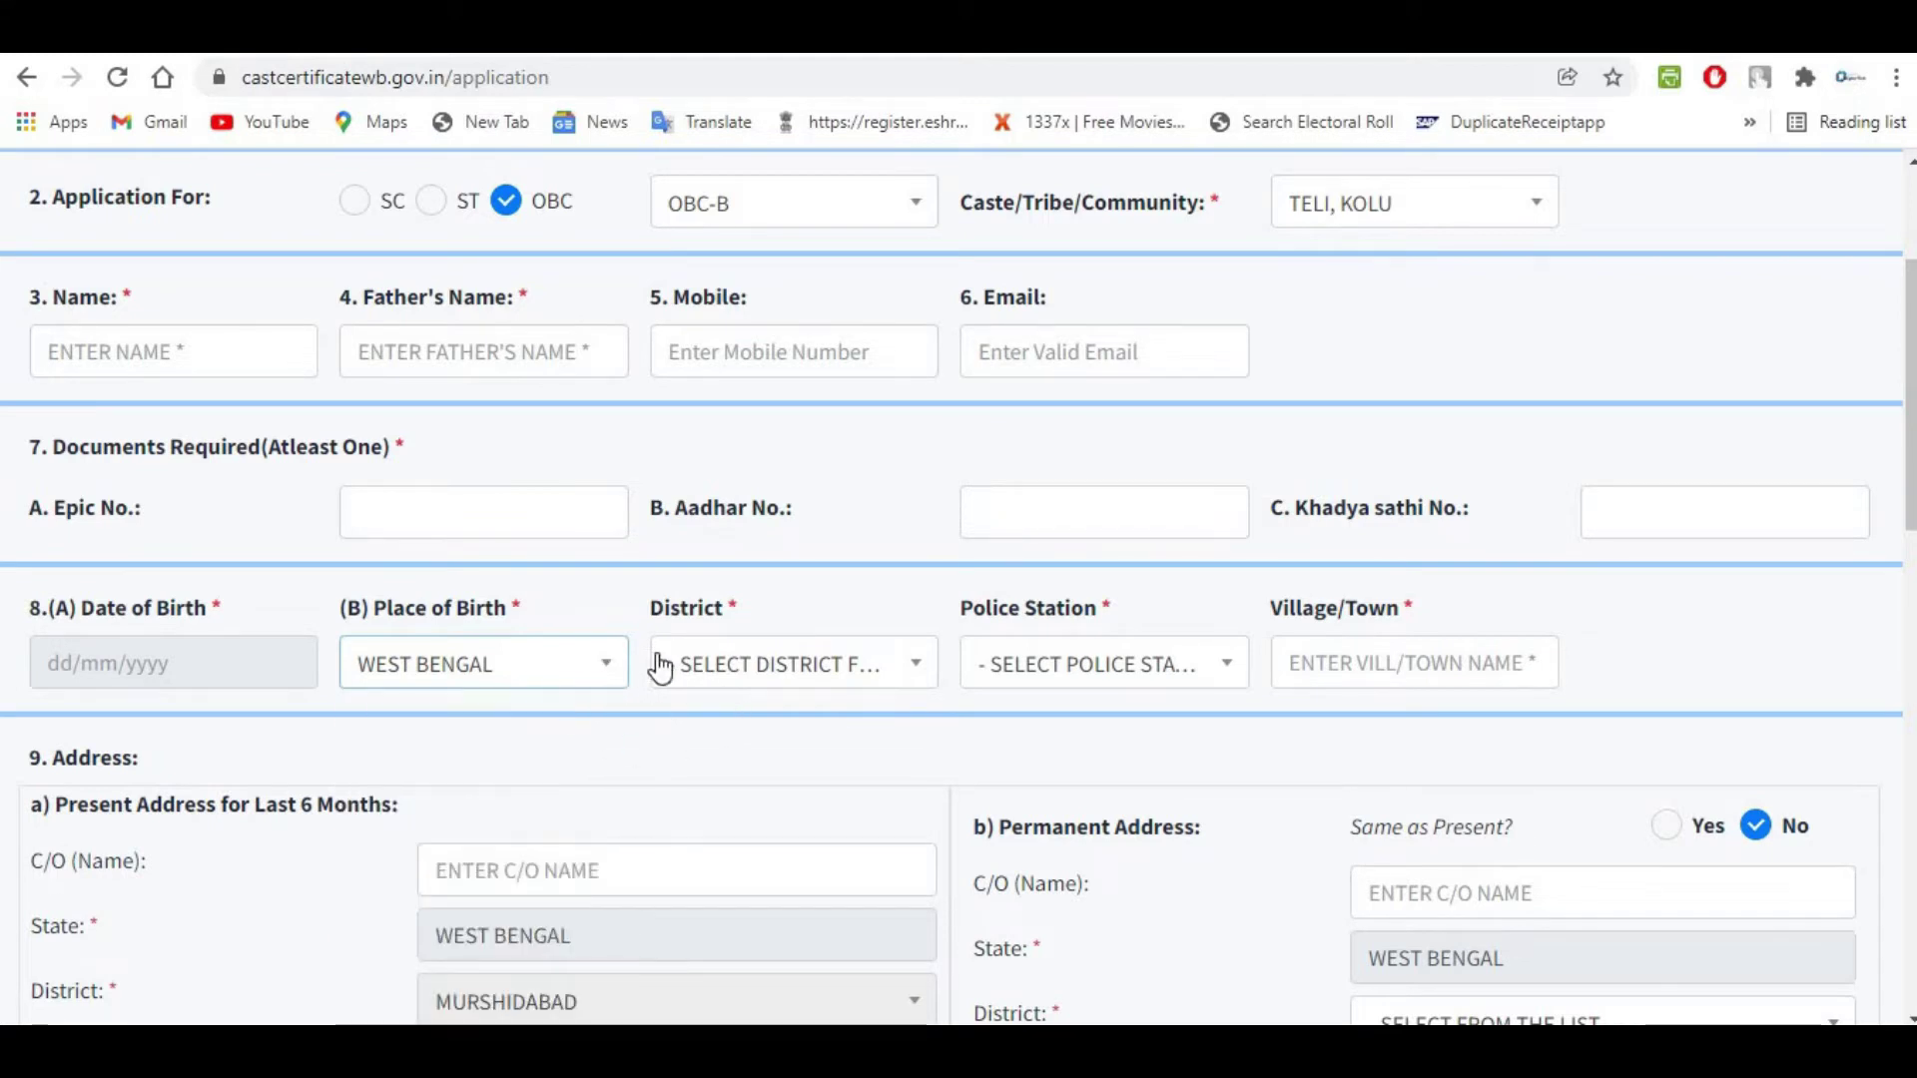
pyautogui.click(774, 668)
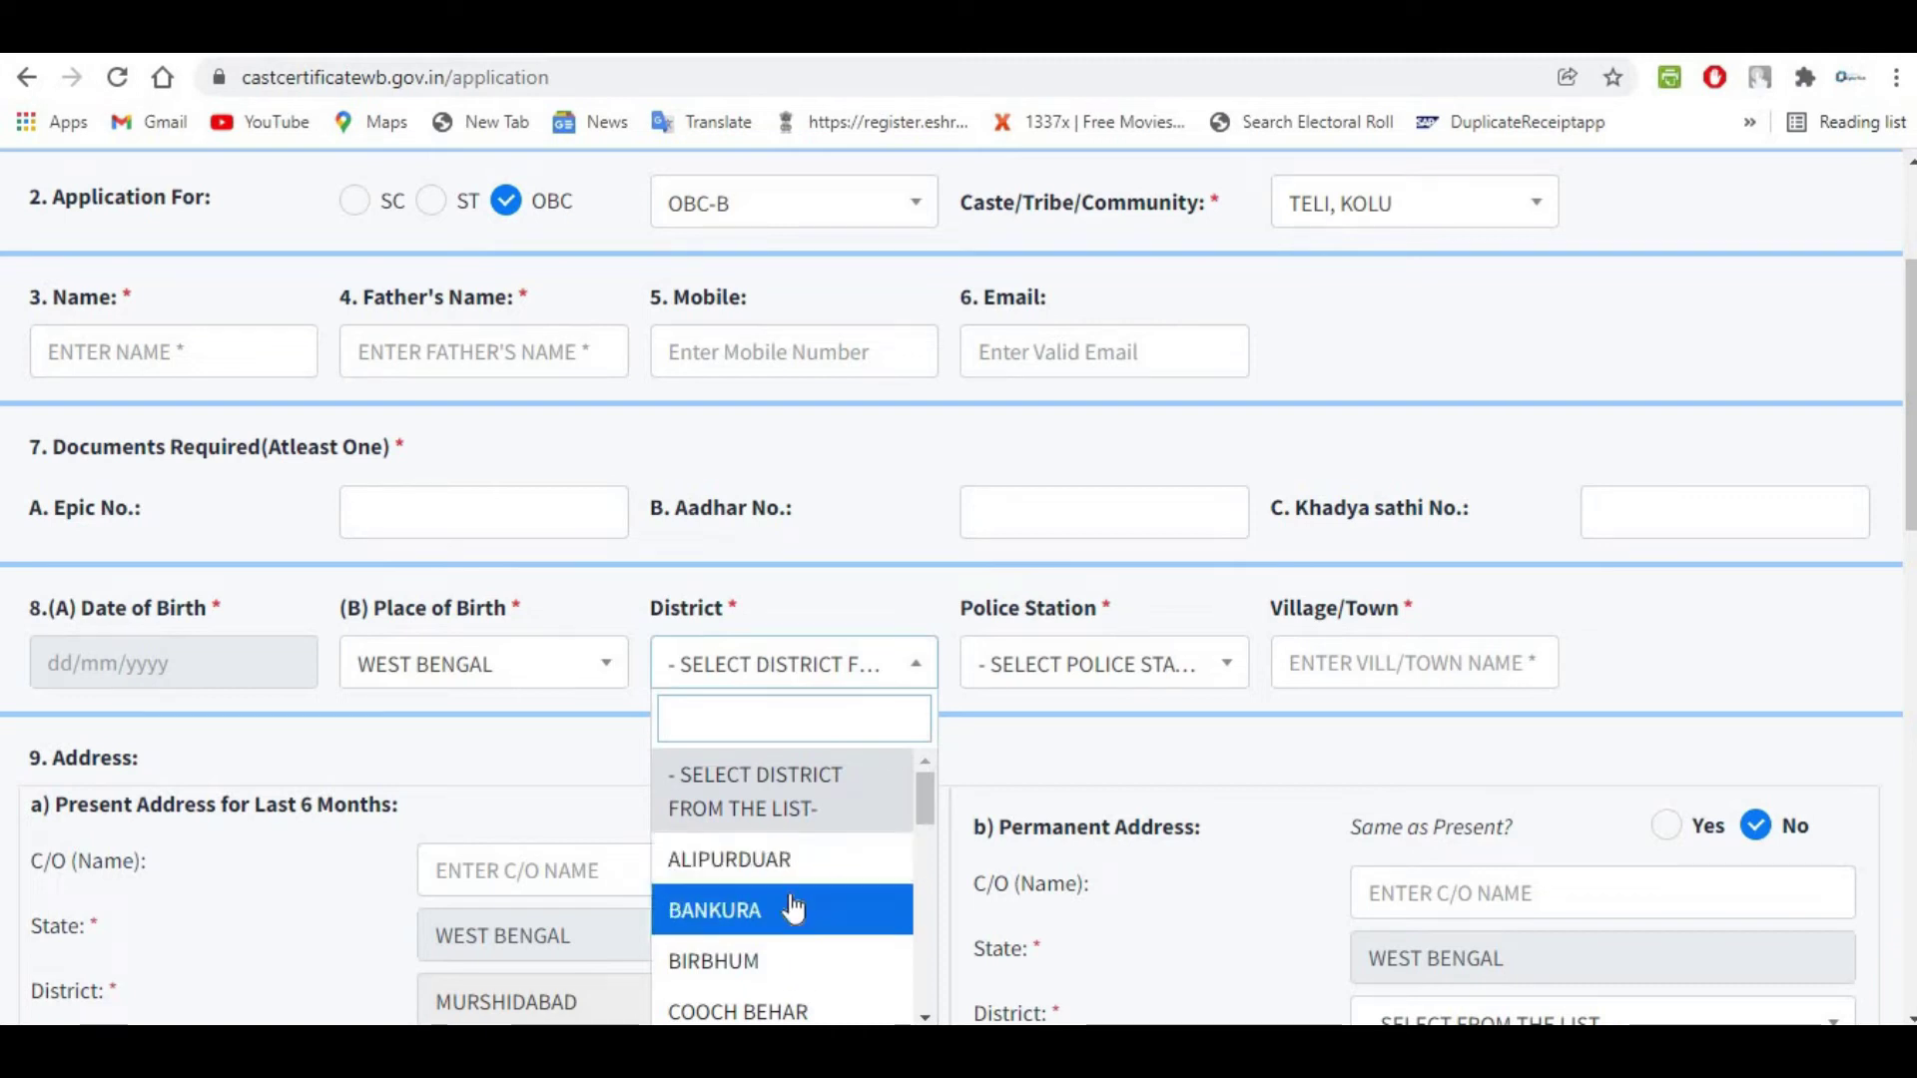
pyautogui.scroll(-5, 789, 903)
pyautogui.press('Down')
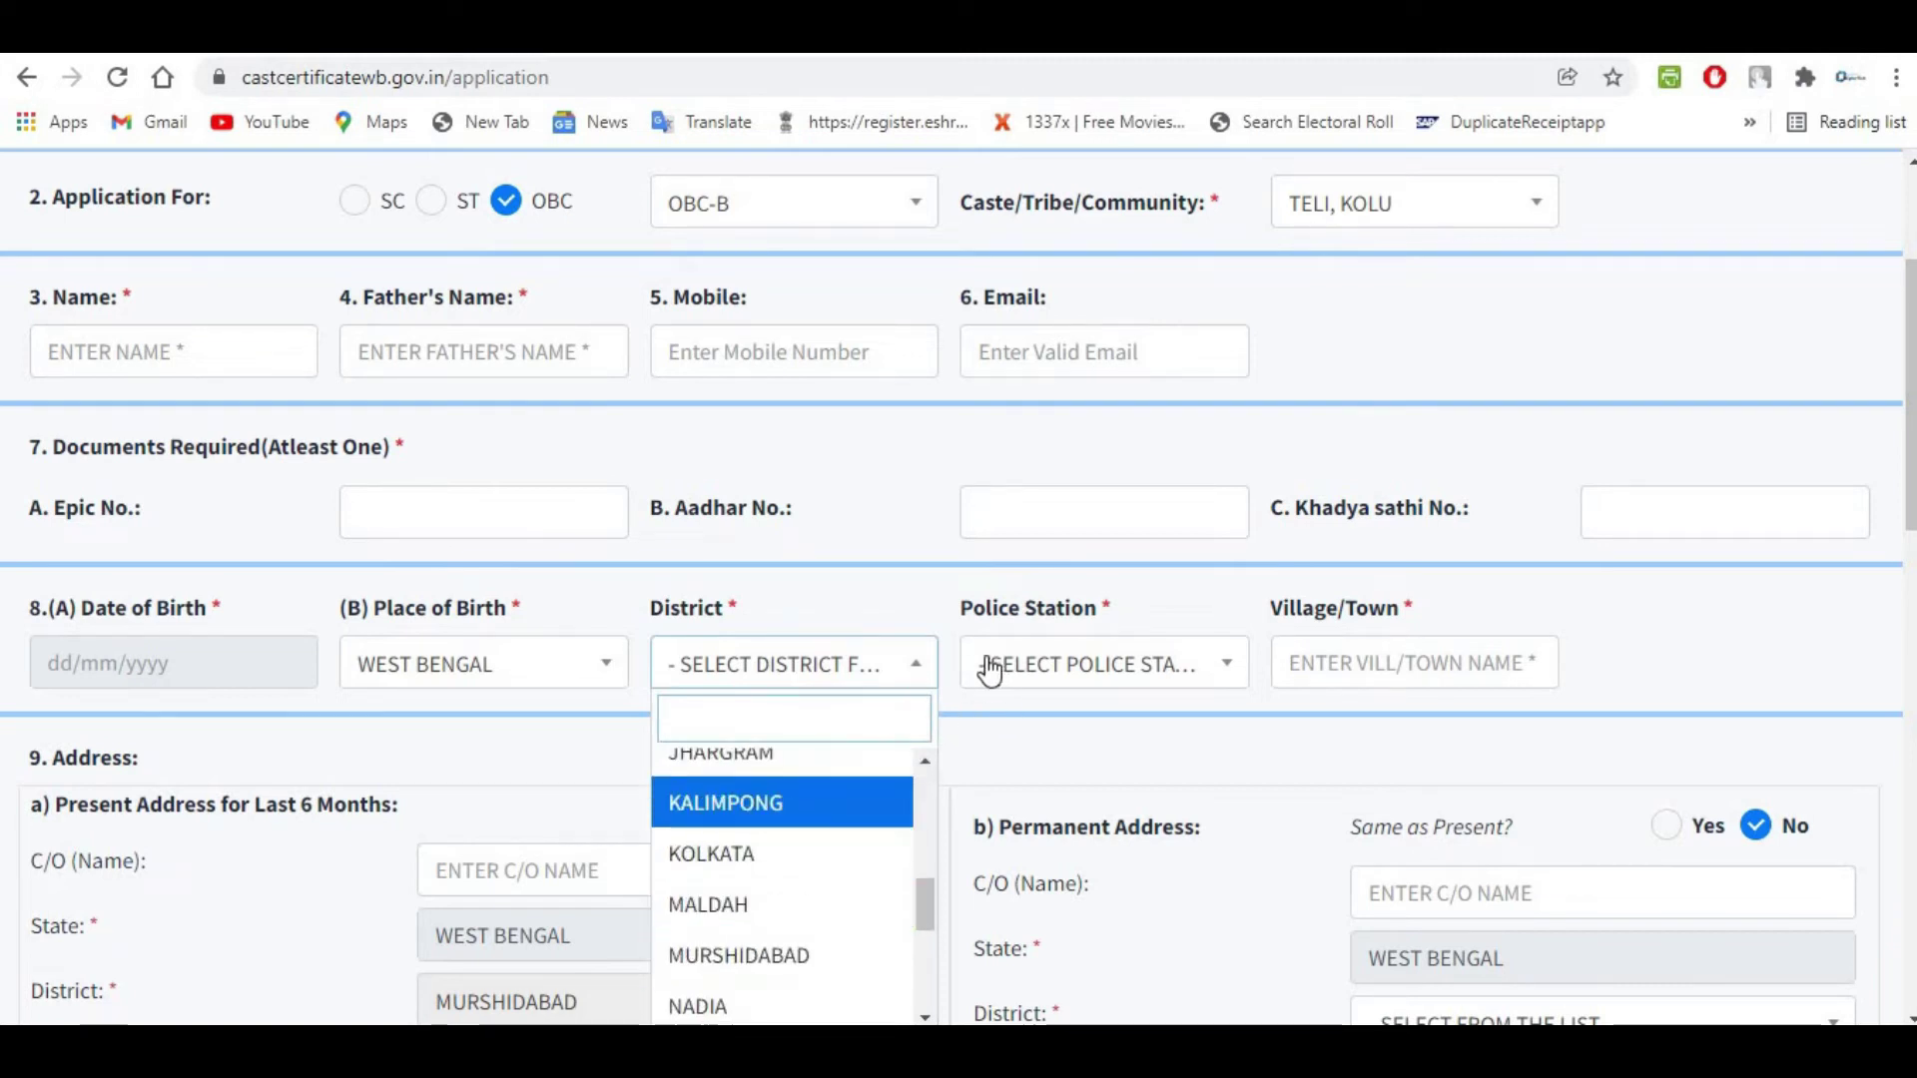
pyautogui.press('Down')
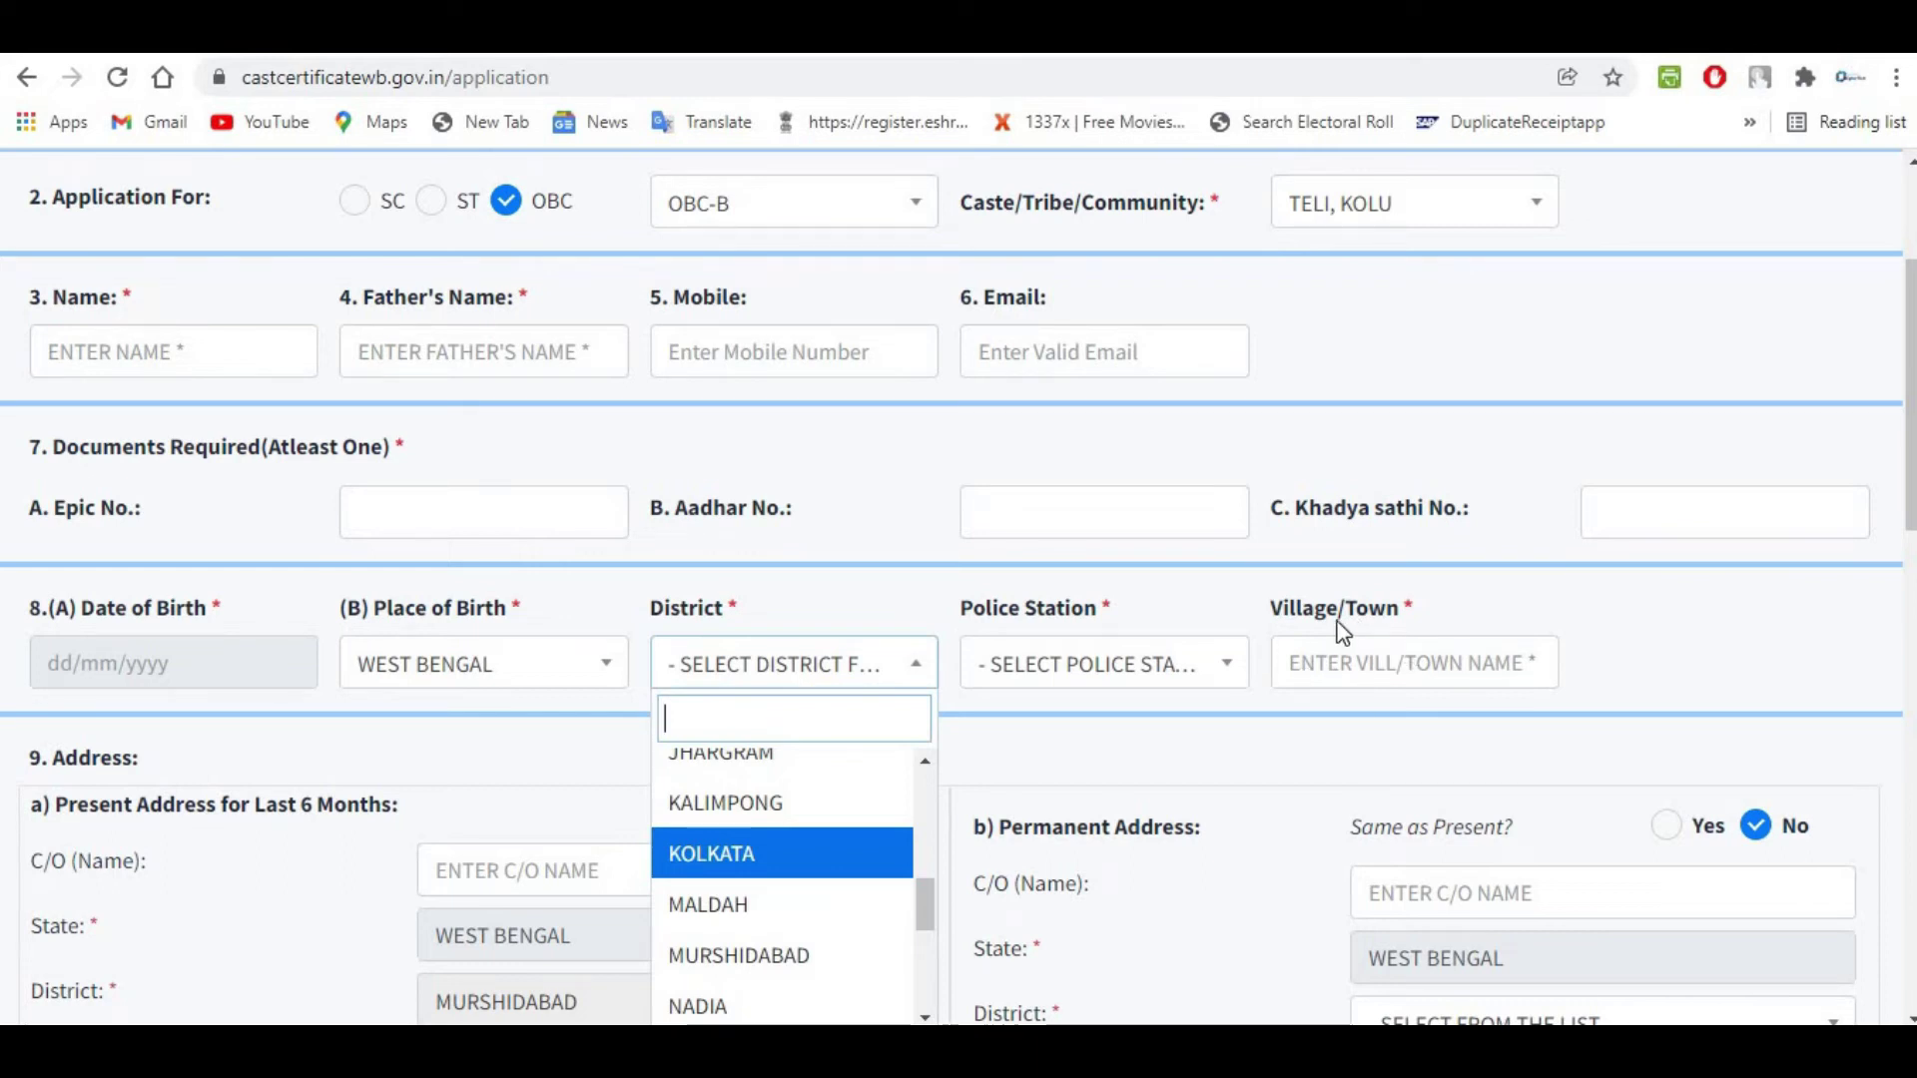
pyautogui.moveTo(17, 579)
pyautogui.mouseDown()
pyautogui.moveTo(663, 683)
pyautogui.moveTo(1262, 683)
pyautogui.moveTo(1575, 710)
pyautogui.mouseUp()
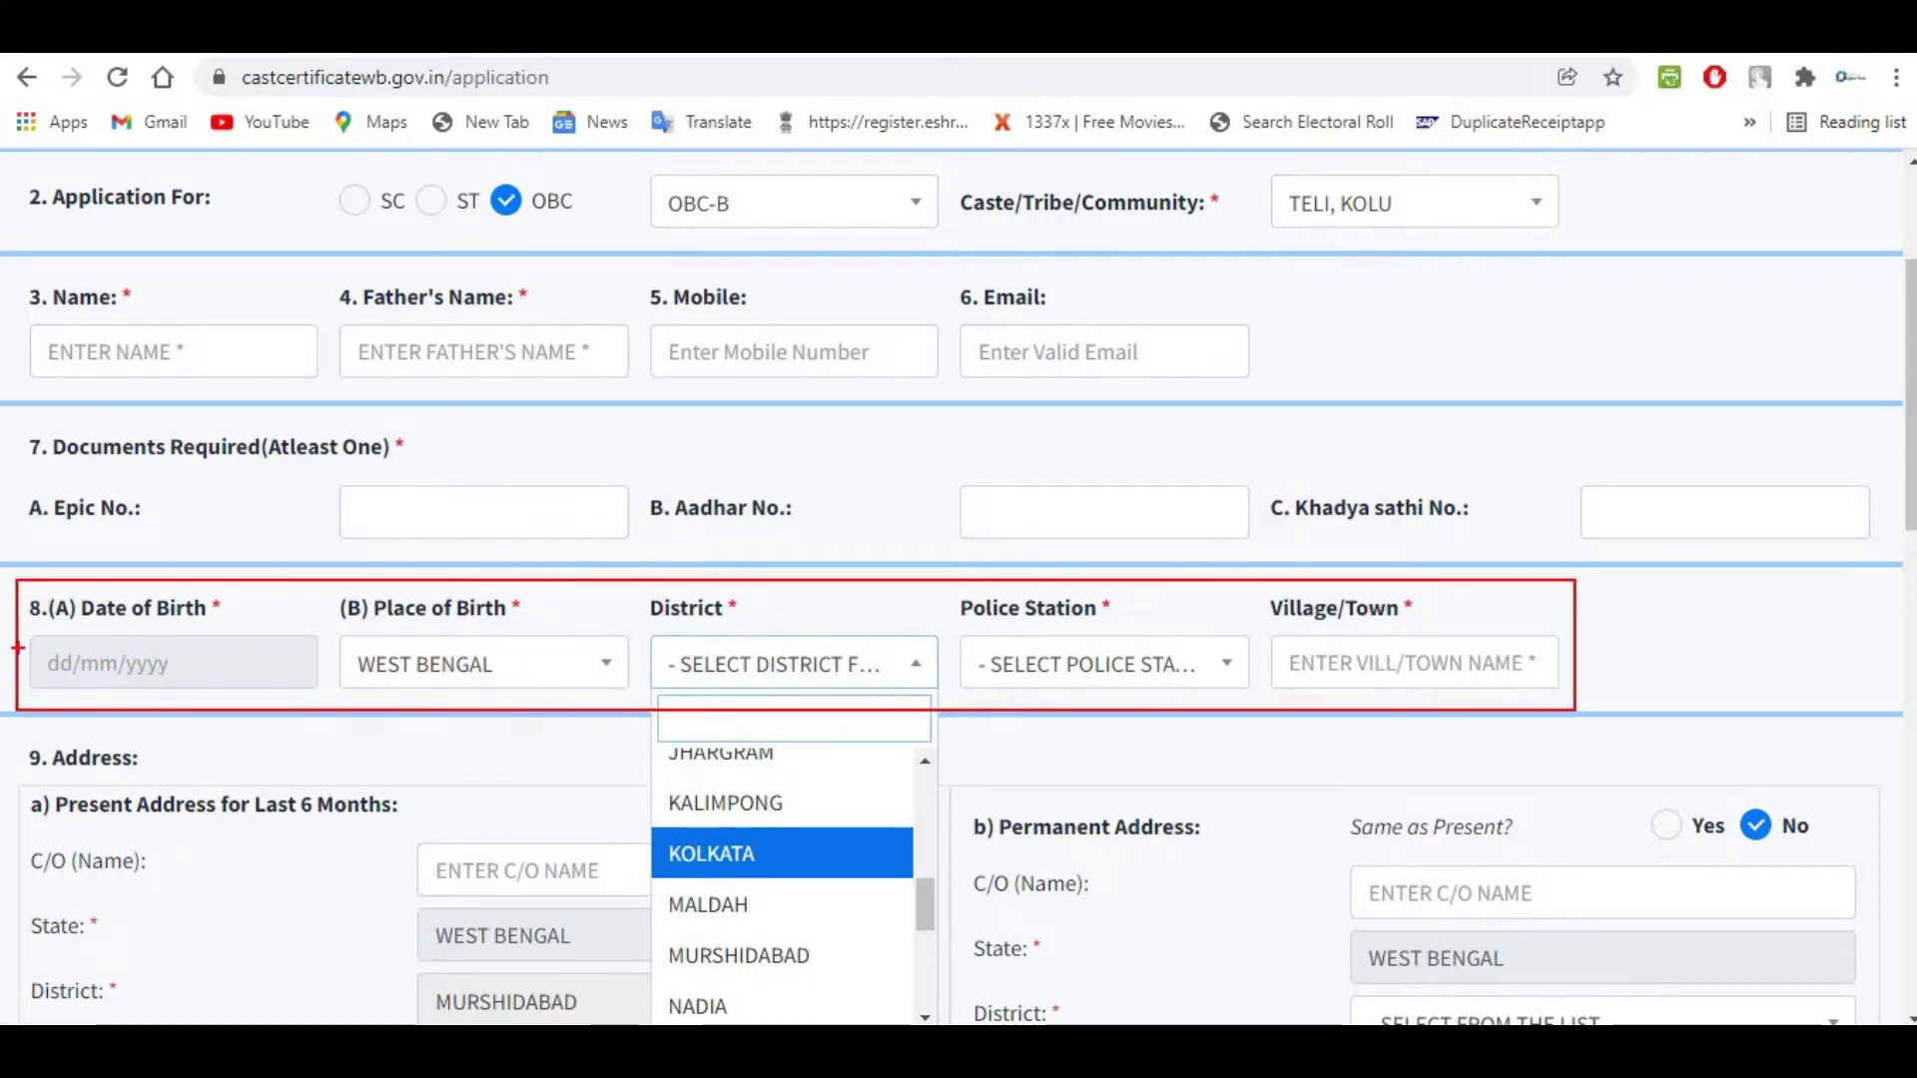
pyautogui.moveTo(18, 581)
pyautogui.mouseDown()
pyautogui.moveTo(504, 677)
pyautogui.moveTo(1581, 710)
pyautogui.mouseUp()
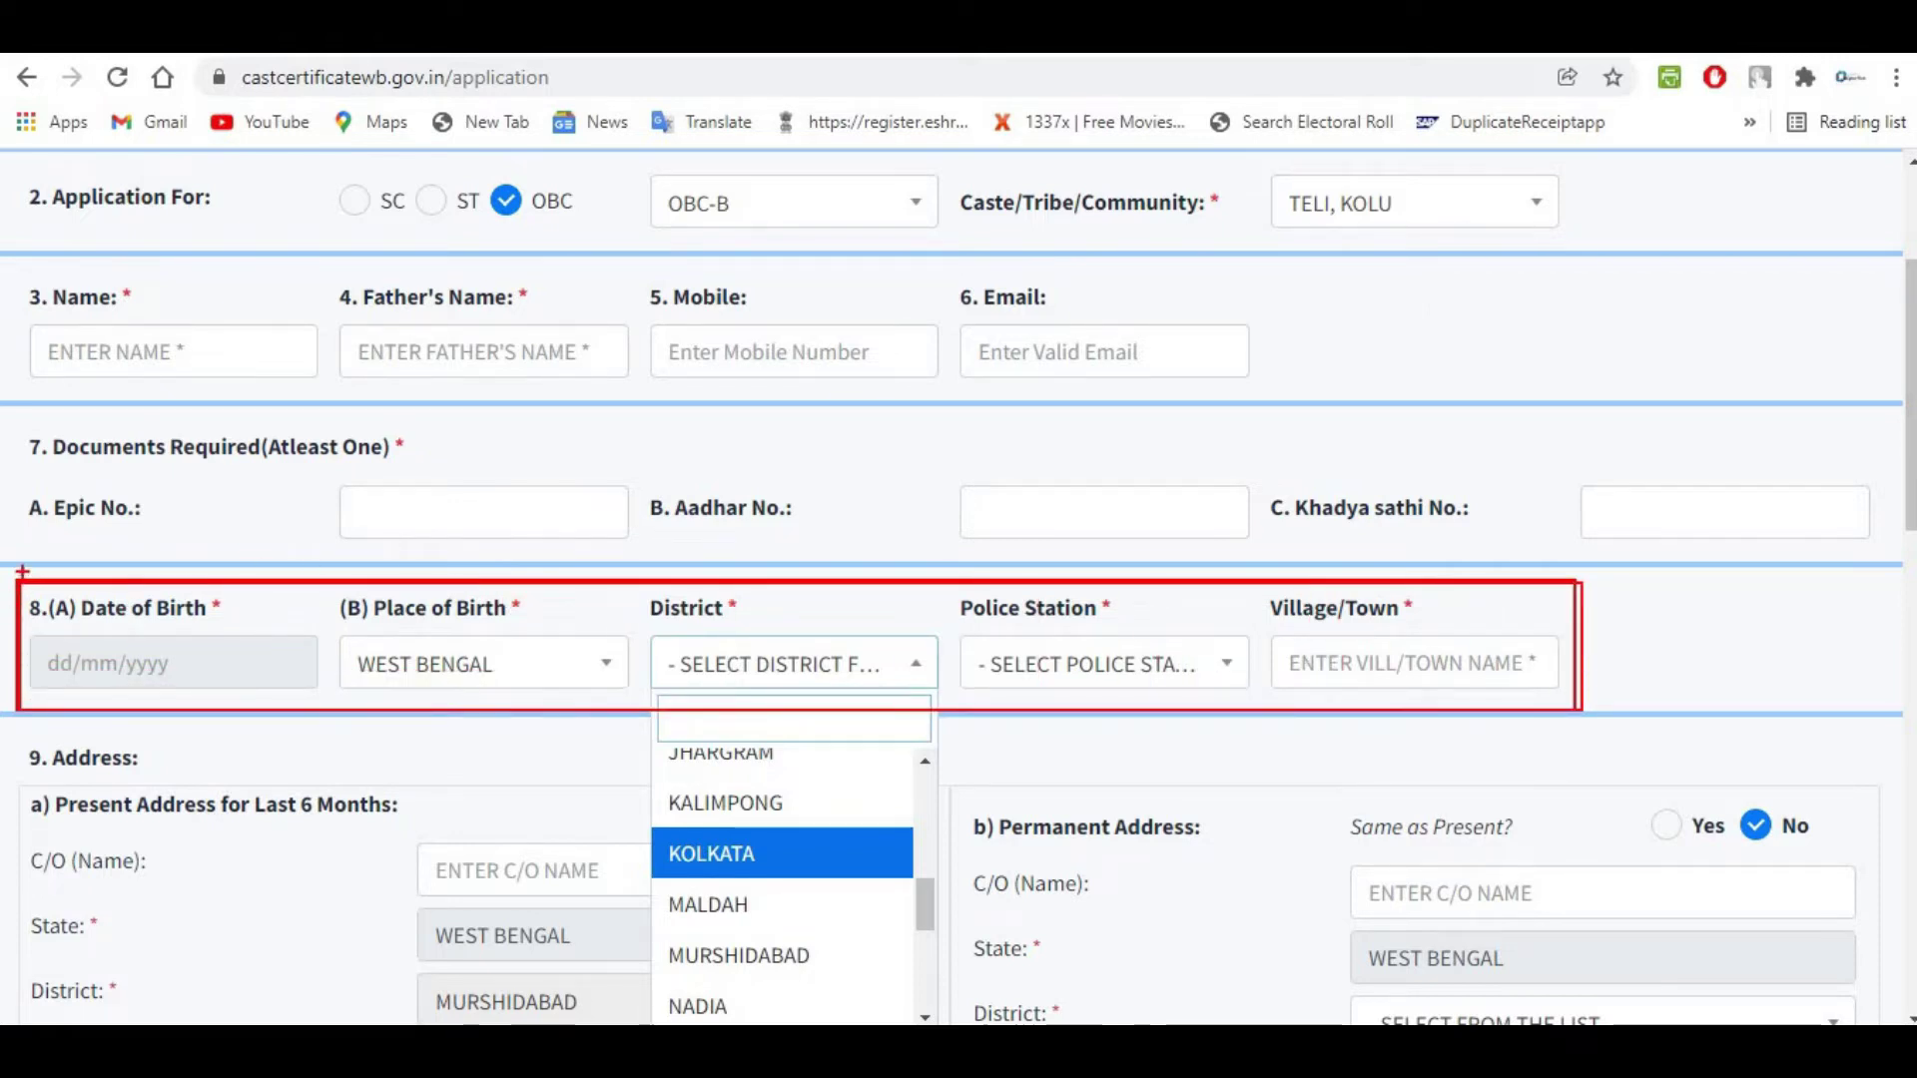
# Examine the Address section, focusing on the C/O (Name) field of the present address.
pyautogui.scroll(-5, 434, 602)
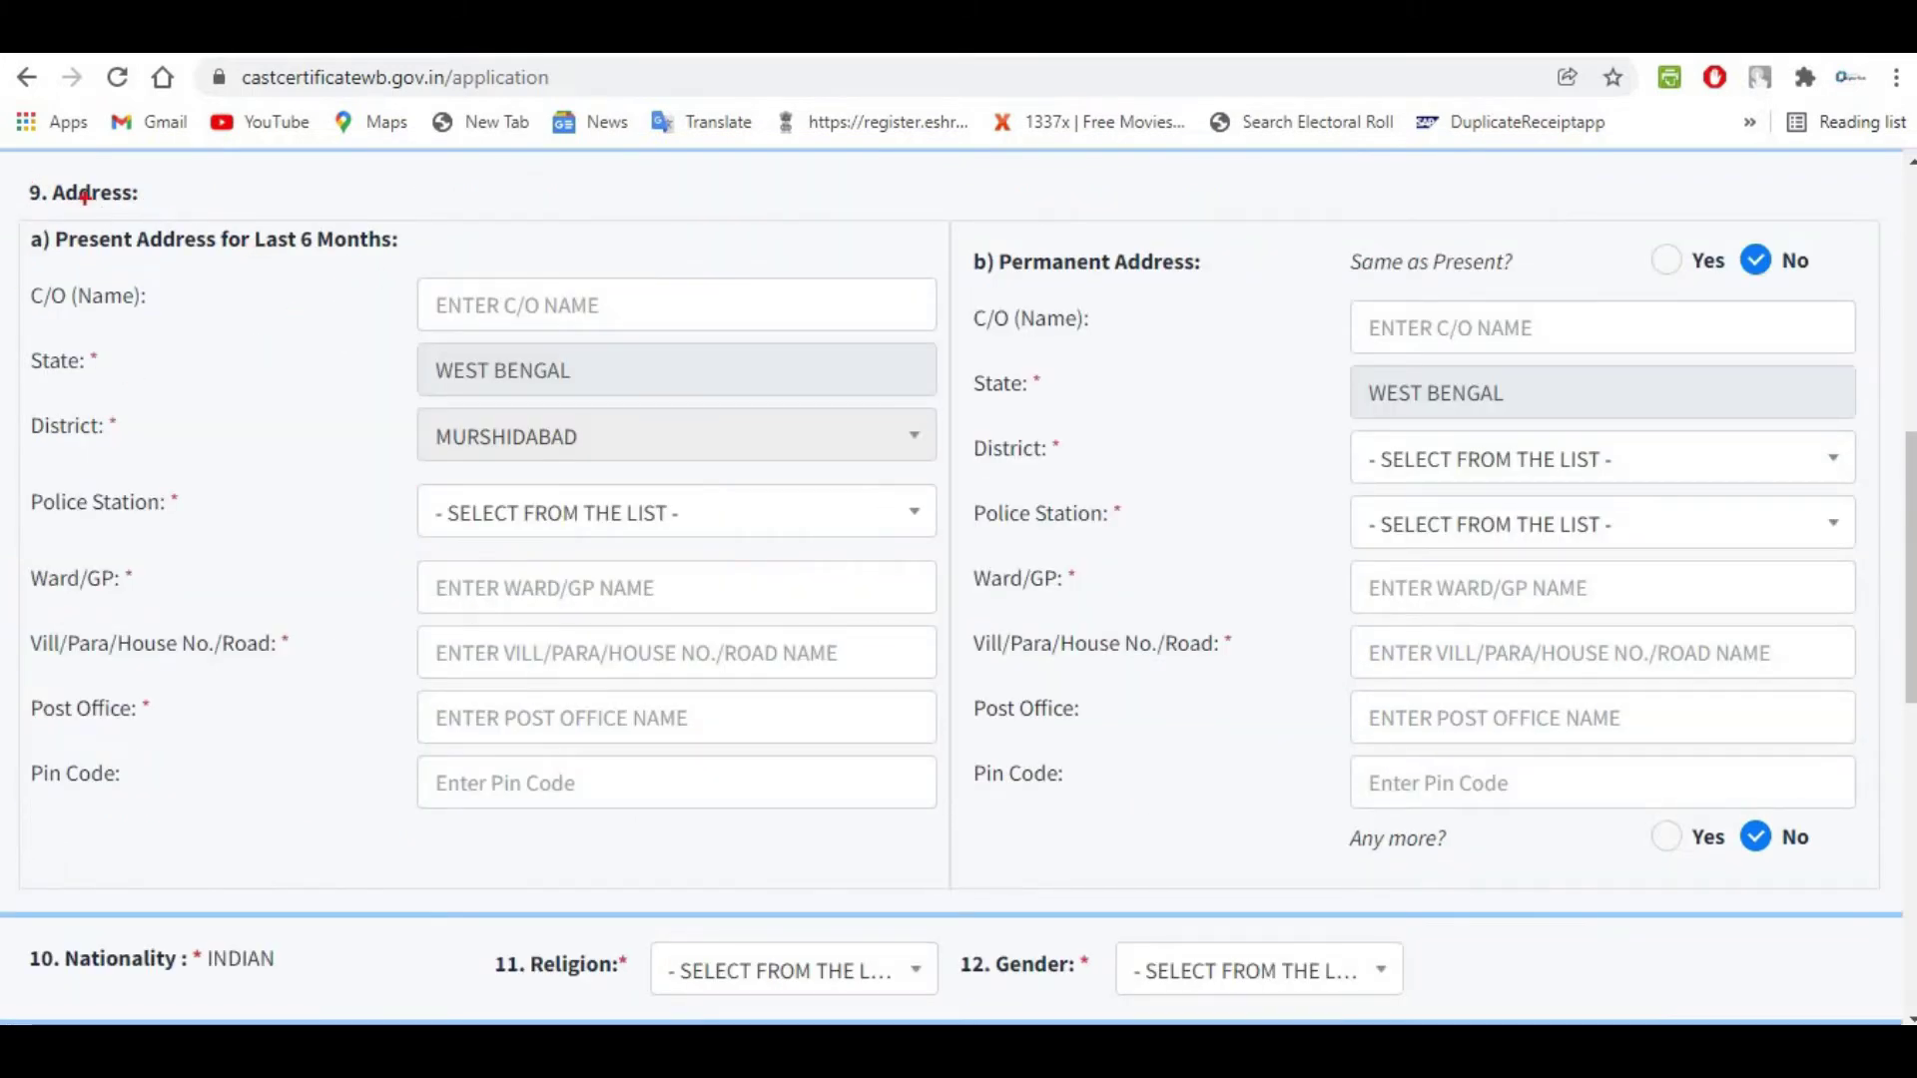
pyautogui.moveTo(10, 173); pyautogui.dragTo(147, 211)
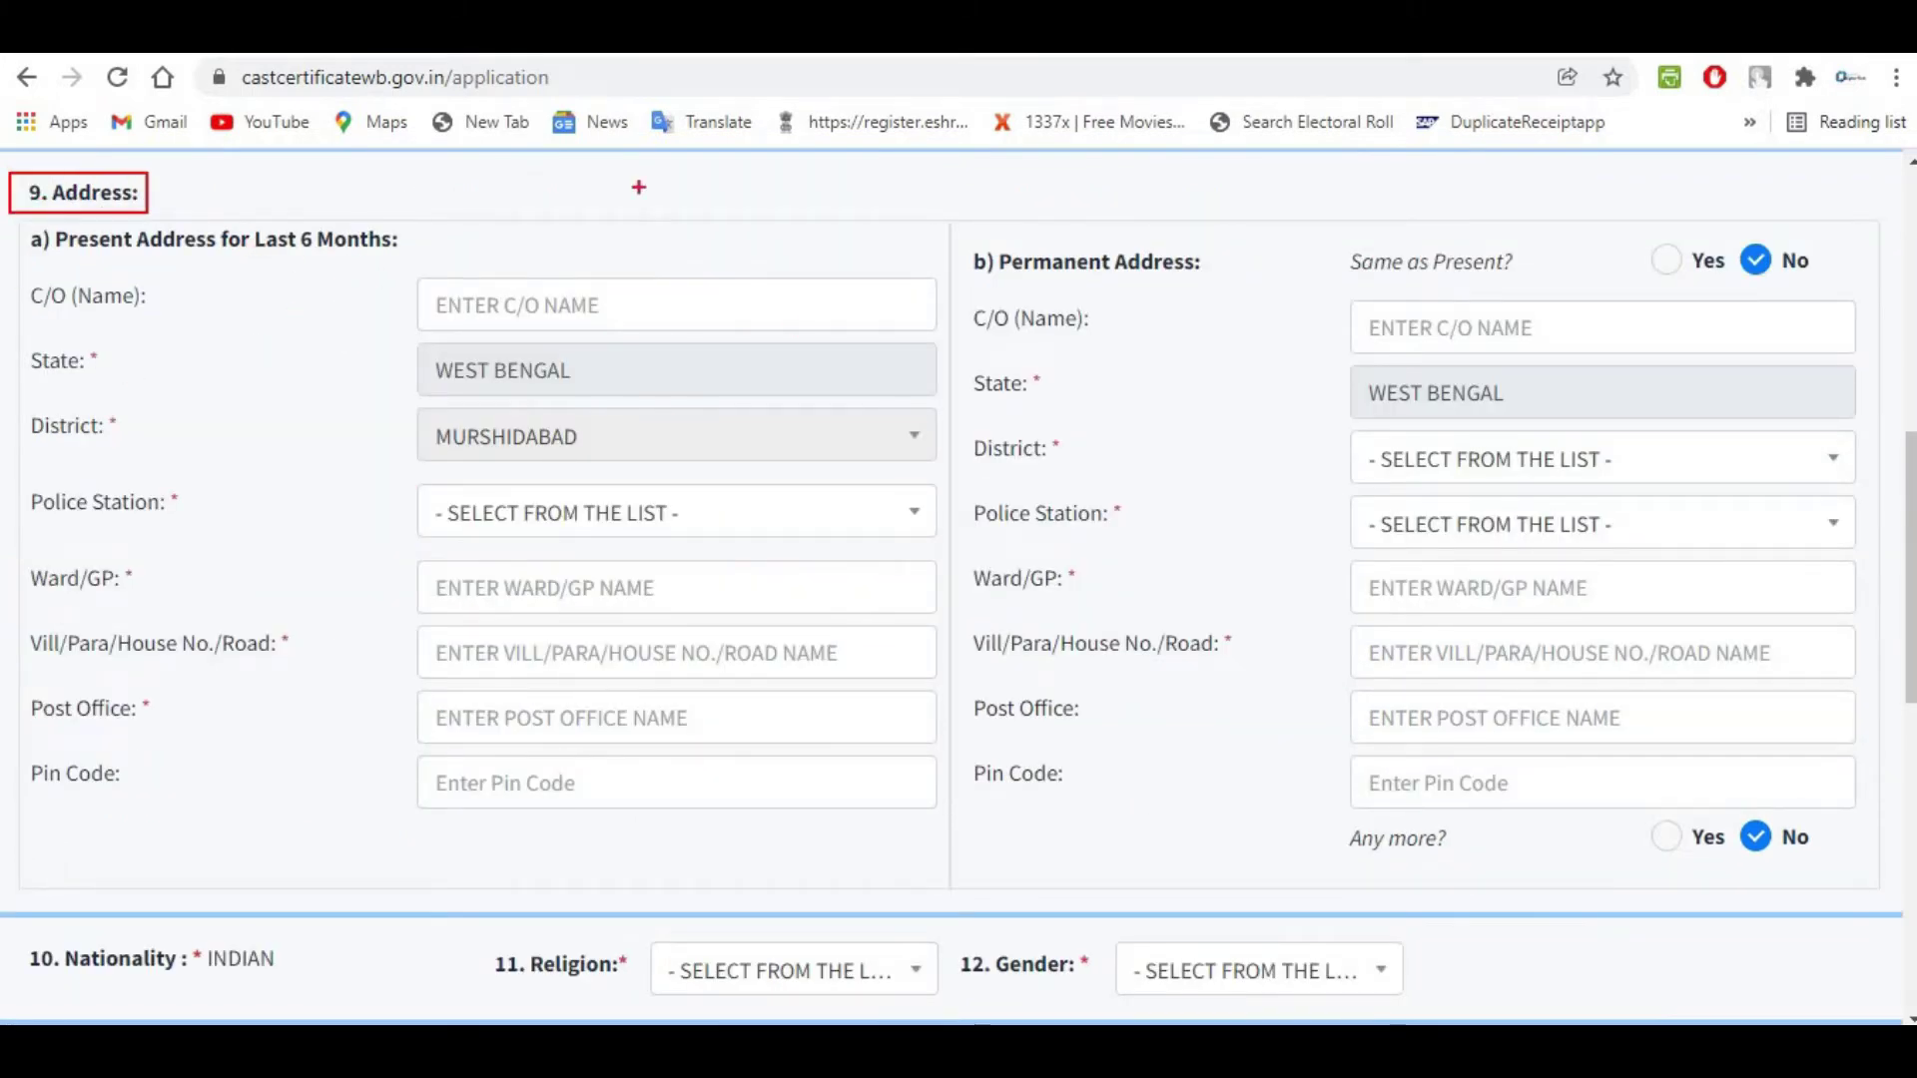
pyautogui.moveTo(18, 271); pyautogui.dragTo(173, 320)
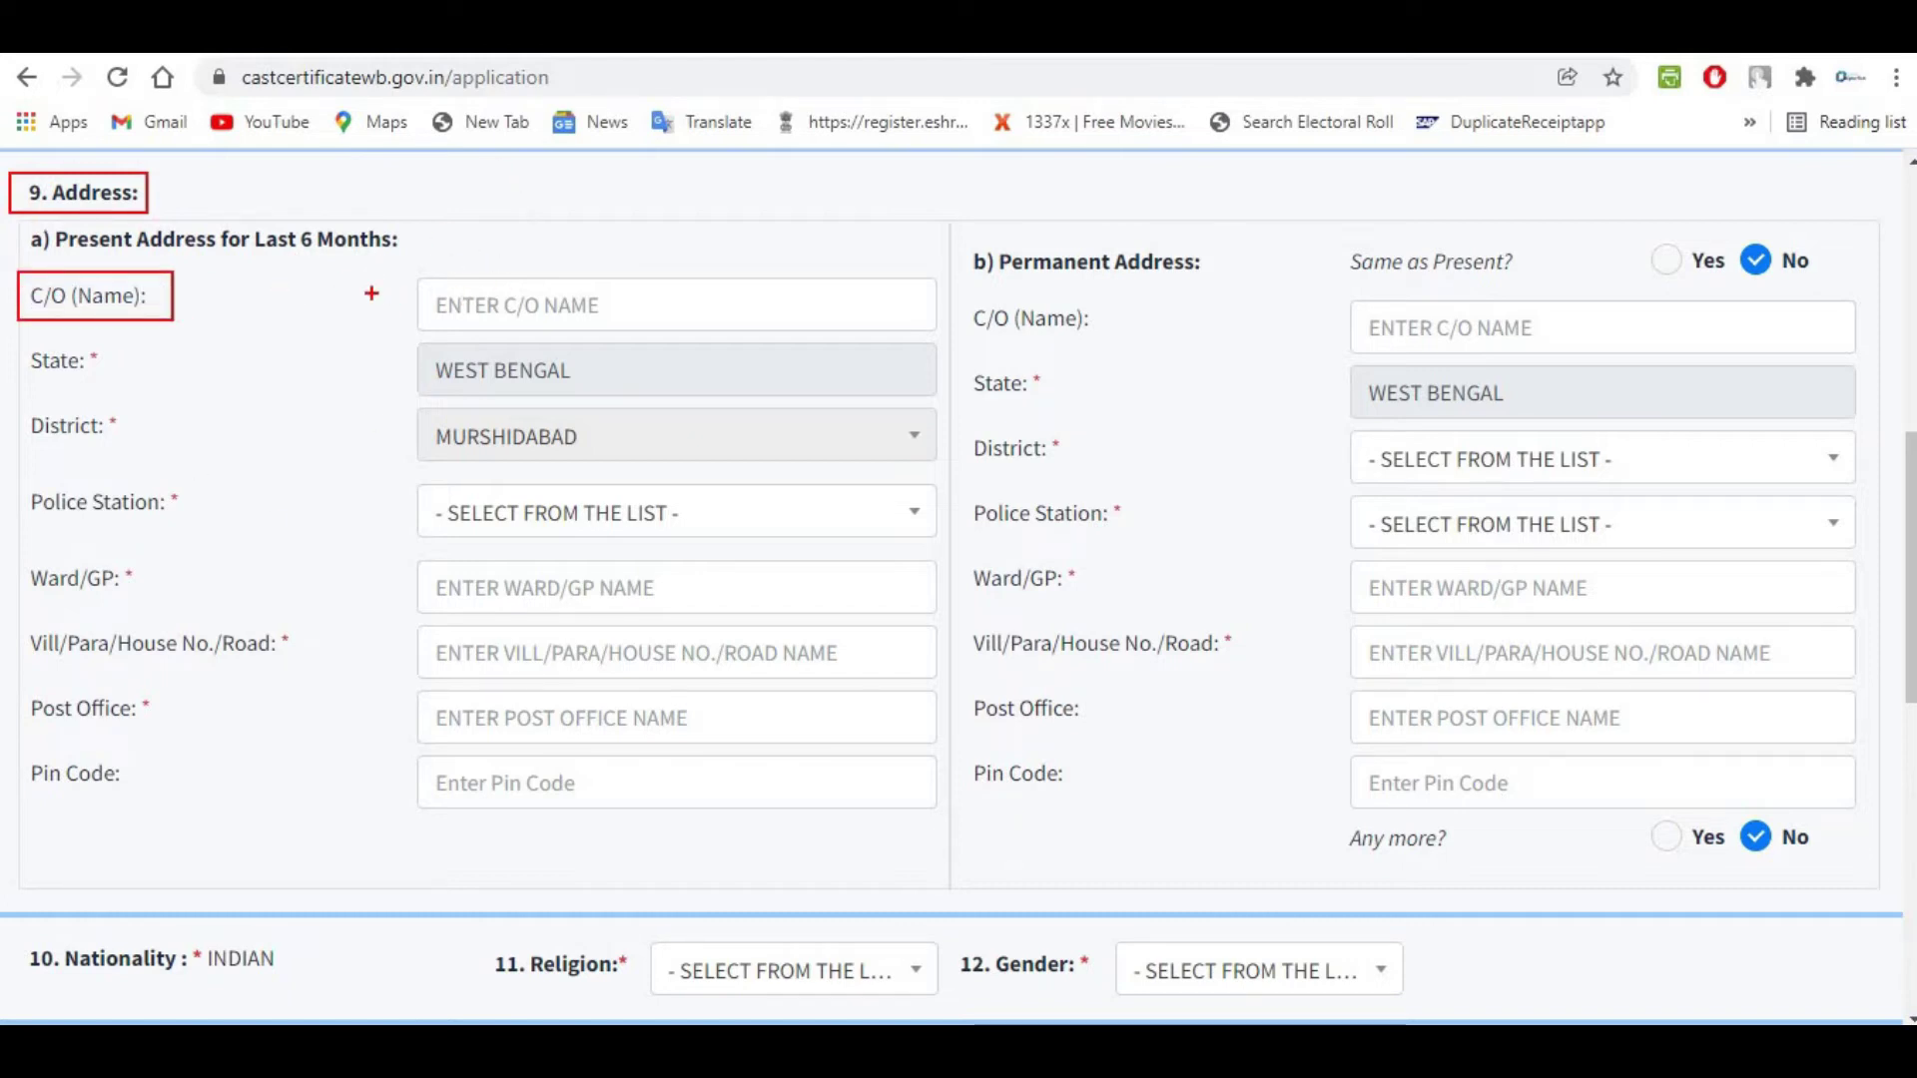
pyautogui.moveTo(406, 269); pyautogui.dragTo(749, 337)
pyautogui.moveTo(414, 276); pyautogui.dragTo(745, 337)
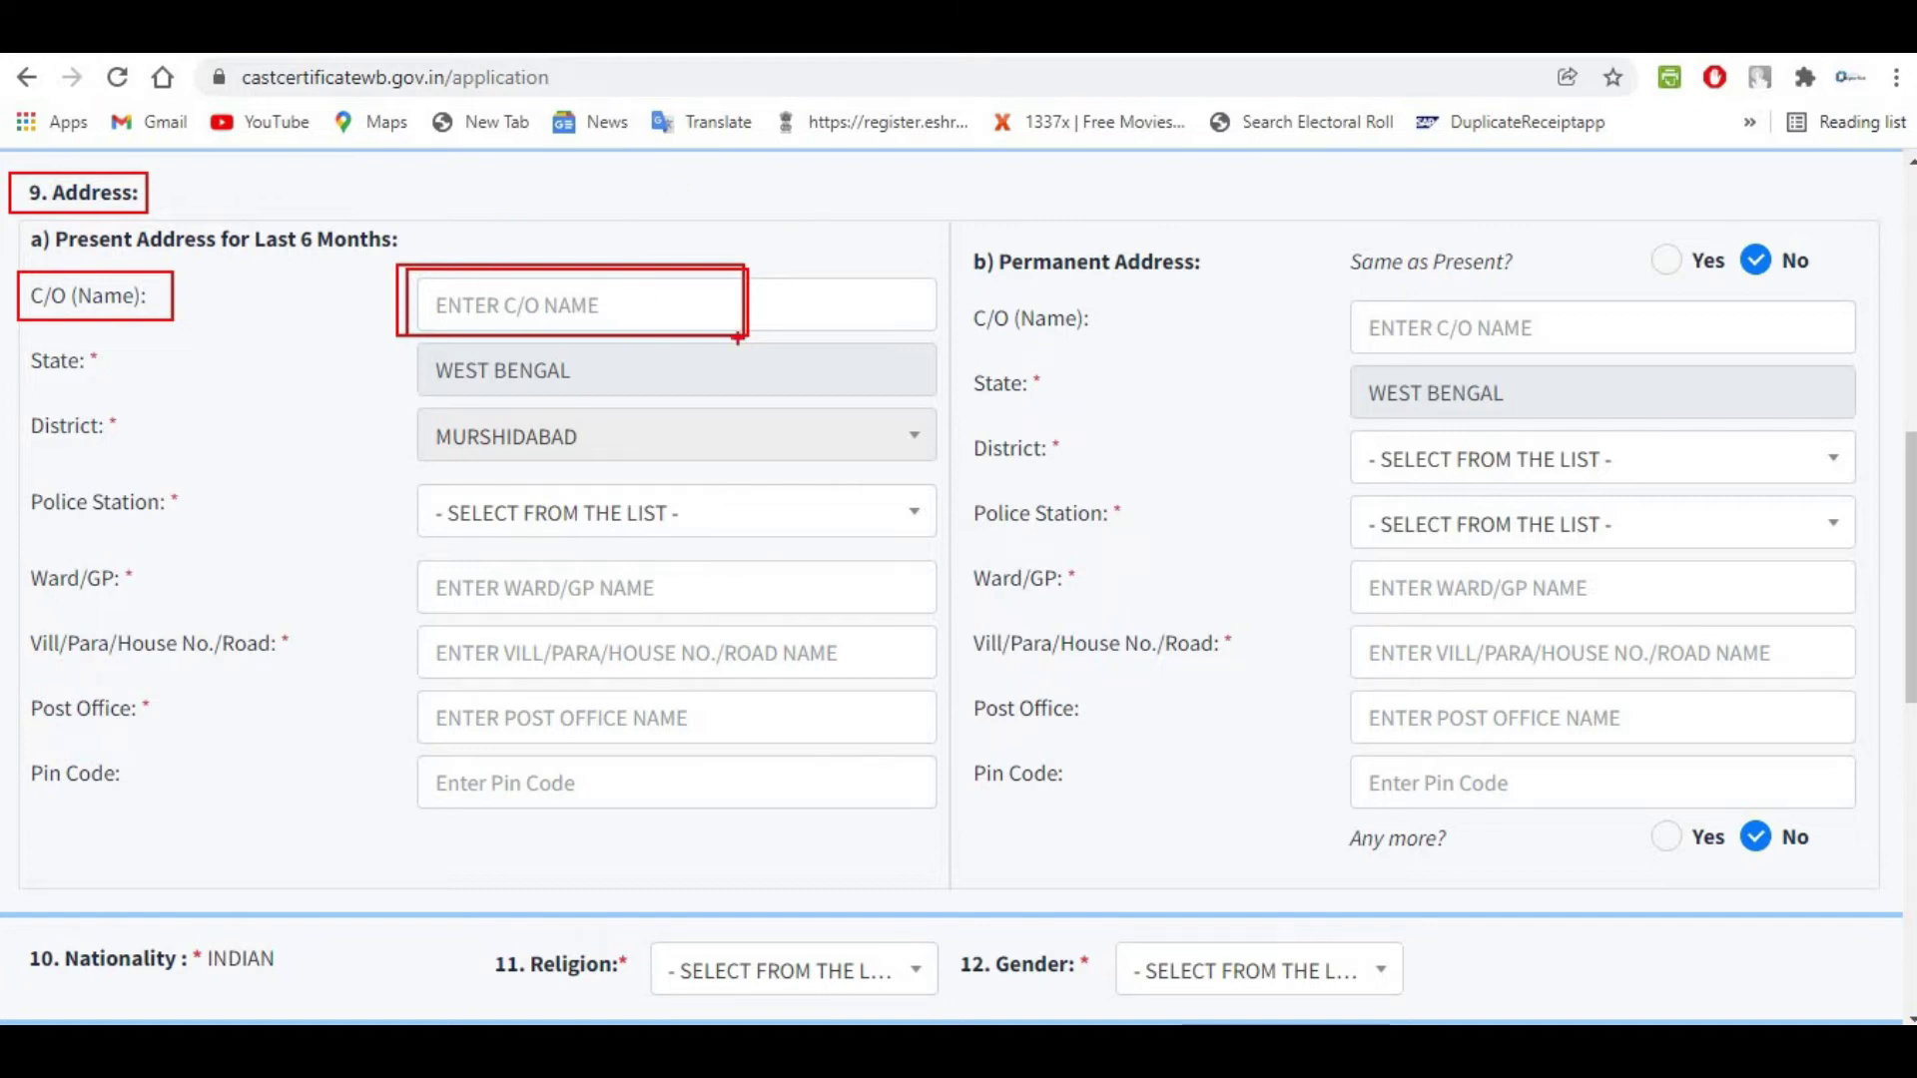
pyautogui.press('Escape')
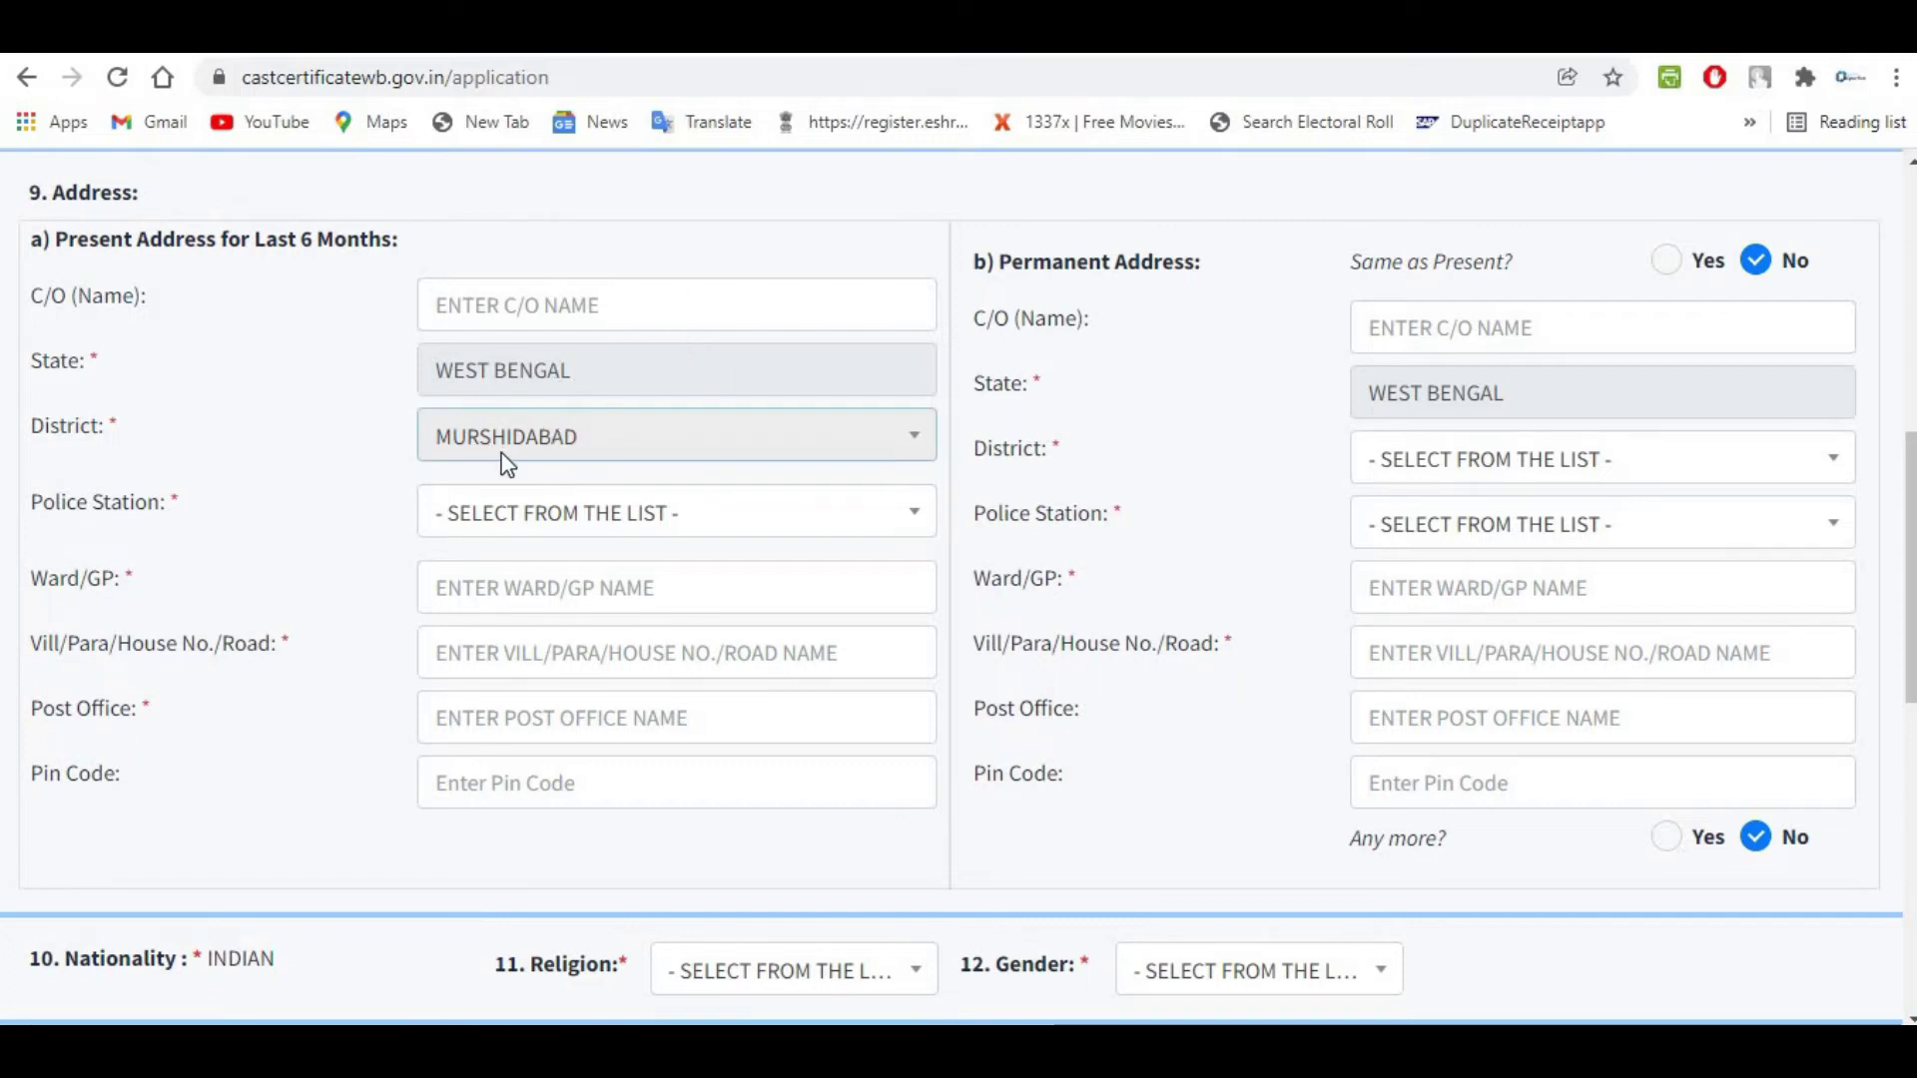
# Set the present address police station to BHARATPUR and mark the permanent address as the same as present.
pyautogui.click(624, 514)
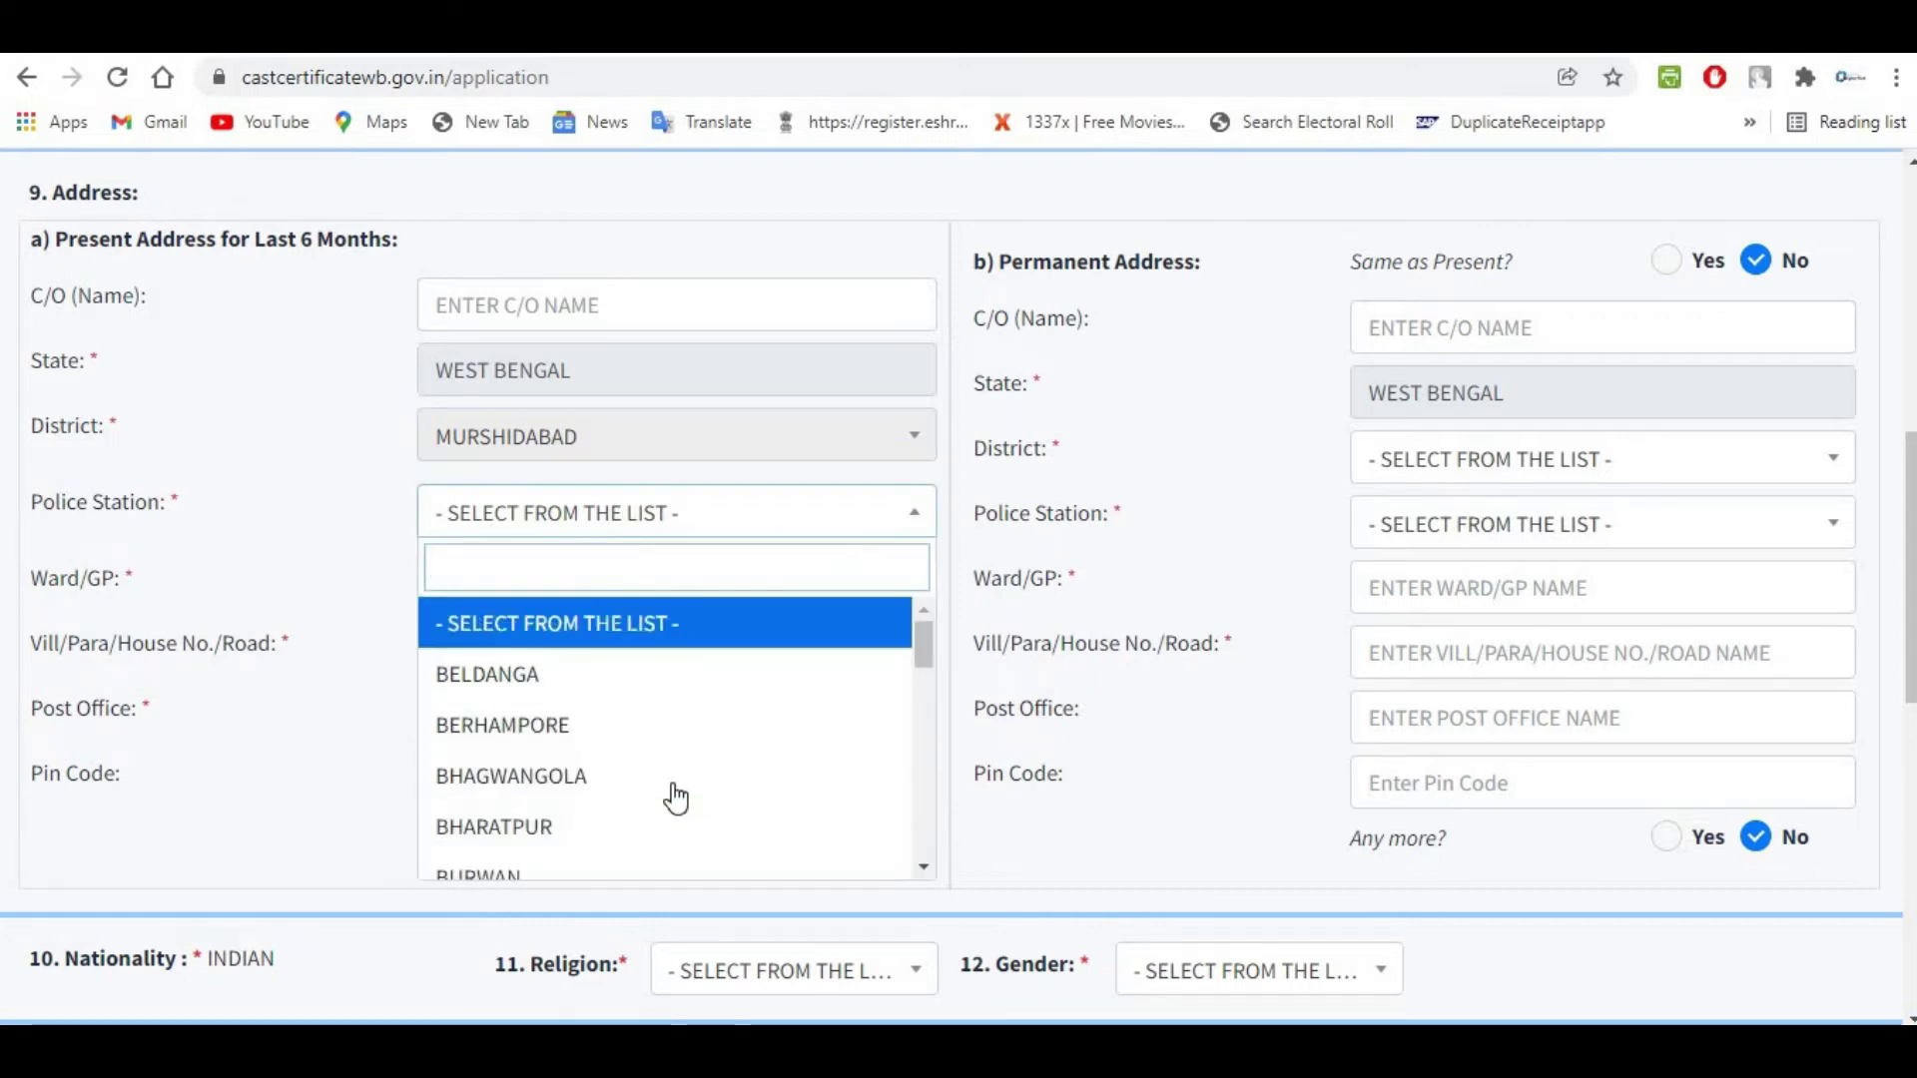
pyautogui.click(633, 827)
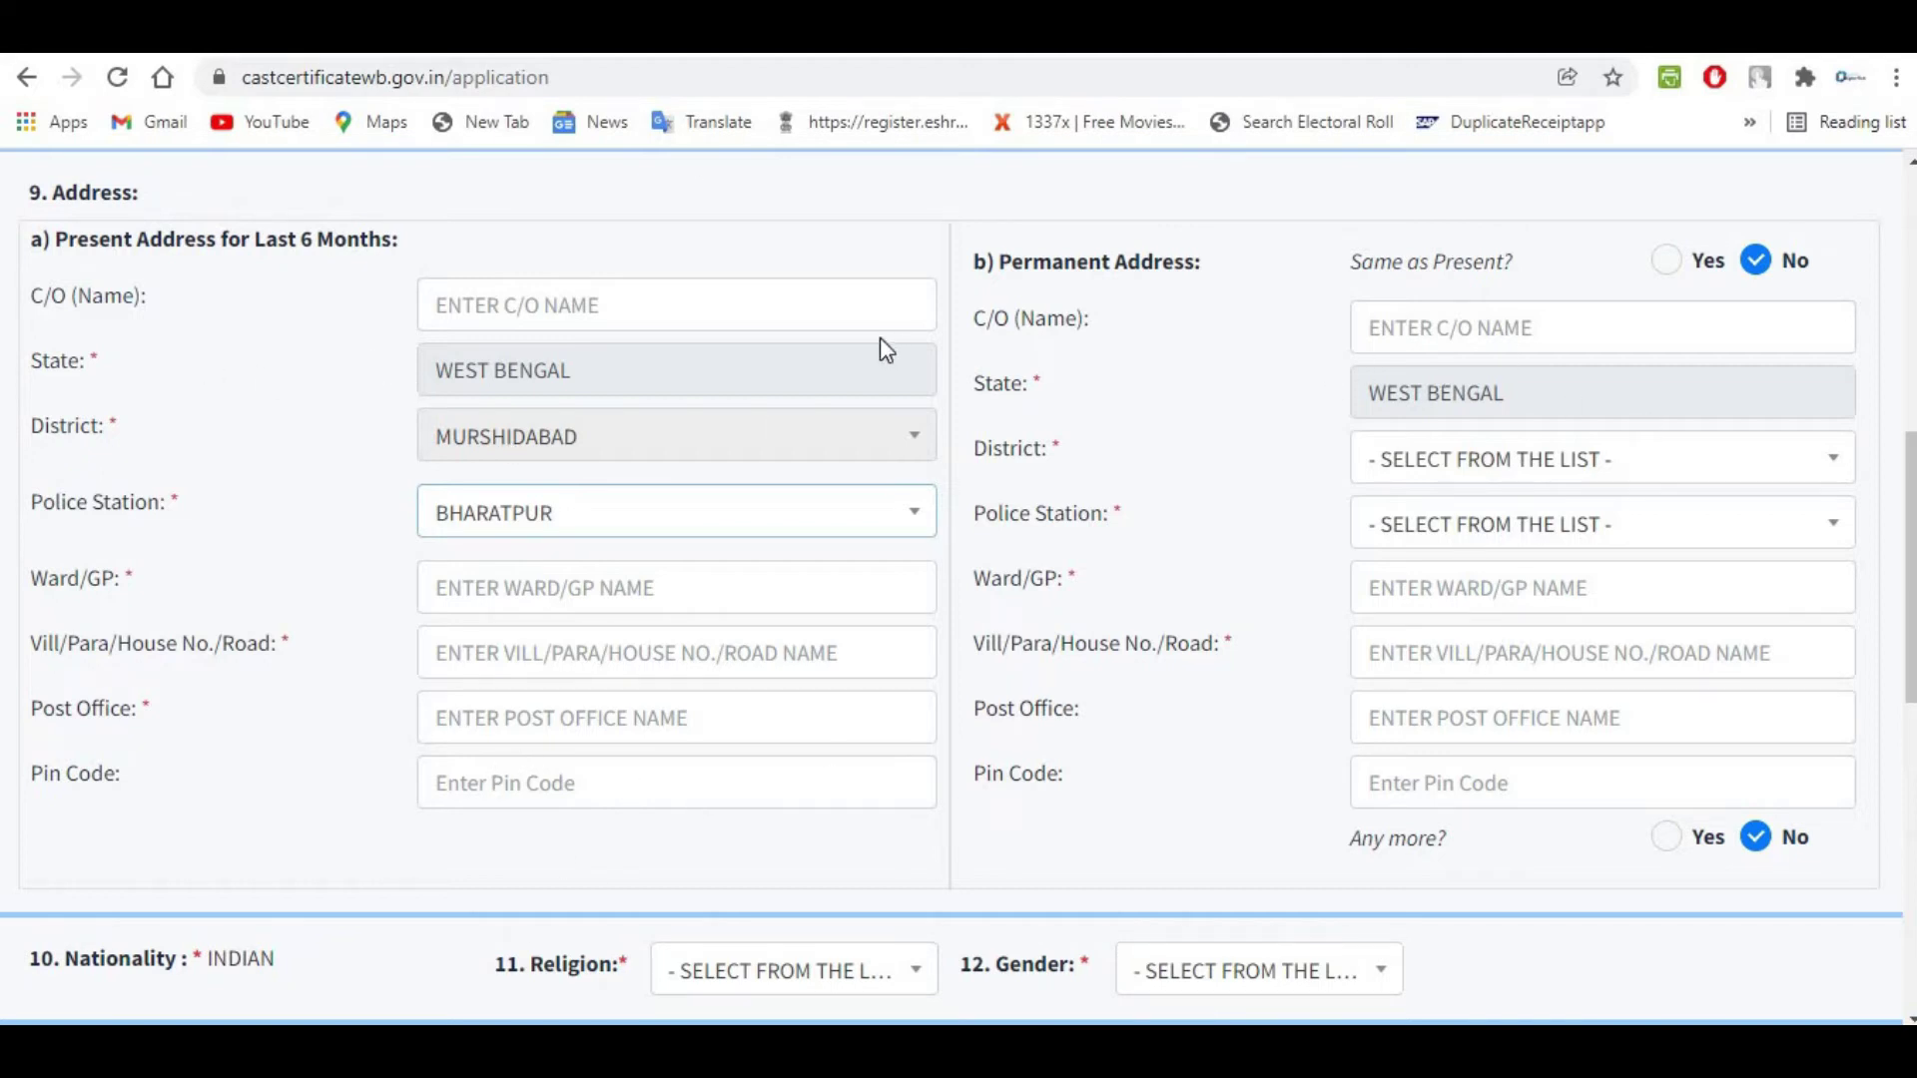
pyautogui.click(1679, 264)
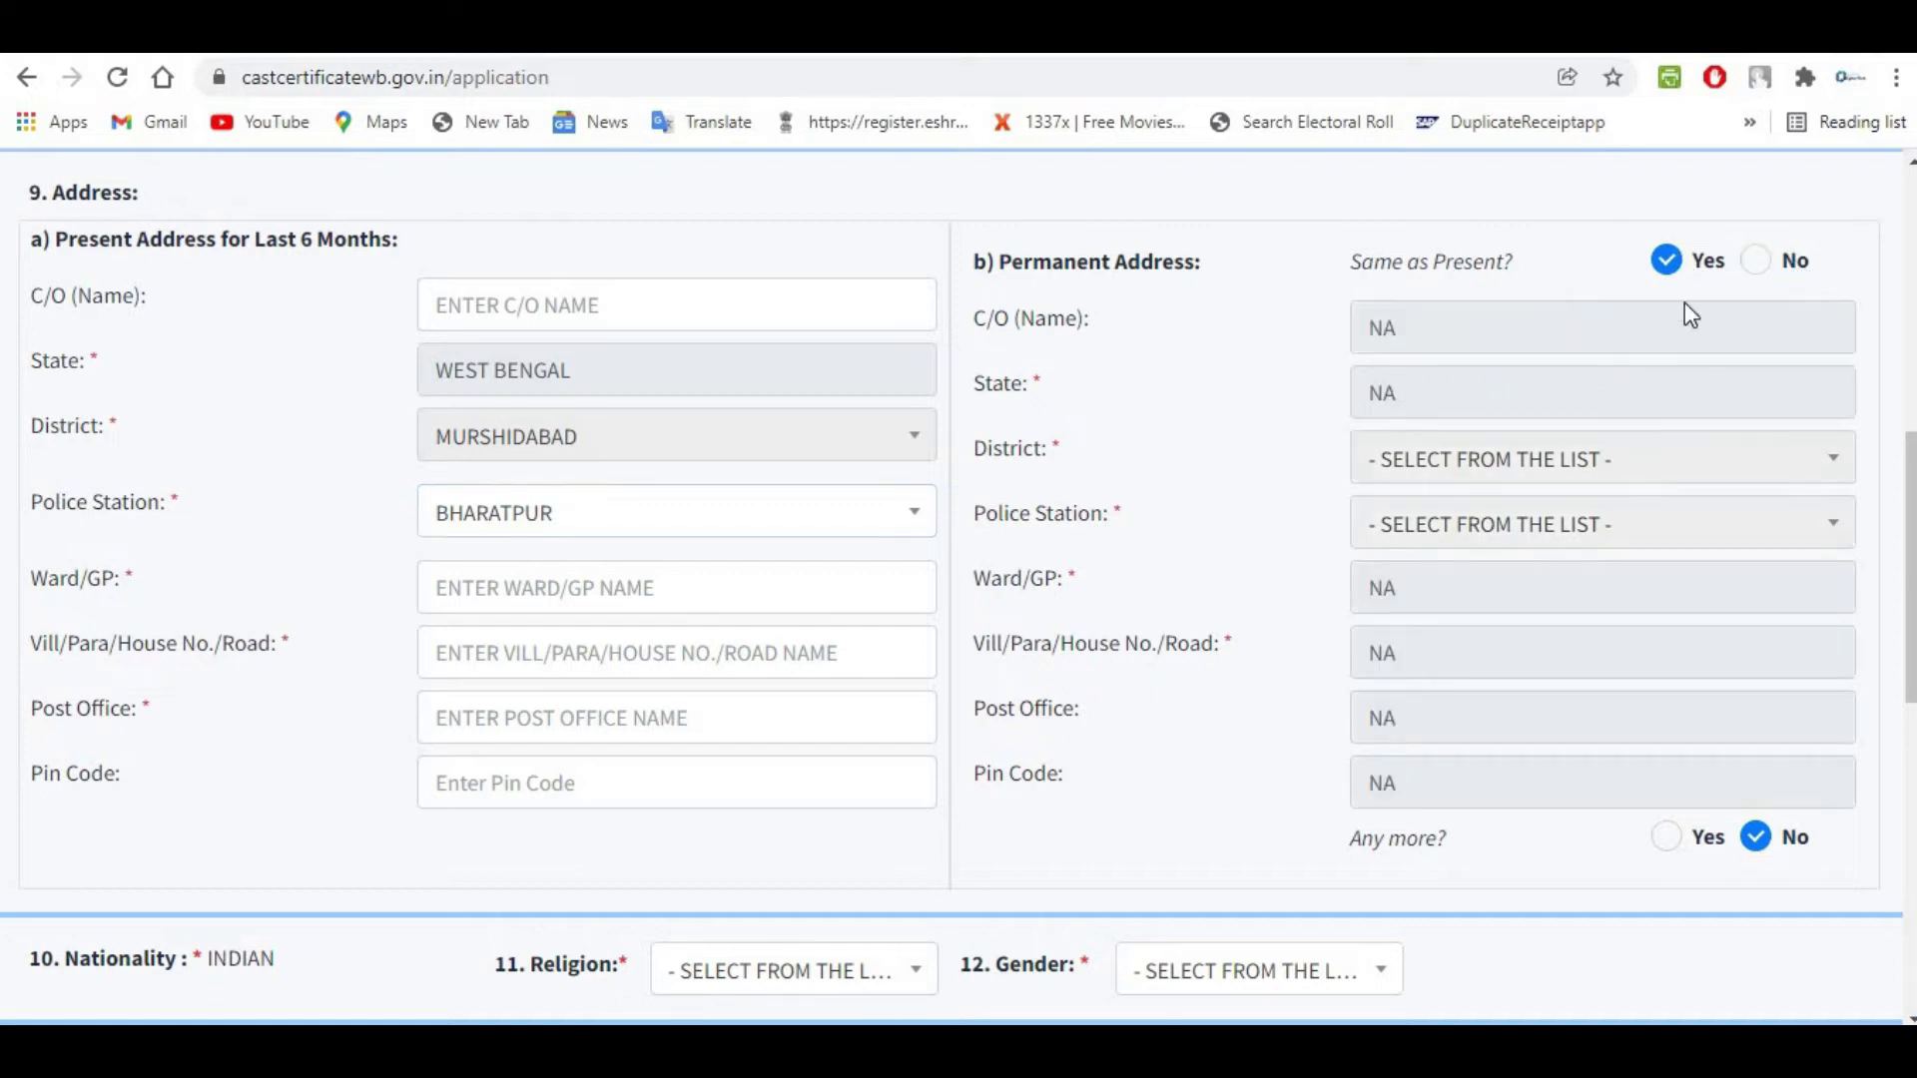
# Set the religion to HINDUISM and open the list of gender options.
pyautogui.scroll(-5, 672, 484)
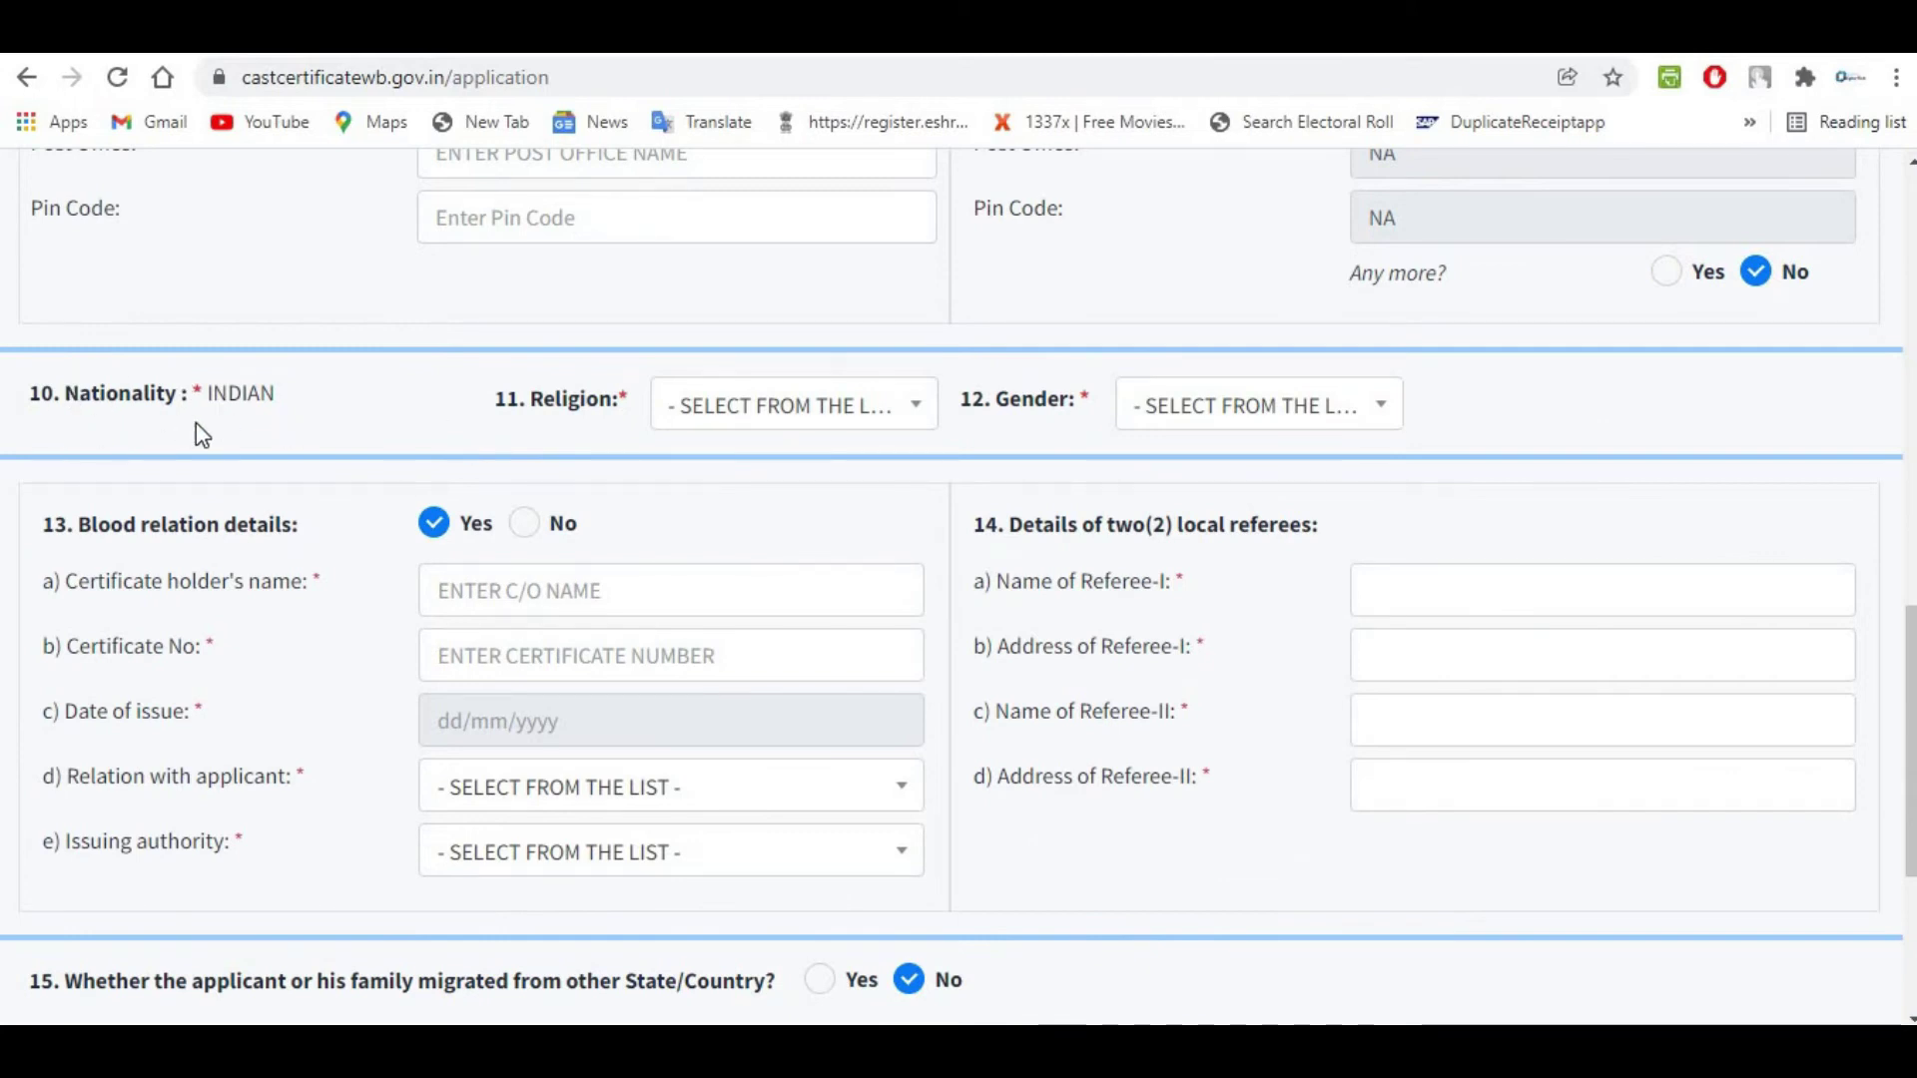
pyautogui.click(740, 427)
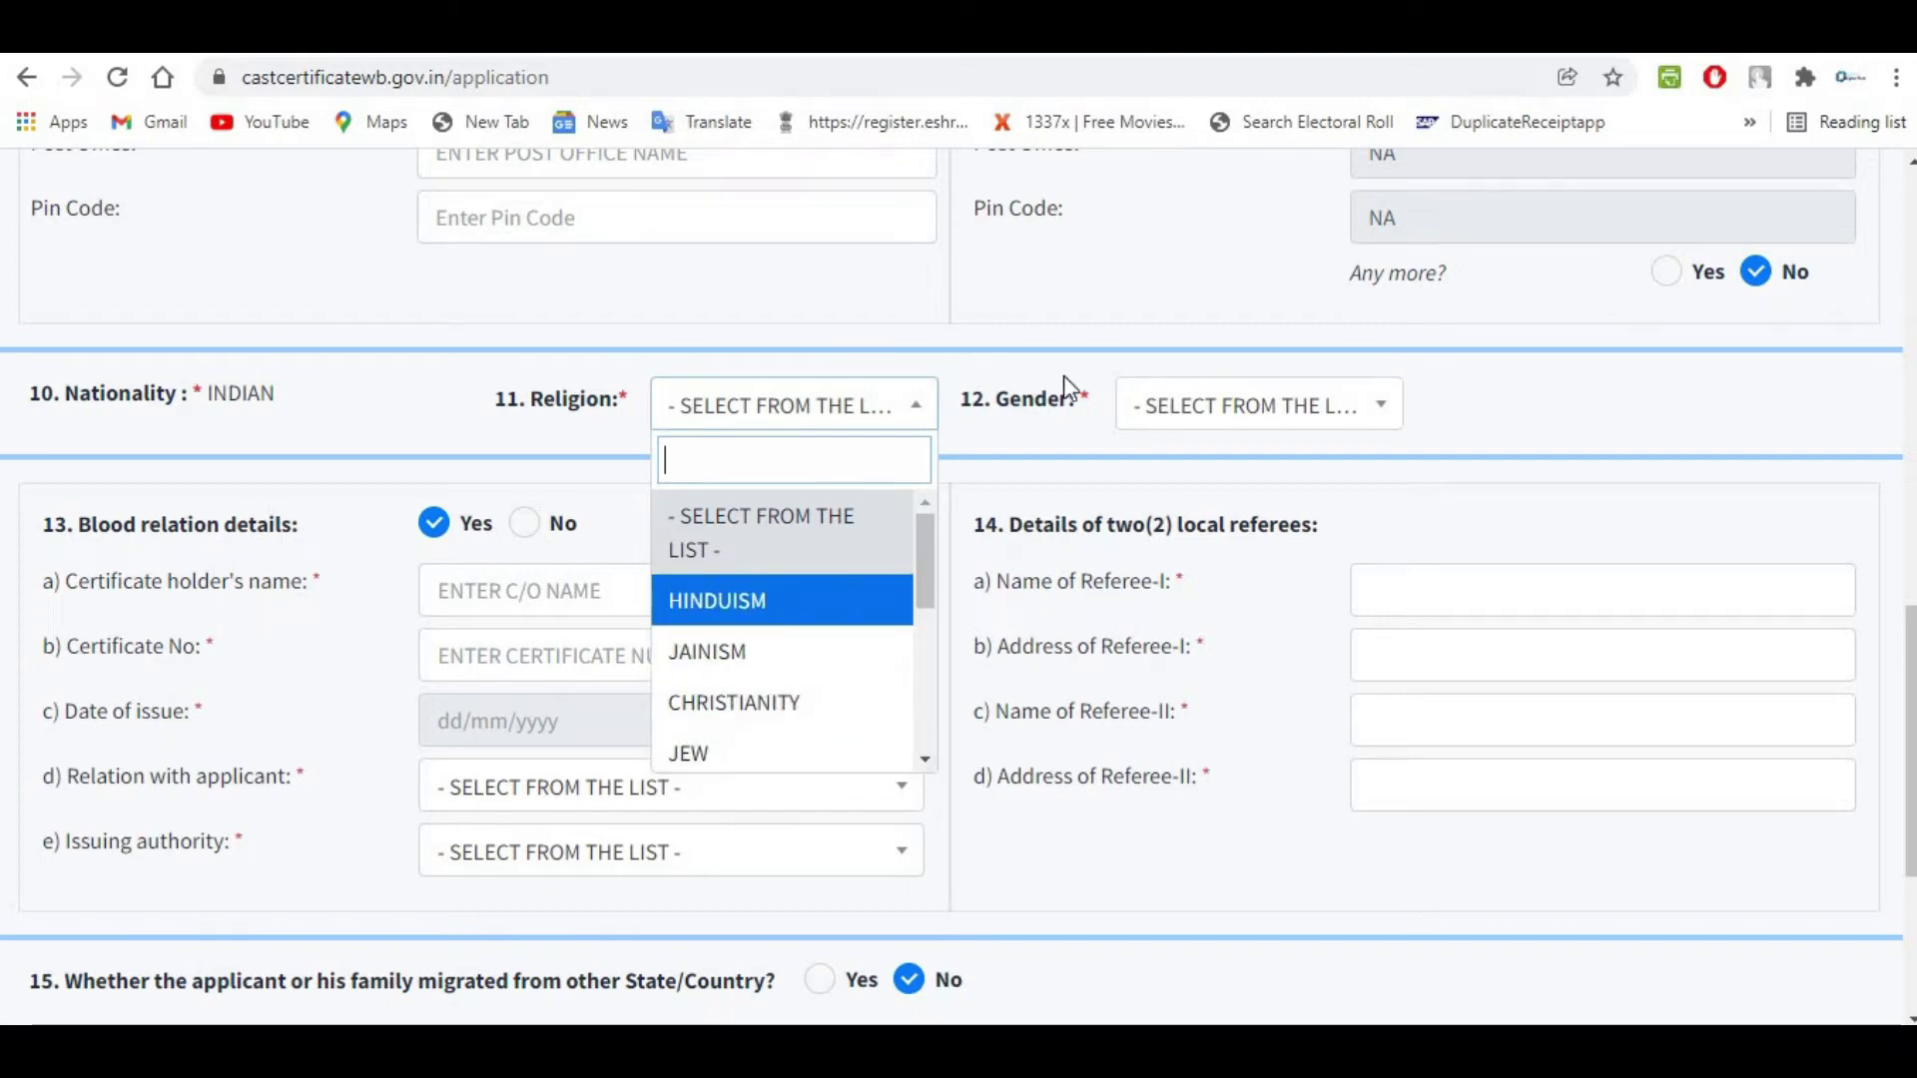
pyautogui.click(1148, 404)
pyautogui.click(1220, 417)
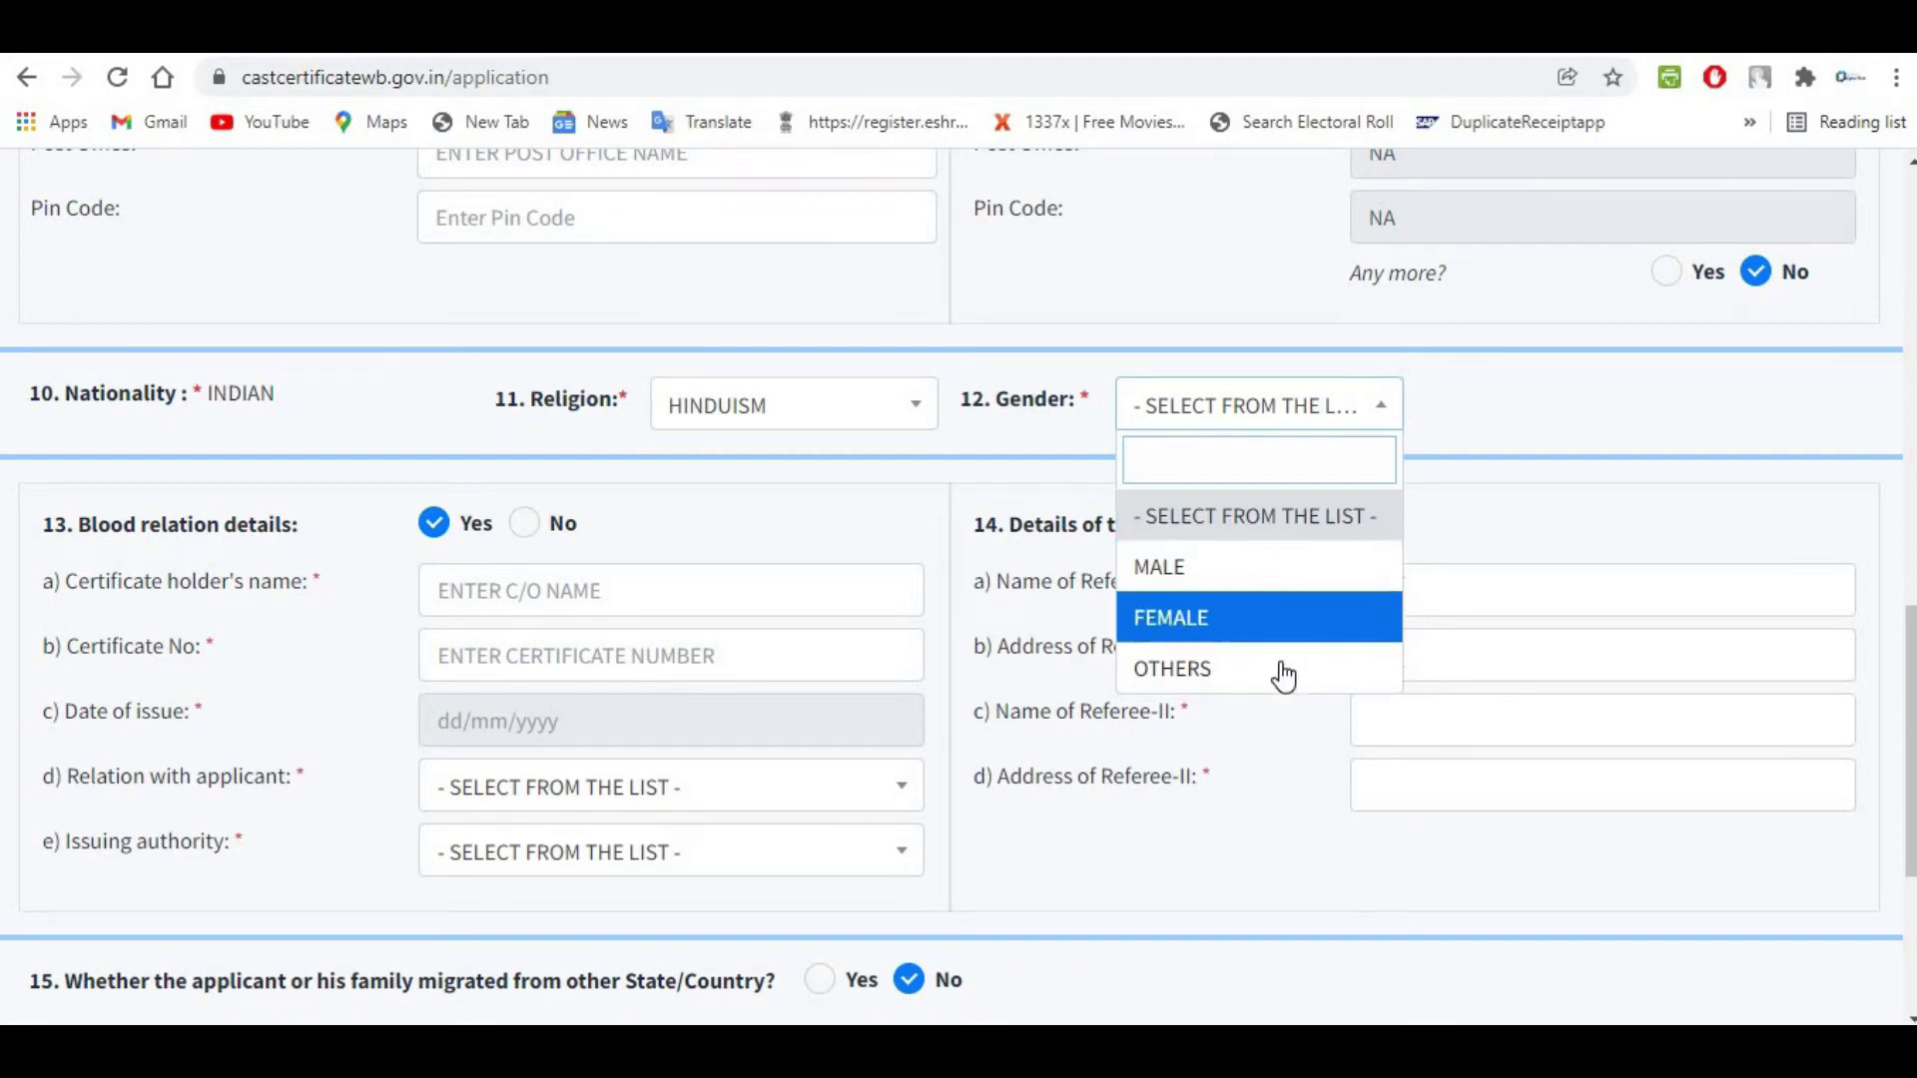
# Examine the blood relation fields for the certificate holder's name, certificate number and date of issue.
pyautogui.scroll(-3, 1278, 579)
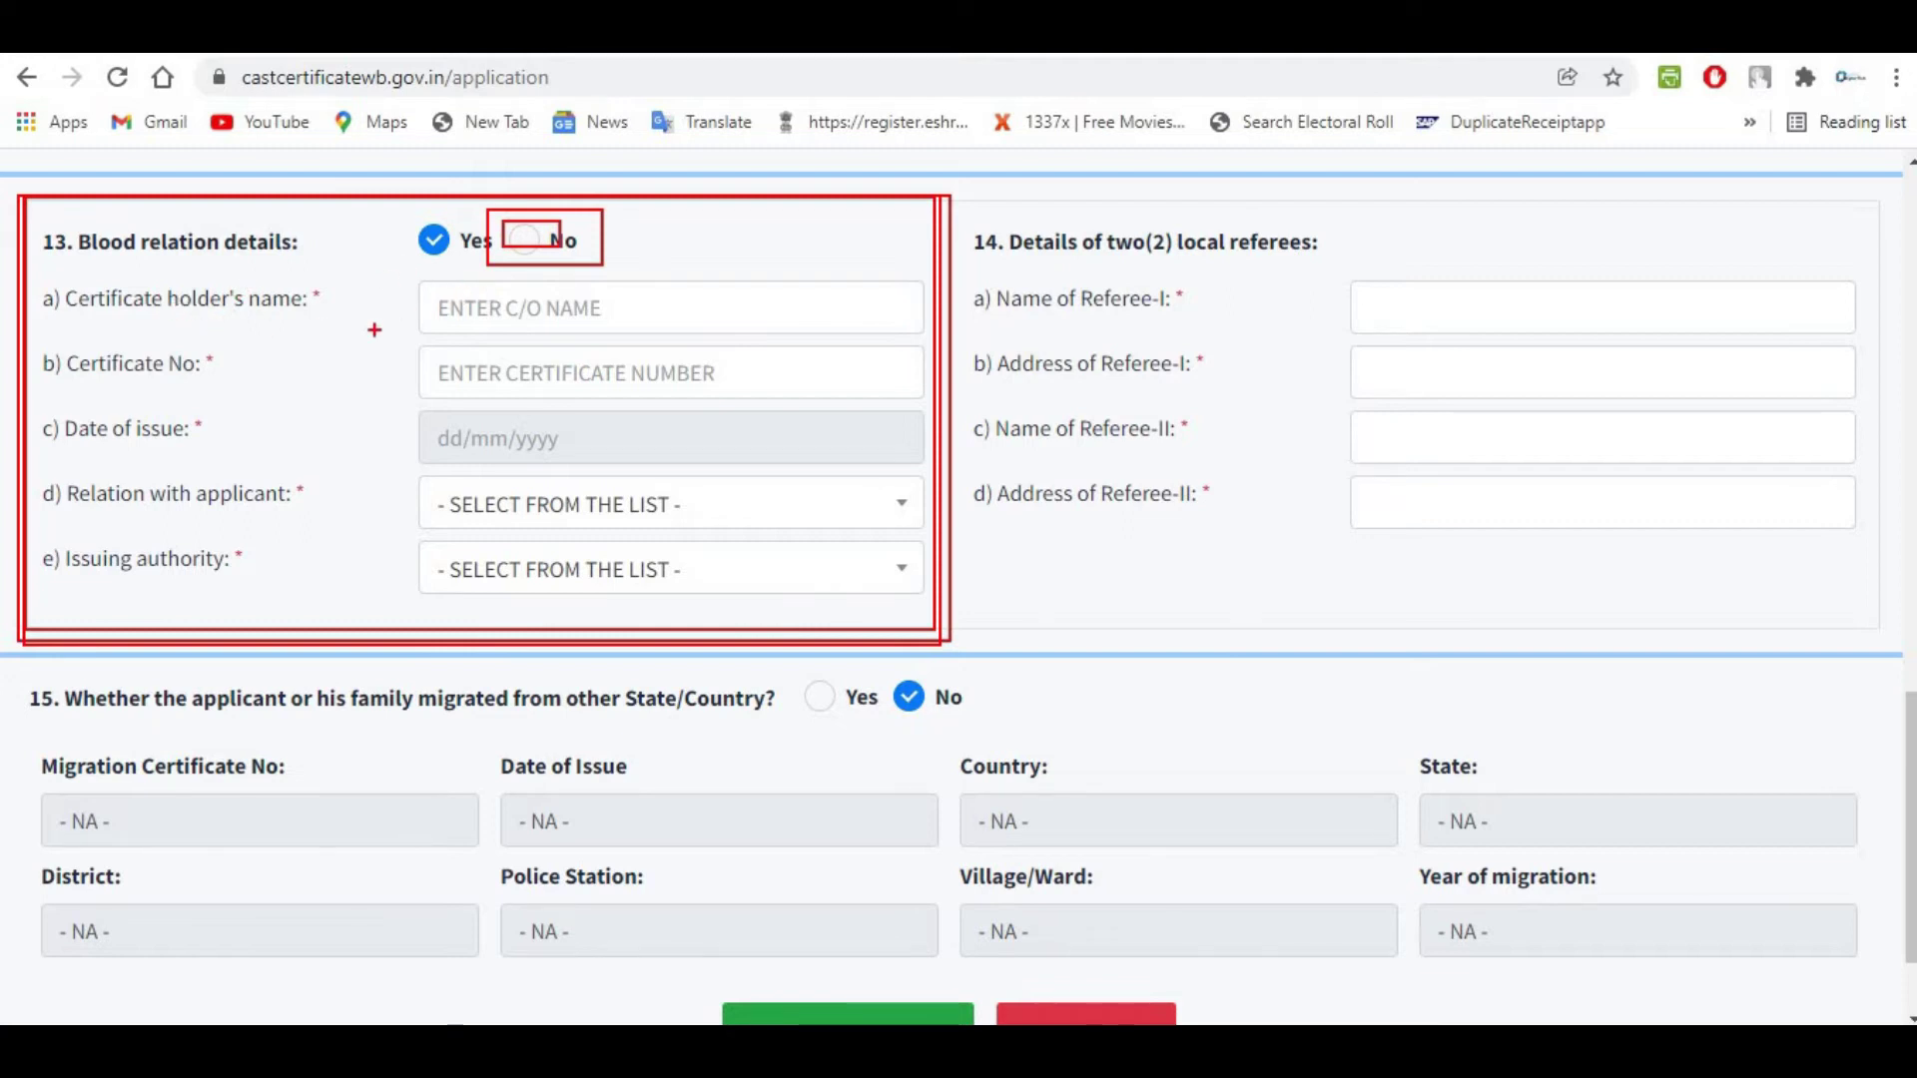
pyautogui.moveTo(416, 273)
pyautogui.mouseDown()
pyautogui.moveTo(611, 338)
pyautogui.moveTo(678, 337)
pyautogui.mouseUp()
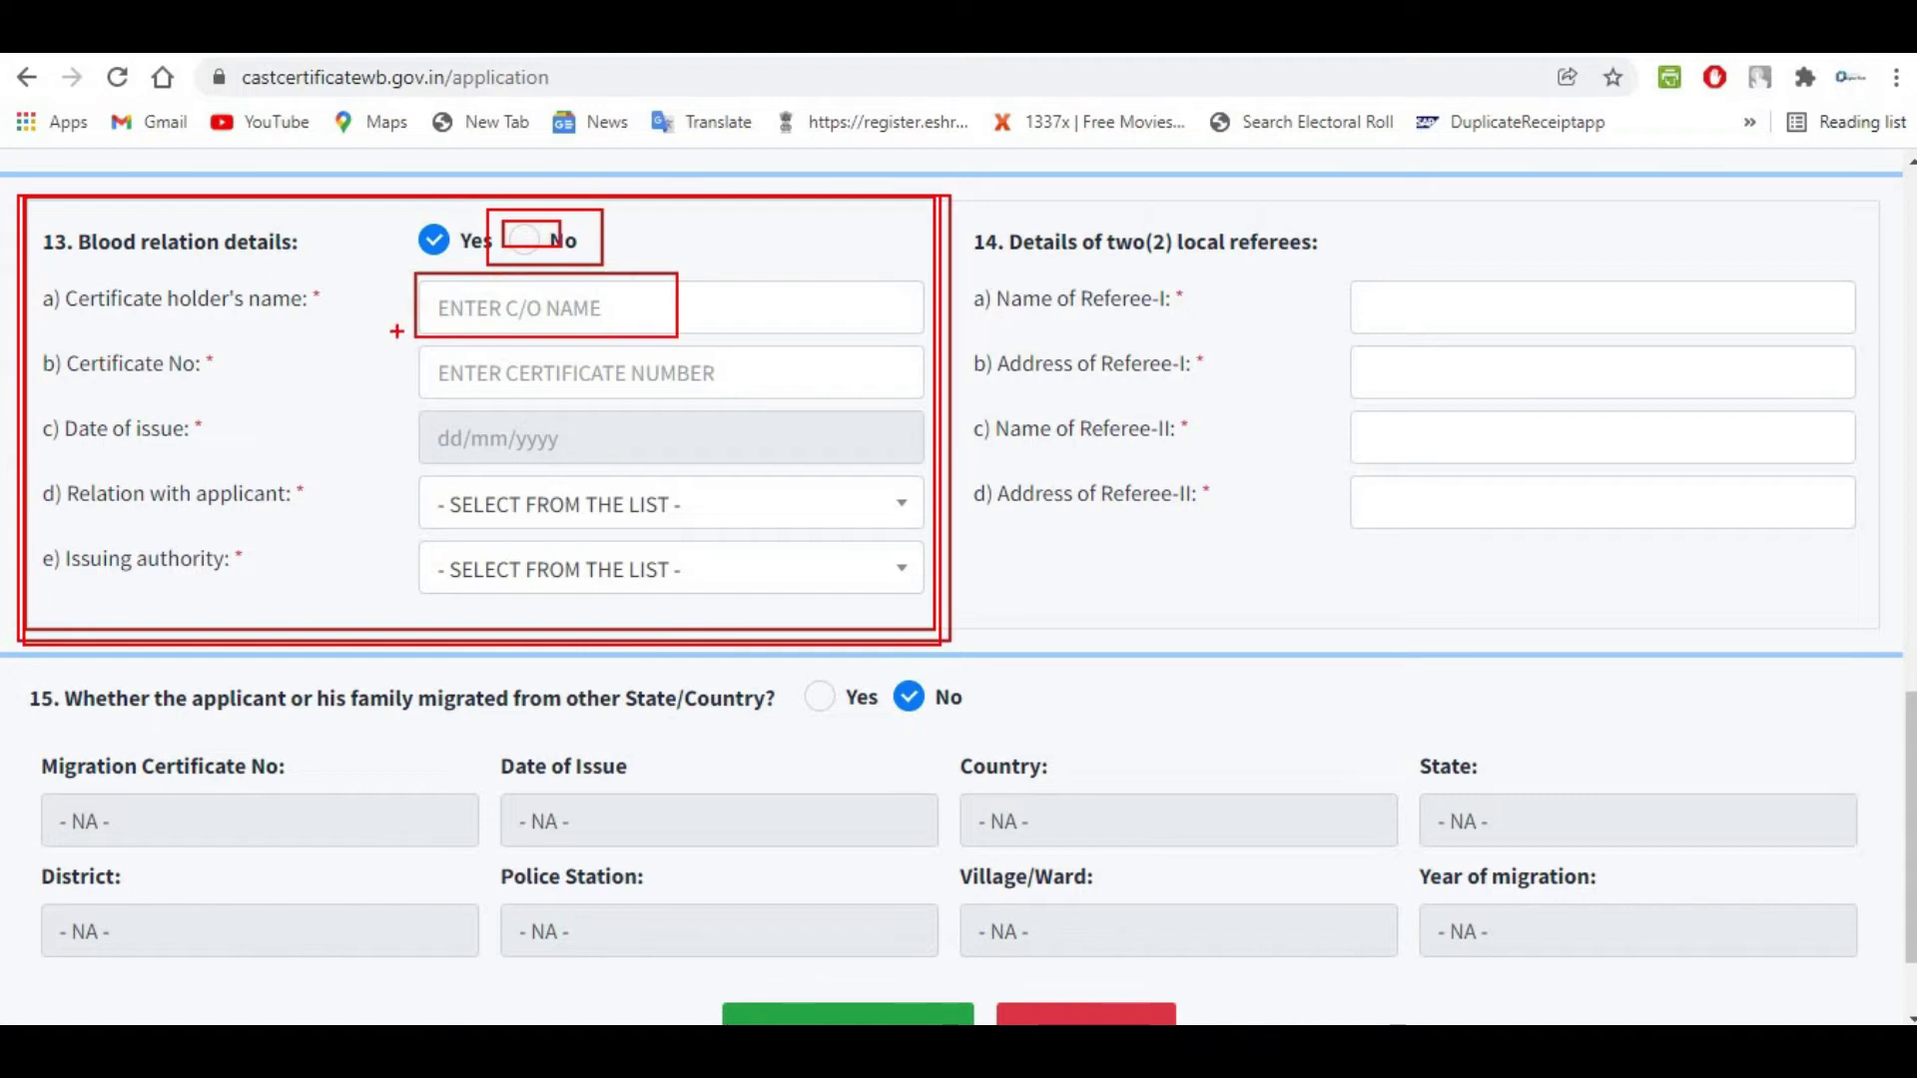
pyautogui.moveTo(414, 347); pyautogui.dragTo(651, 398)
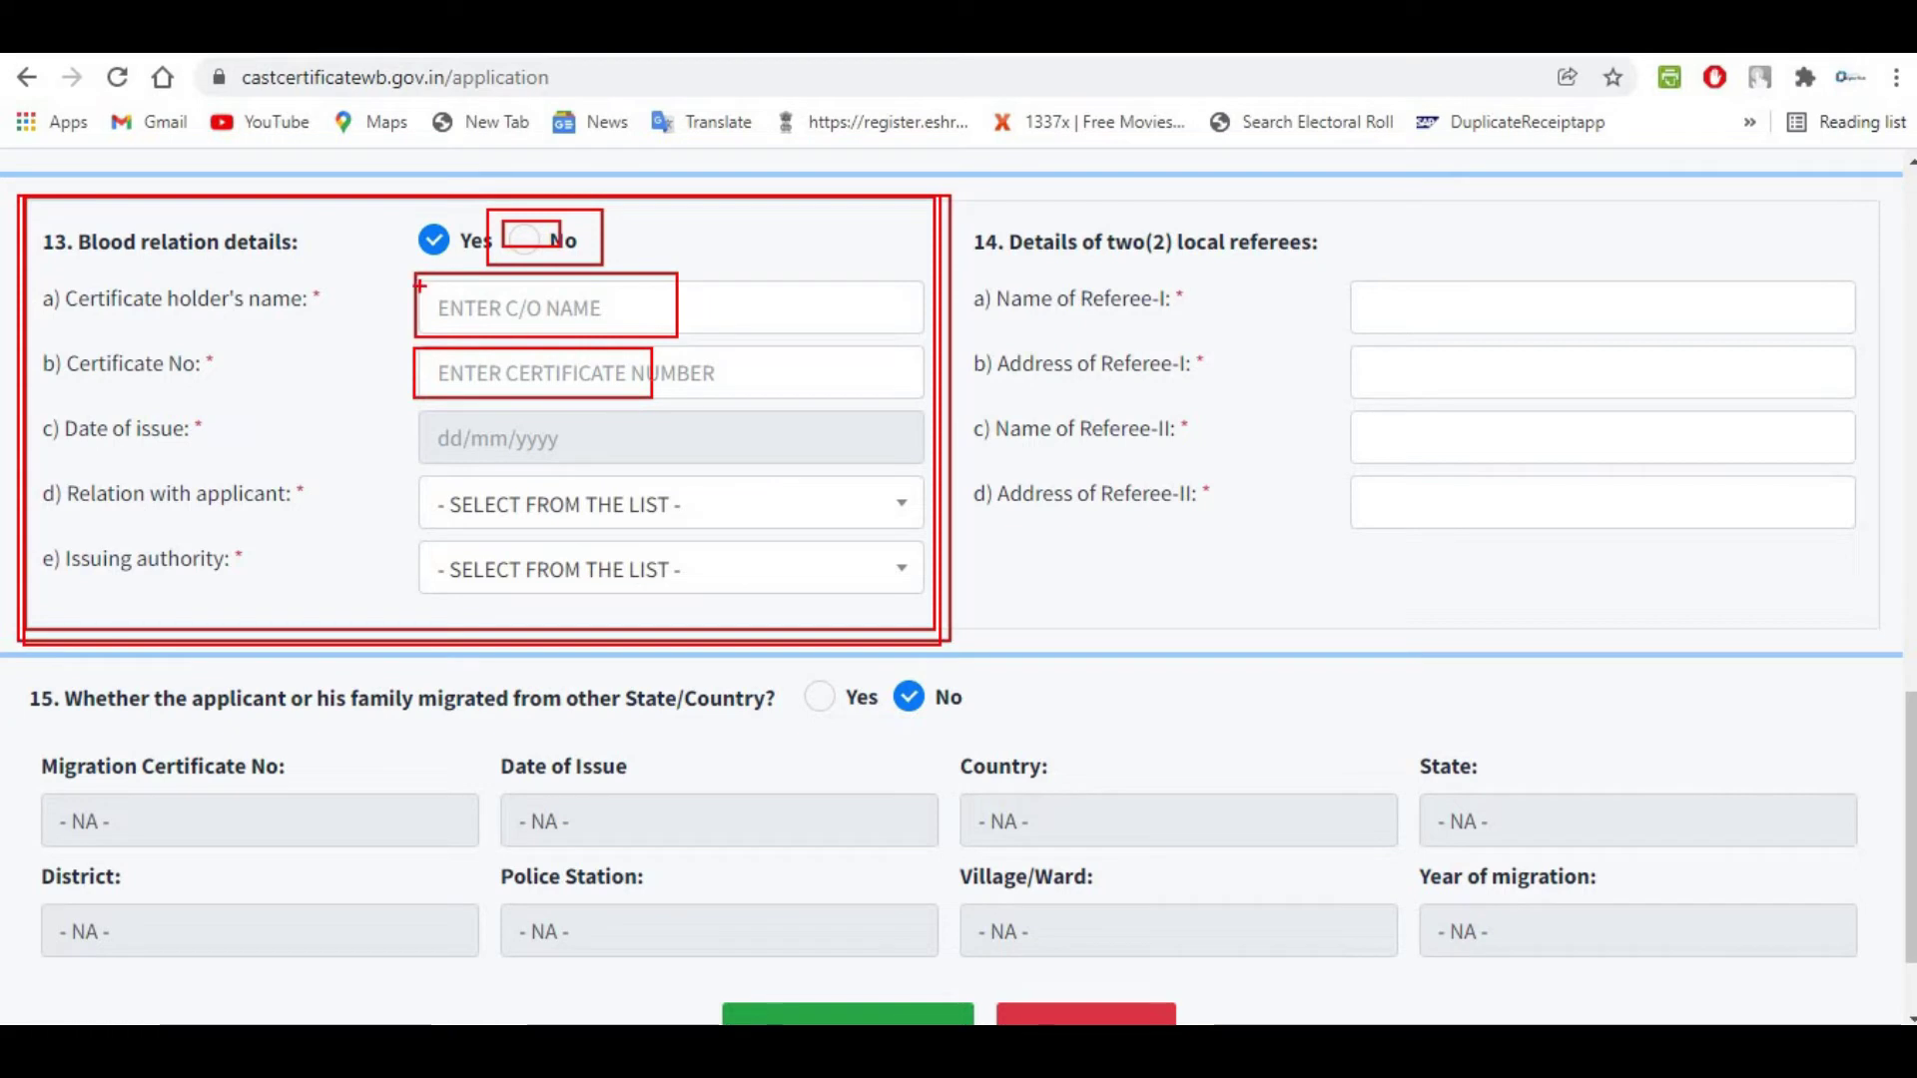
pyautogui.moveTo(414, 410); pyautogui.dragTo(587, 468)
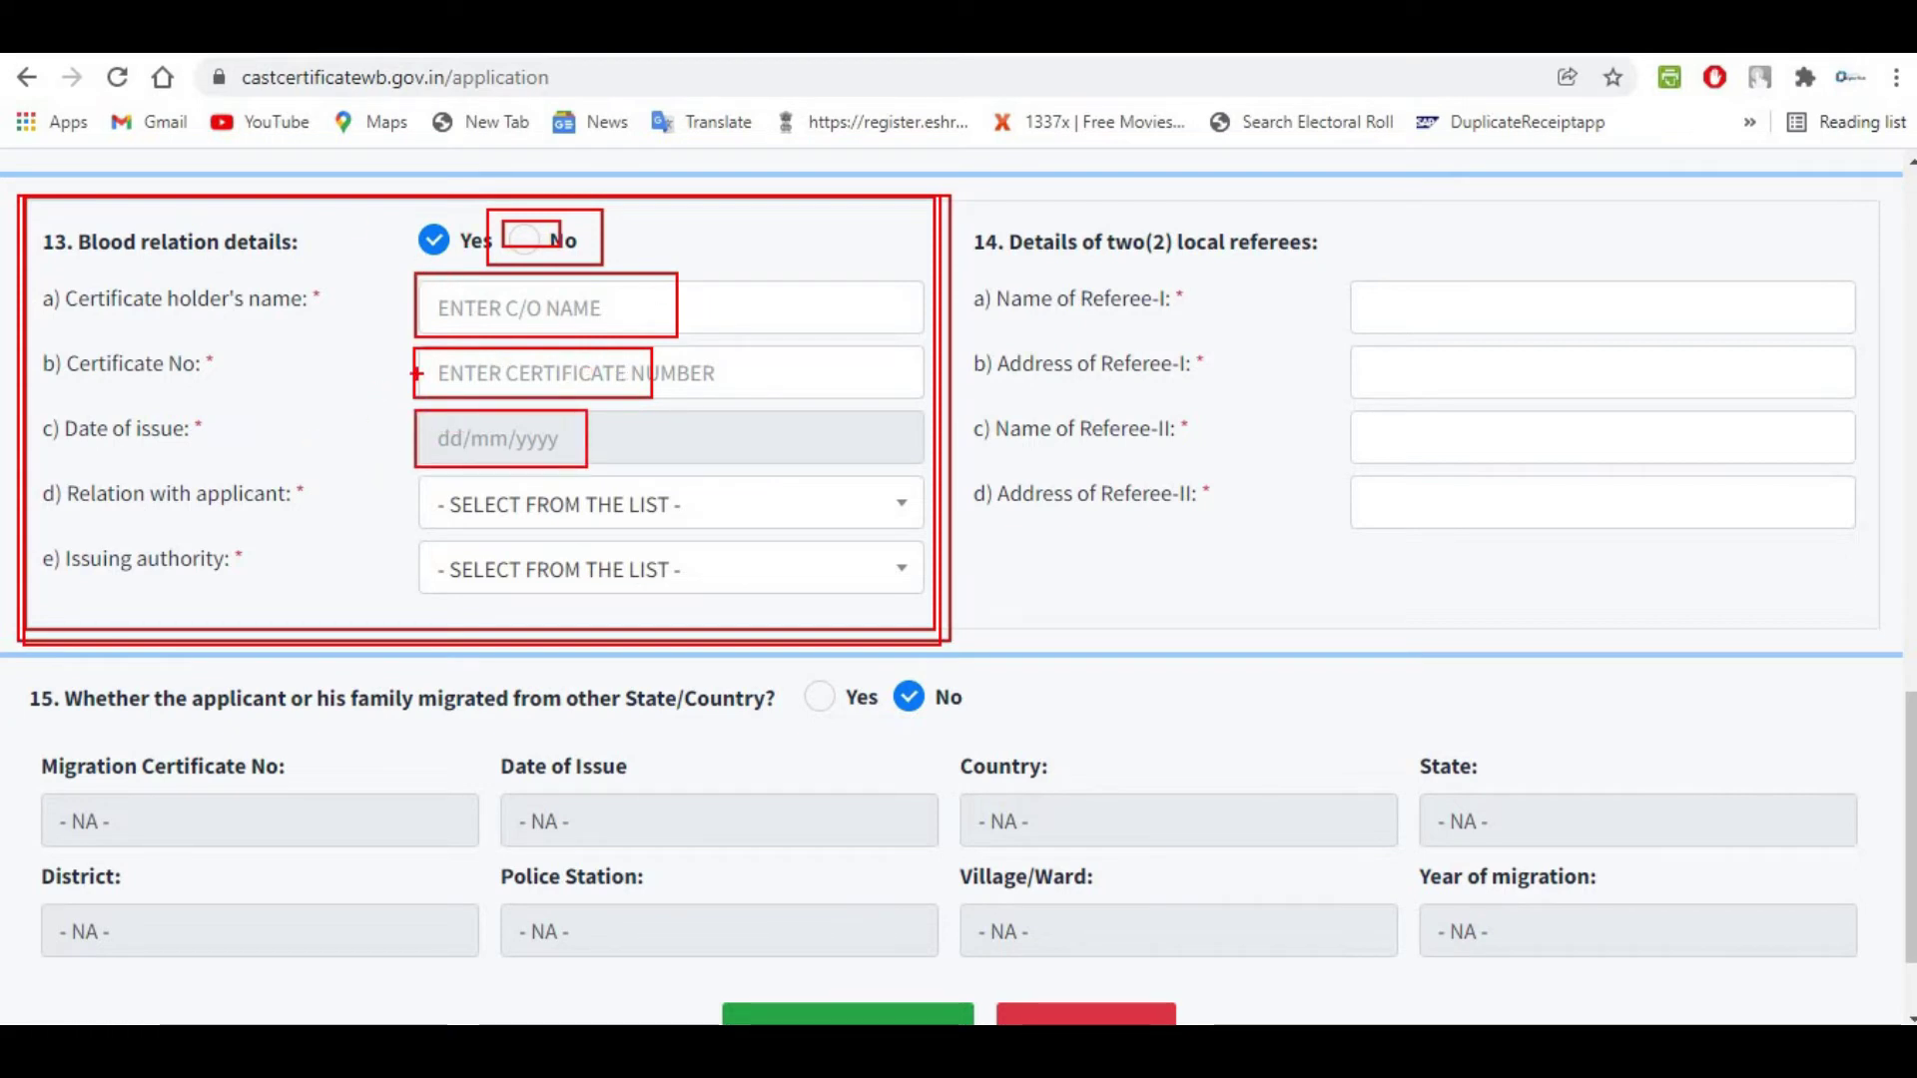
pyautogui.press('Escape')
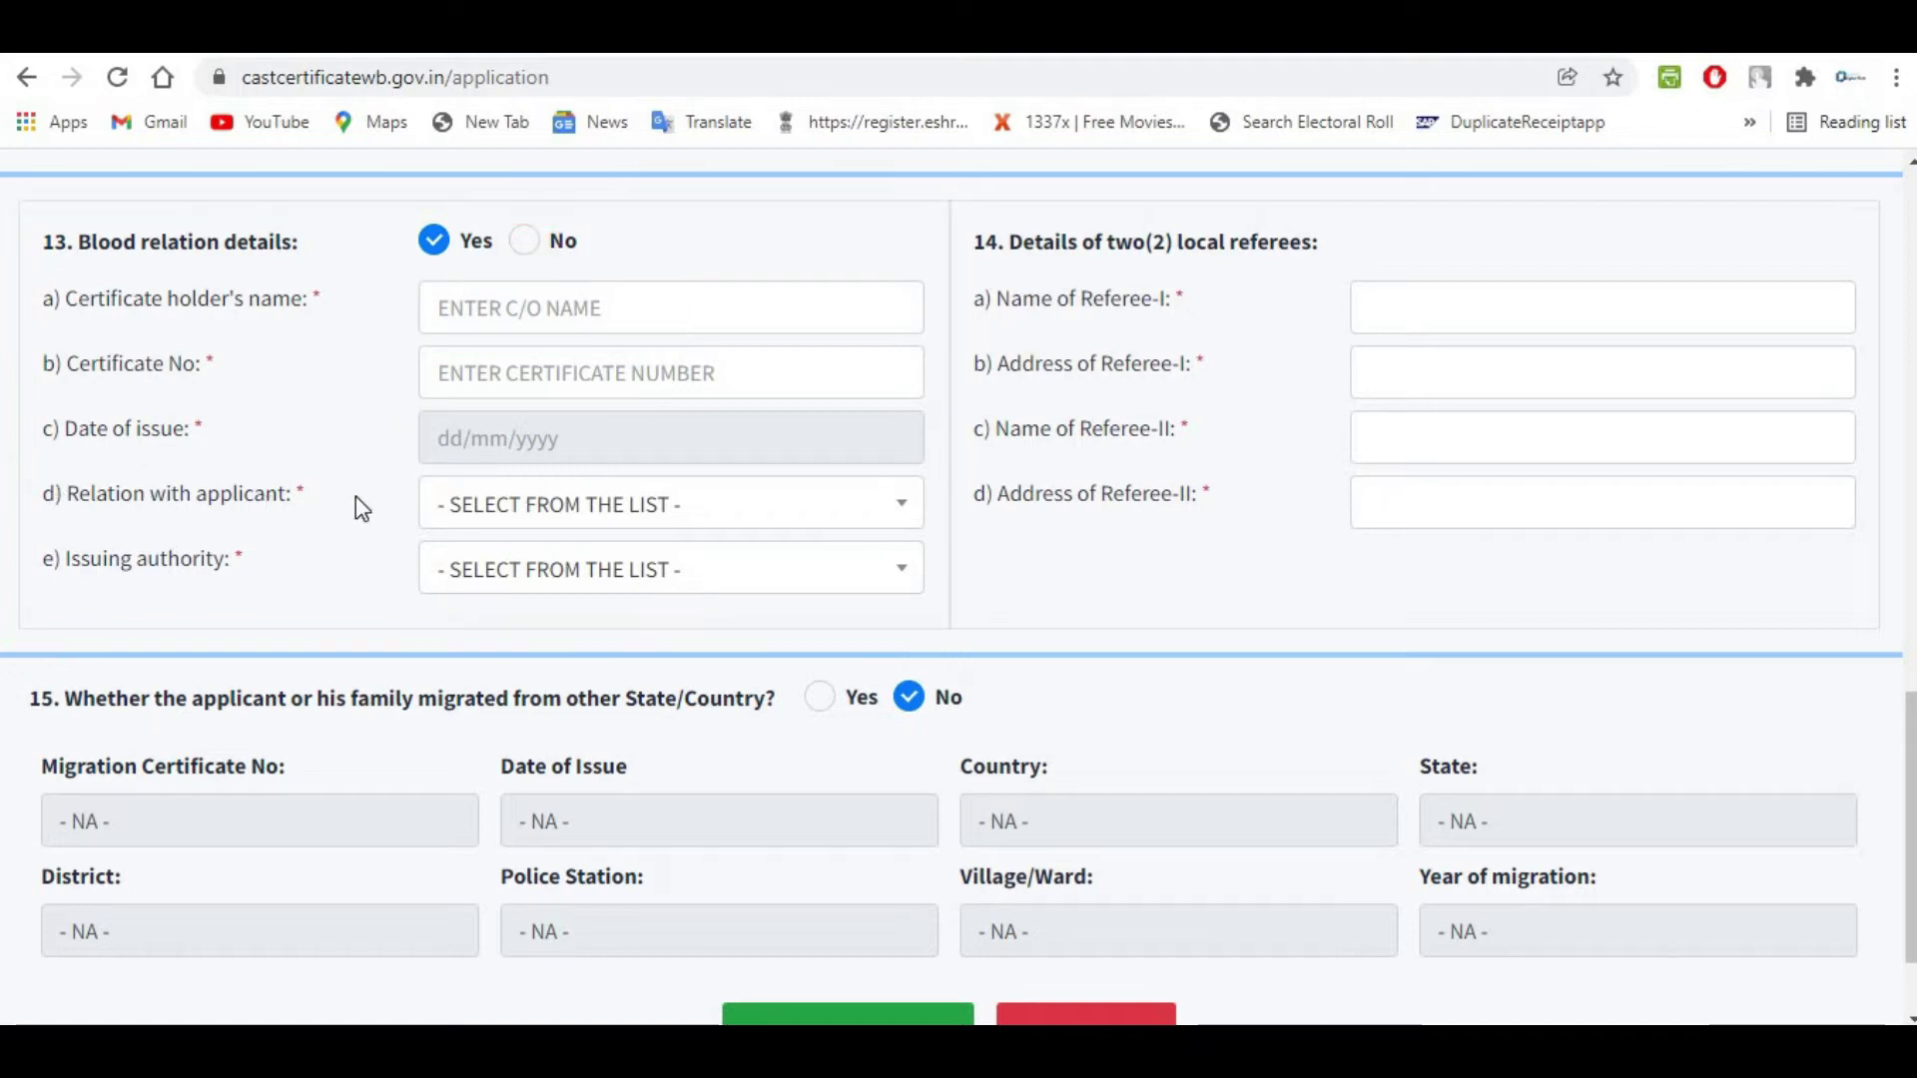
# Set the certificate holder's relation with the applicant to OTHERS(--PLEASE SPECIFY--) and activate the field for specifying it.
pyautogui.click(512, 517)
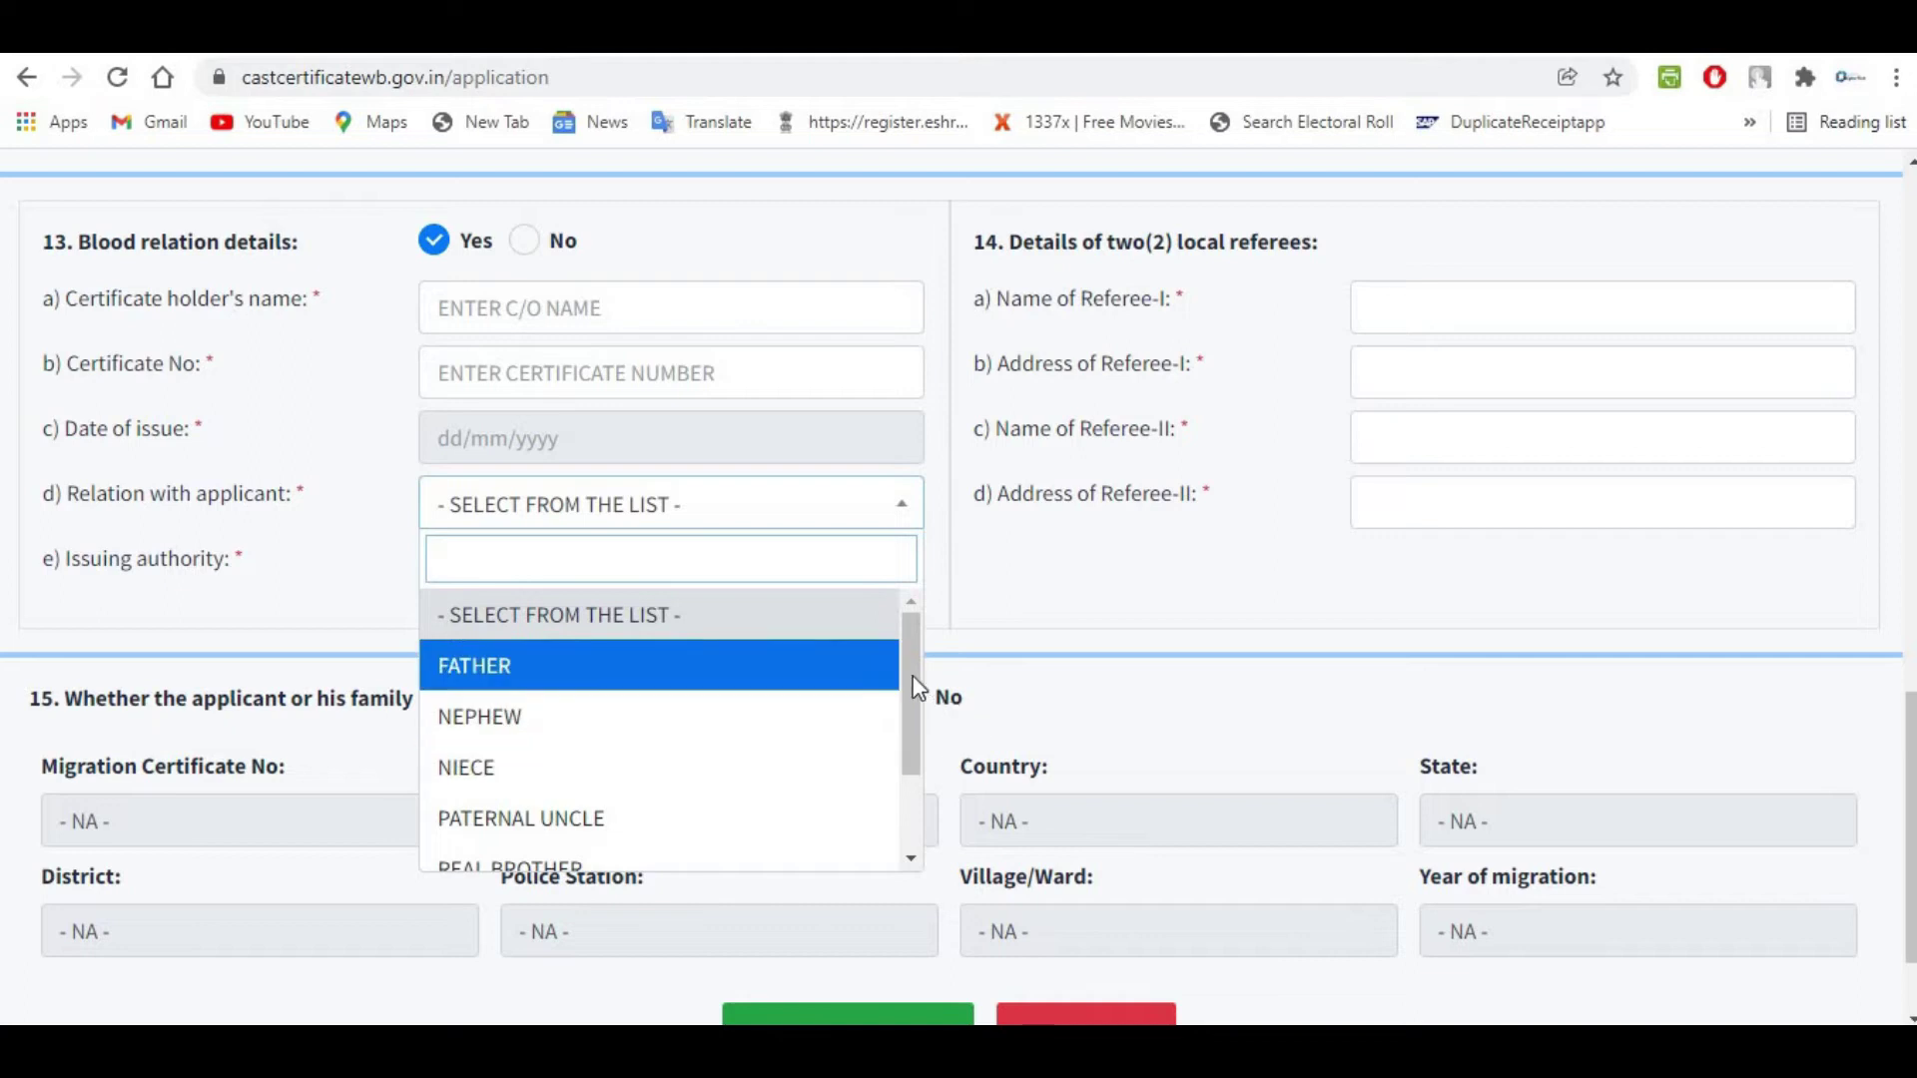
pyautogui.scroll(-1, 732, 664)
pyautogui.scroll(-1, 732, 664)
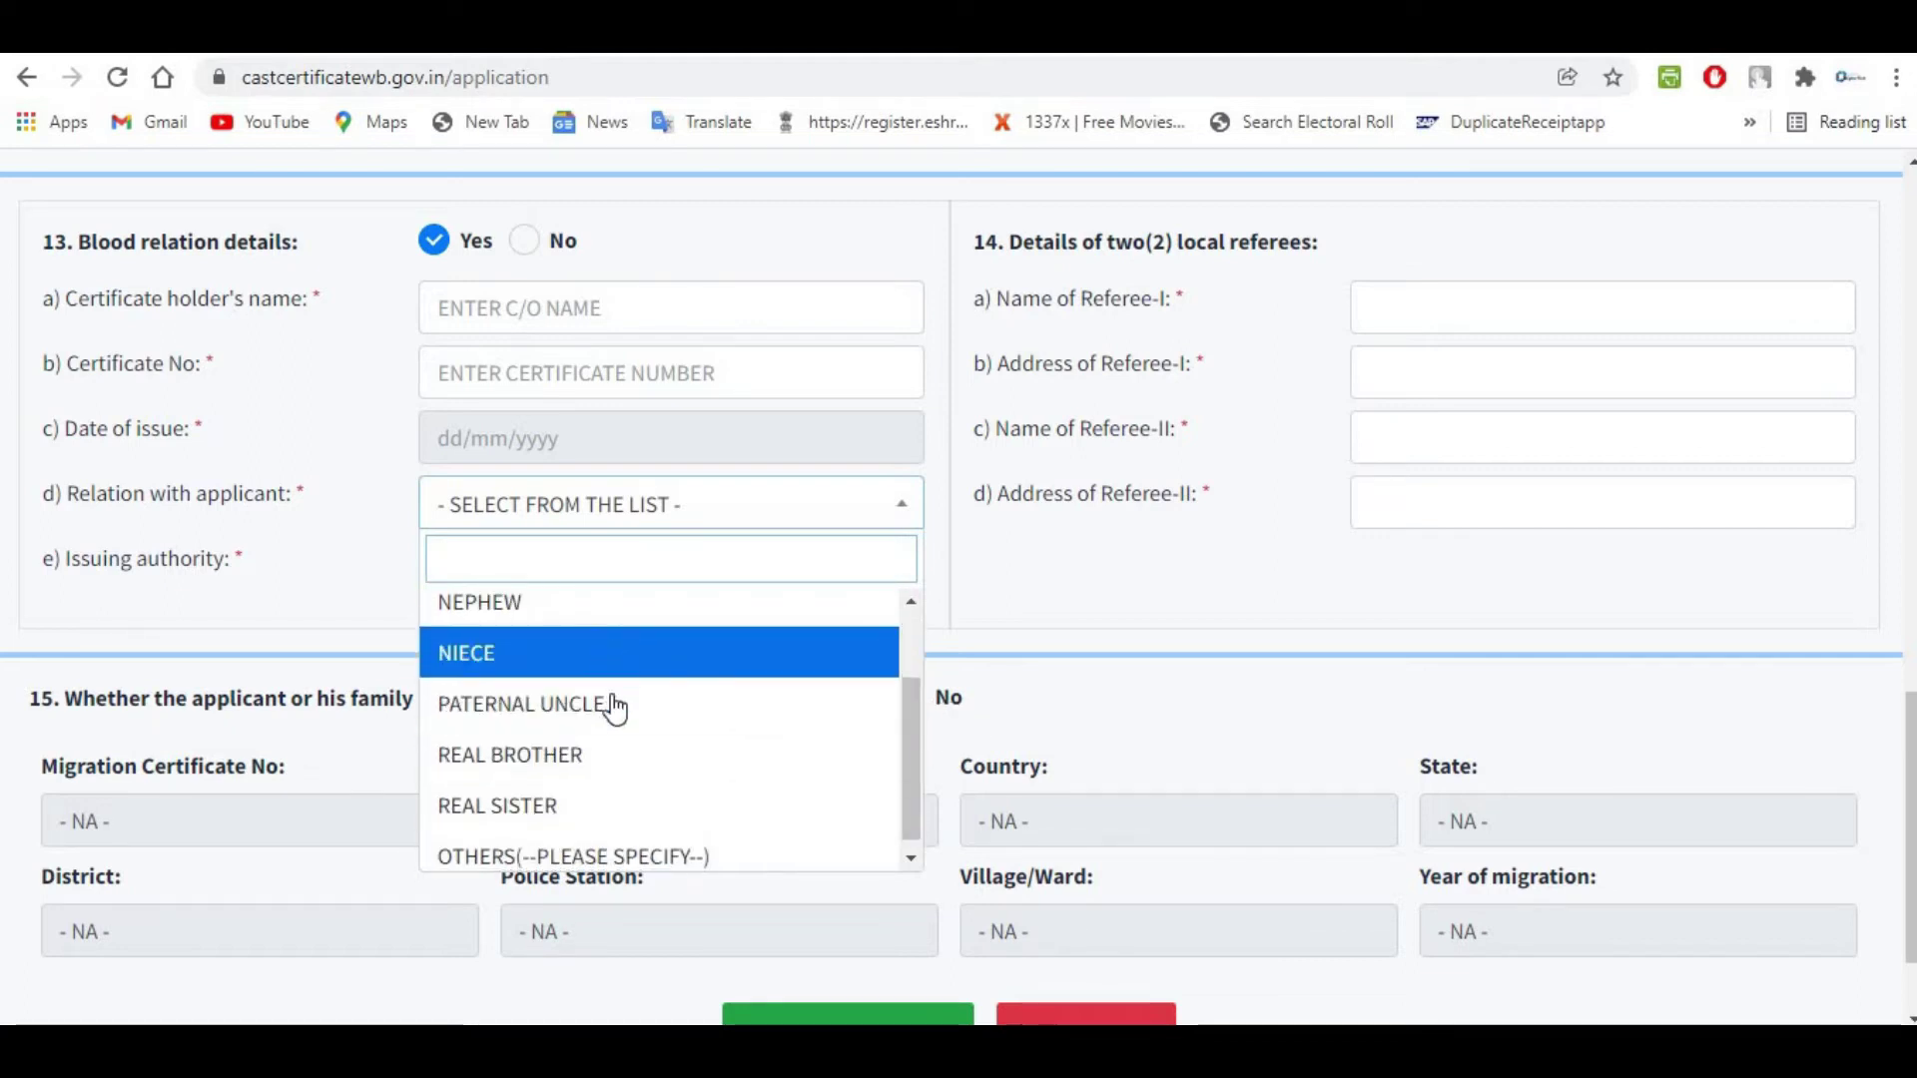
pyautogui.click(685, 856)
pyautogui.click(483, 562)
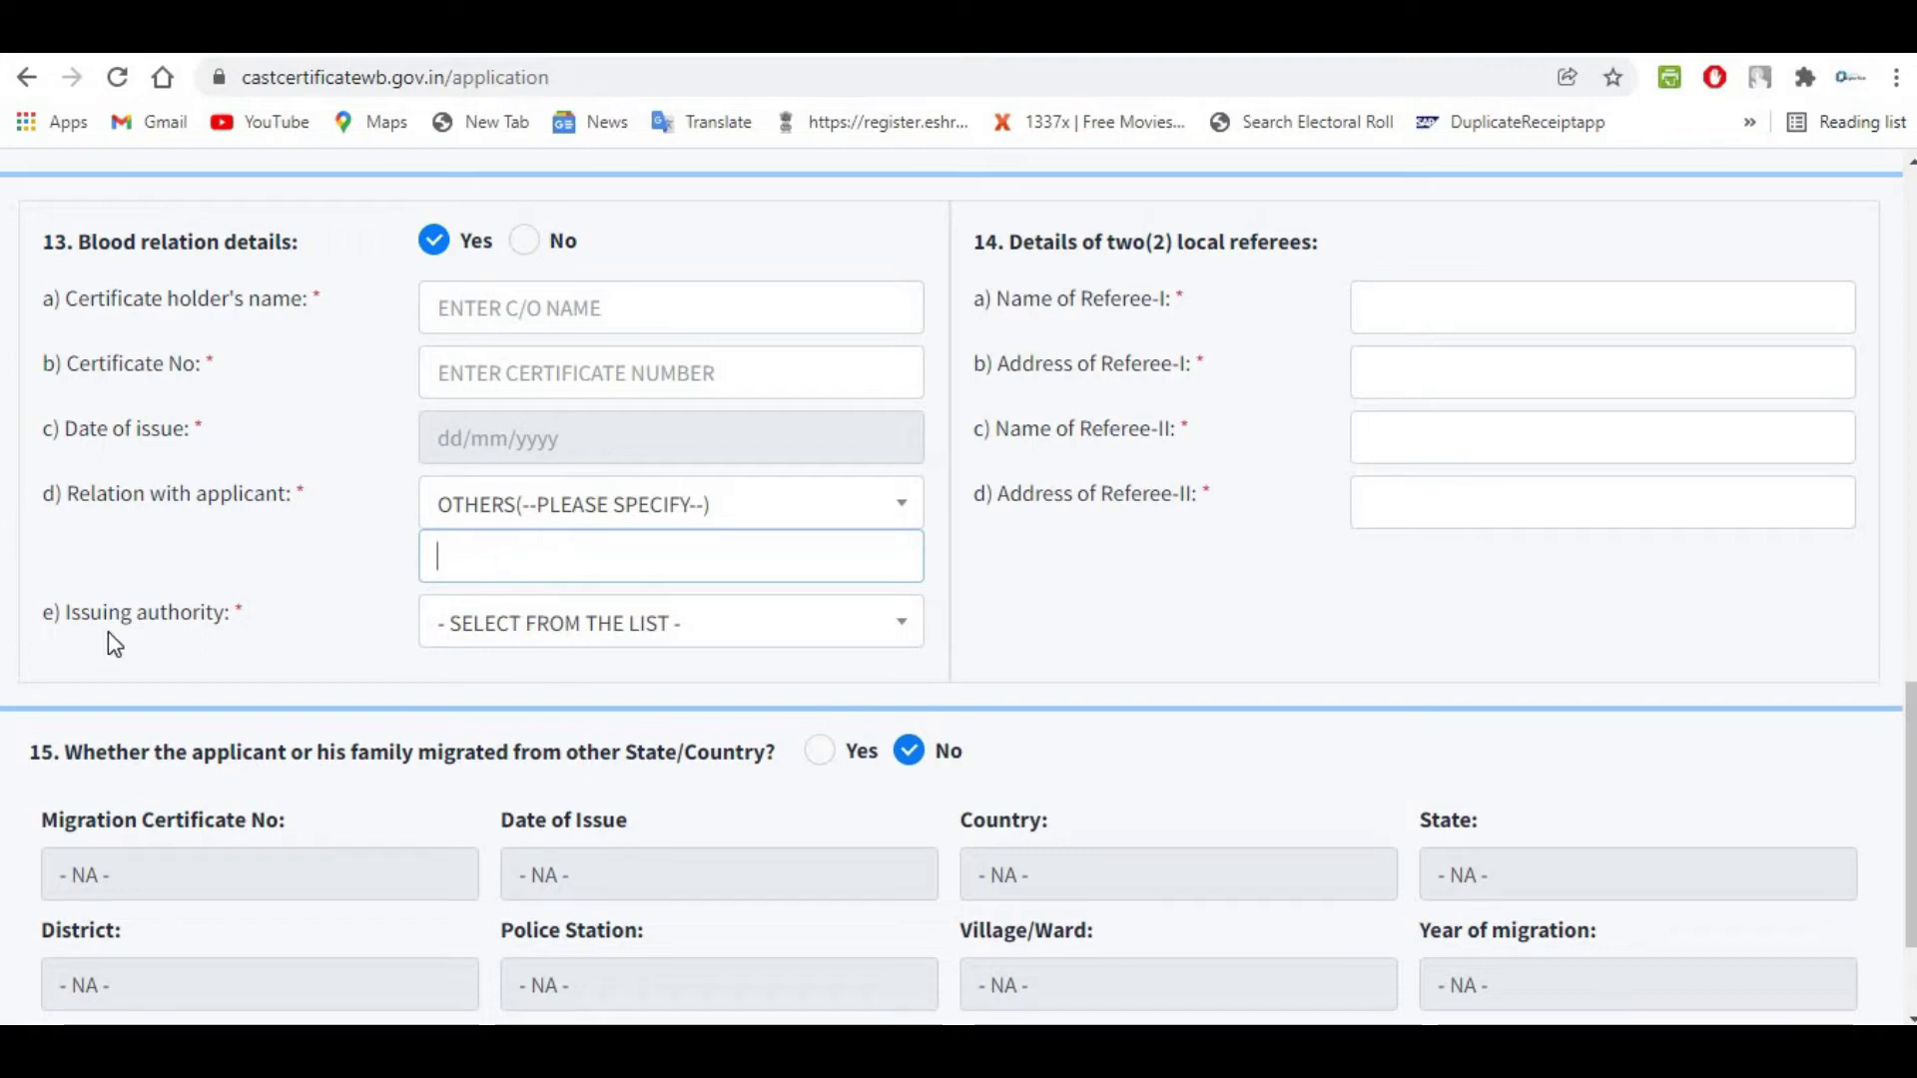
# Look through the issuing authority options, the two local referee fields and the question about migration from another state or country.
pyautogui.click(504, 634)
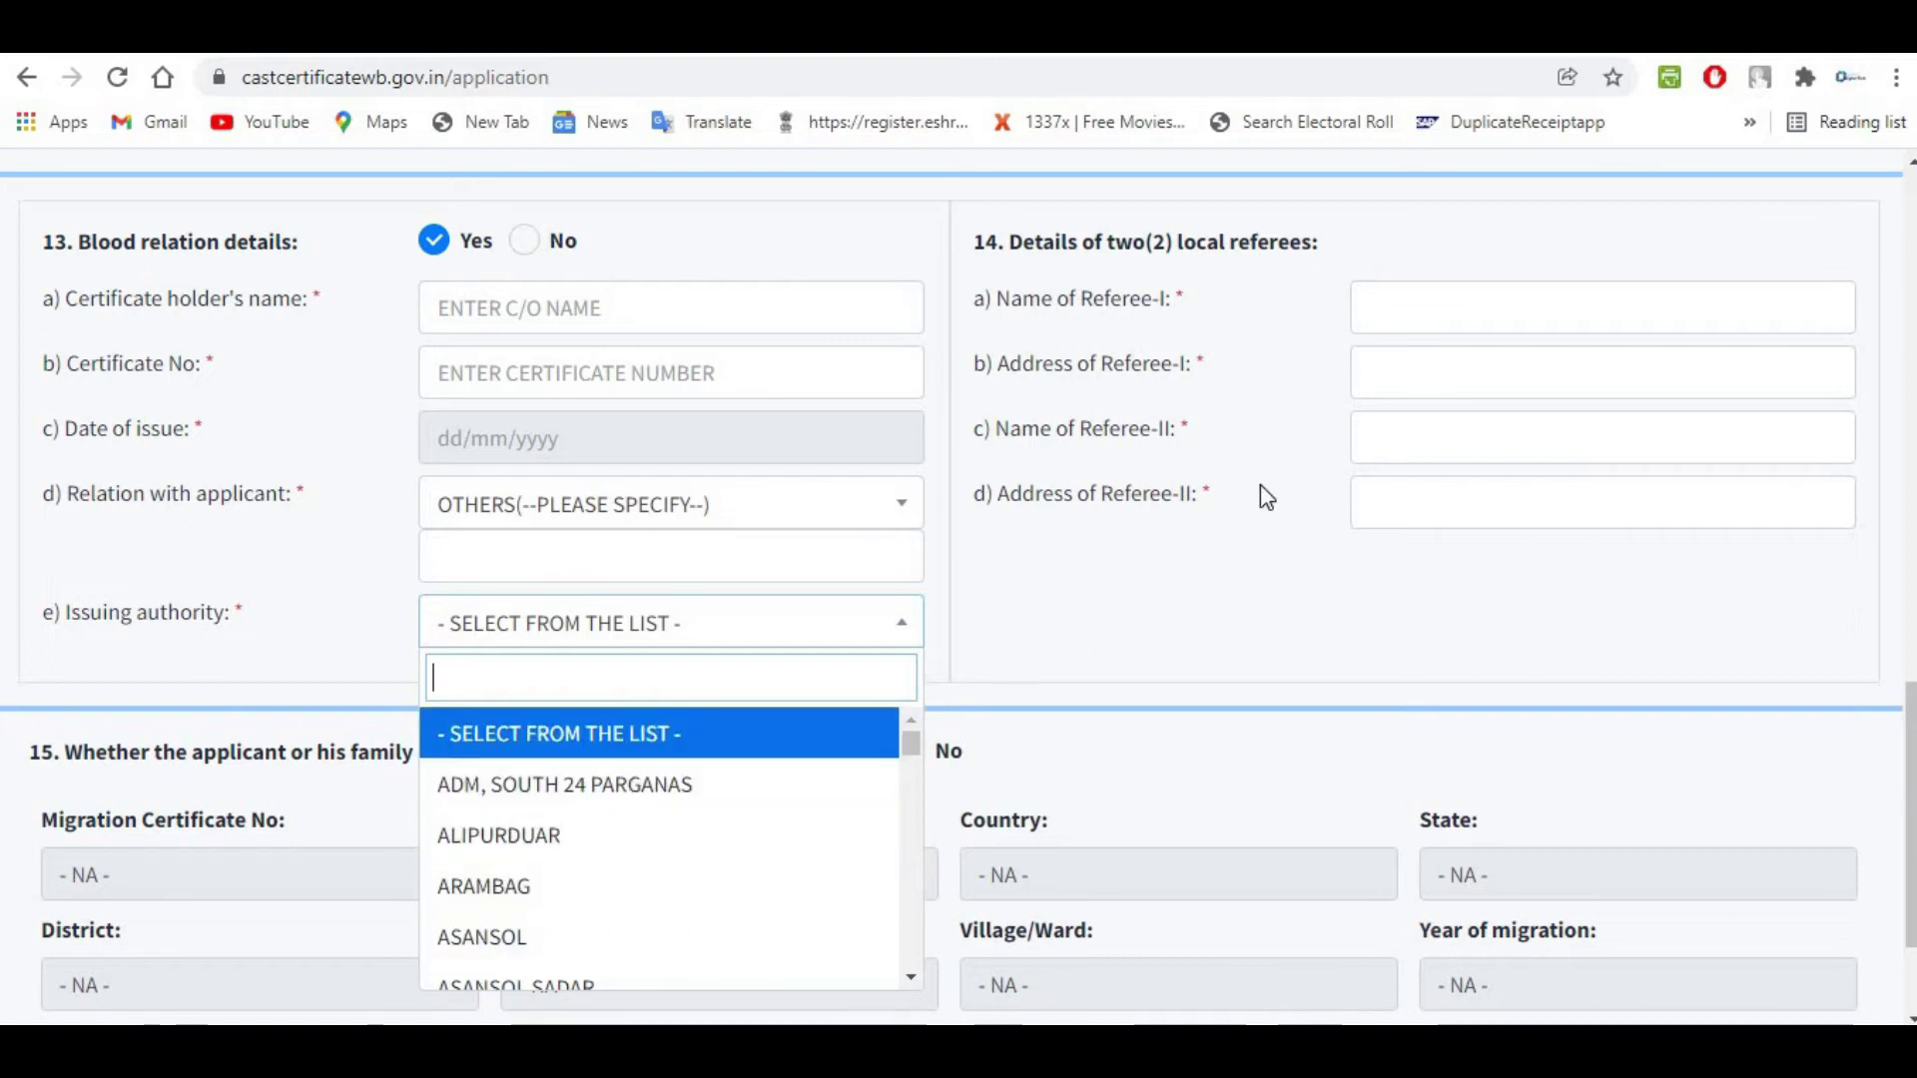
pyautogui.click(1153, 365)
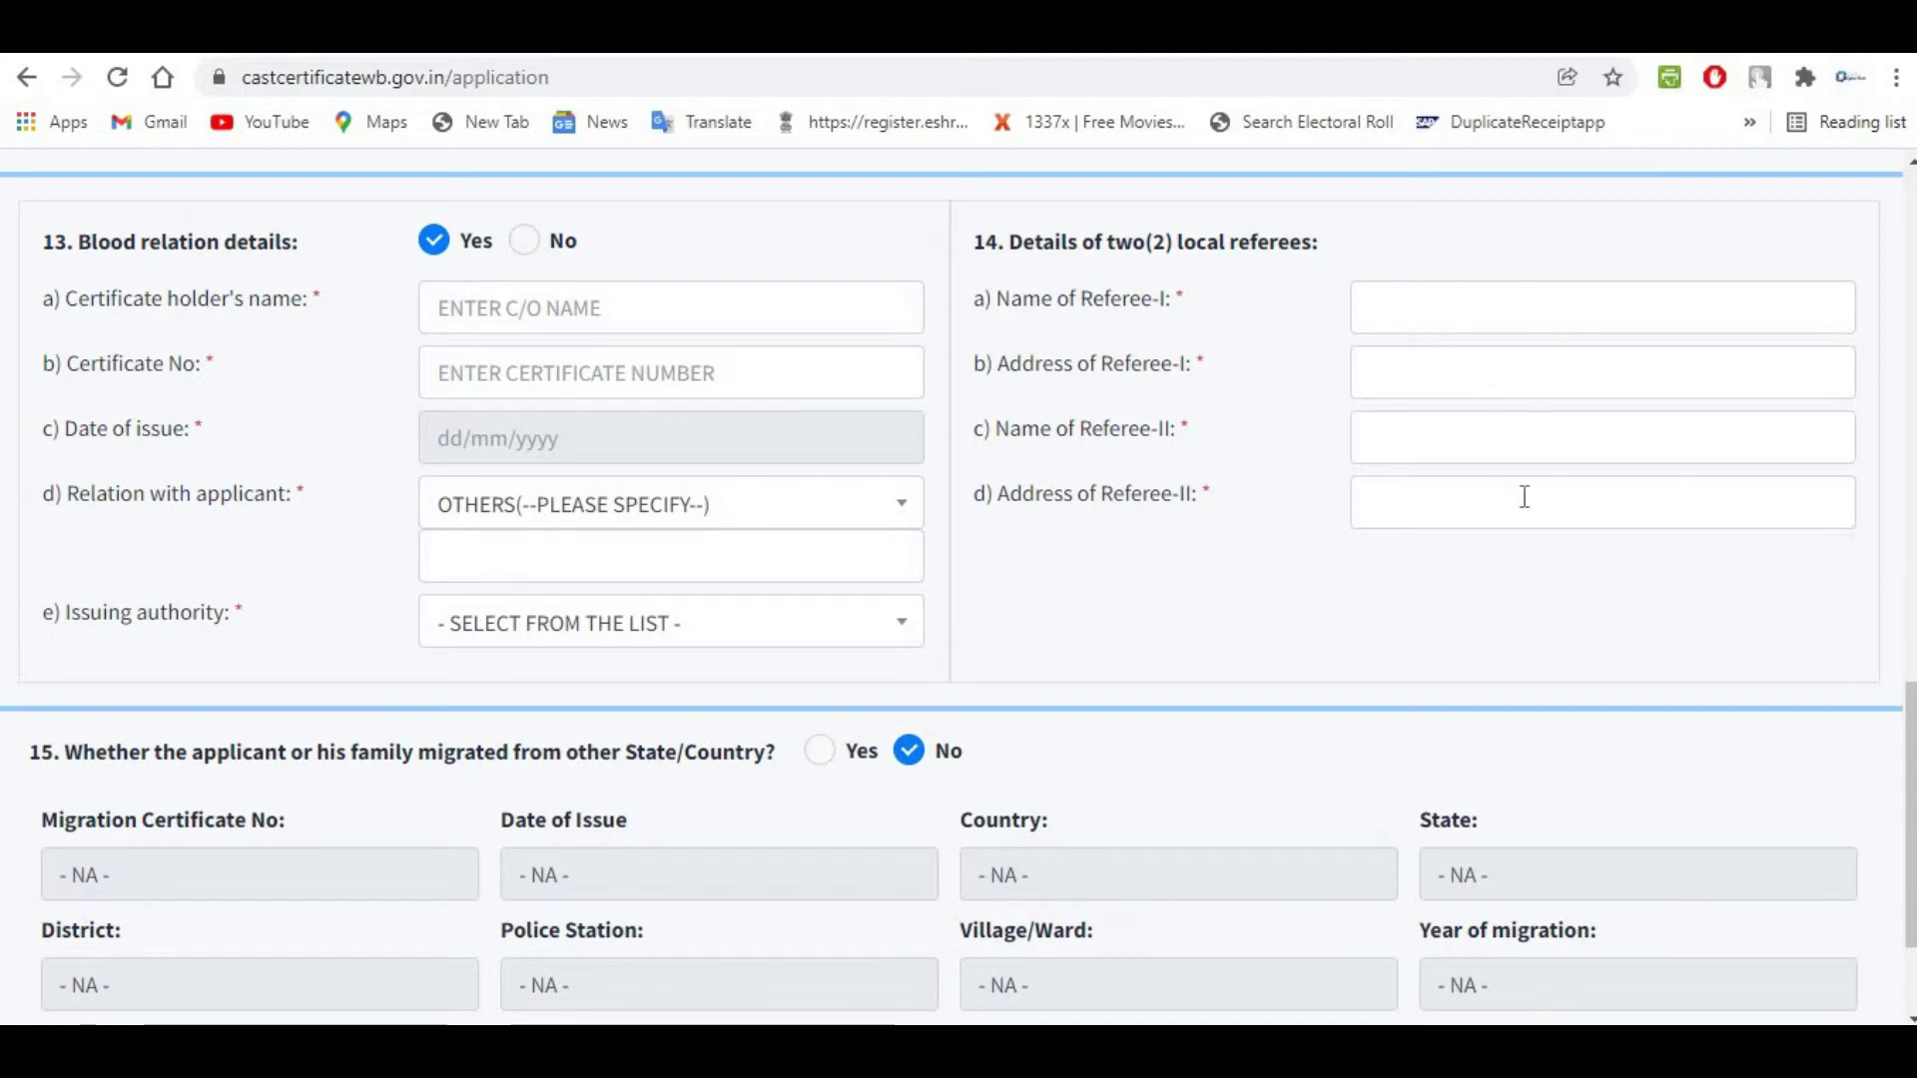
pyautogui.scroll(-2, 523, 522)
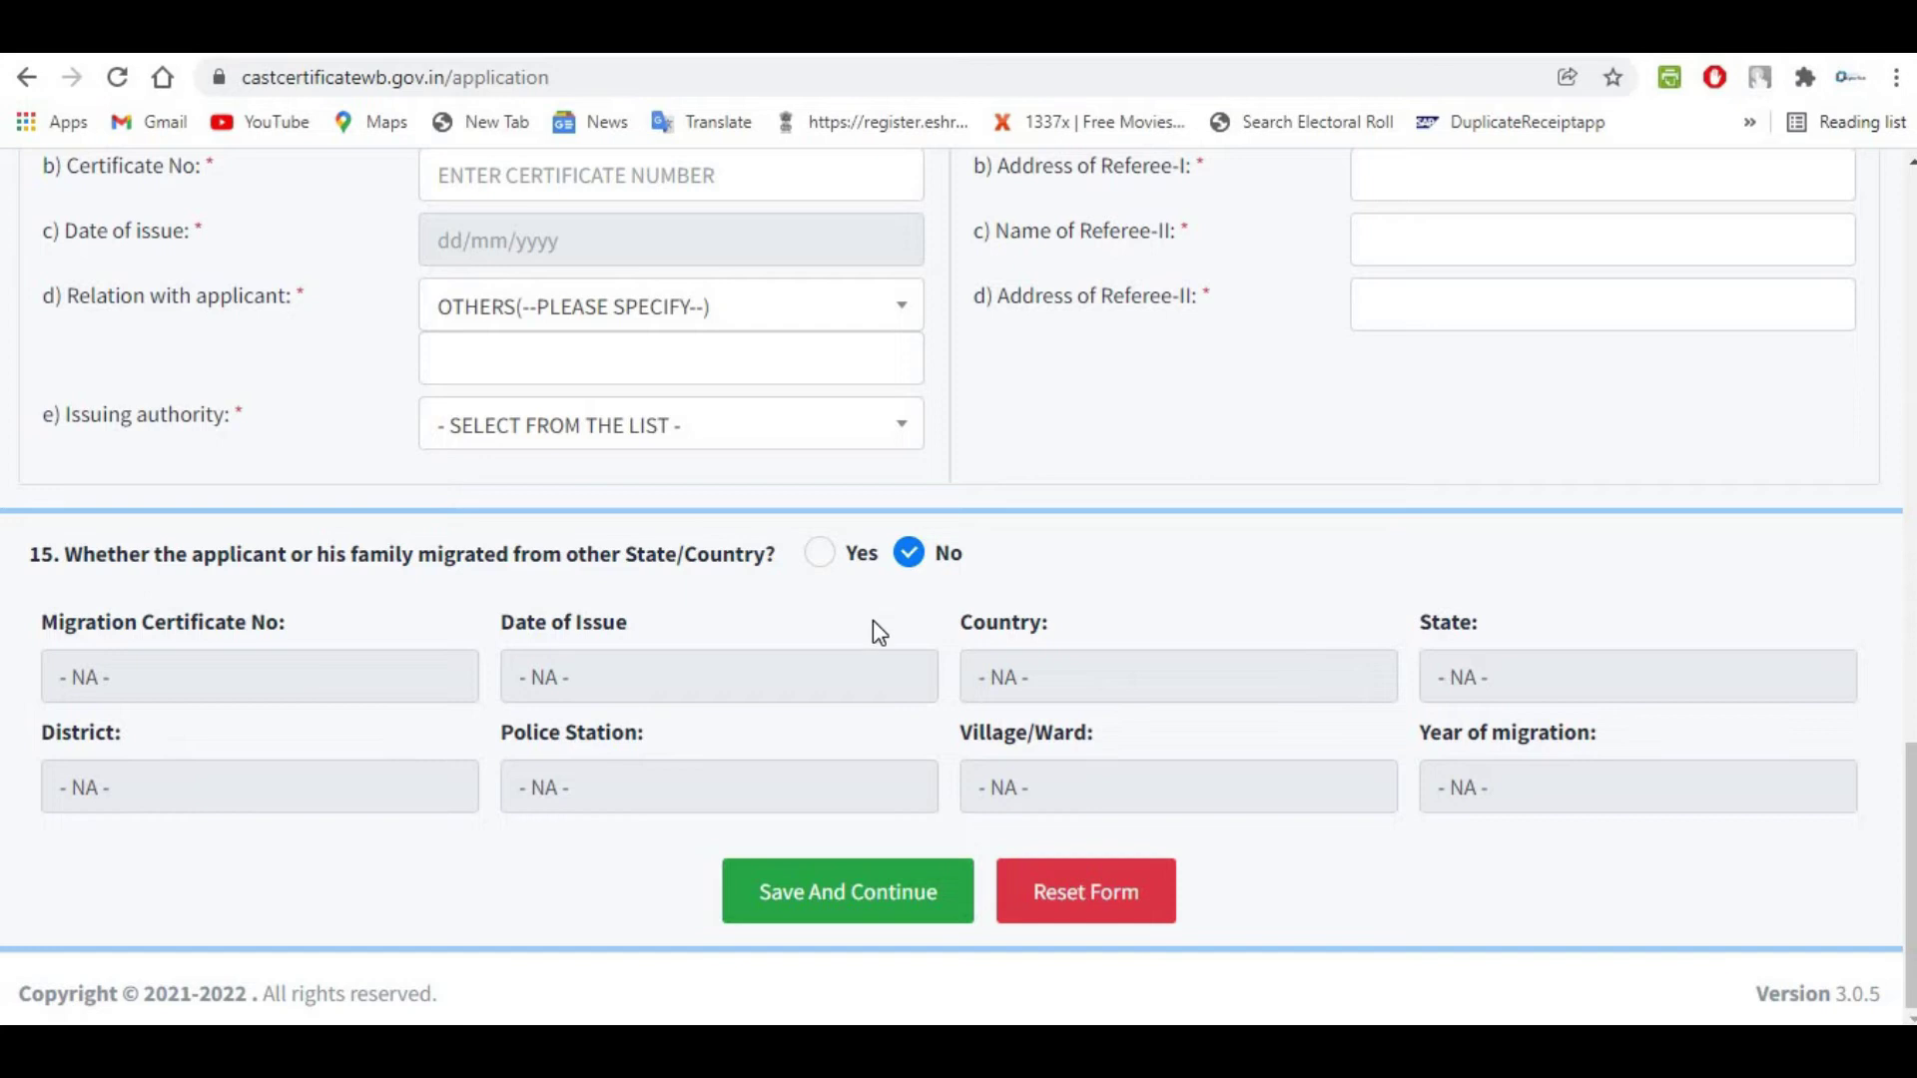
pyautogui.click(819, 553)
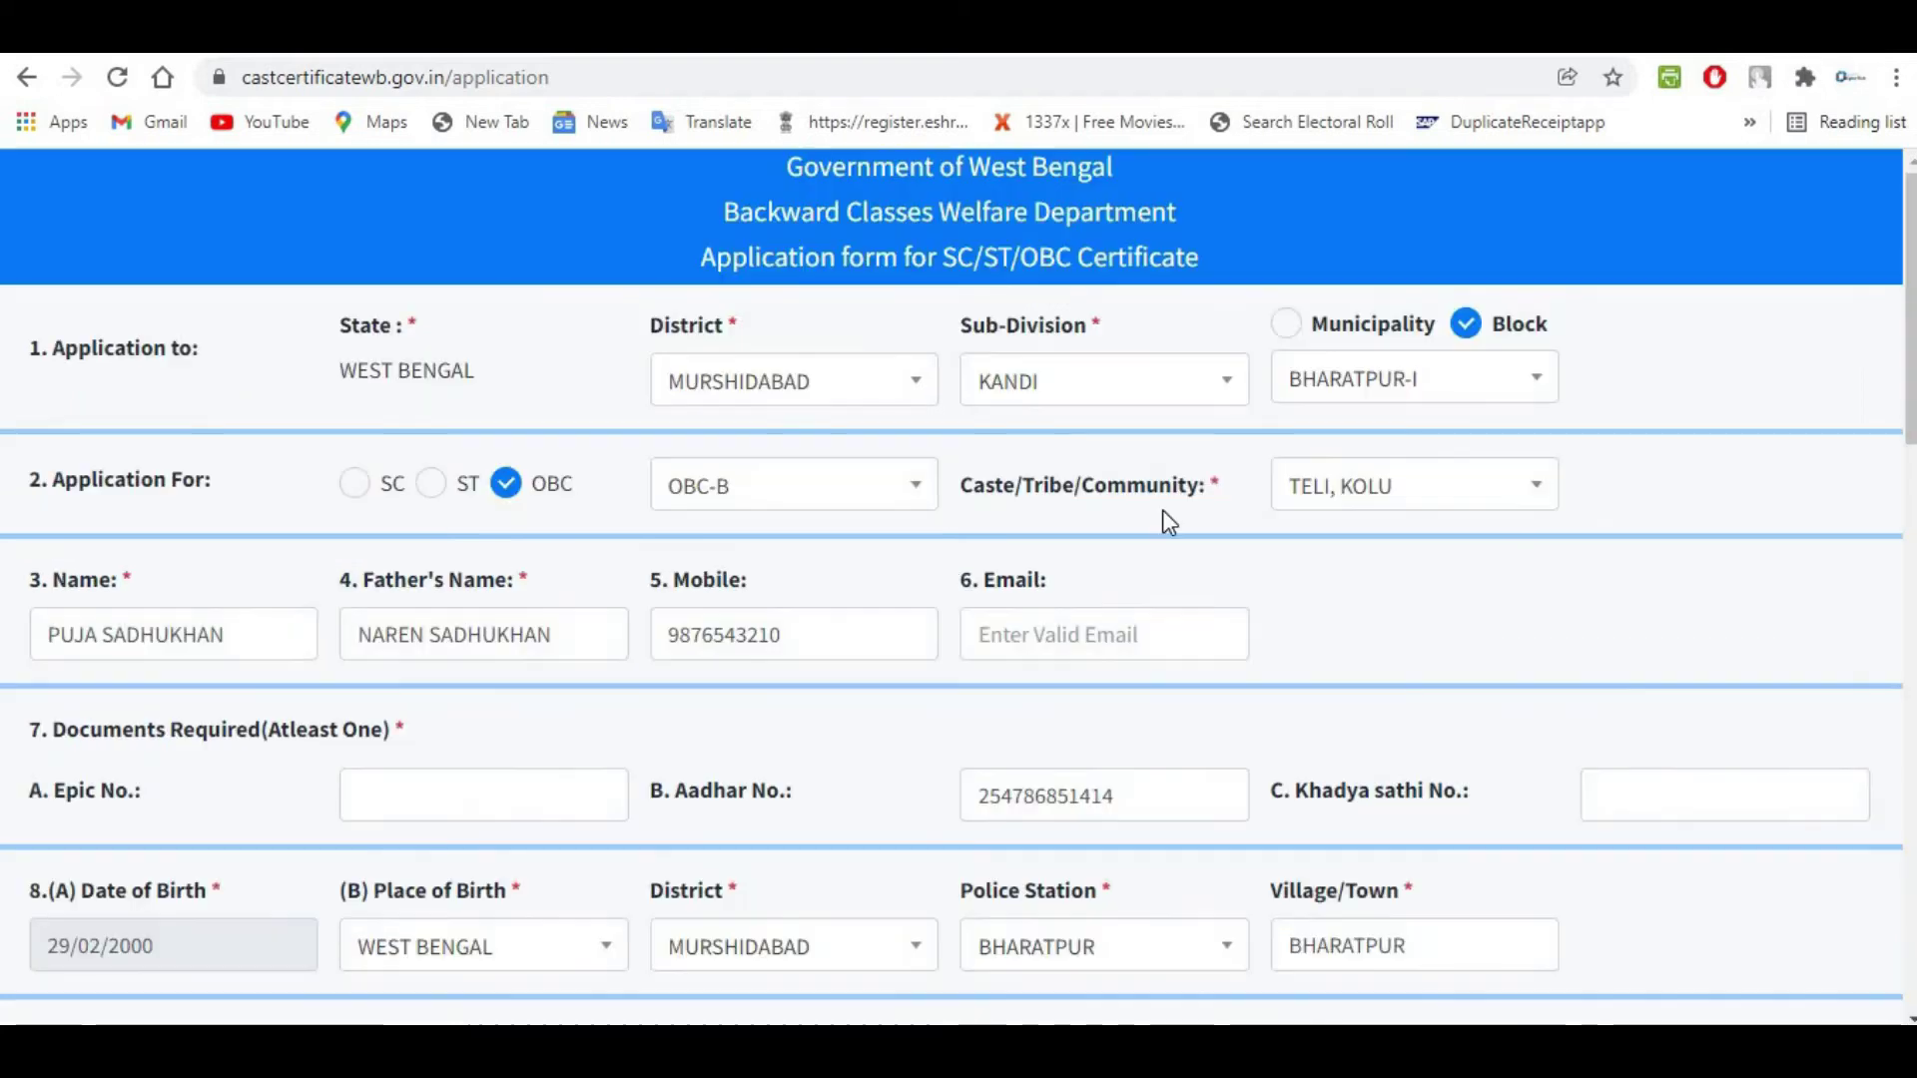
# Check the completed application form down to the migration section, save it and continue to the parents' service details.
pyautogui.scroll(-3, 1058, 562)
pyautogui.scroll(-15, 1061, 567)
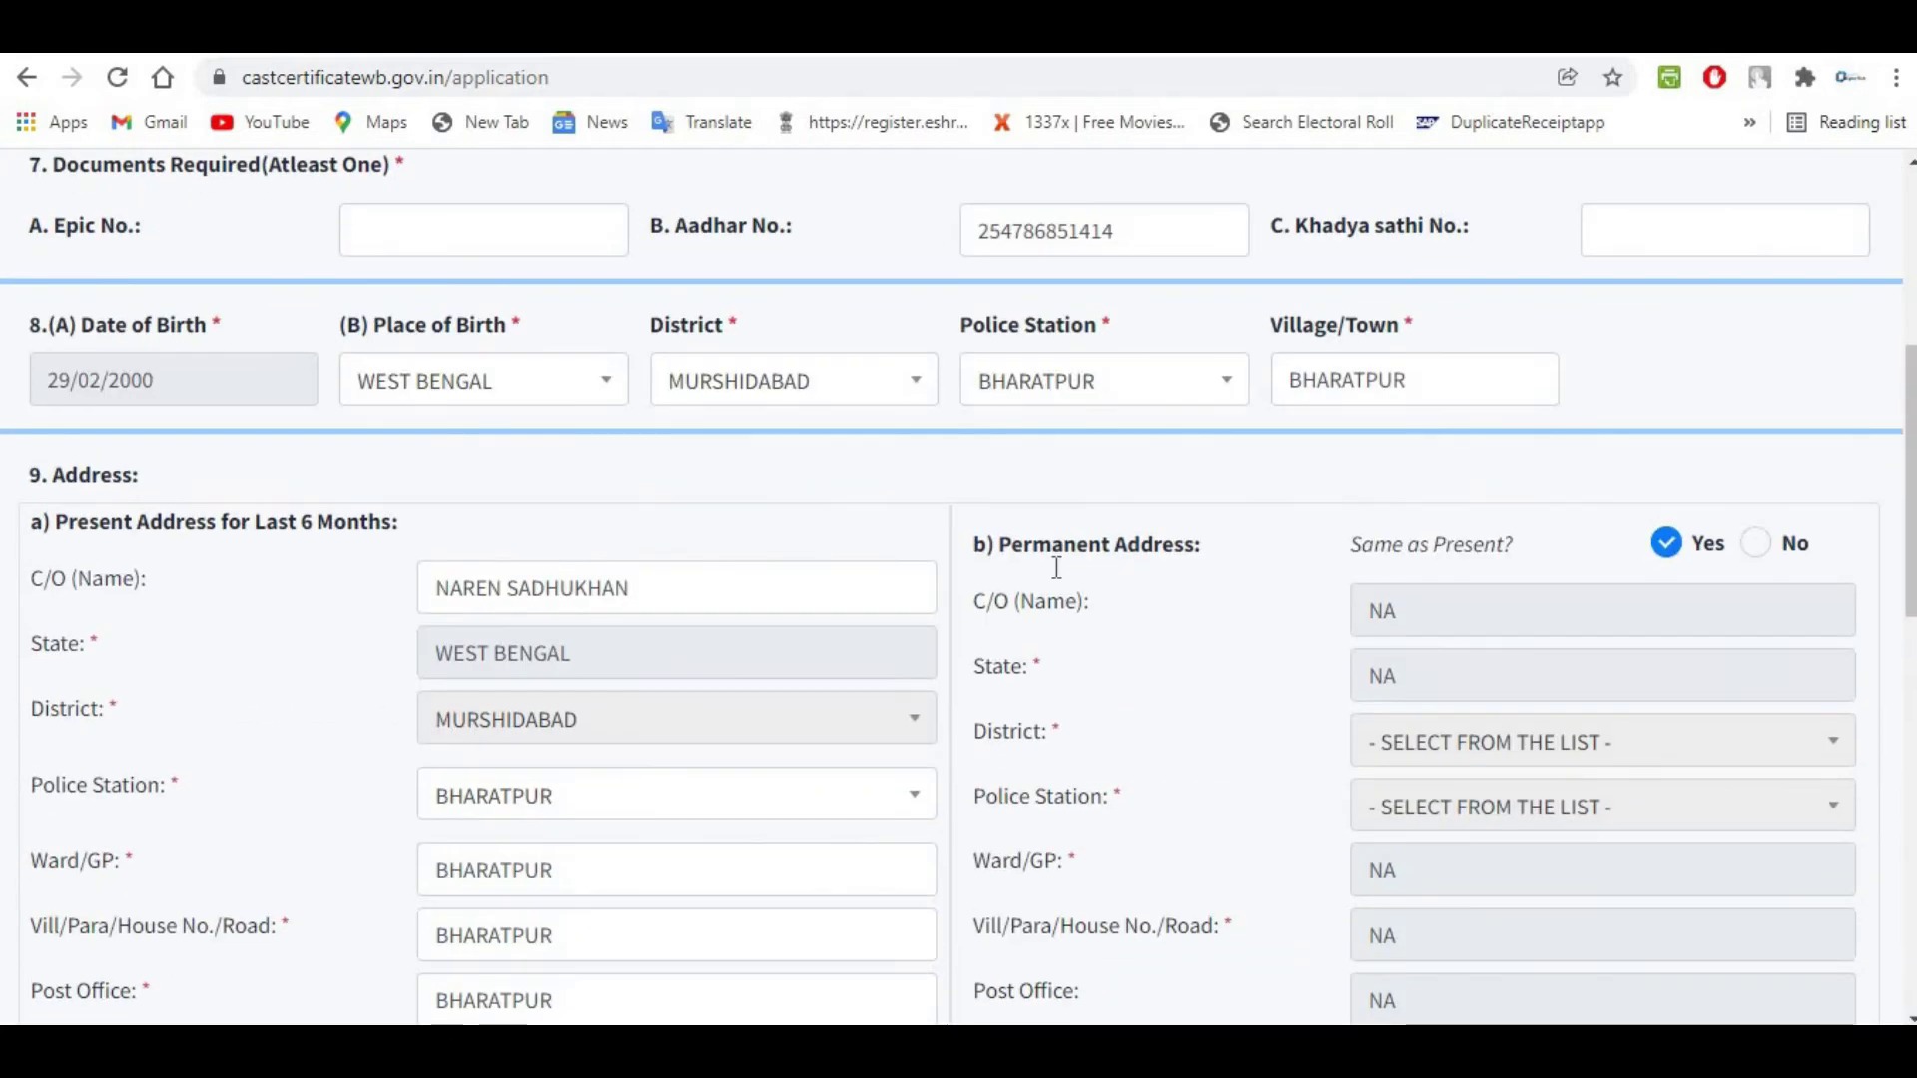
pyautogui.scroll(-2, 1028, 785)
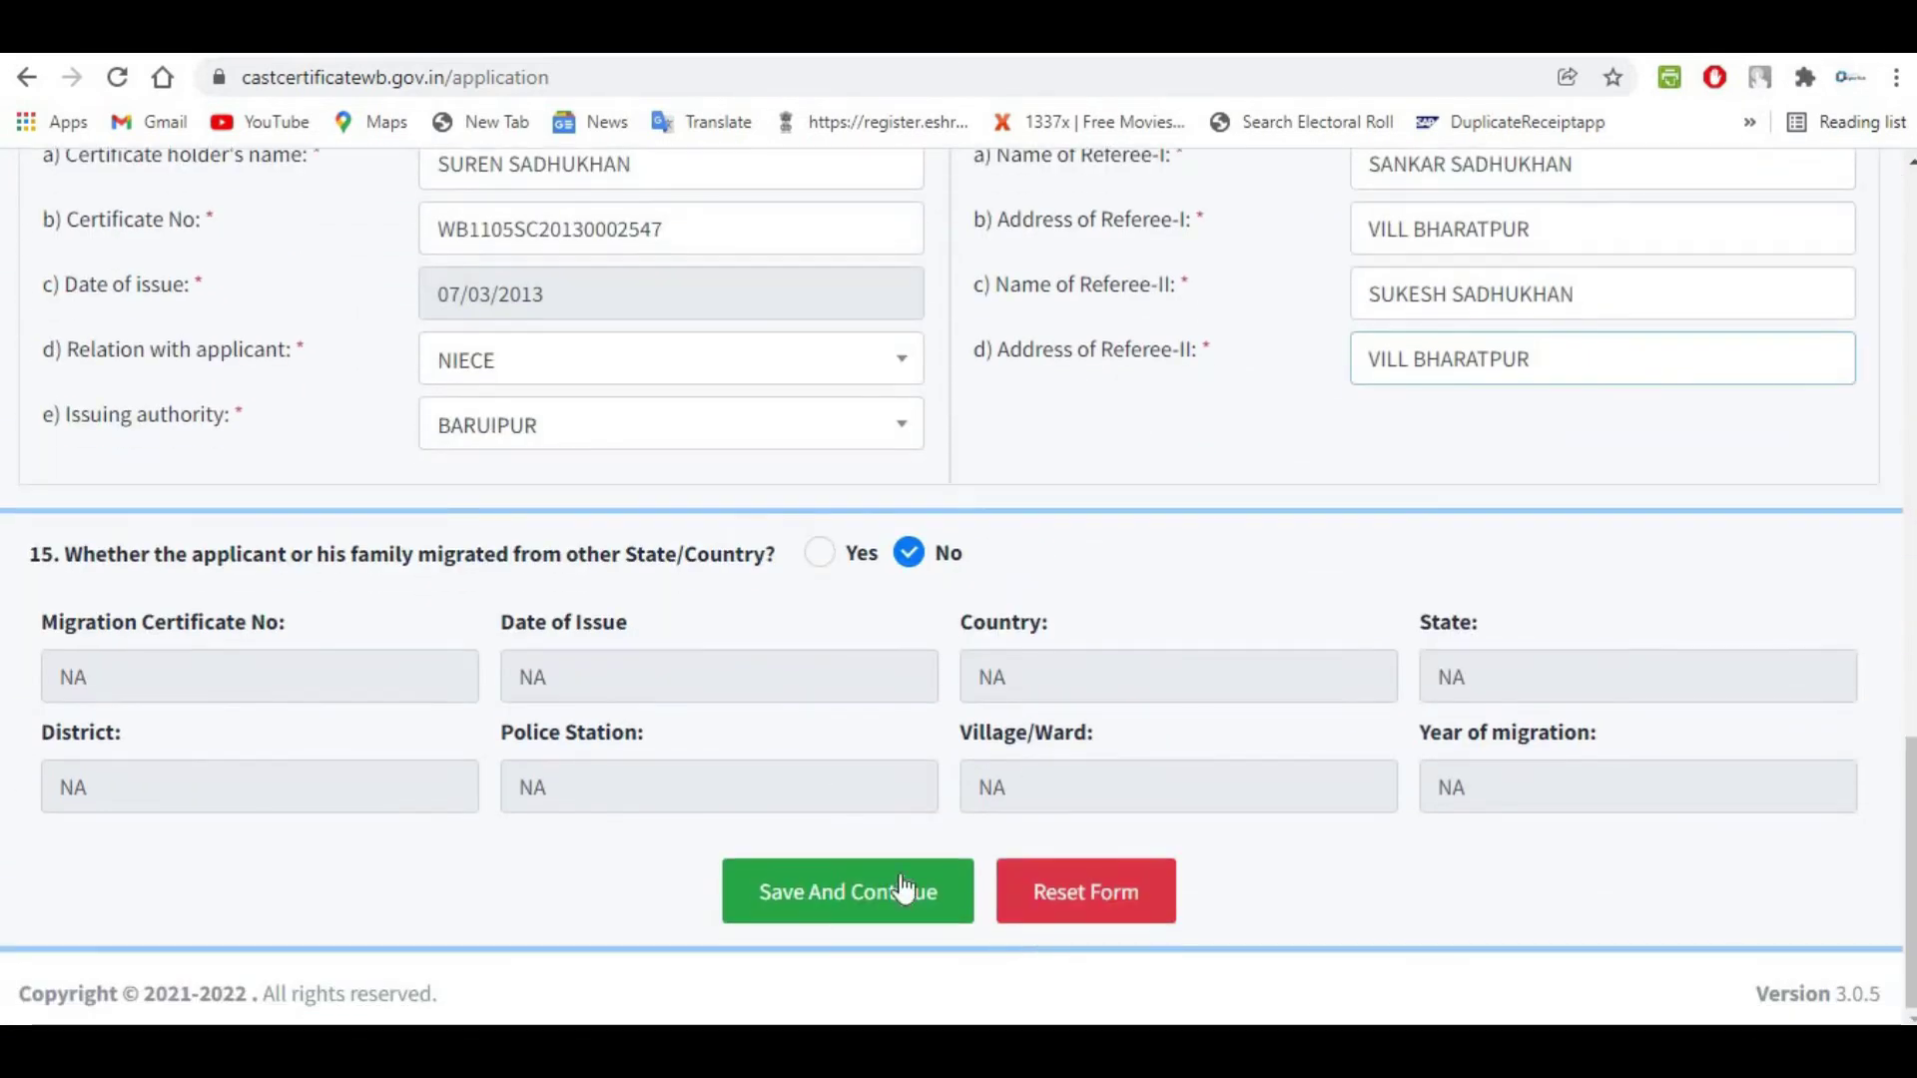
pyautogui.click(813, 892)
pyautogui.click(834, 900)
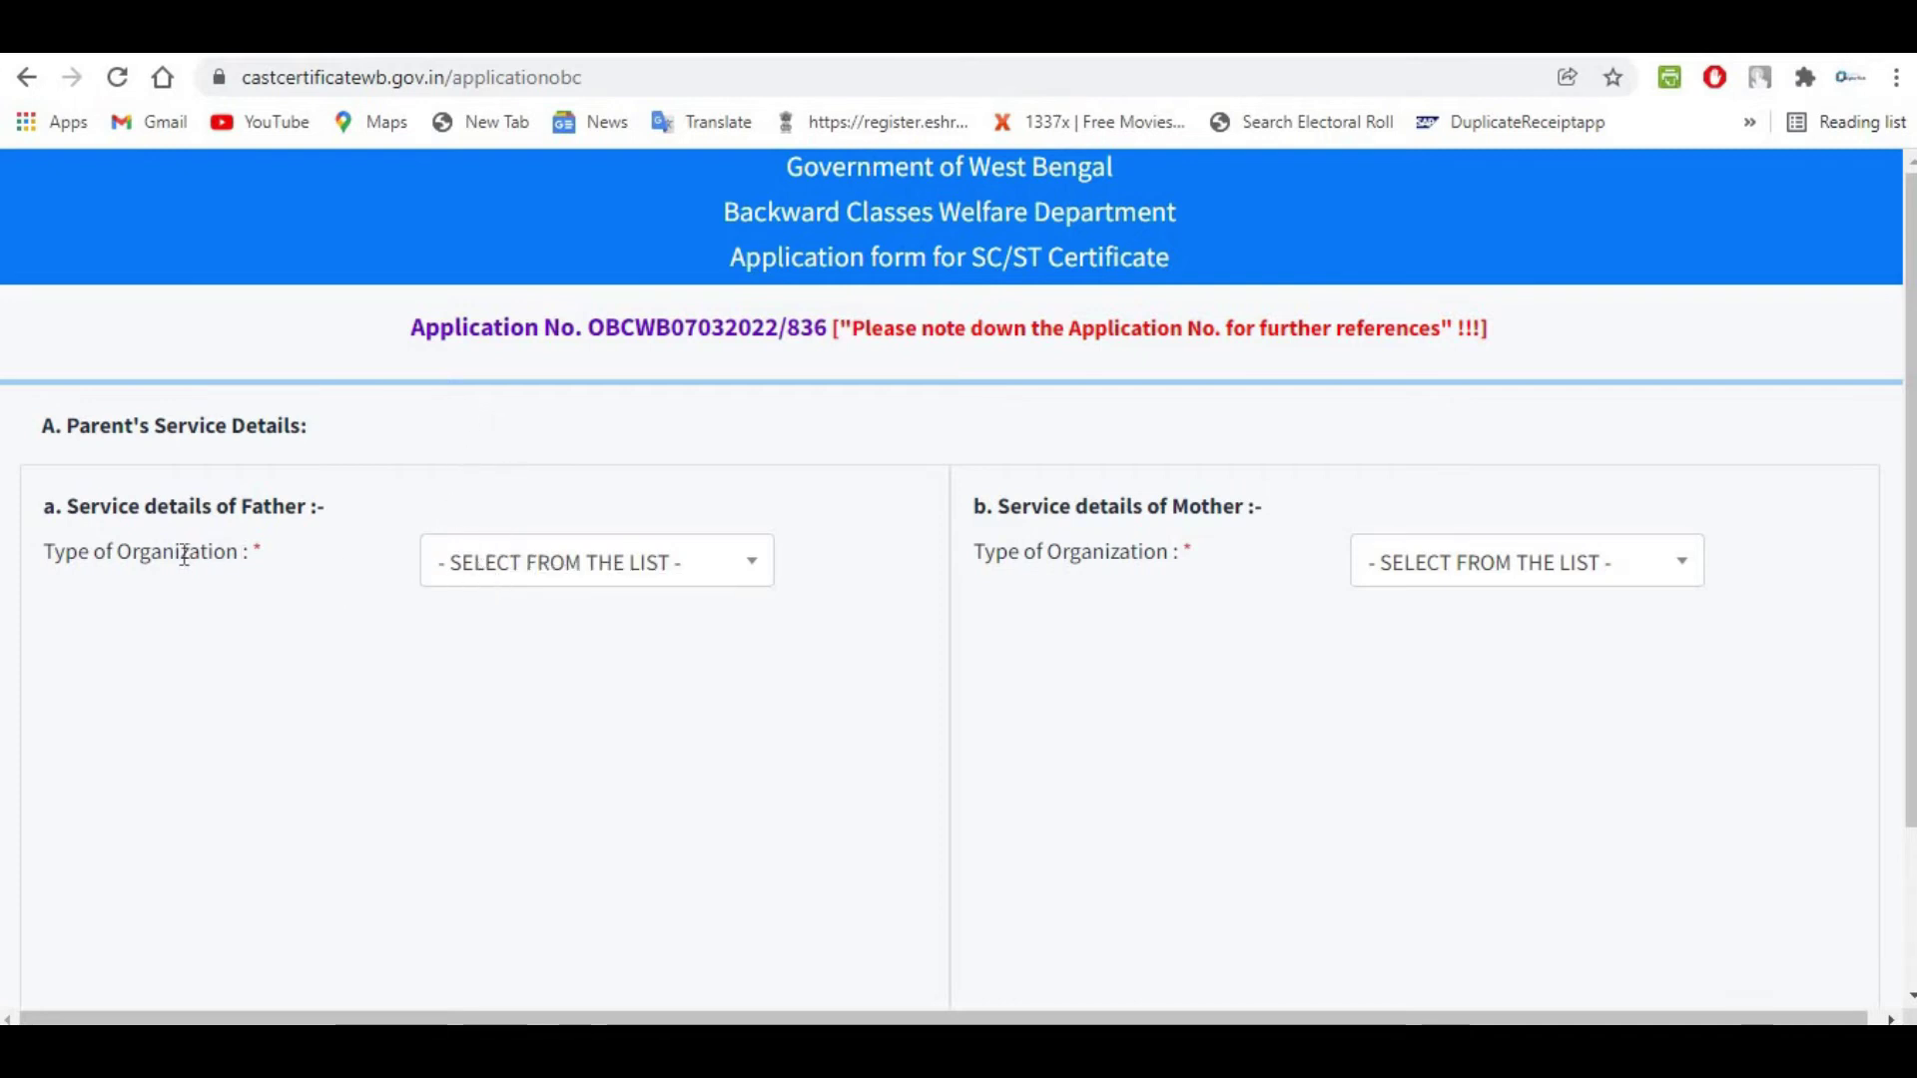
# Set the father's type of organization to NONE OF THE ABOVE and enter FARMER as the name of the organization.
pyautogui.click(597, 562)
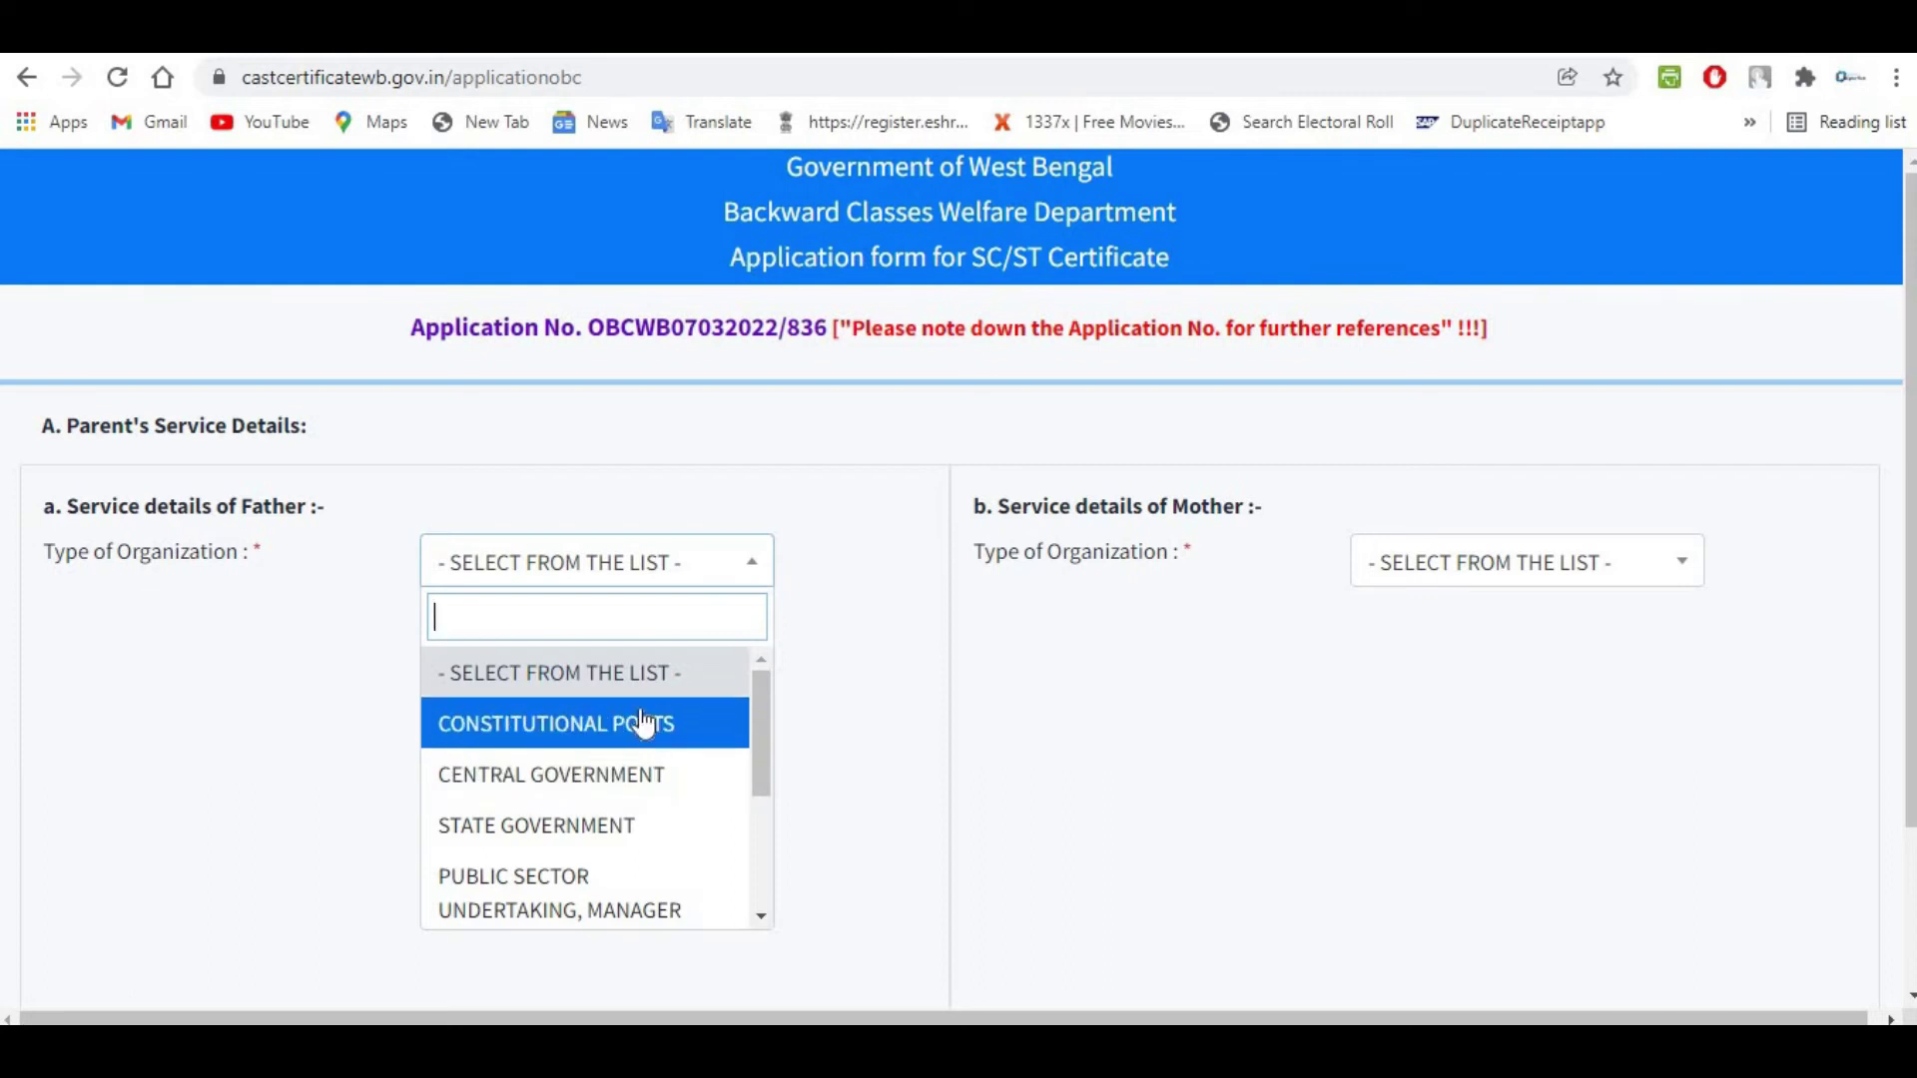
pyautogui.scroll(-2, 771, 777)
pyautogui.scroll(-3, 779, 843)
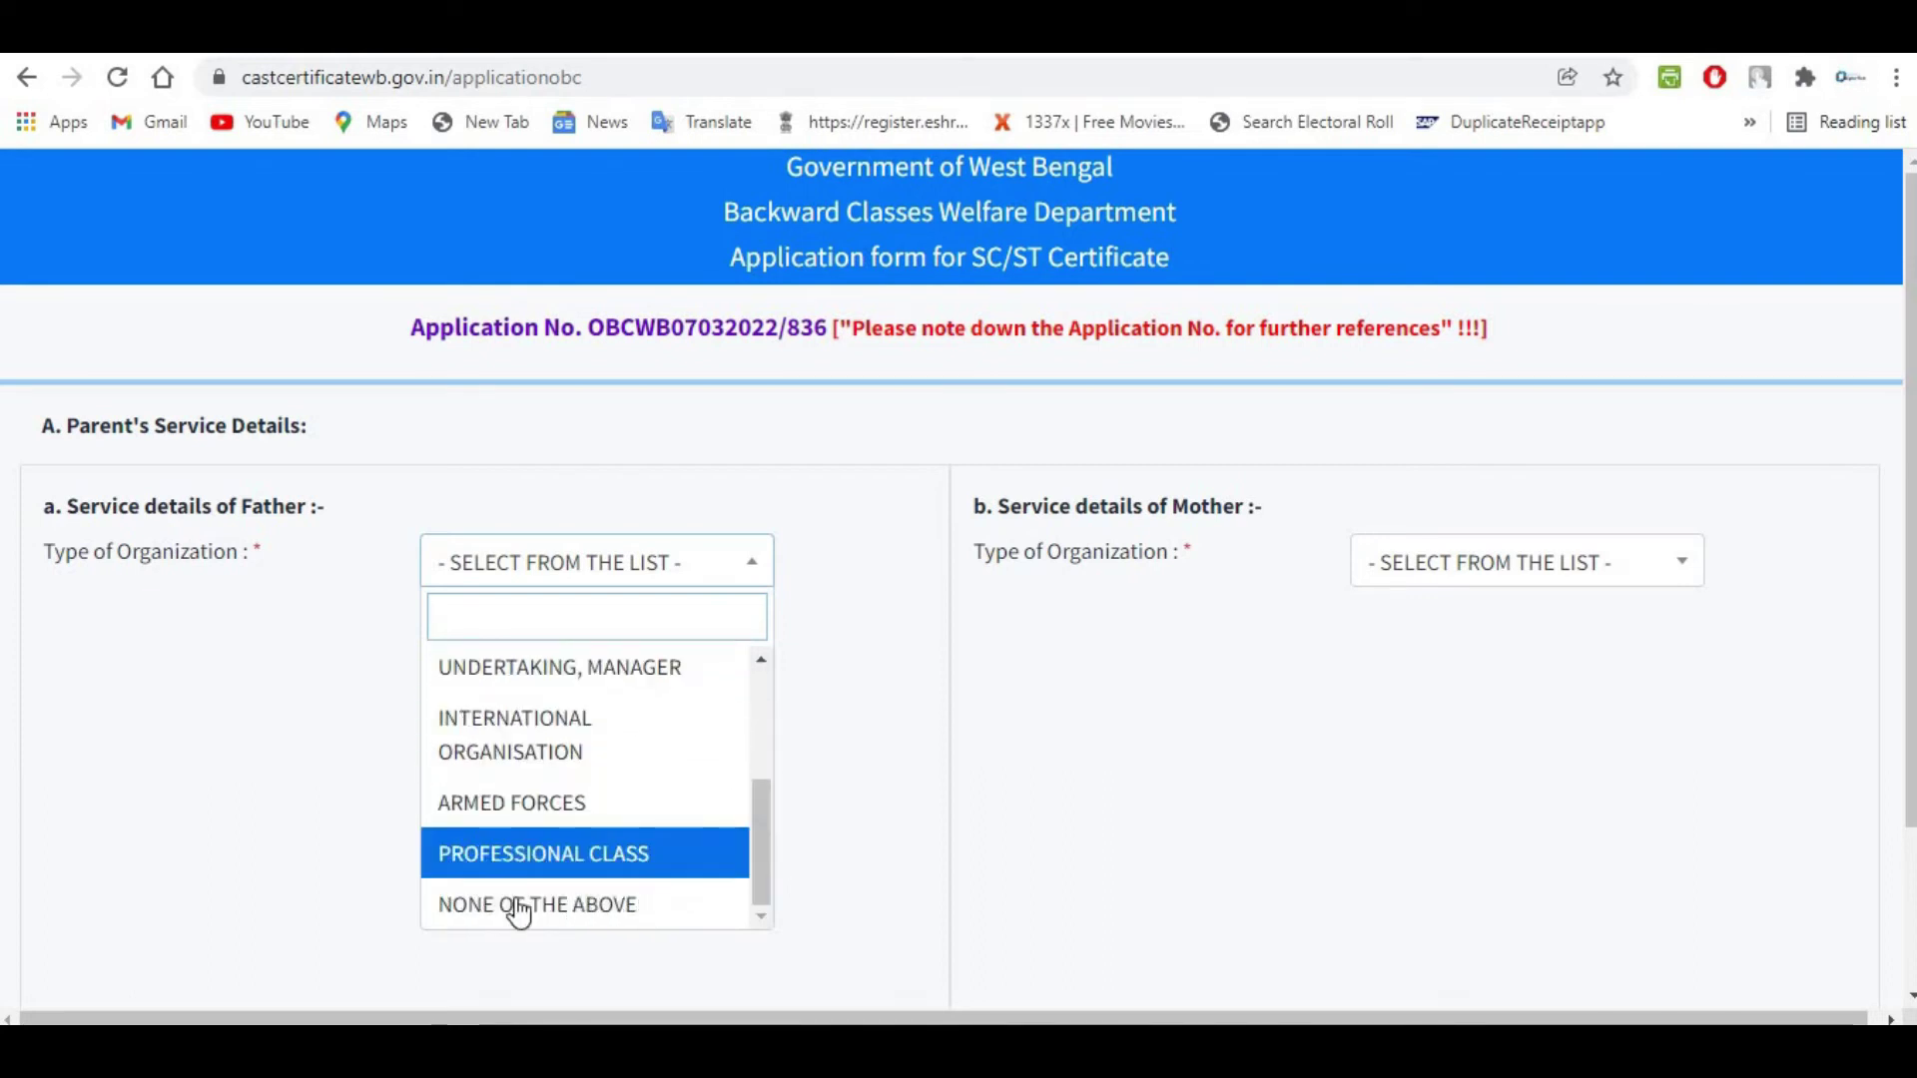
pyautogui.click(624, 908)
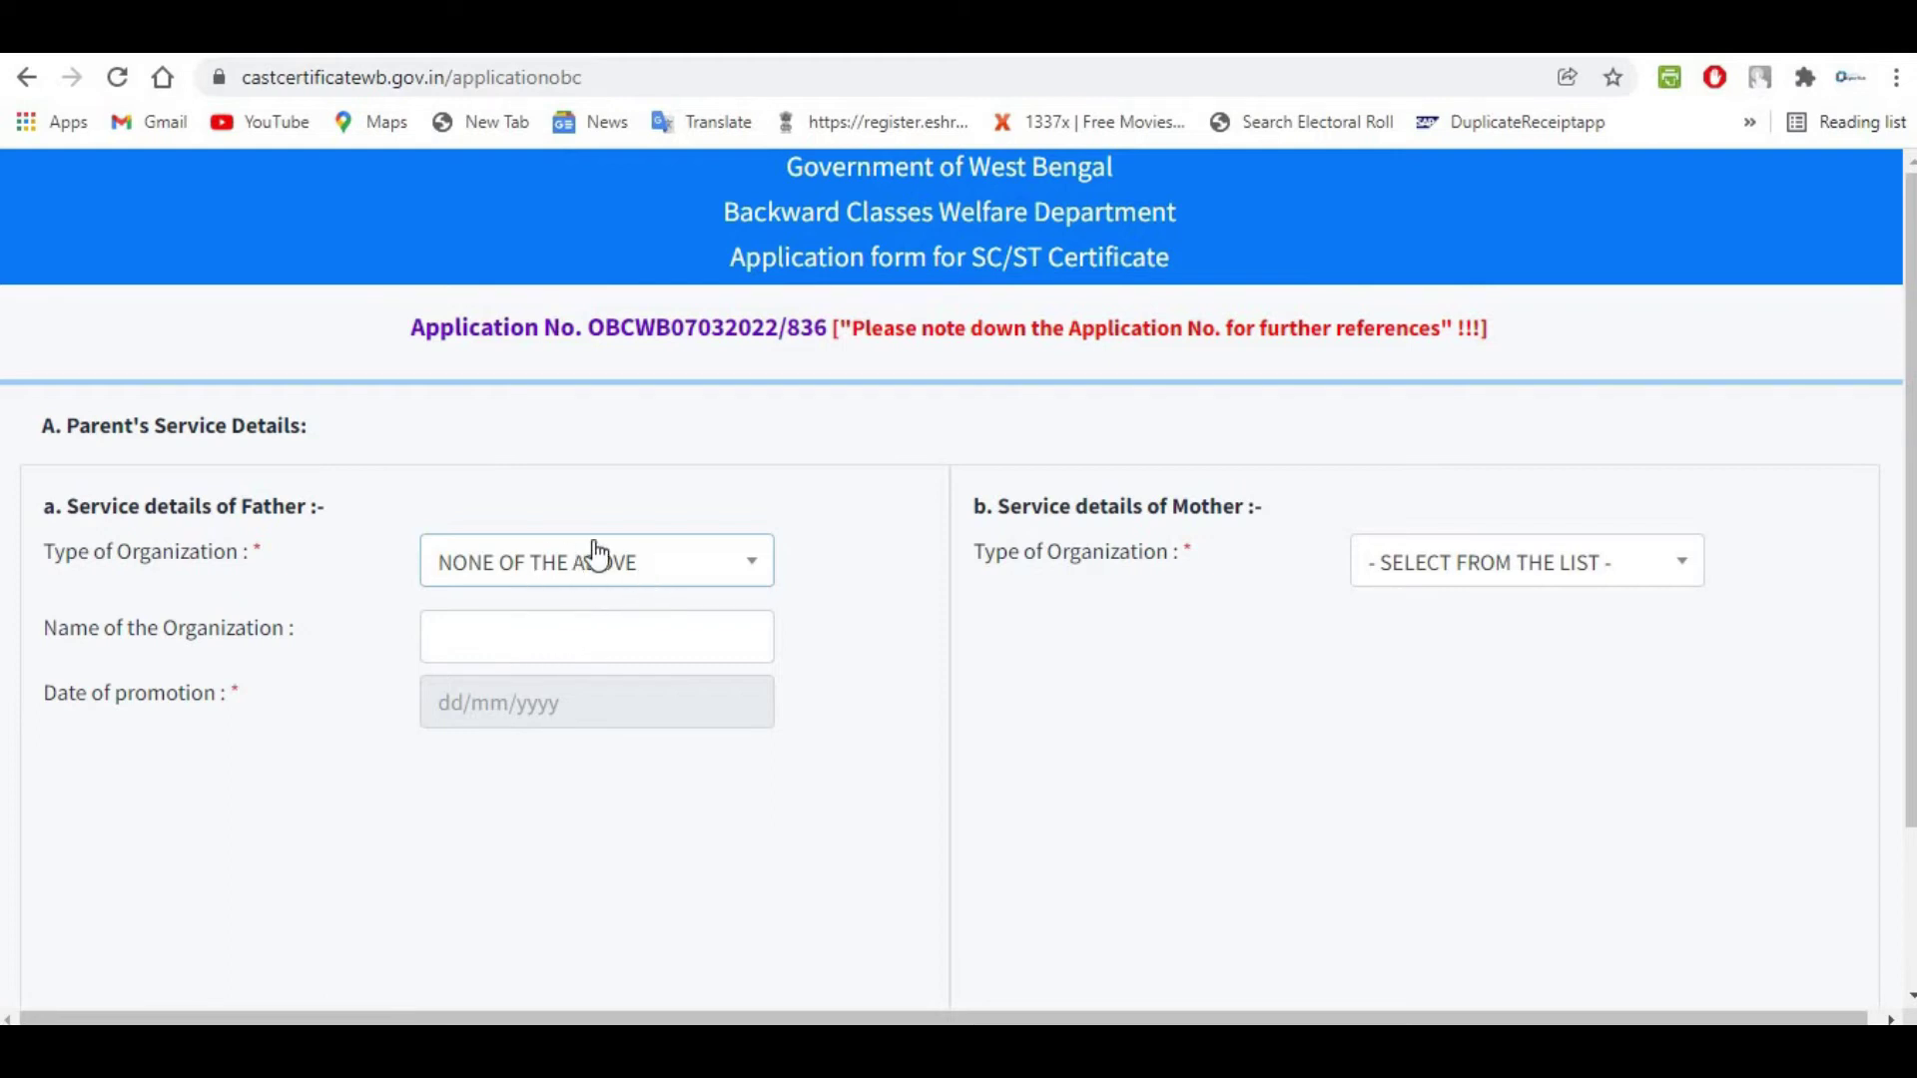
pyautogui.press('Tab')
pyautogui.write('FARMER')
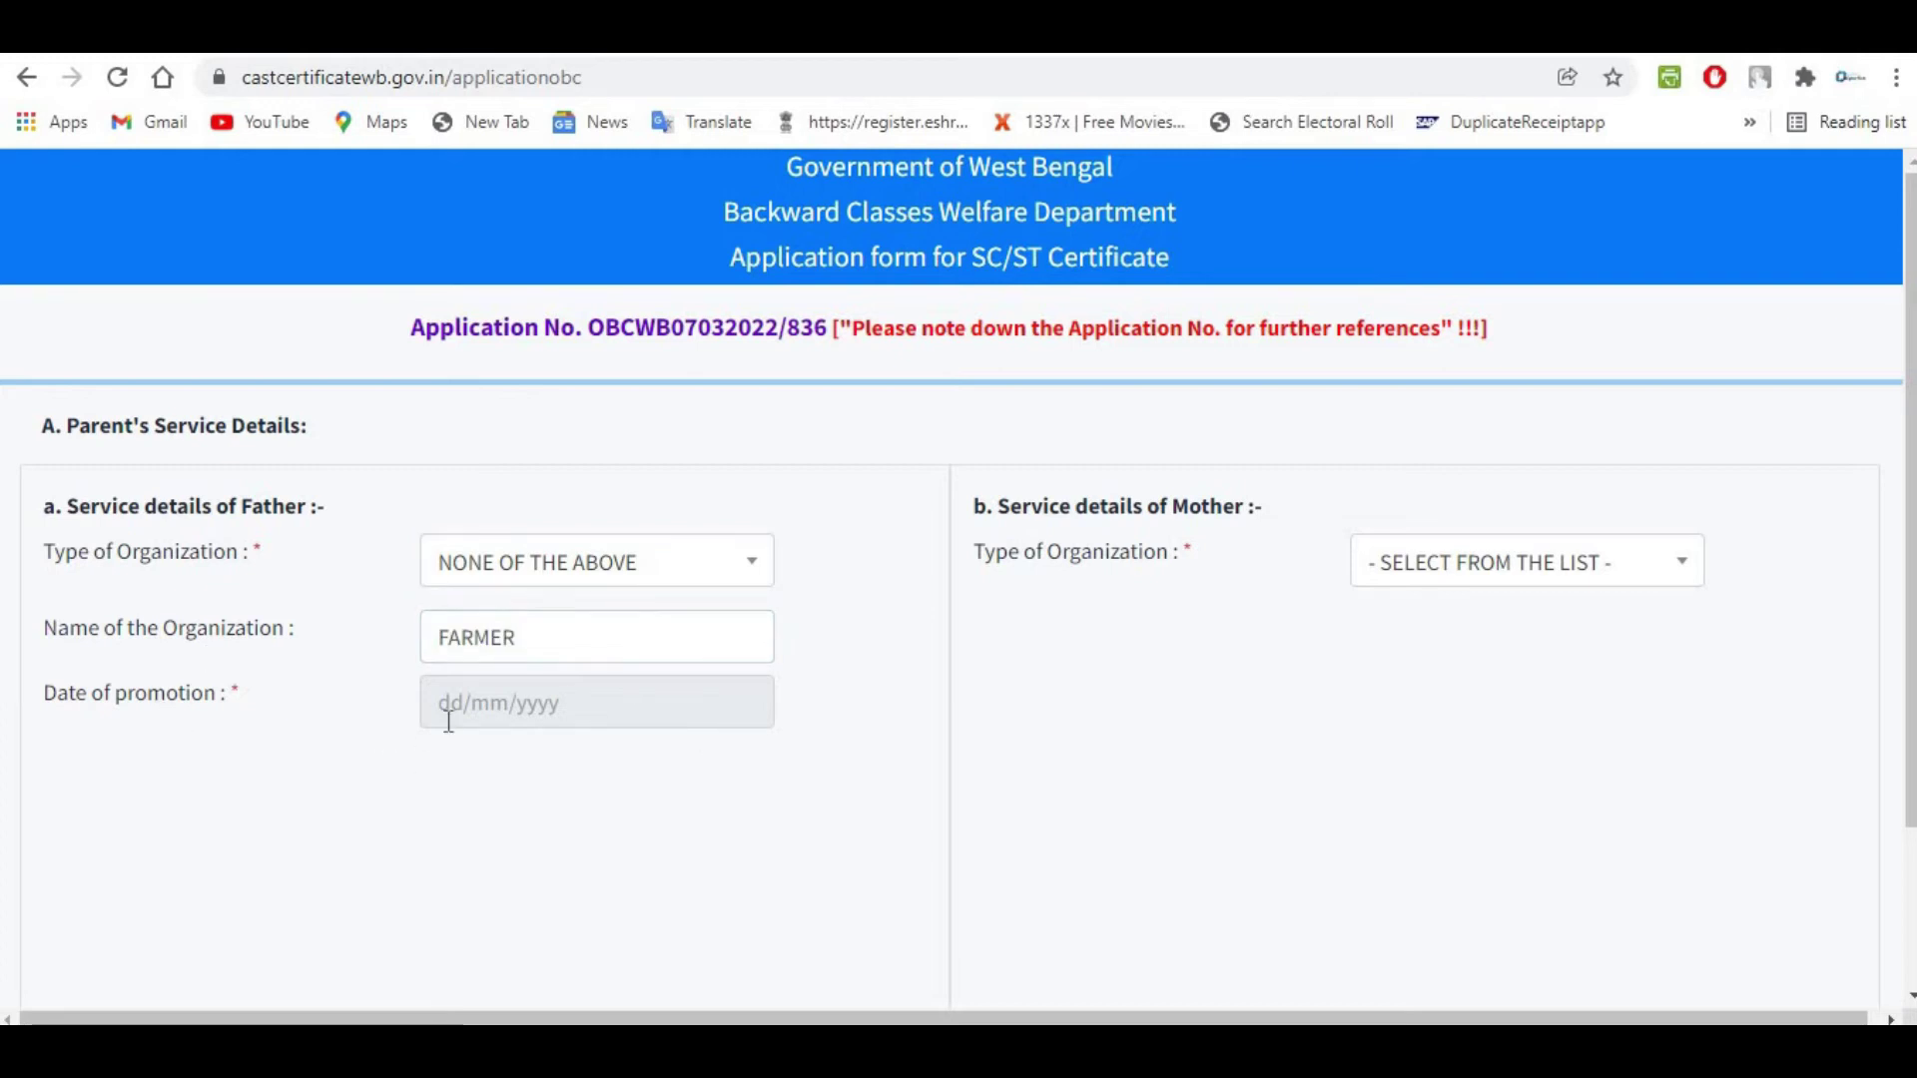
pyautogui.click(449, 719)
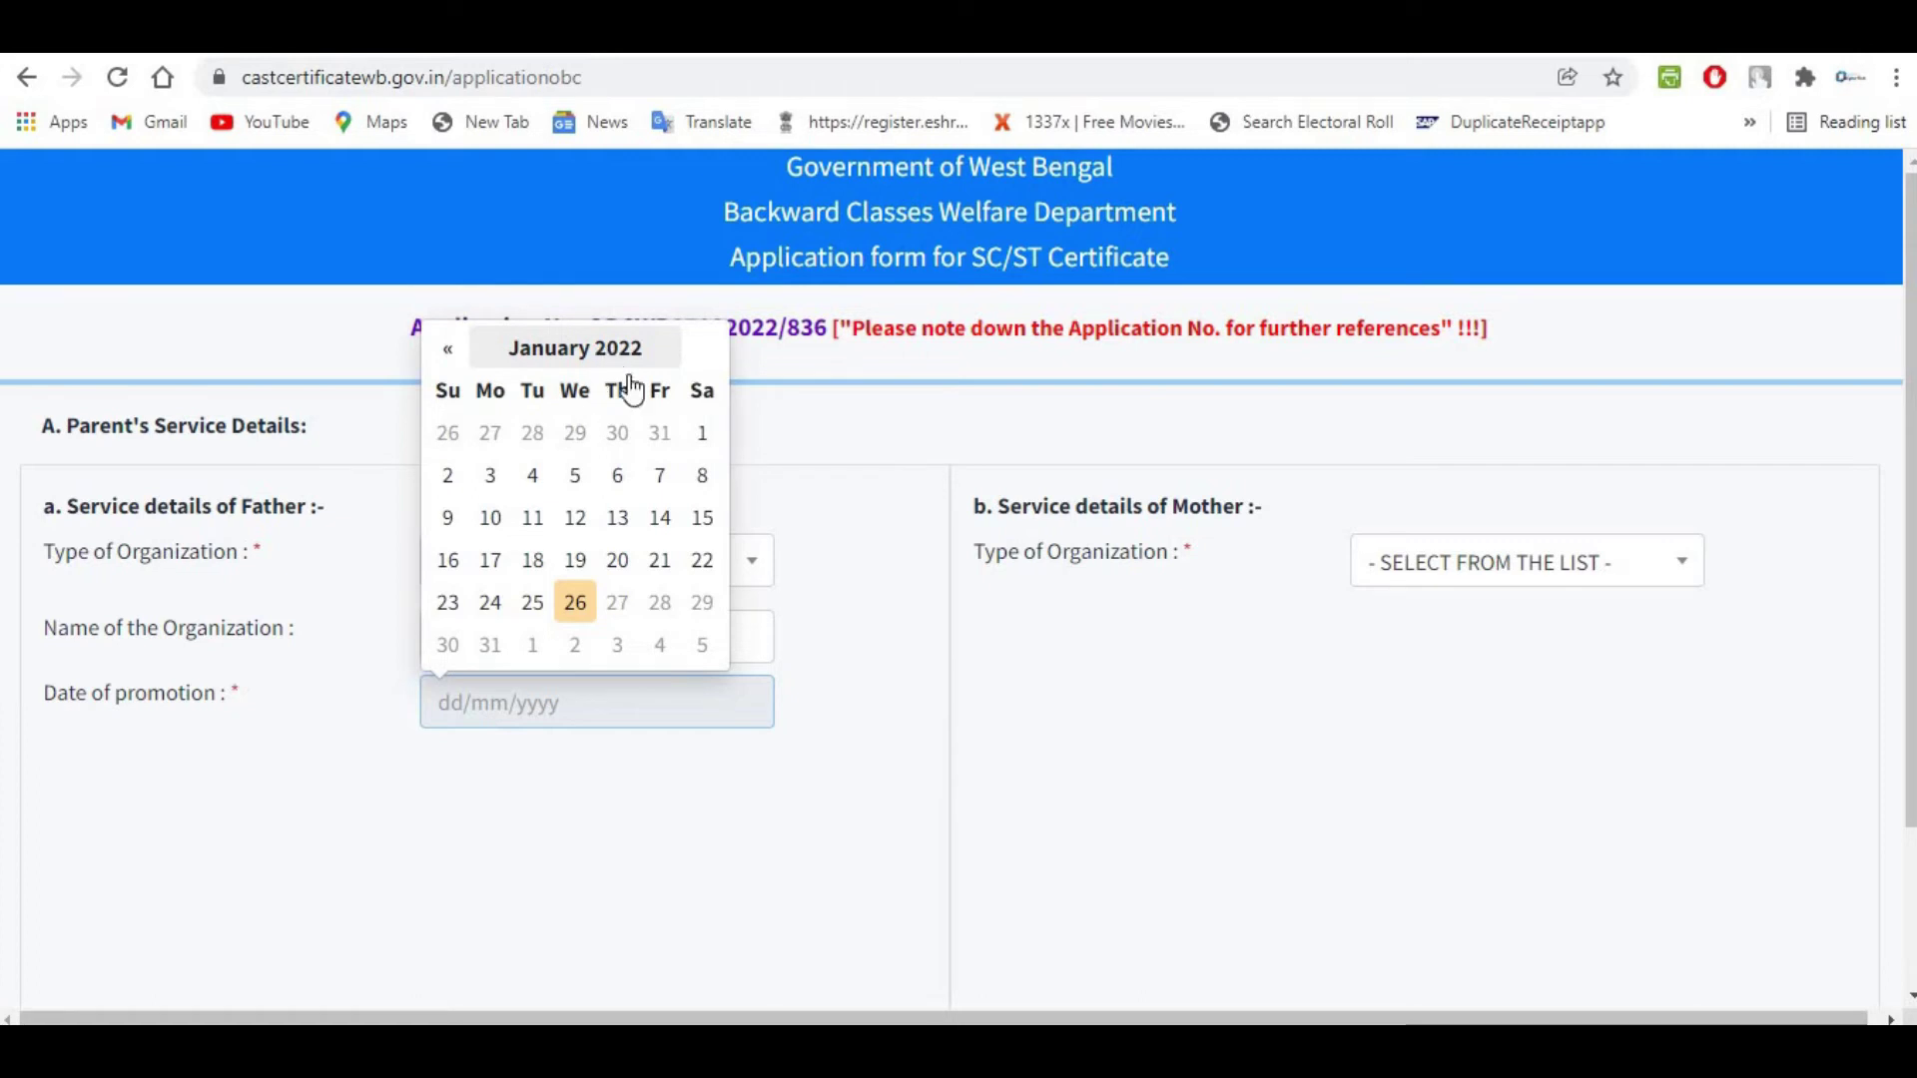
pyautogui.click(611, 352)
pyautogui.click(1098, 514)
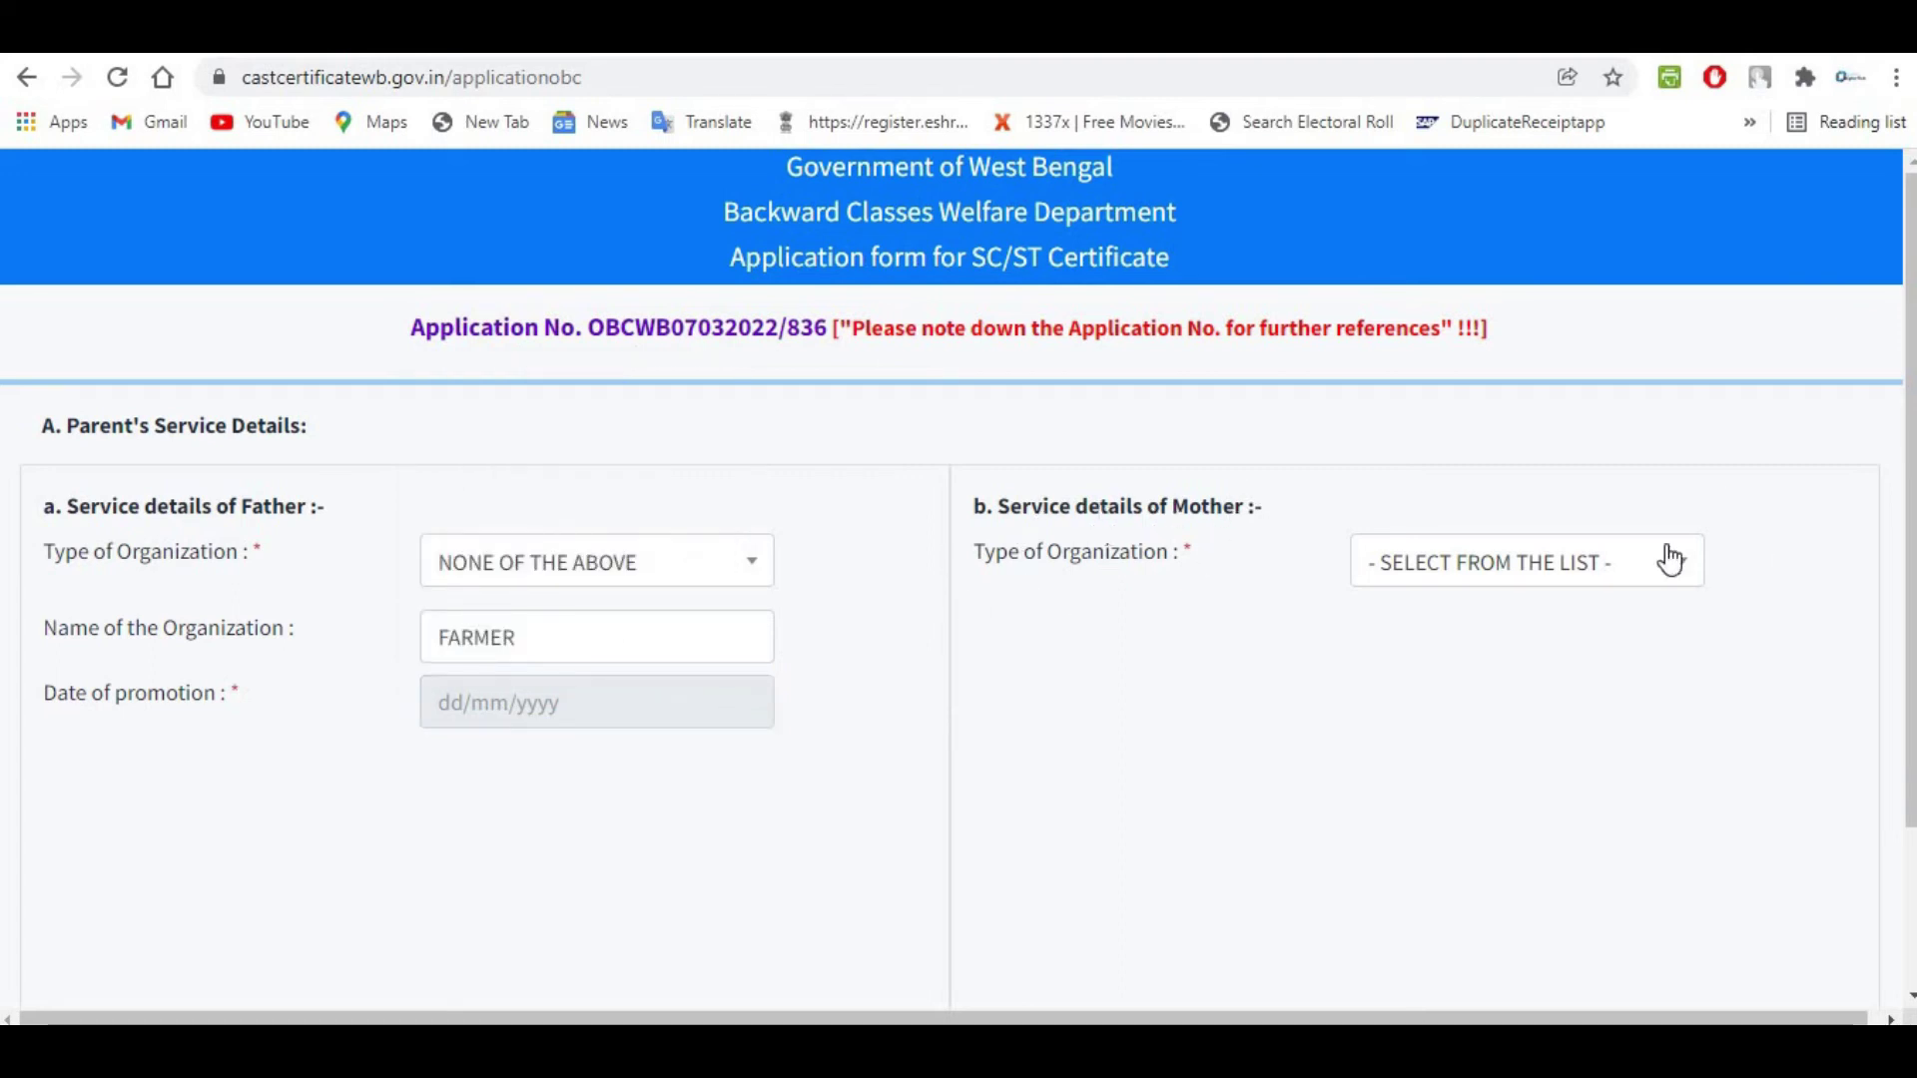
# Set the mother's type of organization to NONE OF THE ABOVE in her service details.
pyautogui.click(1519, 560)
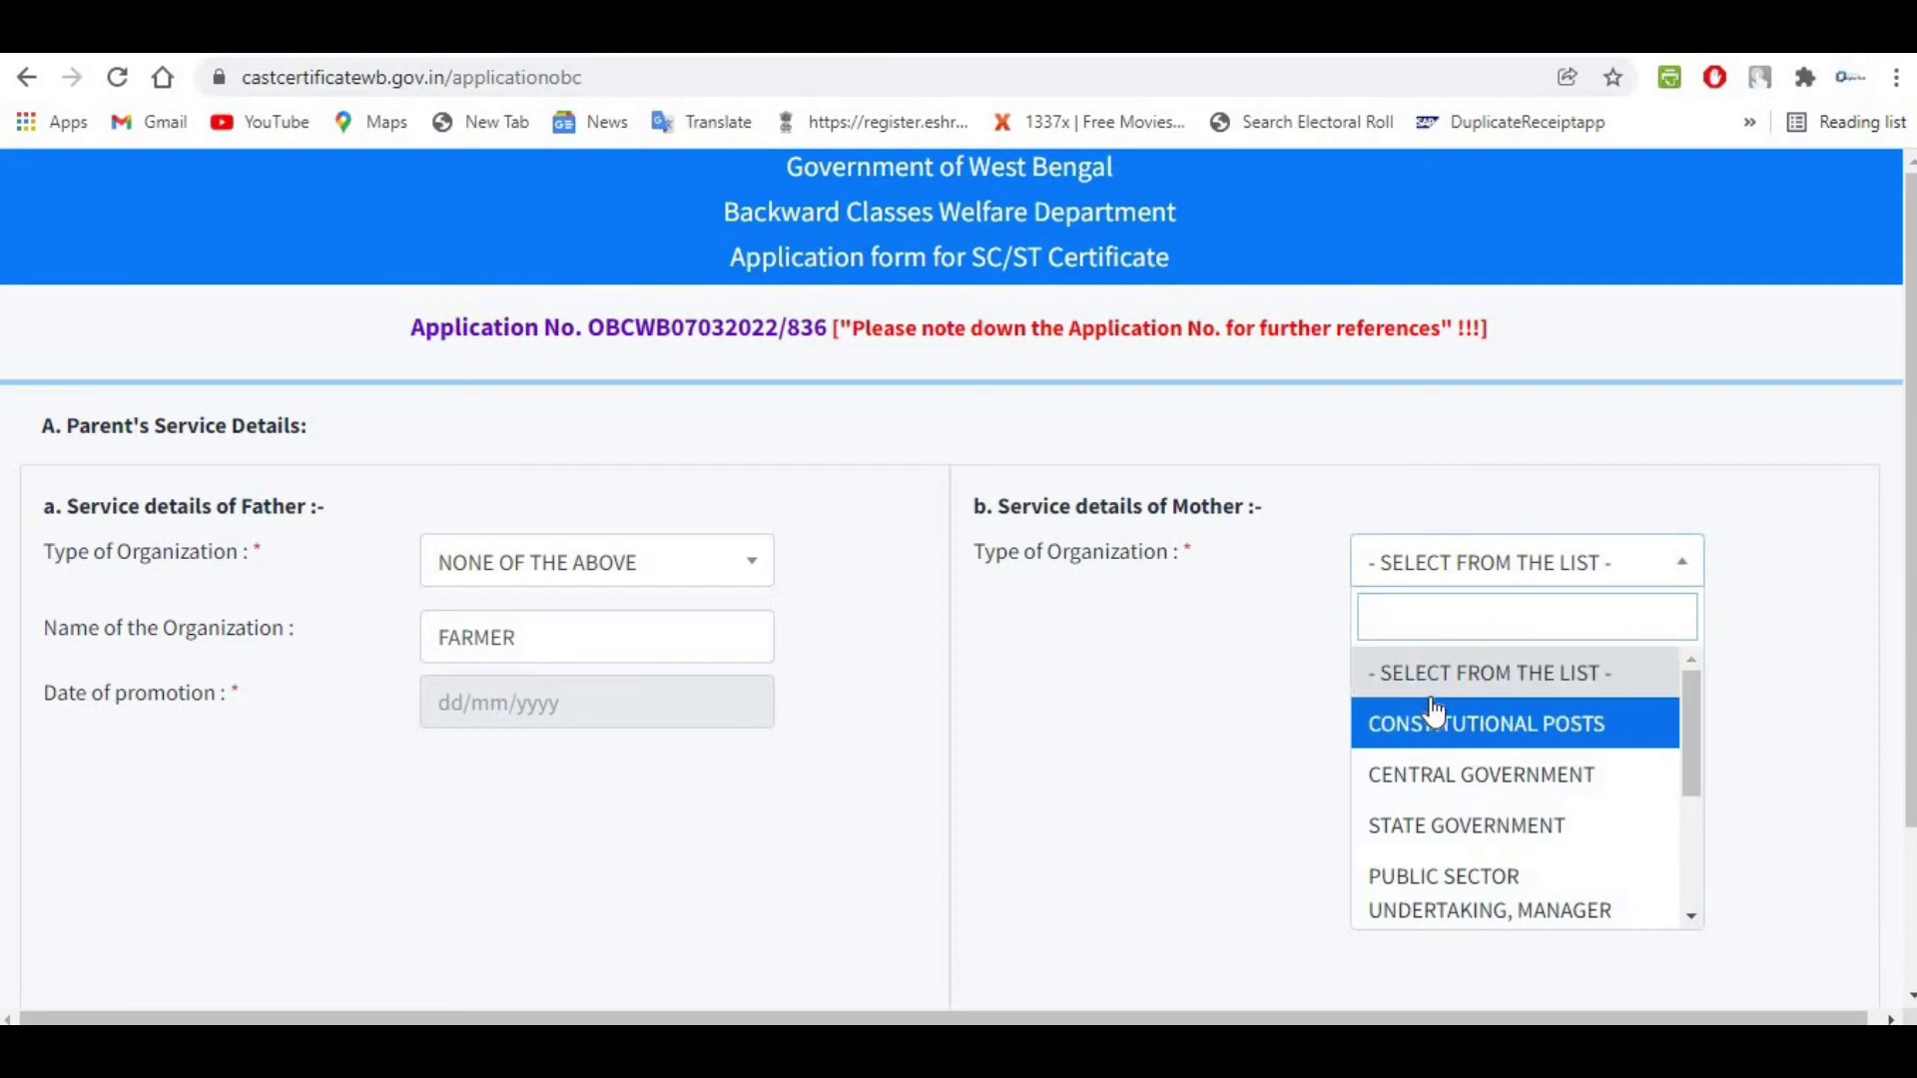
pyautogui.scroll(-3, 1553, 792)
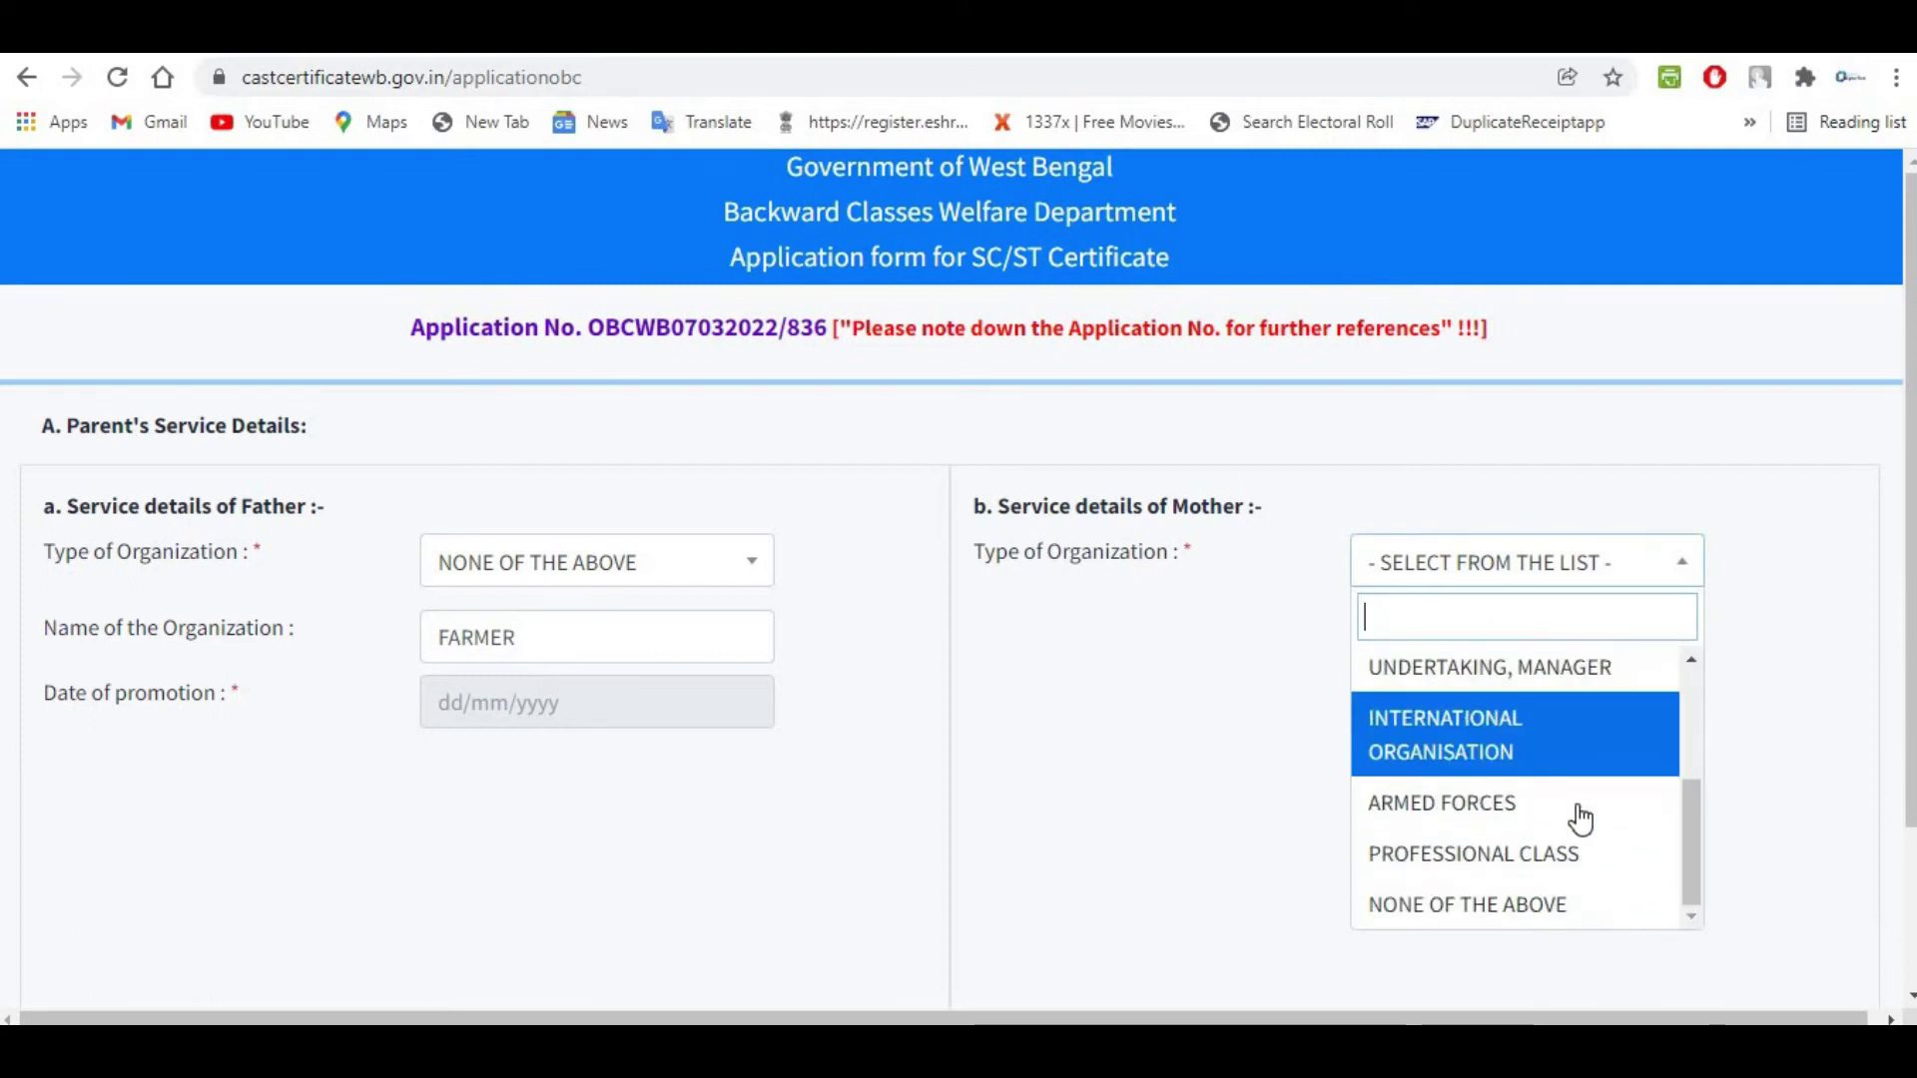
pyautogui.click(1507, 903)
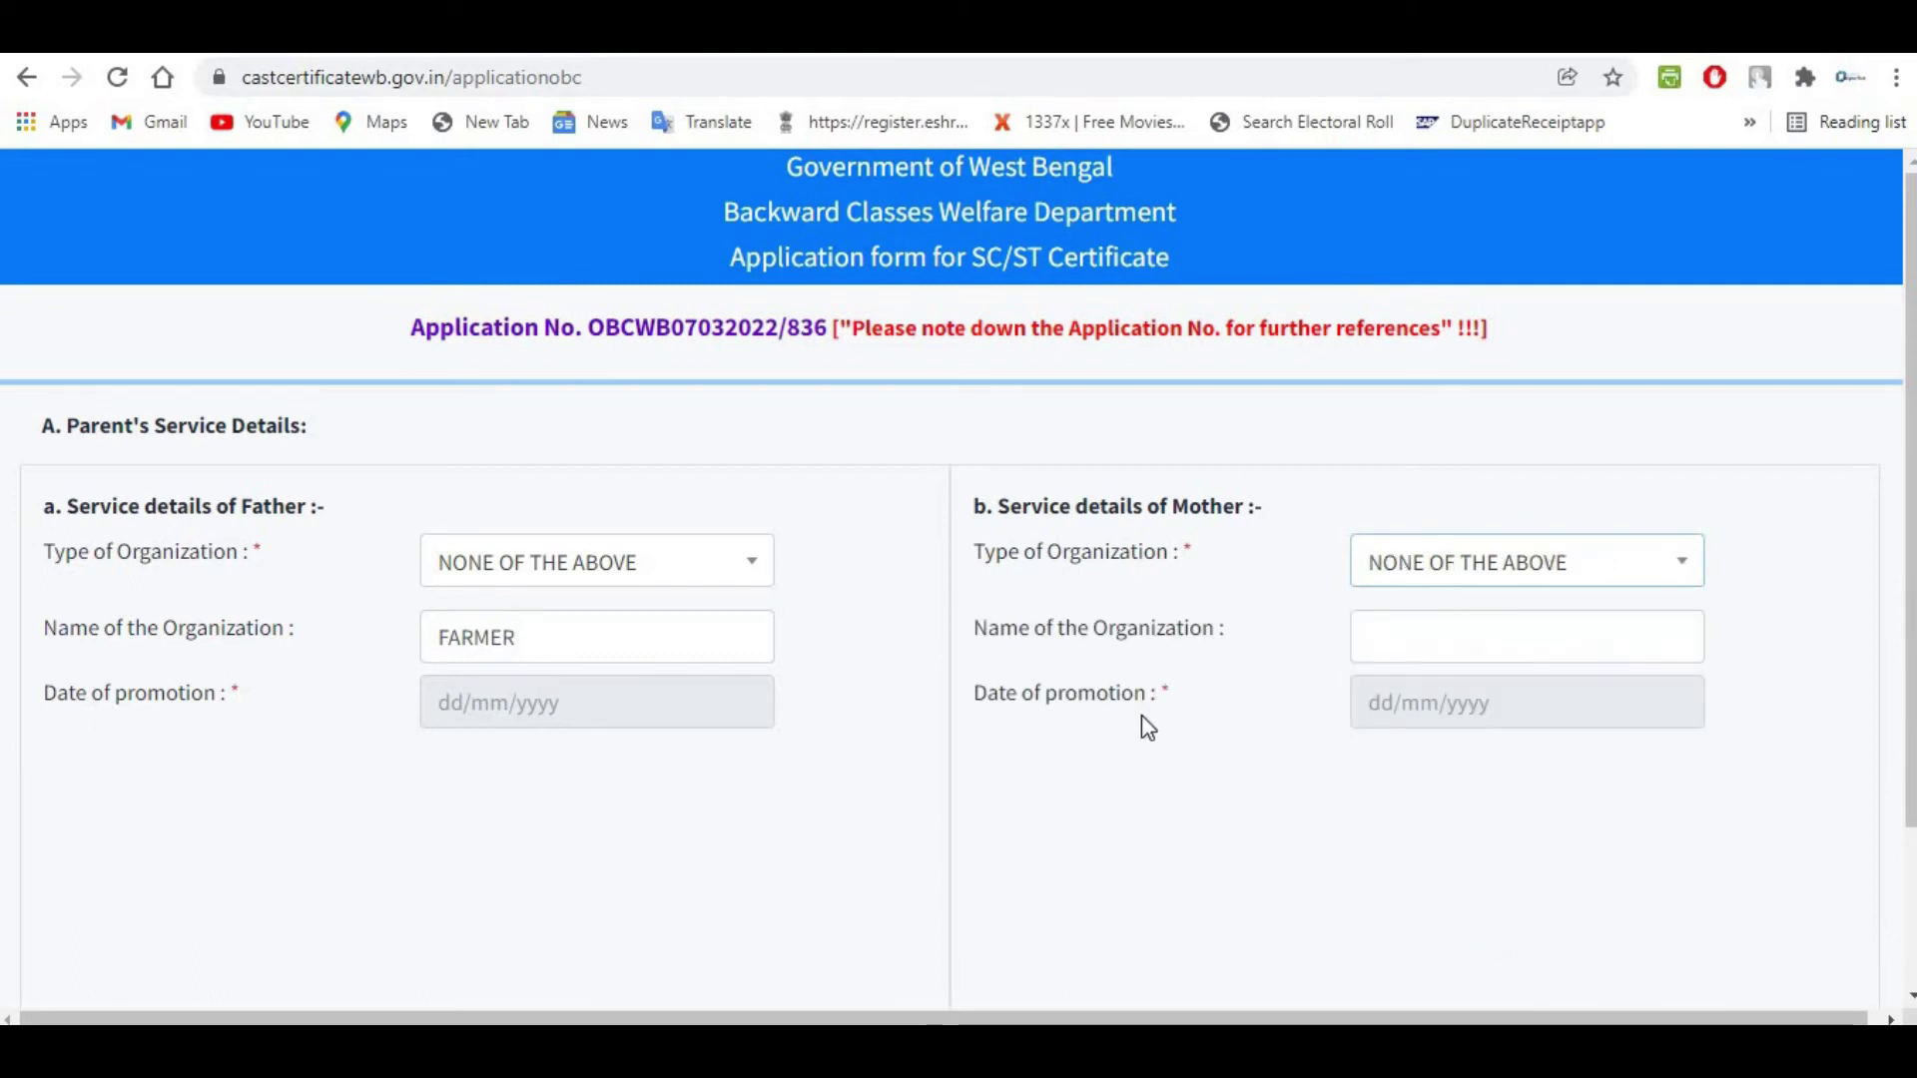
# Enter HOUSEWIFE as the mother's organization, set promotion dates 03/02/2010 for the father and 01/02/2012 for the mother, and confirm continuing.
pyautogui.click(1408, 641)
pyautogui.write('HOUSEWIFE')
pyautogui.scroll(-2, 1128, 394)
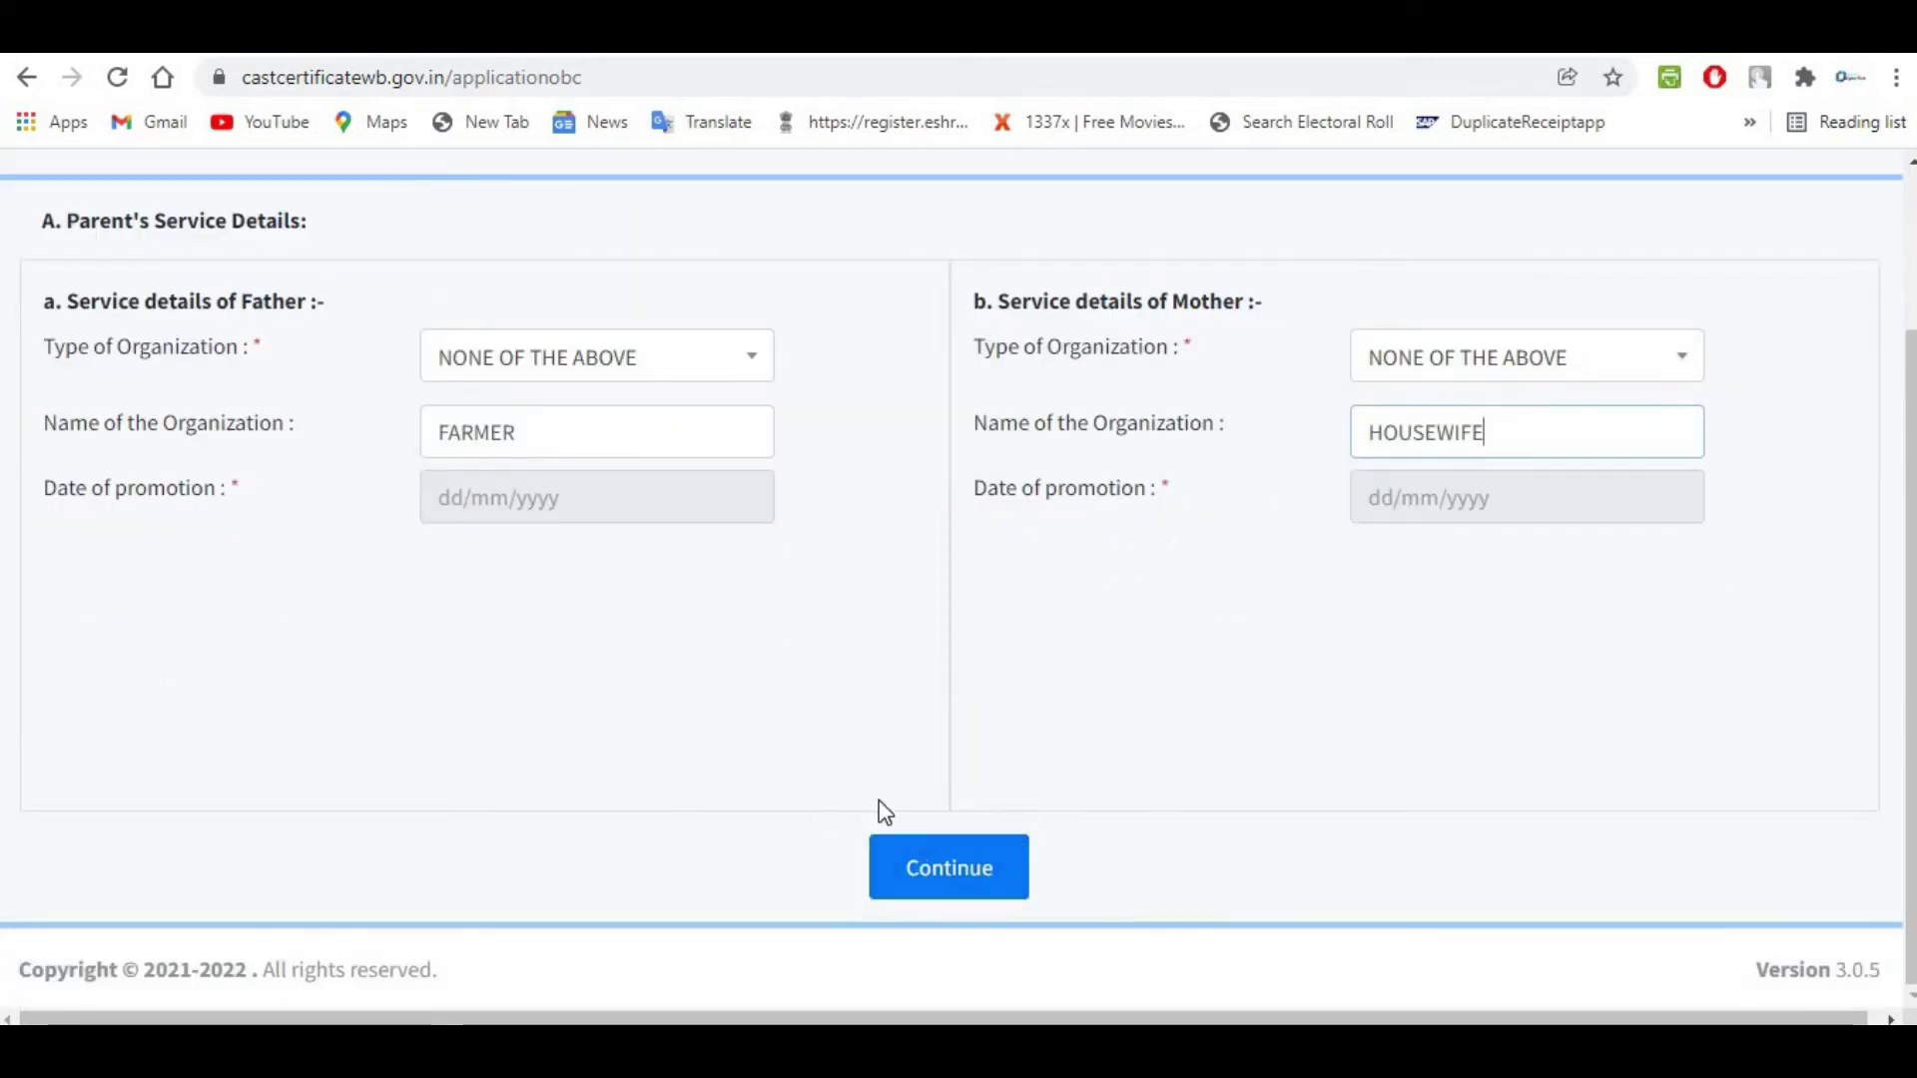
pyautogui.click(949, 885)
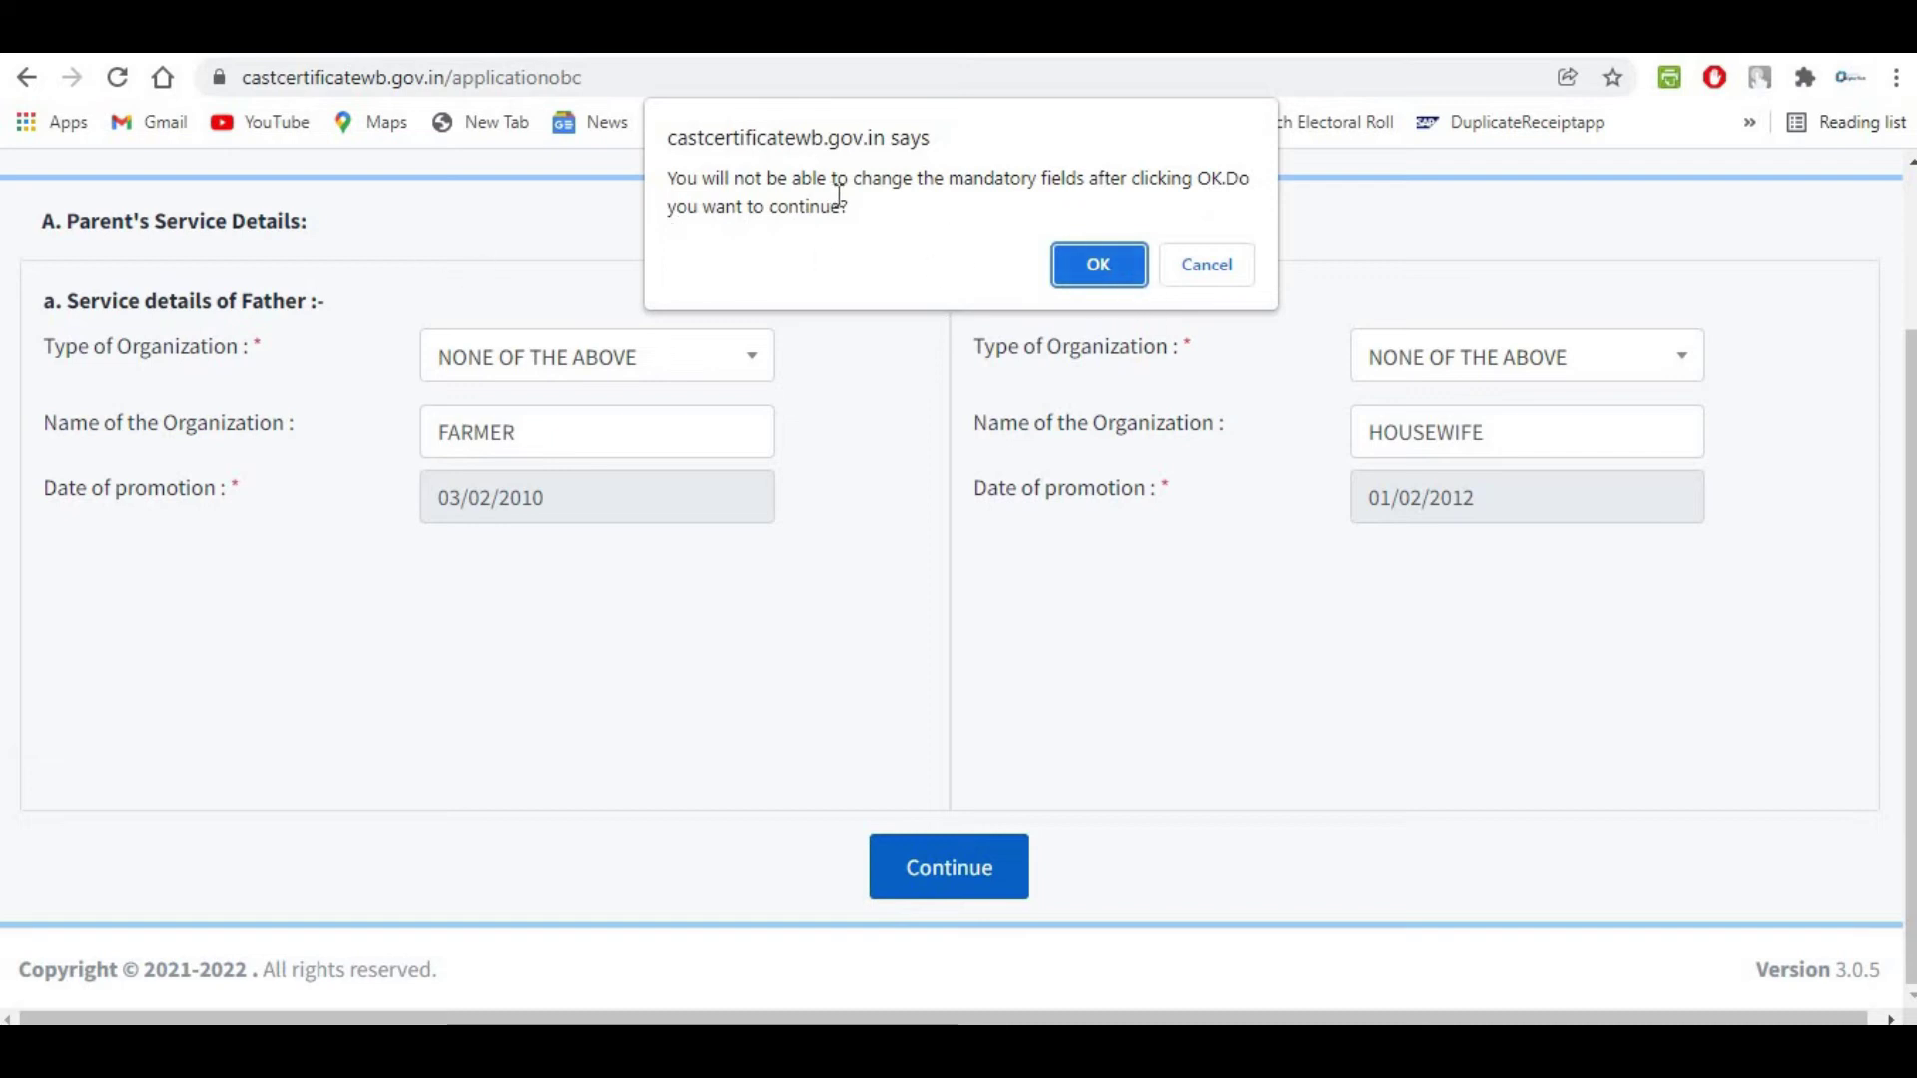
pyautogui.click(1098, 265)
# Fill all seven agricultural land holding fields, from location to percentage of total irrigated land holding, with NIL.
pyautogui.scroll(-6, 968, 451)
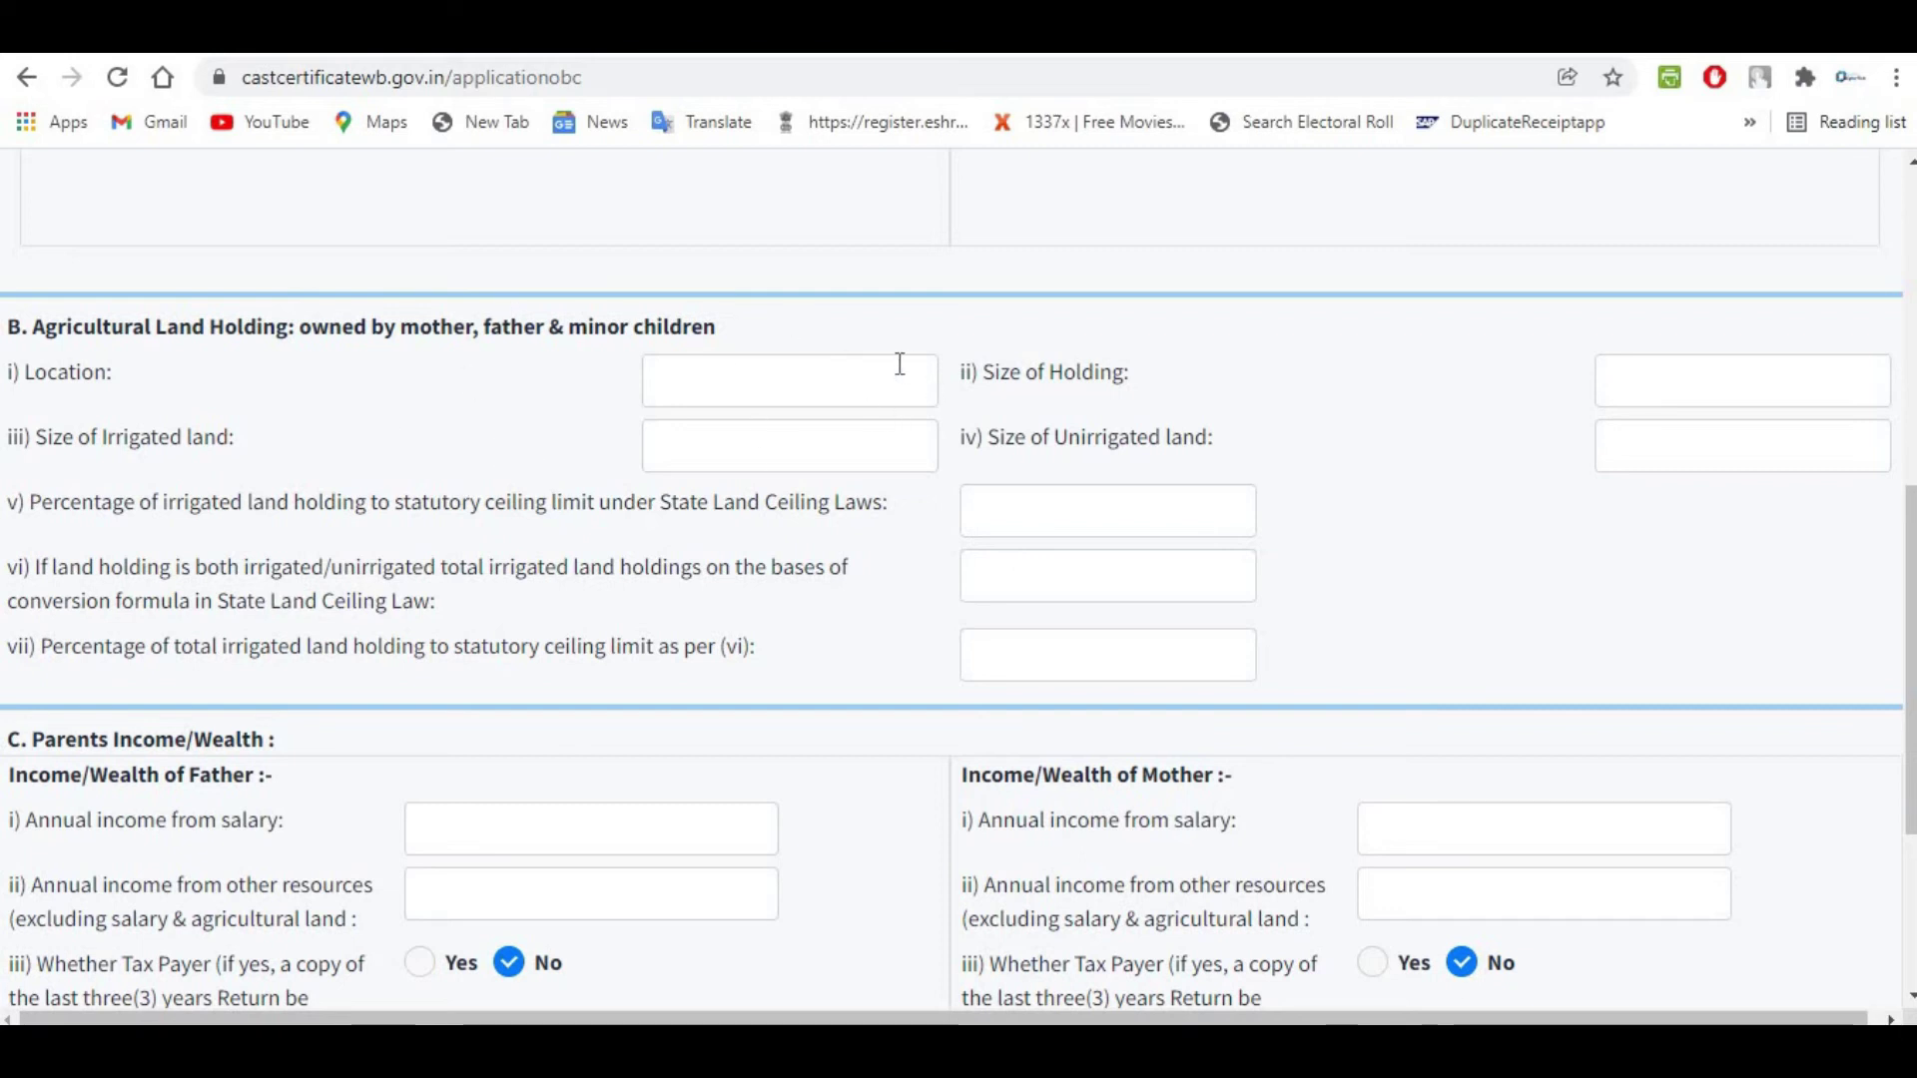
pyautogui.click(783, 379)
pyautogui.write('NIL')
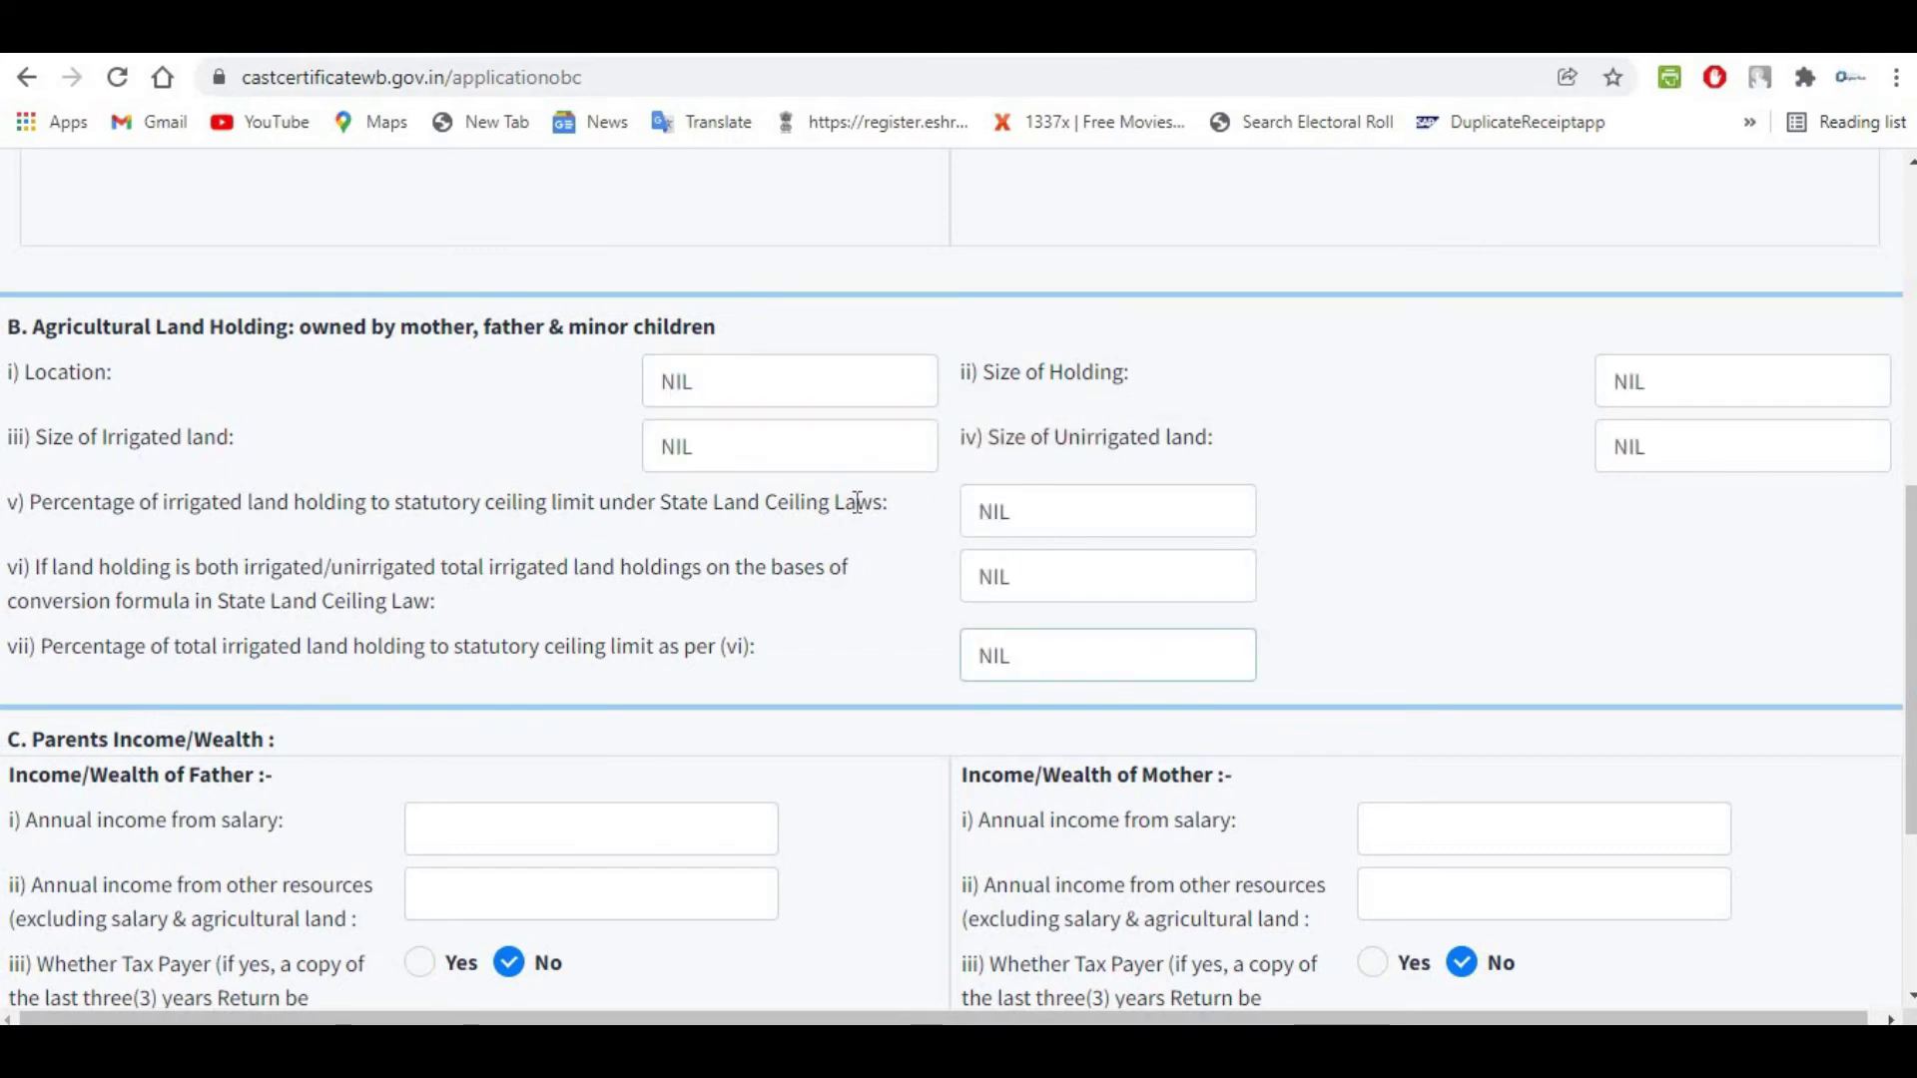
# Set the father's annual income from salary to 60000 and his annual income from other resources to 0.
pyautogui.scroll(-3, 283, 439)
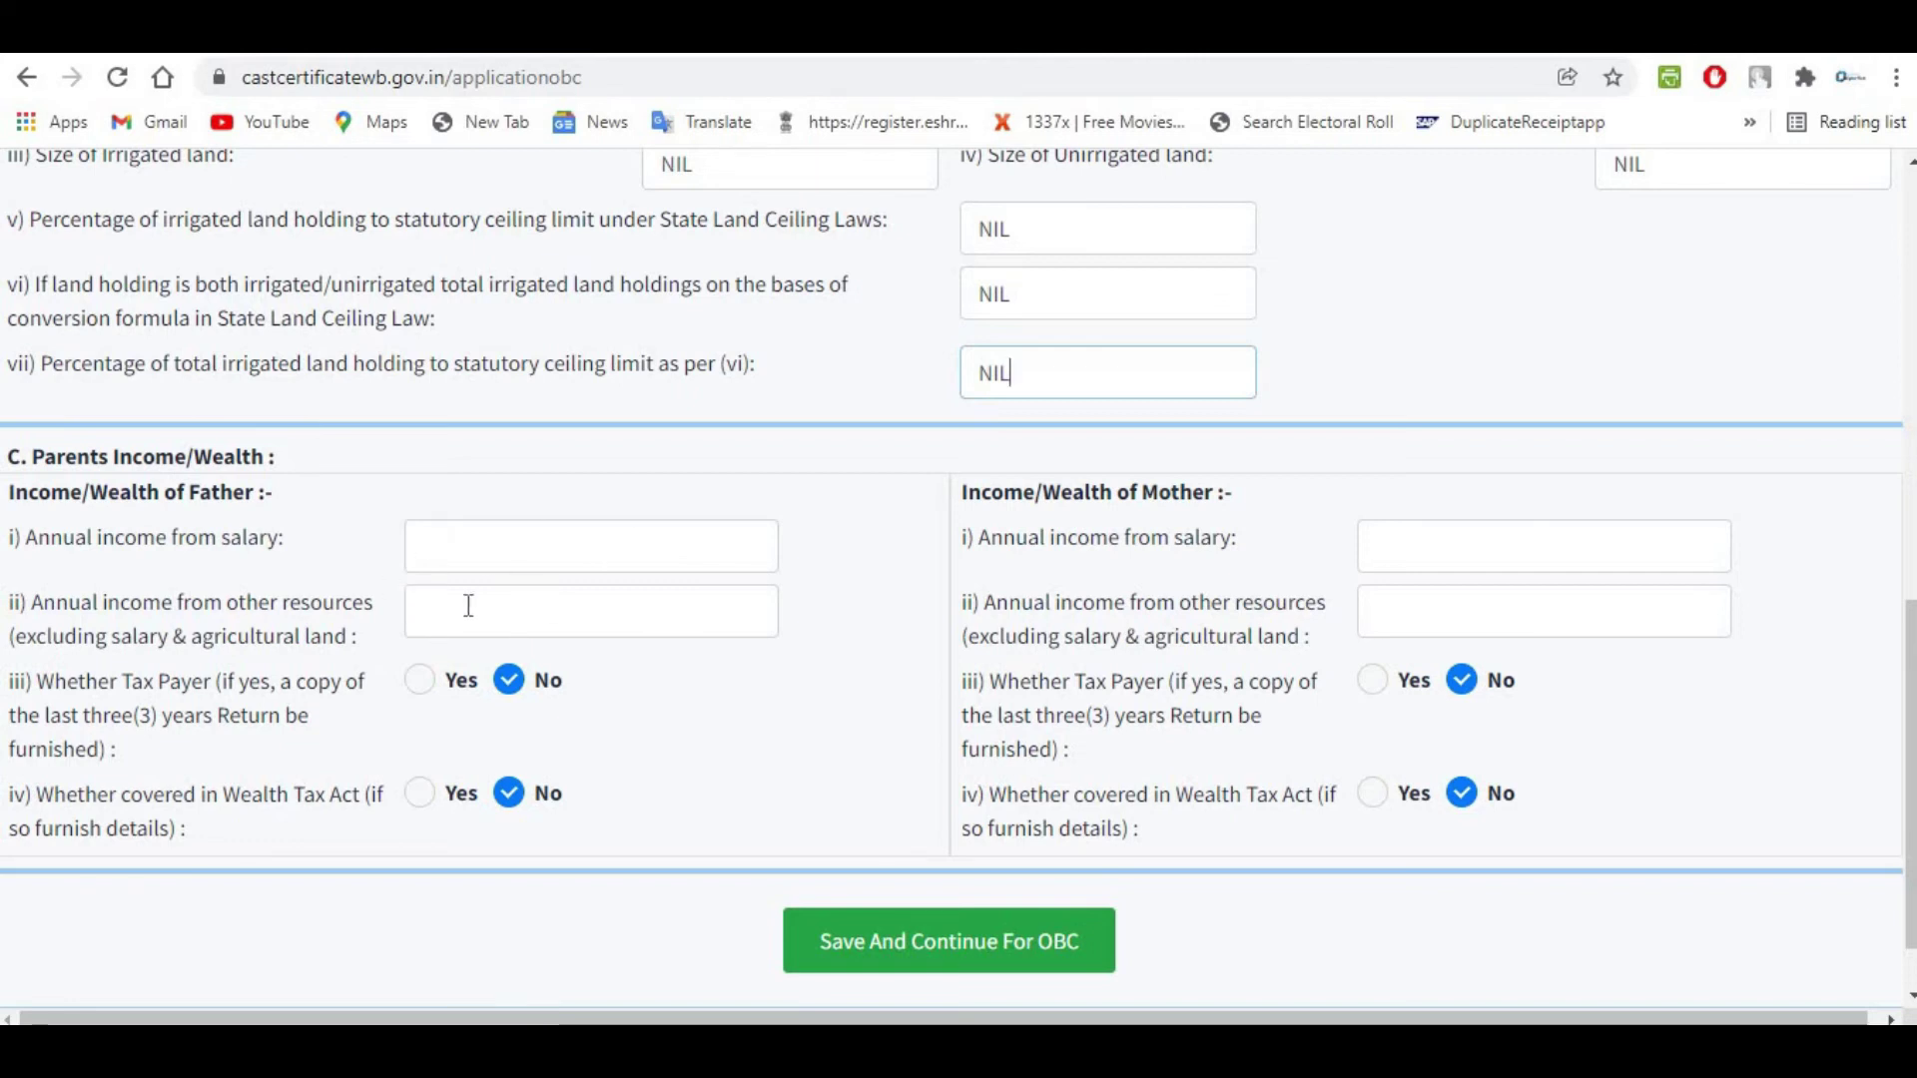
pyautogui.click(492, 549)
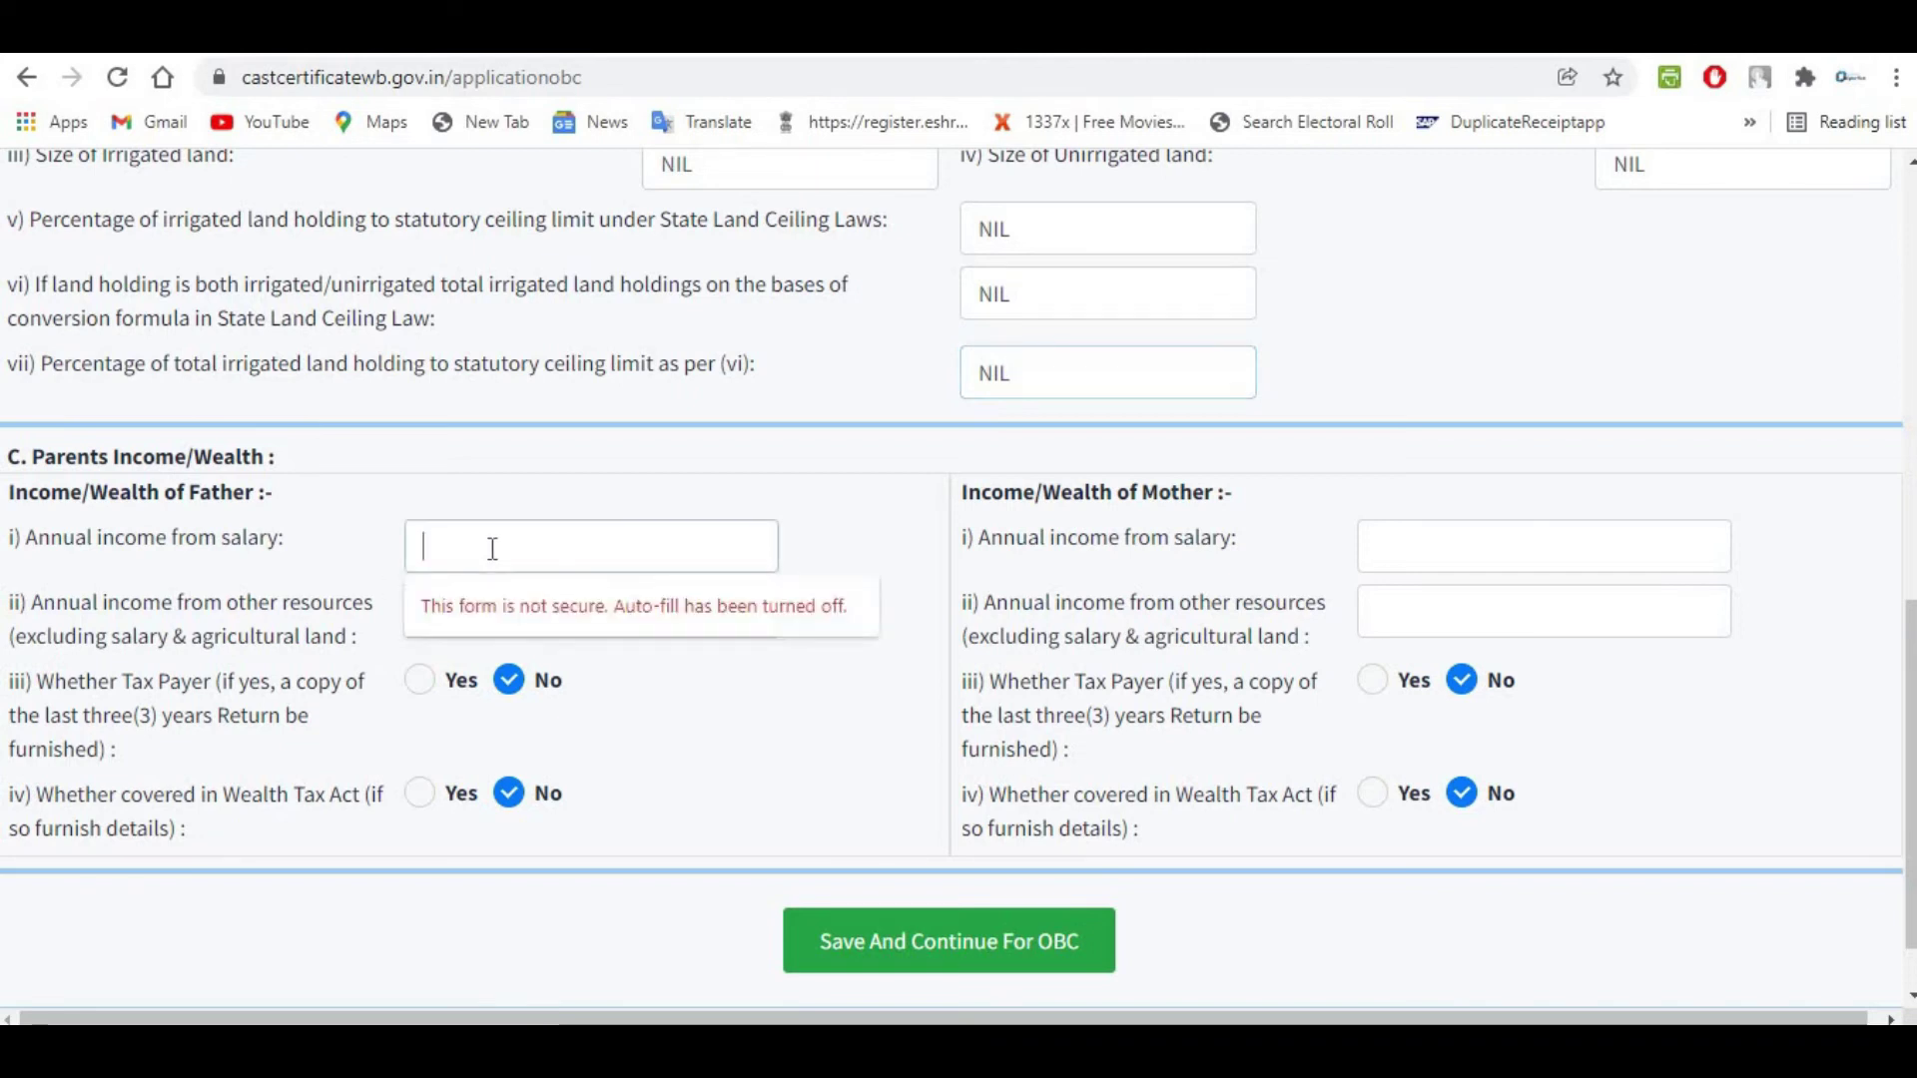
pyautogui.write('60000')
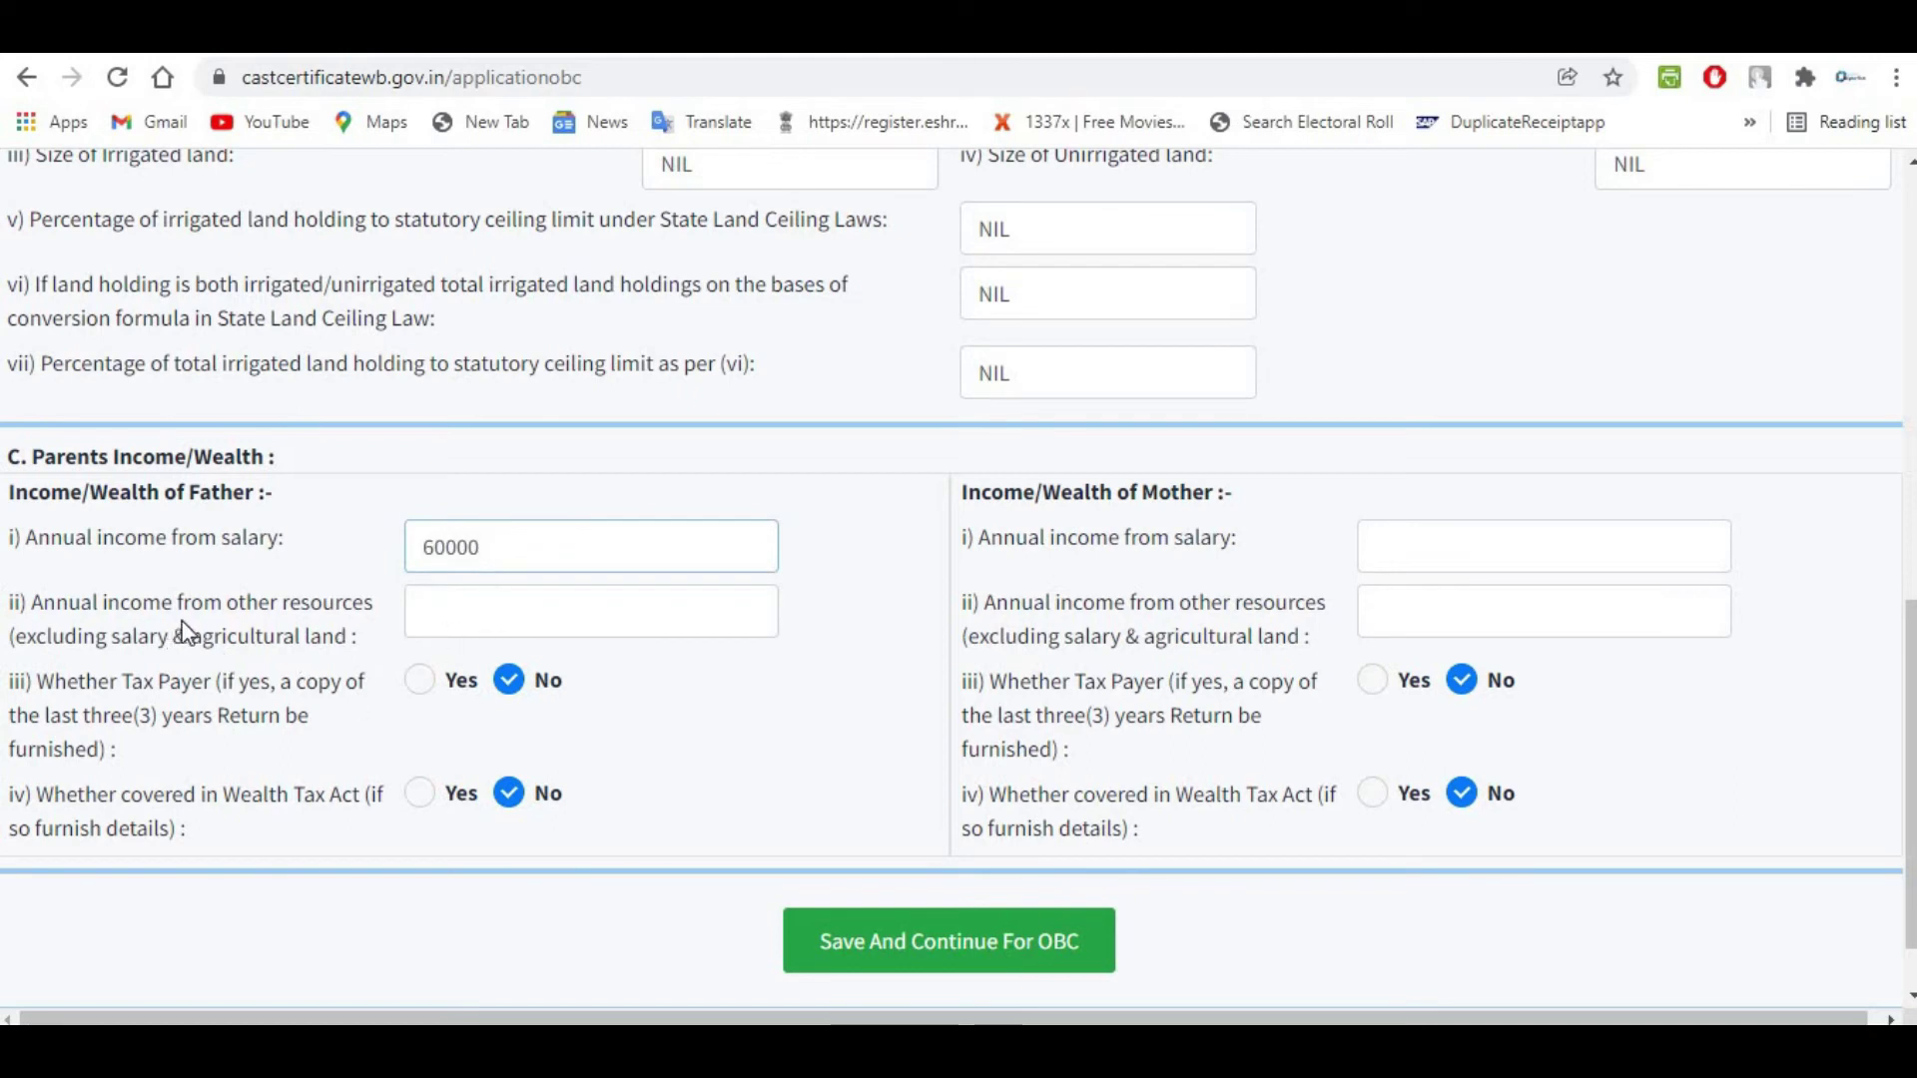
pyautogui.click(425, 618)
pyautogui.write('0')
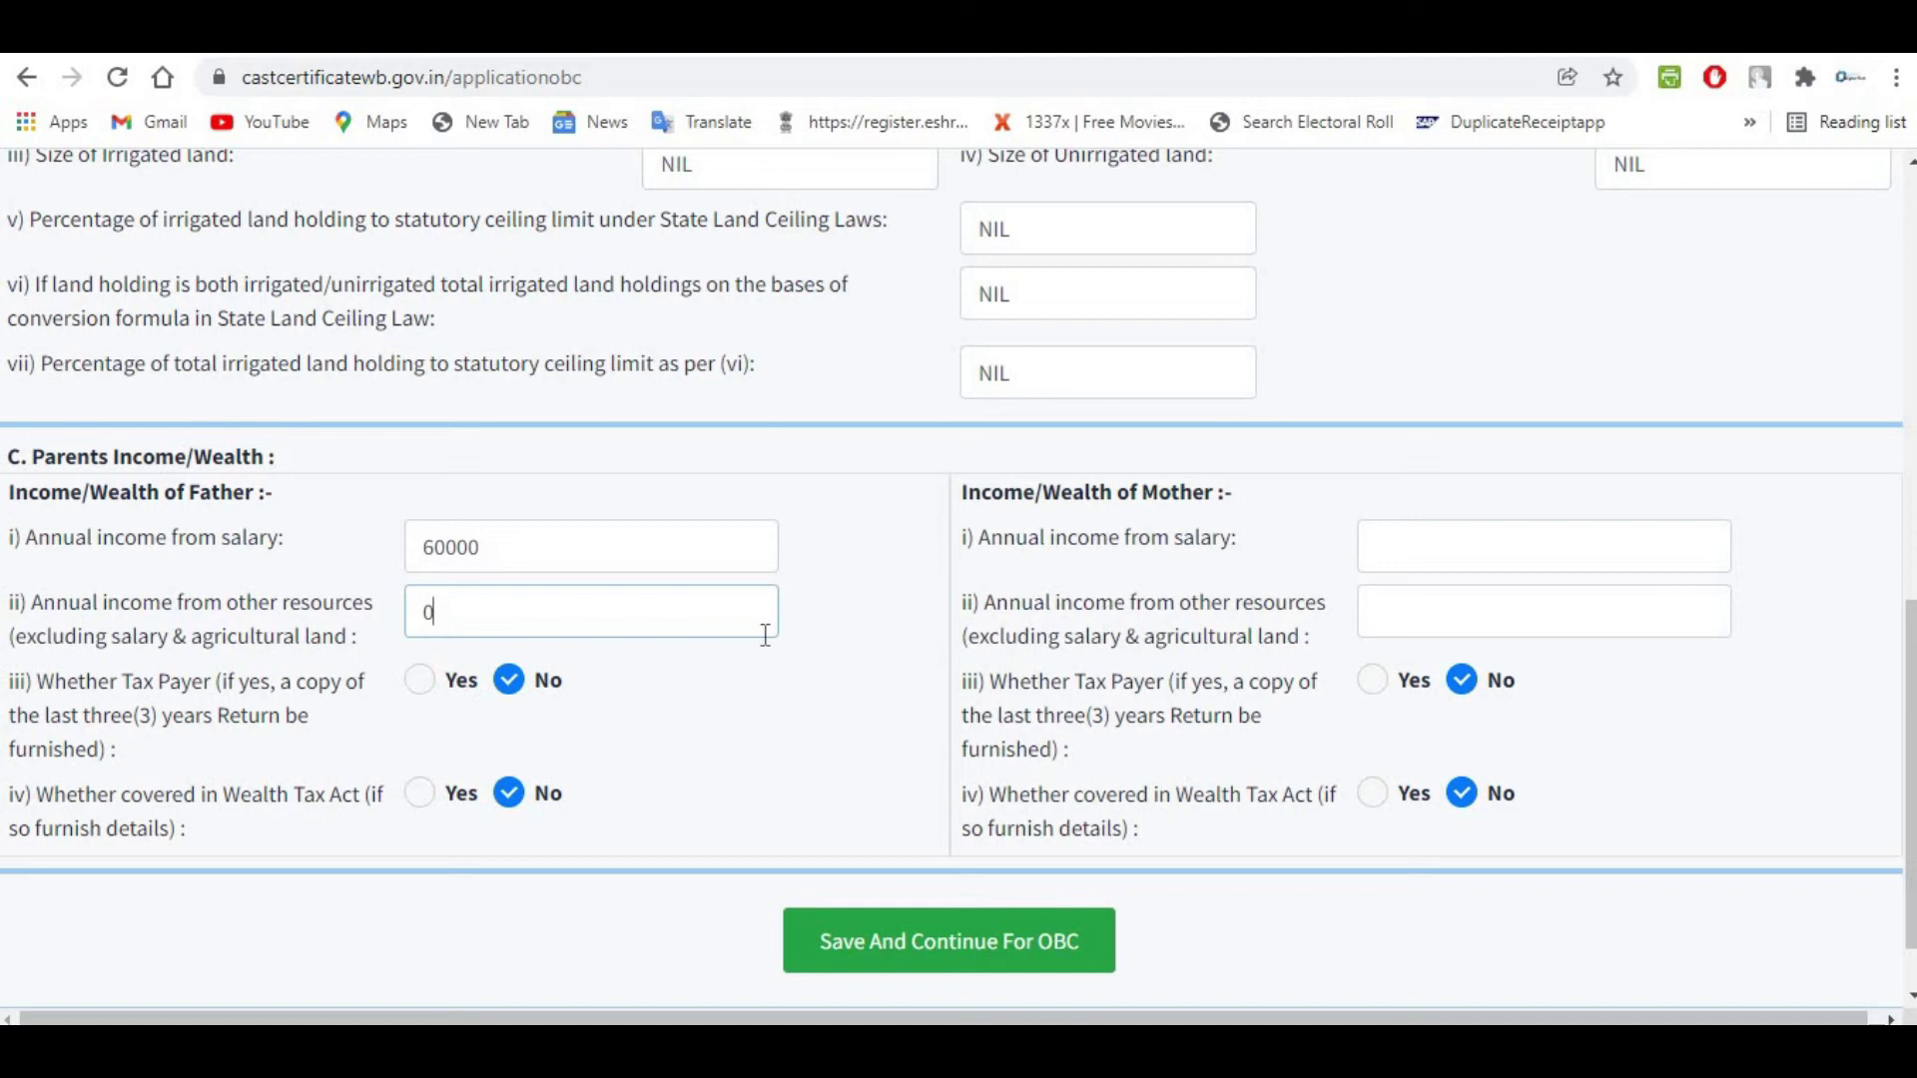
# Set both of the mother's annual income fields to 0, then save and continue the OBC application to the document upload.
pyautogui.click(1468, 547)
pyautogui.write('0')
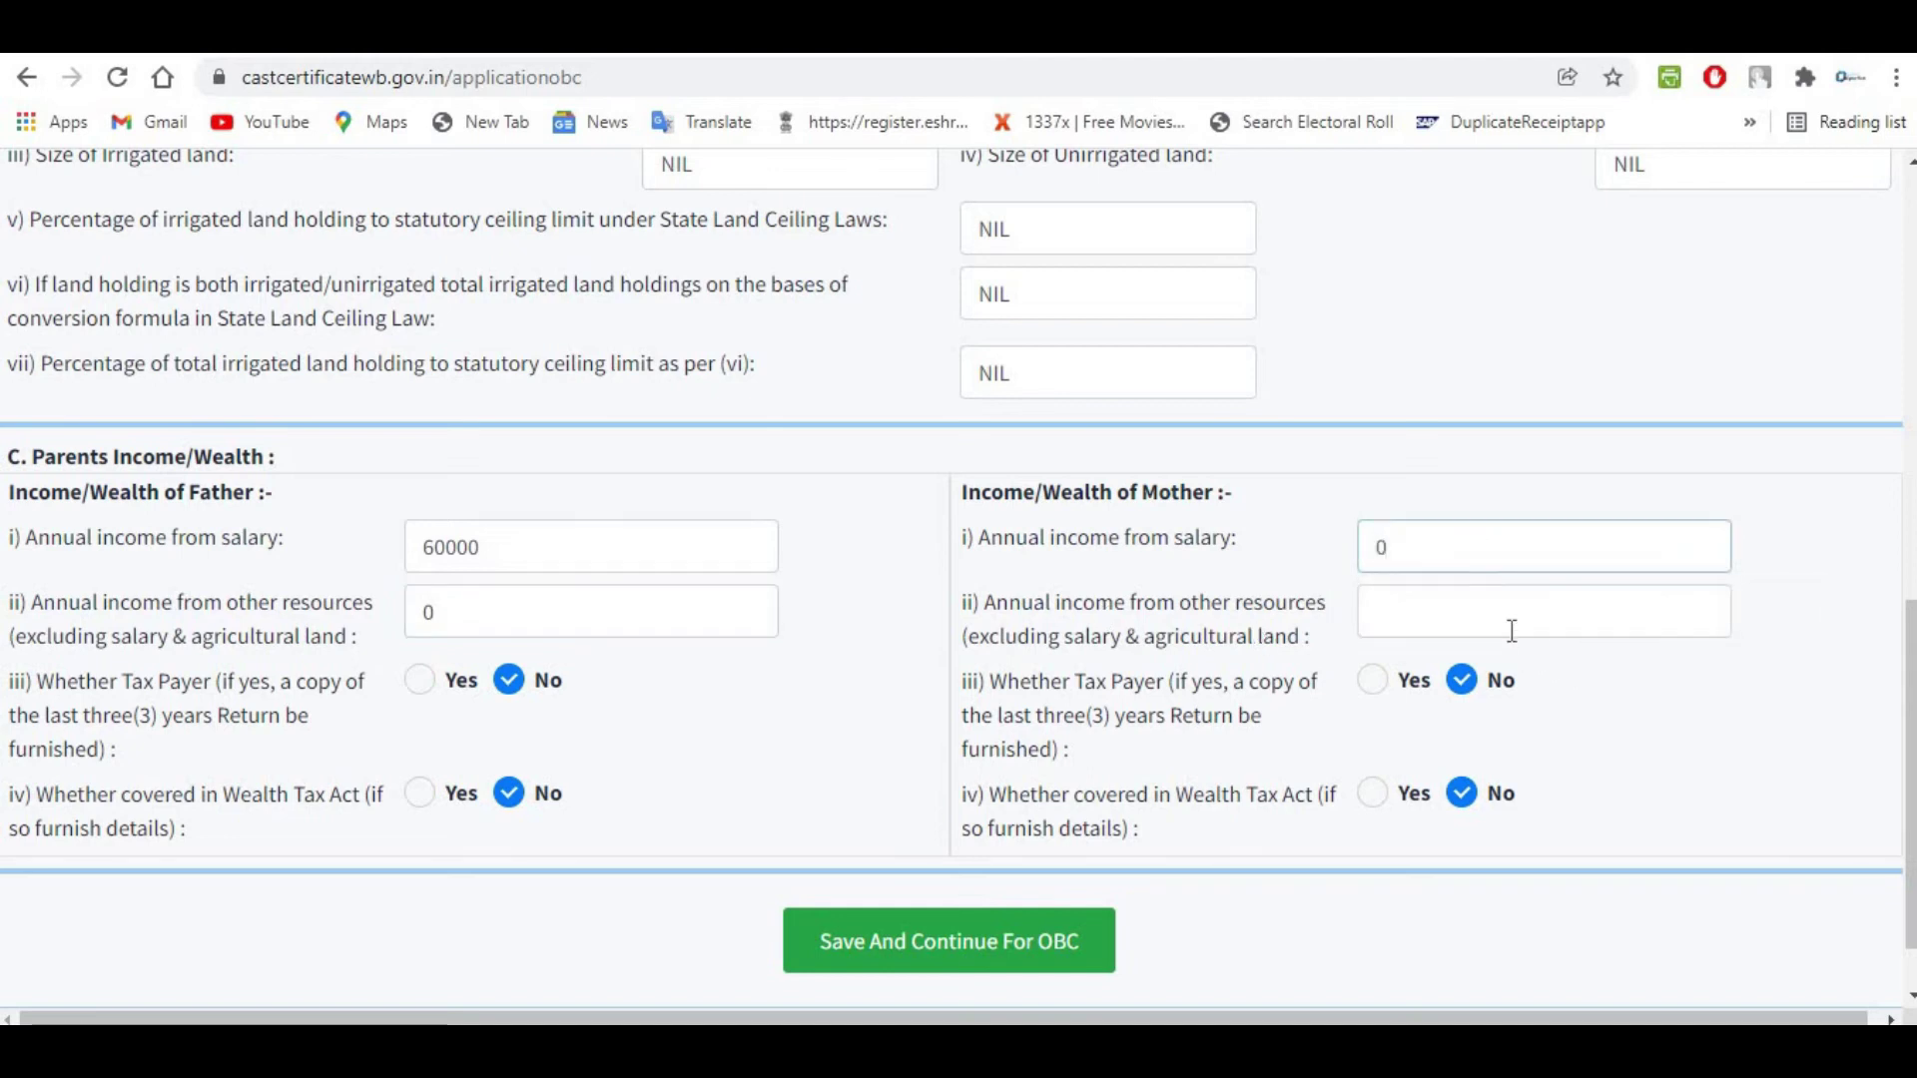
pyautogui.click(1512, 631)
pyautogui.write('0')
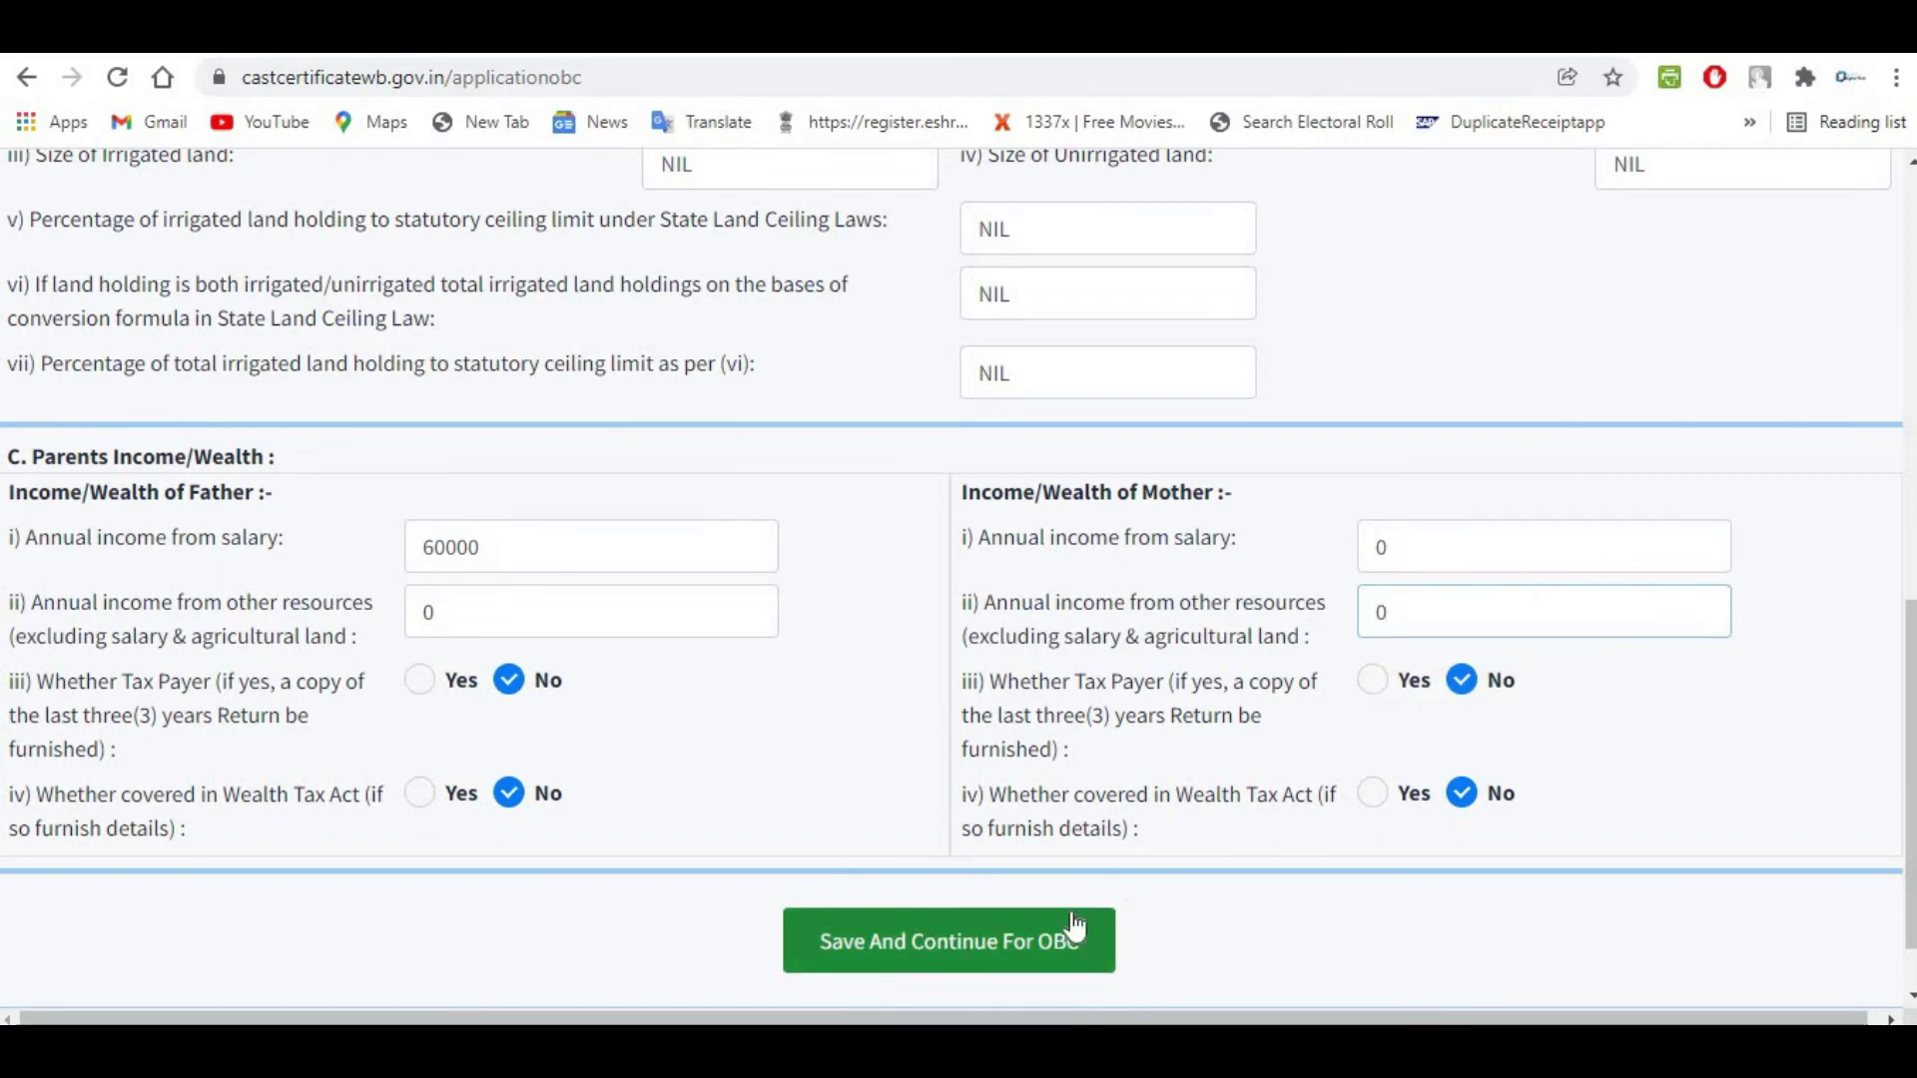
pyautogui.click(925, 940)
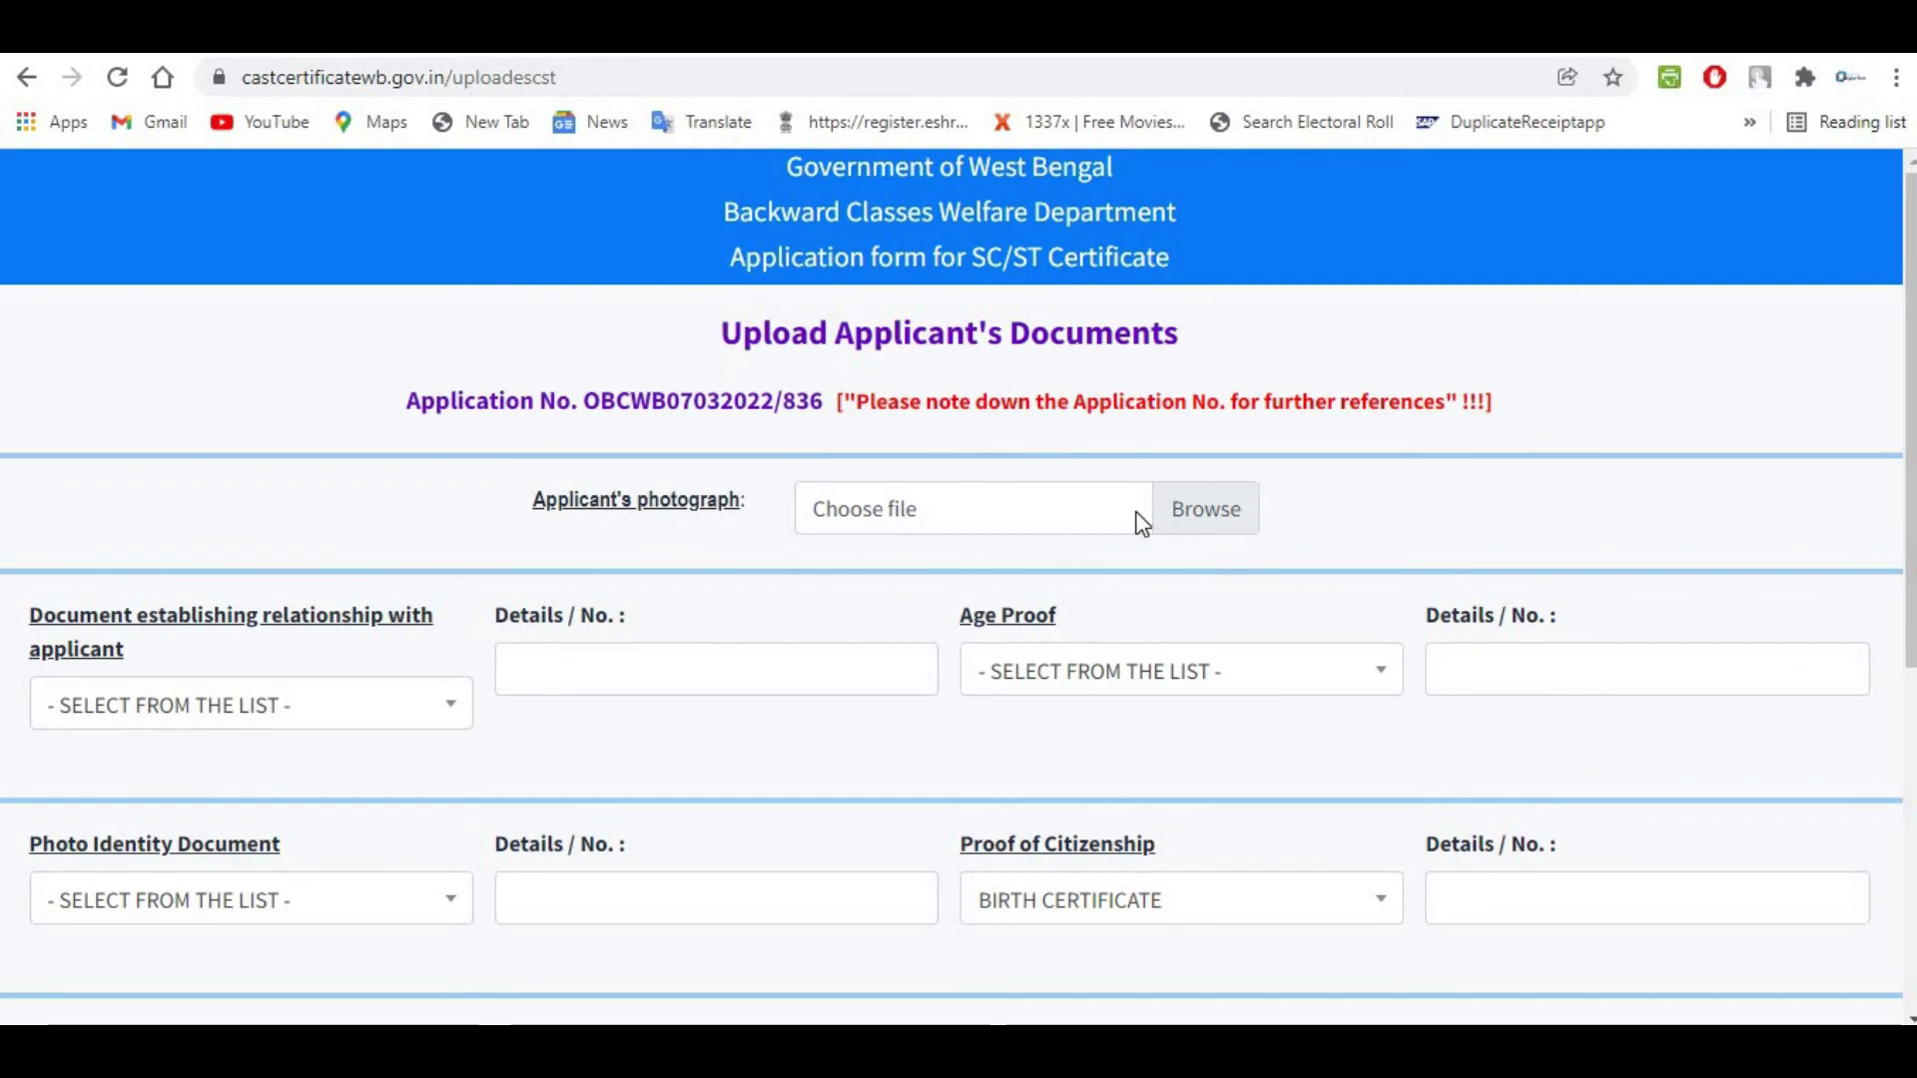
# Choose BLOOD RELATION CHART as the document establishing relationship with the applicant and BIRTH CERTIFICATE as the age proof.
pyautogui.scroll(-3, 963, 494)
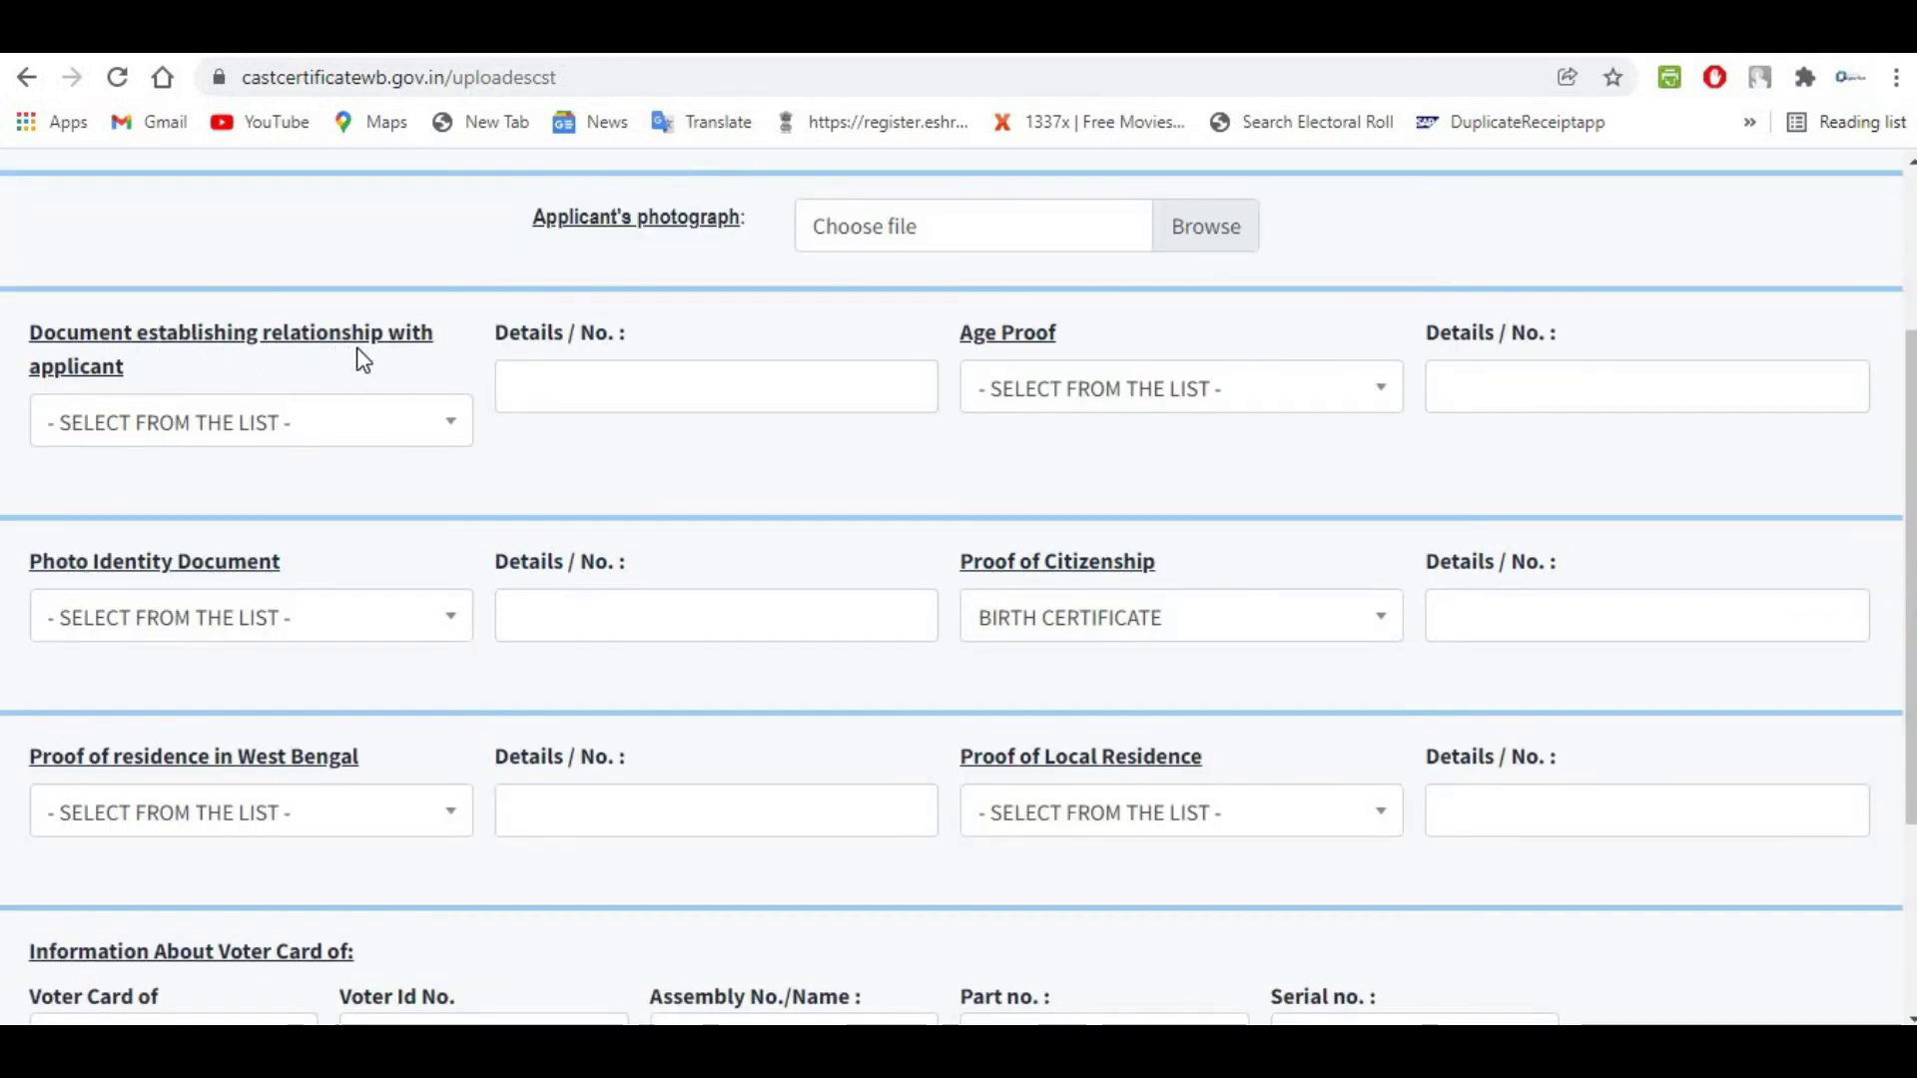
pyautogui.click(293, 427)
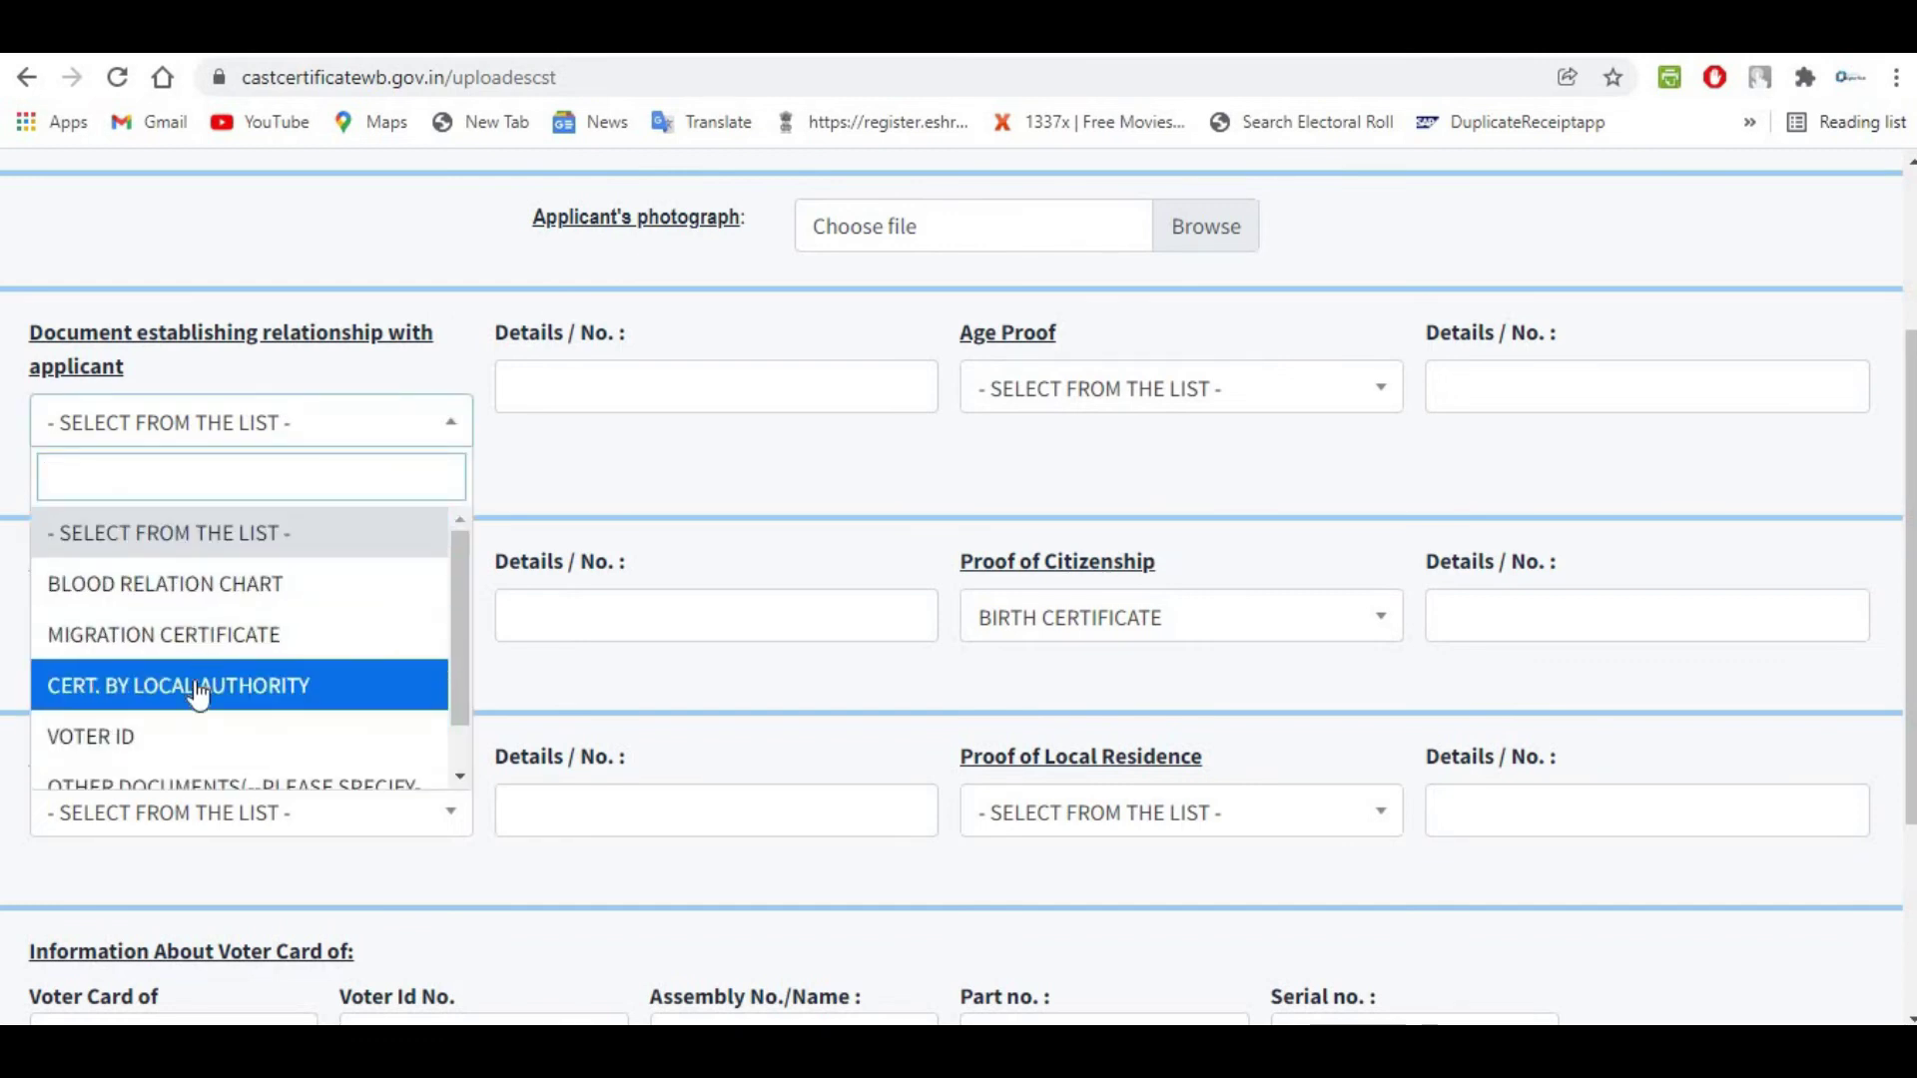
pyautogui.click(211, 589)
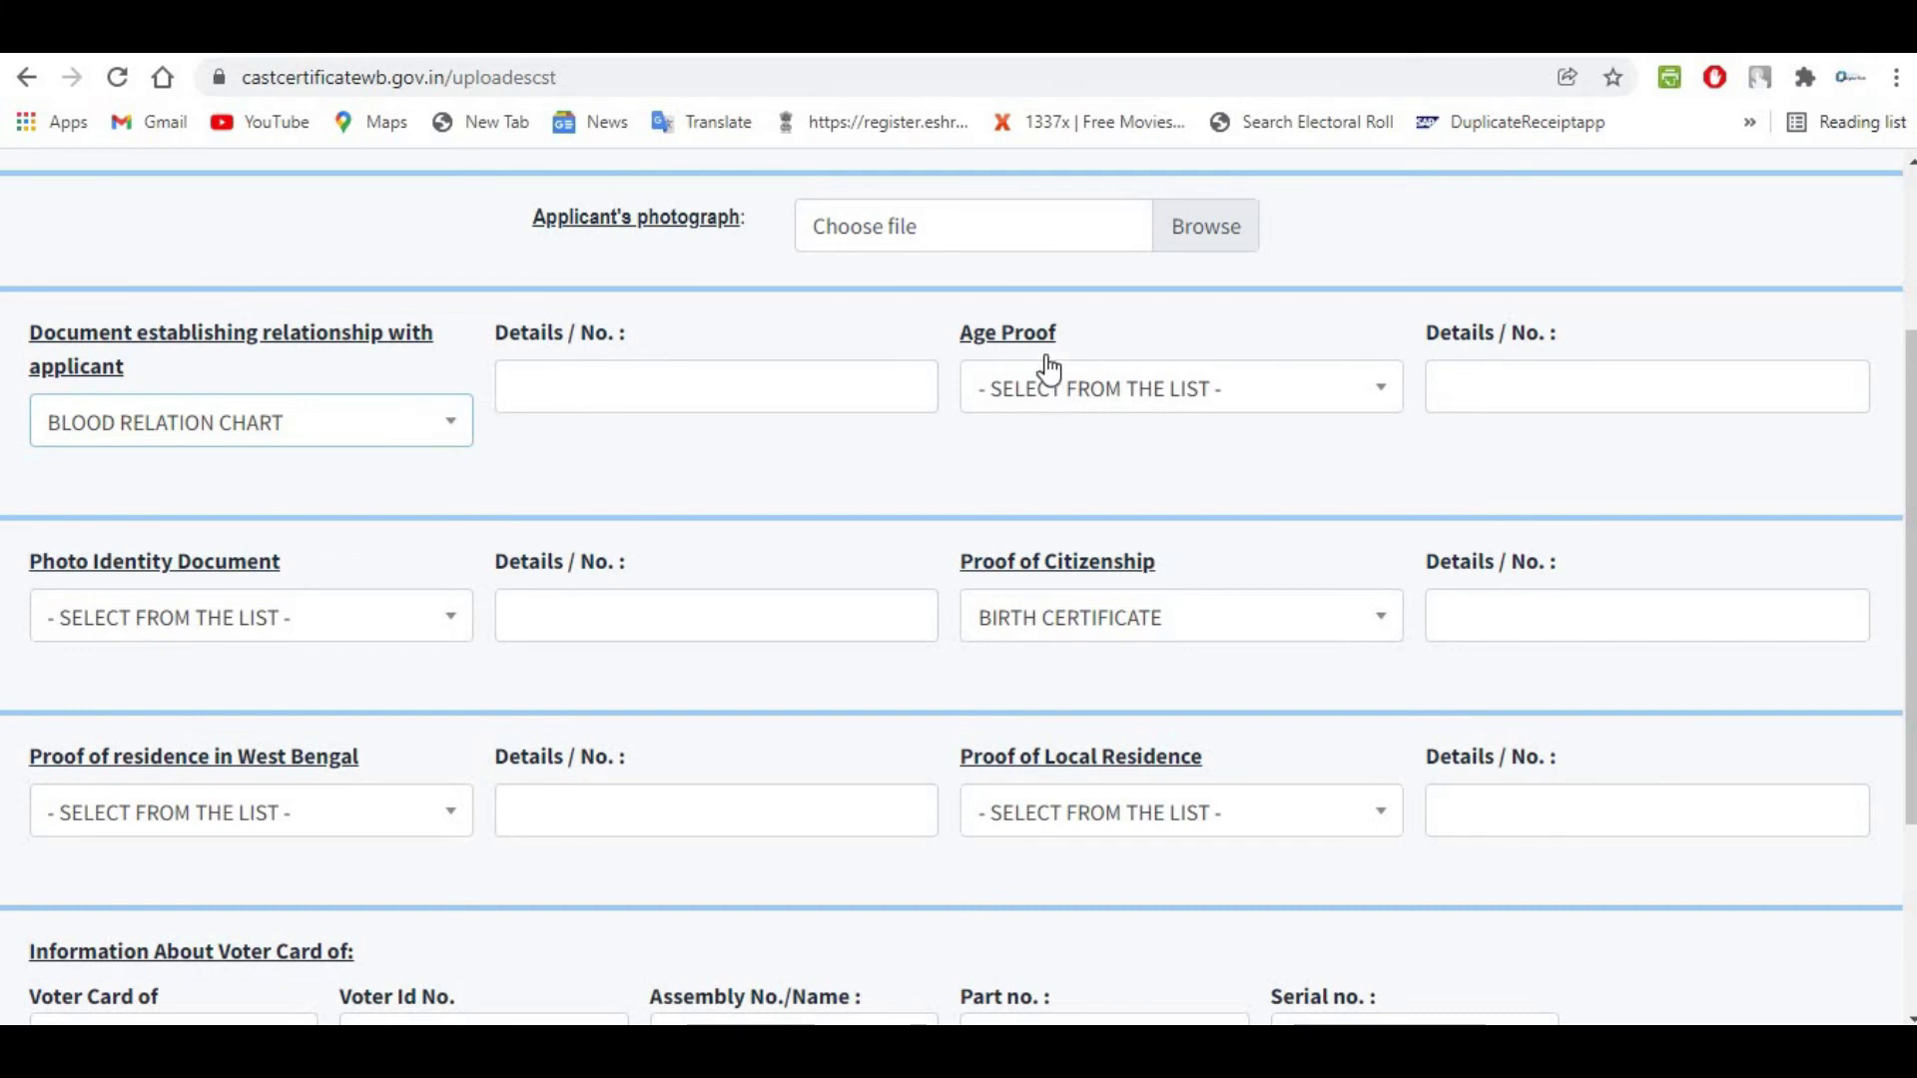
pyautogui.click(1035, 396)
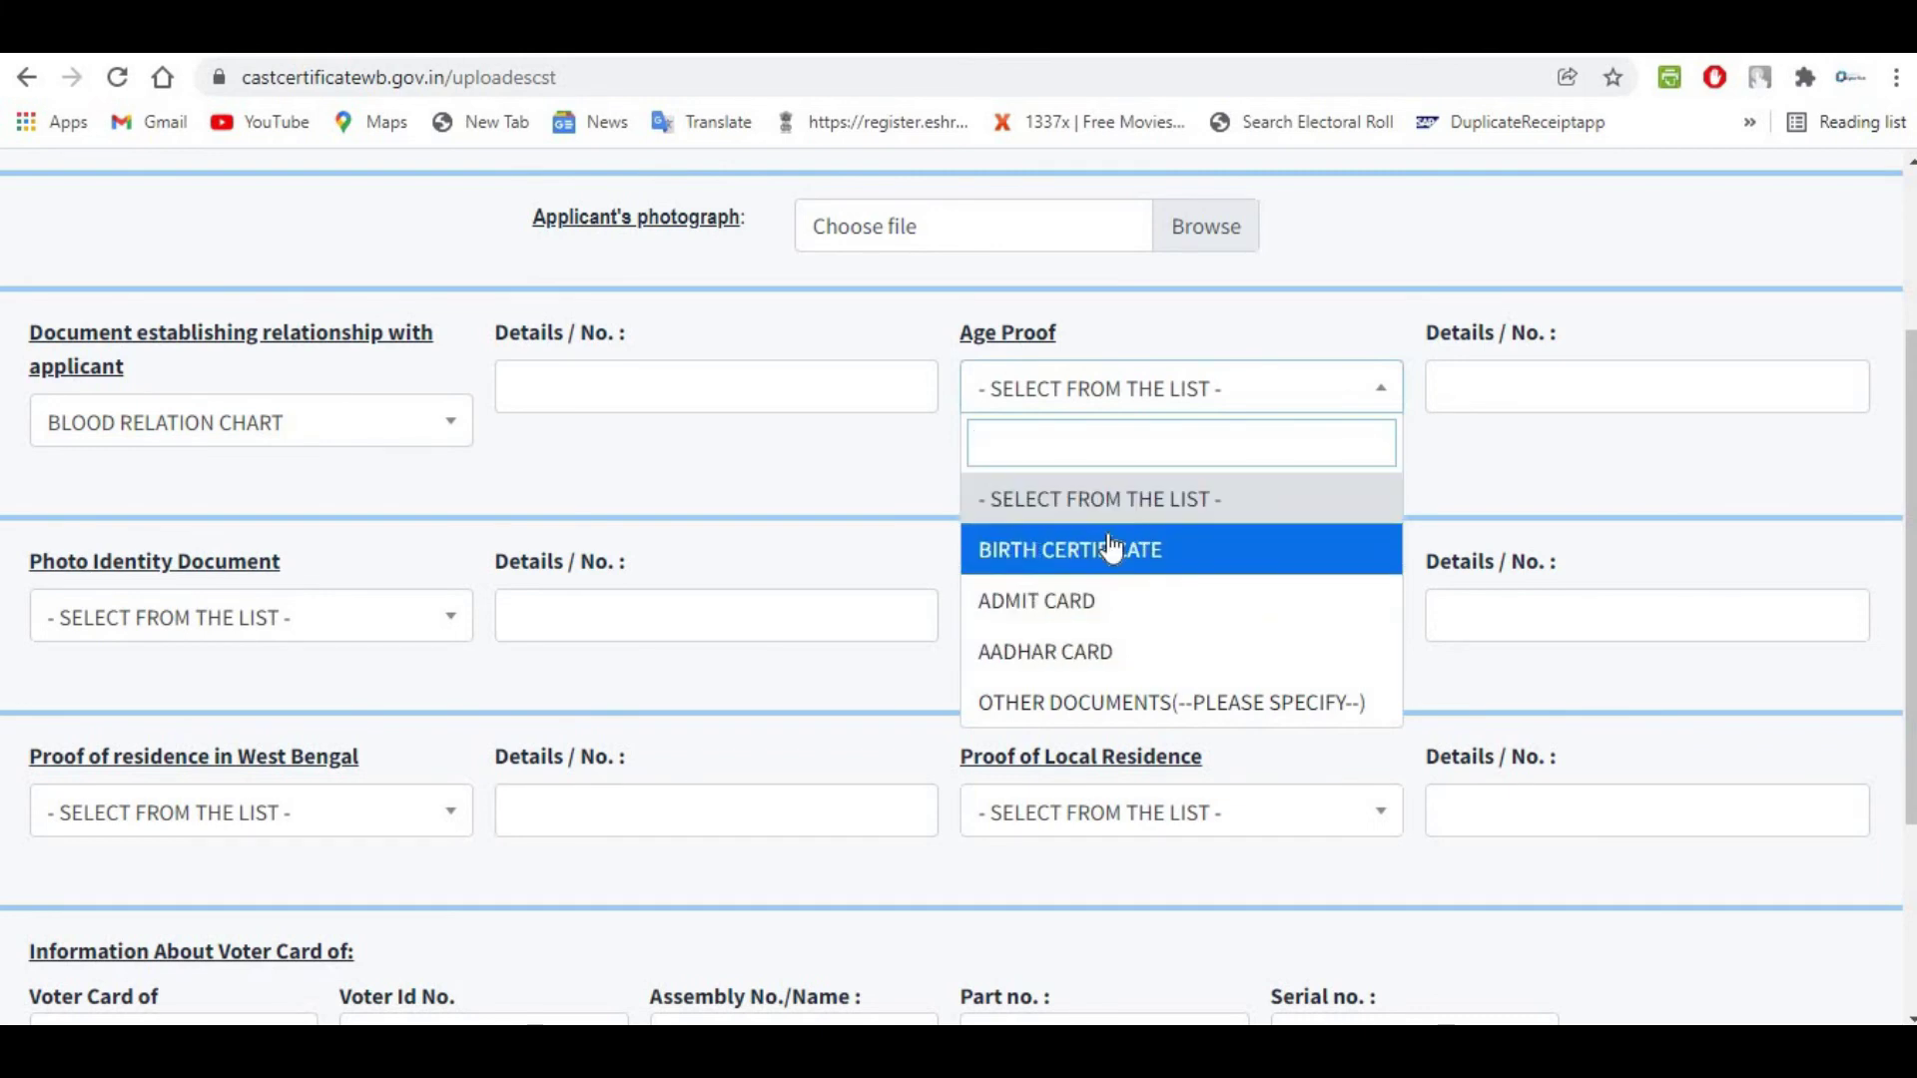
pyautogui.press('Return')
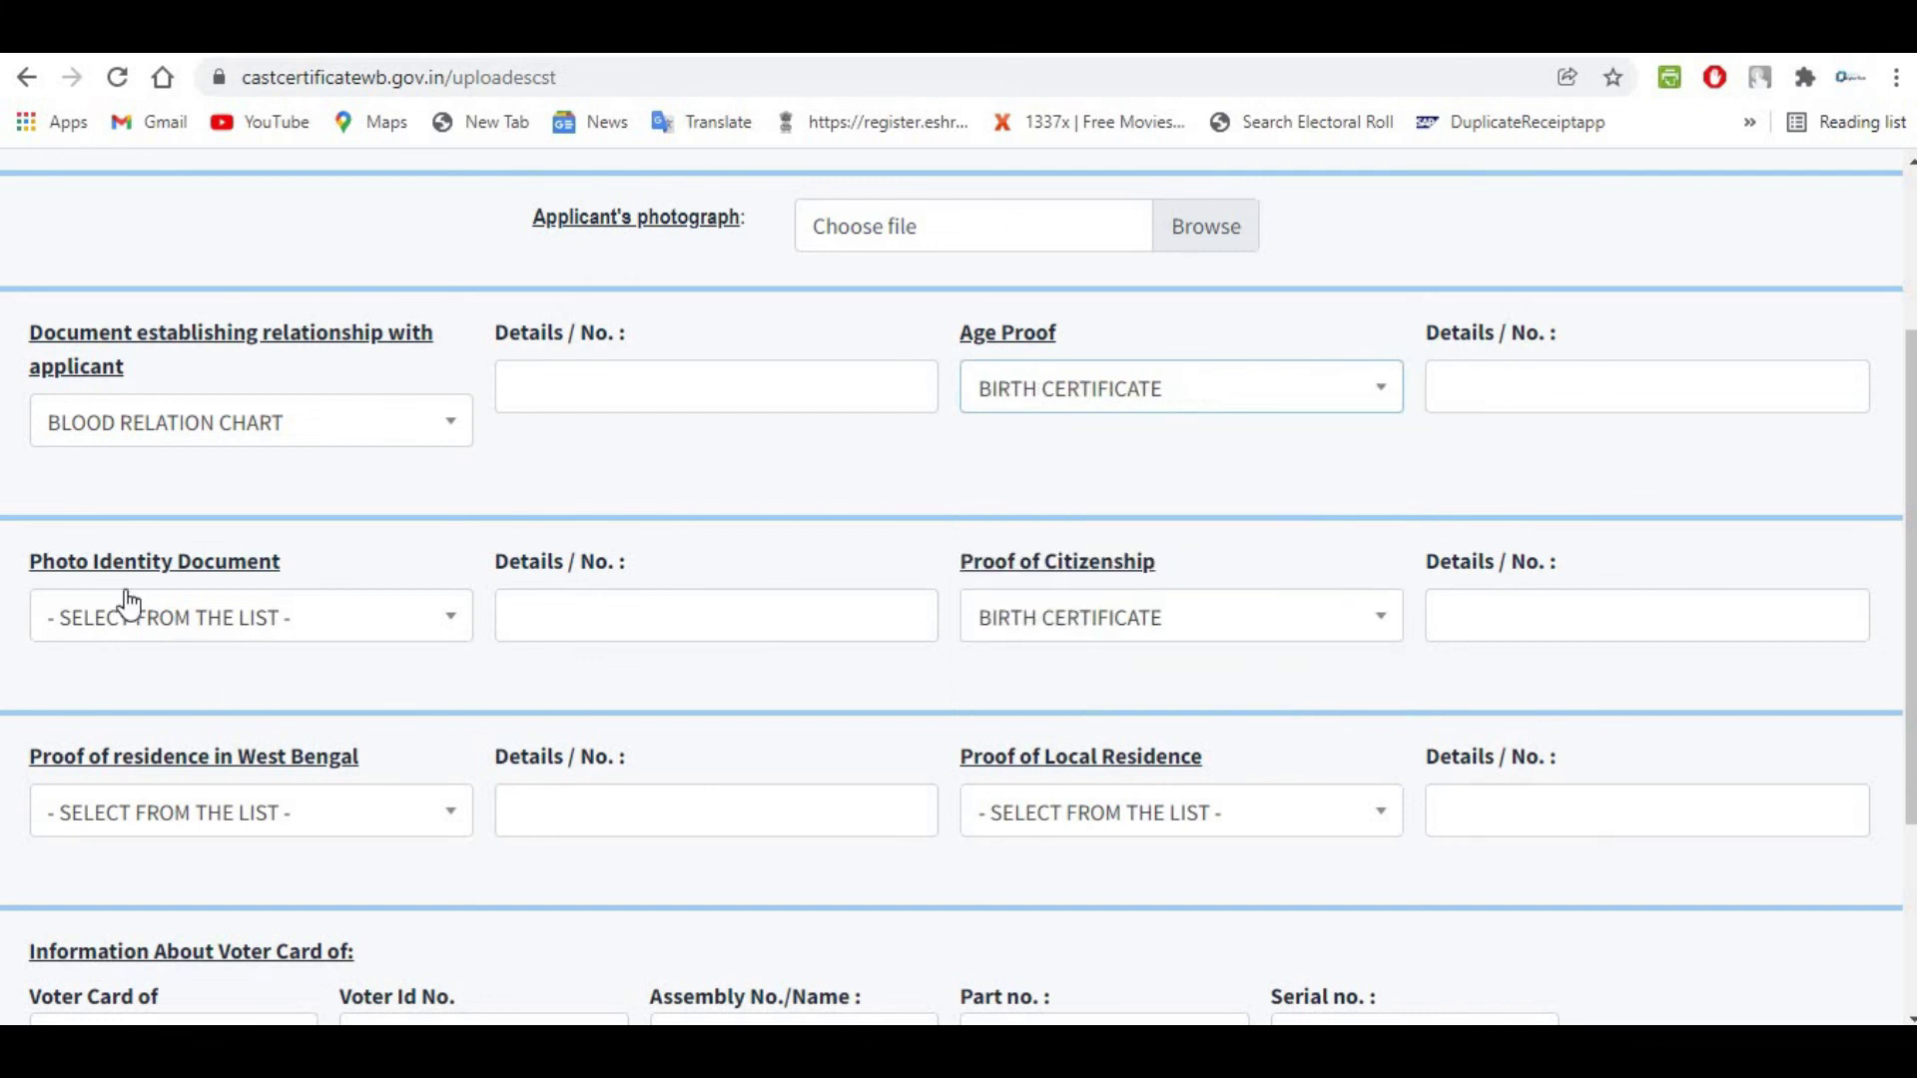
# Choose AADHAR CARD as both the photo identity document and the proof of citizenship.
pyautogui.click(228, 636)
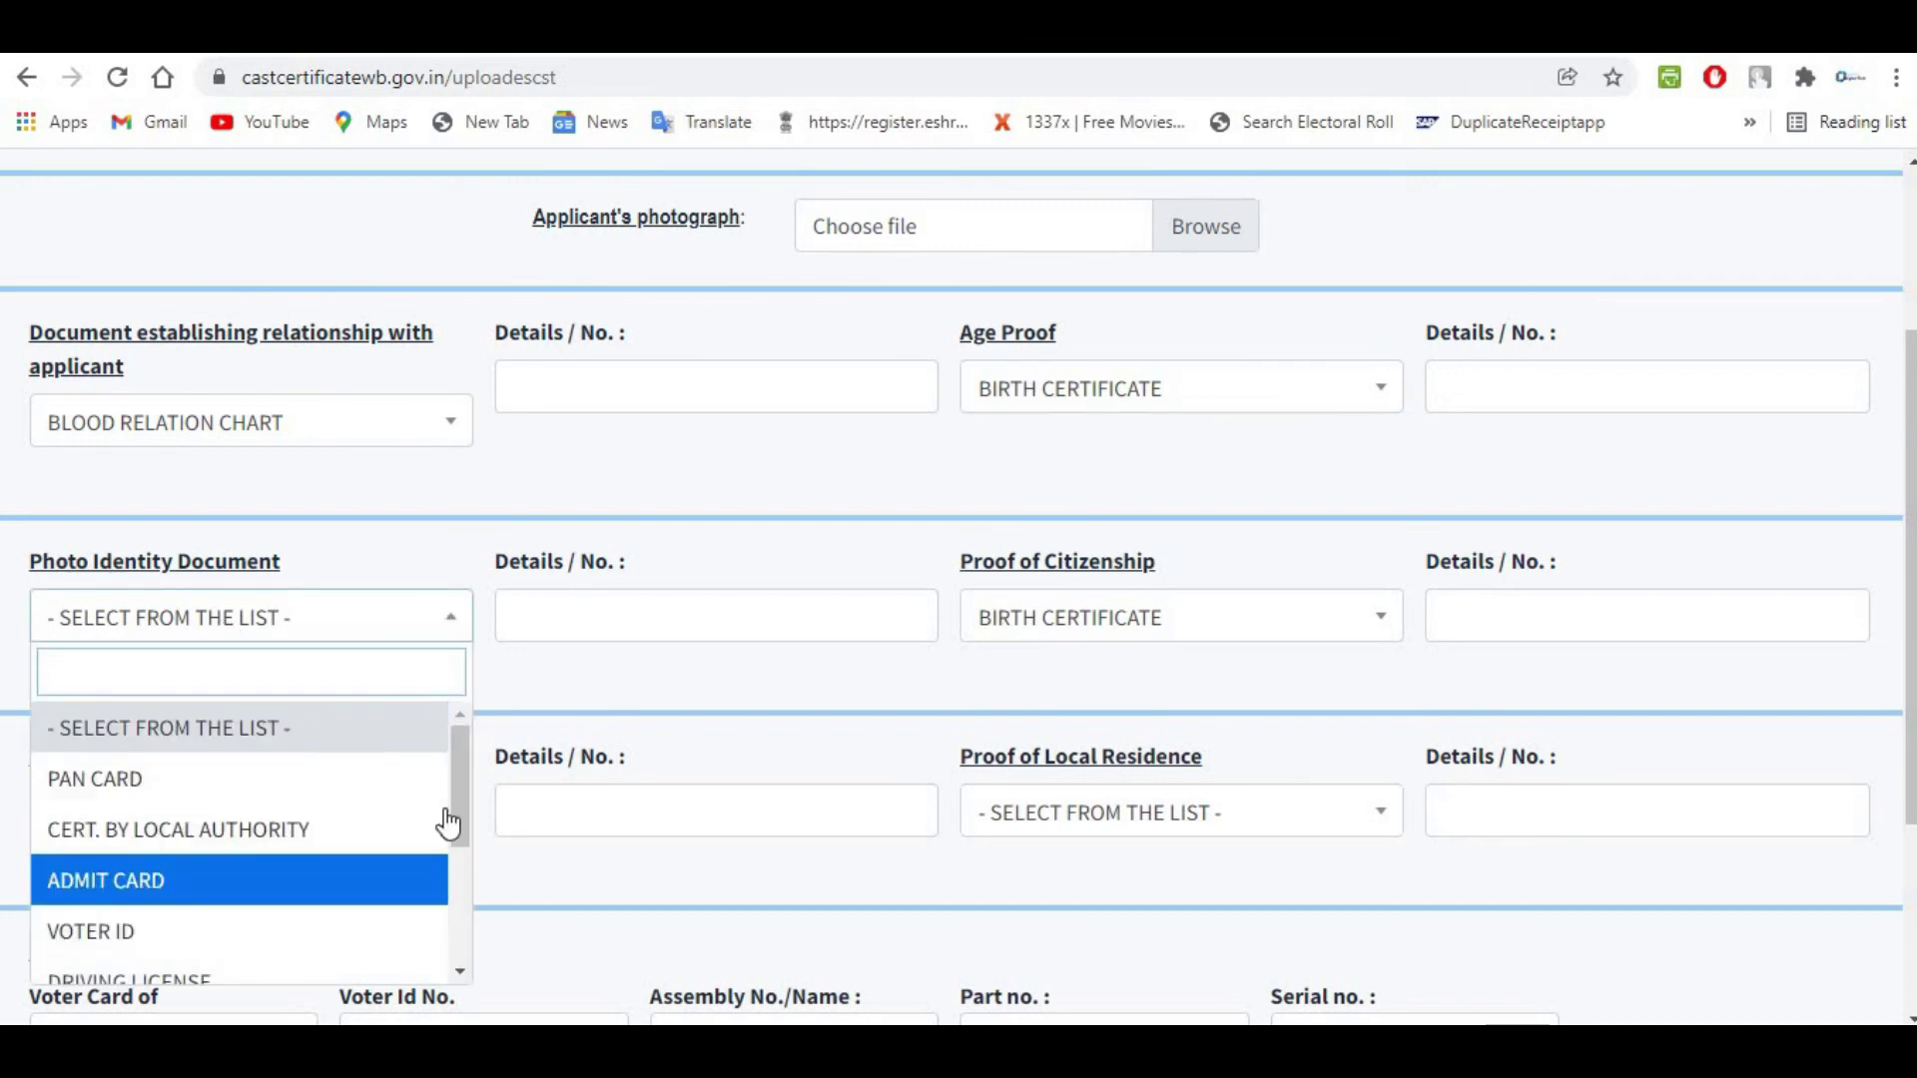
pyautogui.scroll(-3, 179, 721)
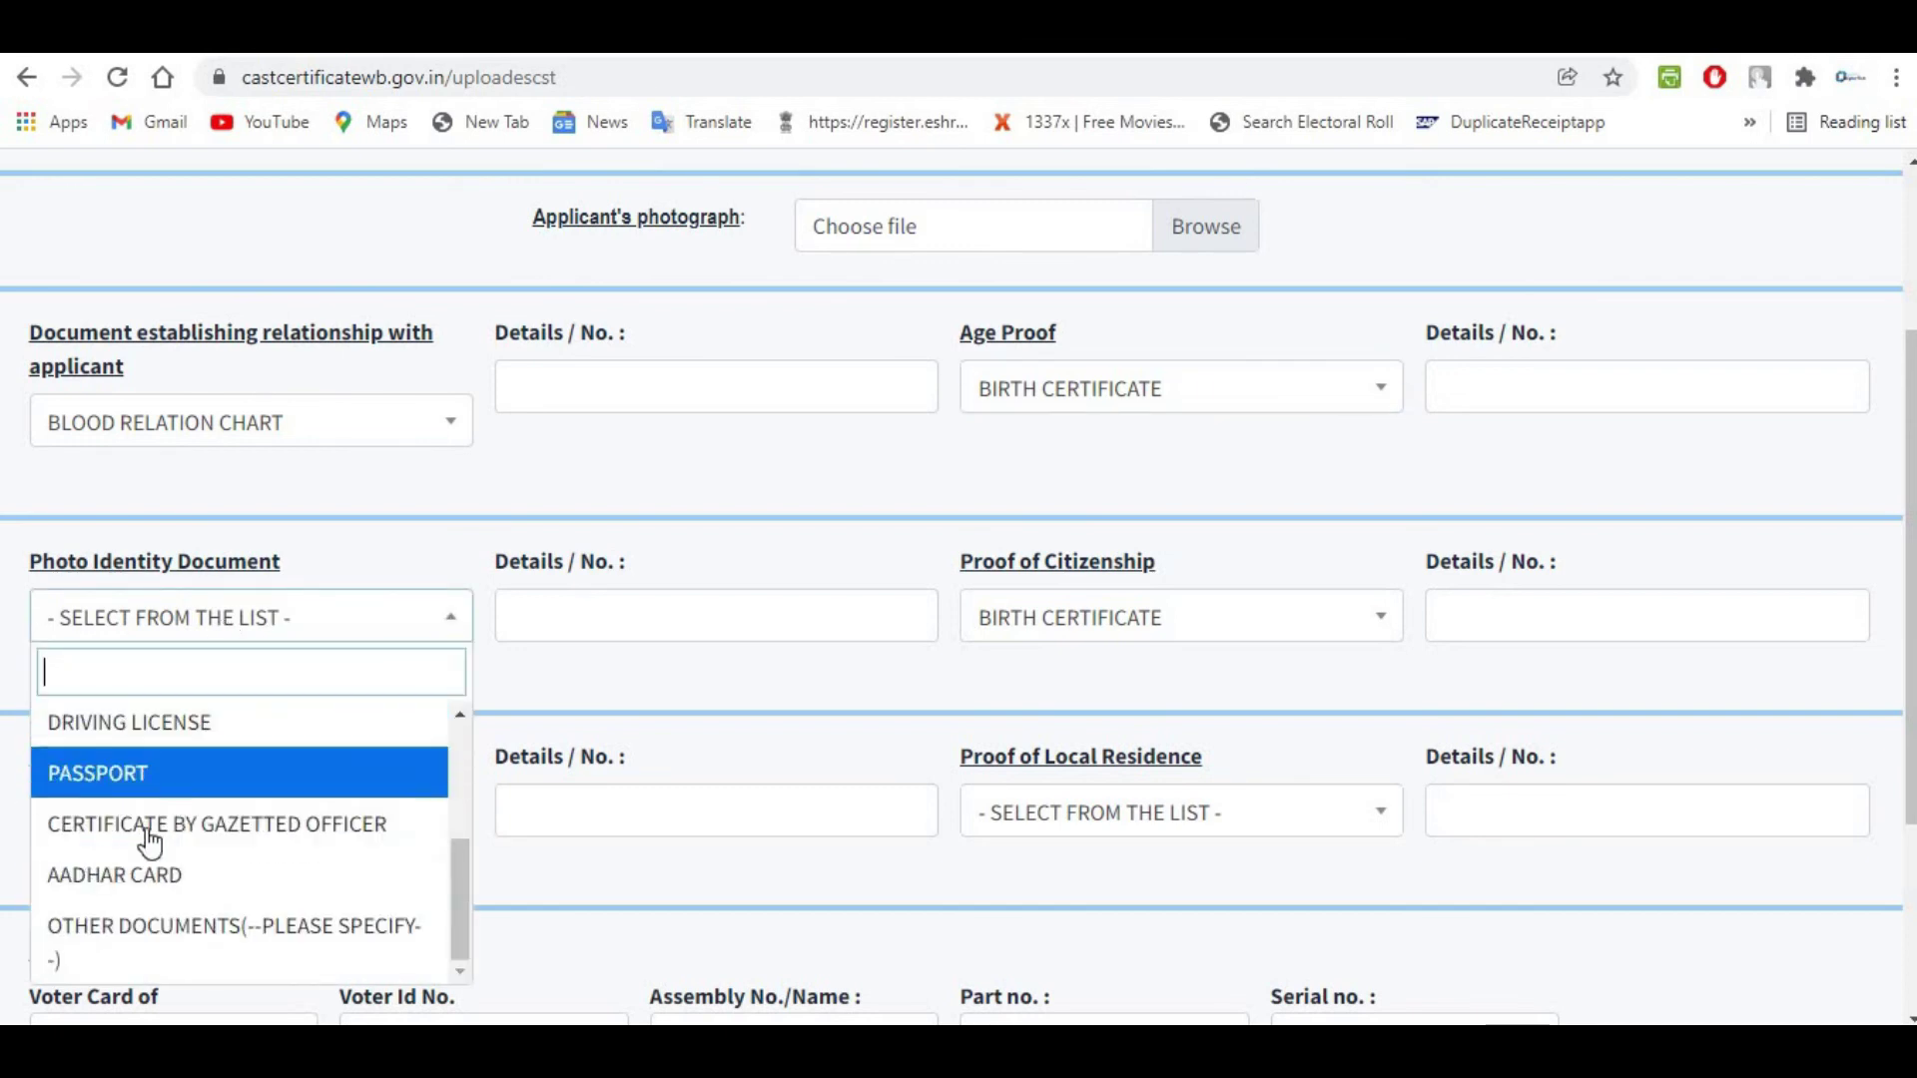
pyautogui.click(399, 875)
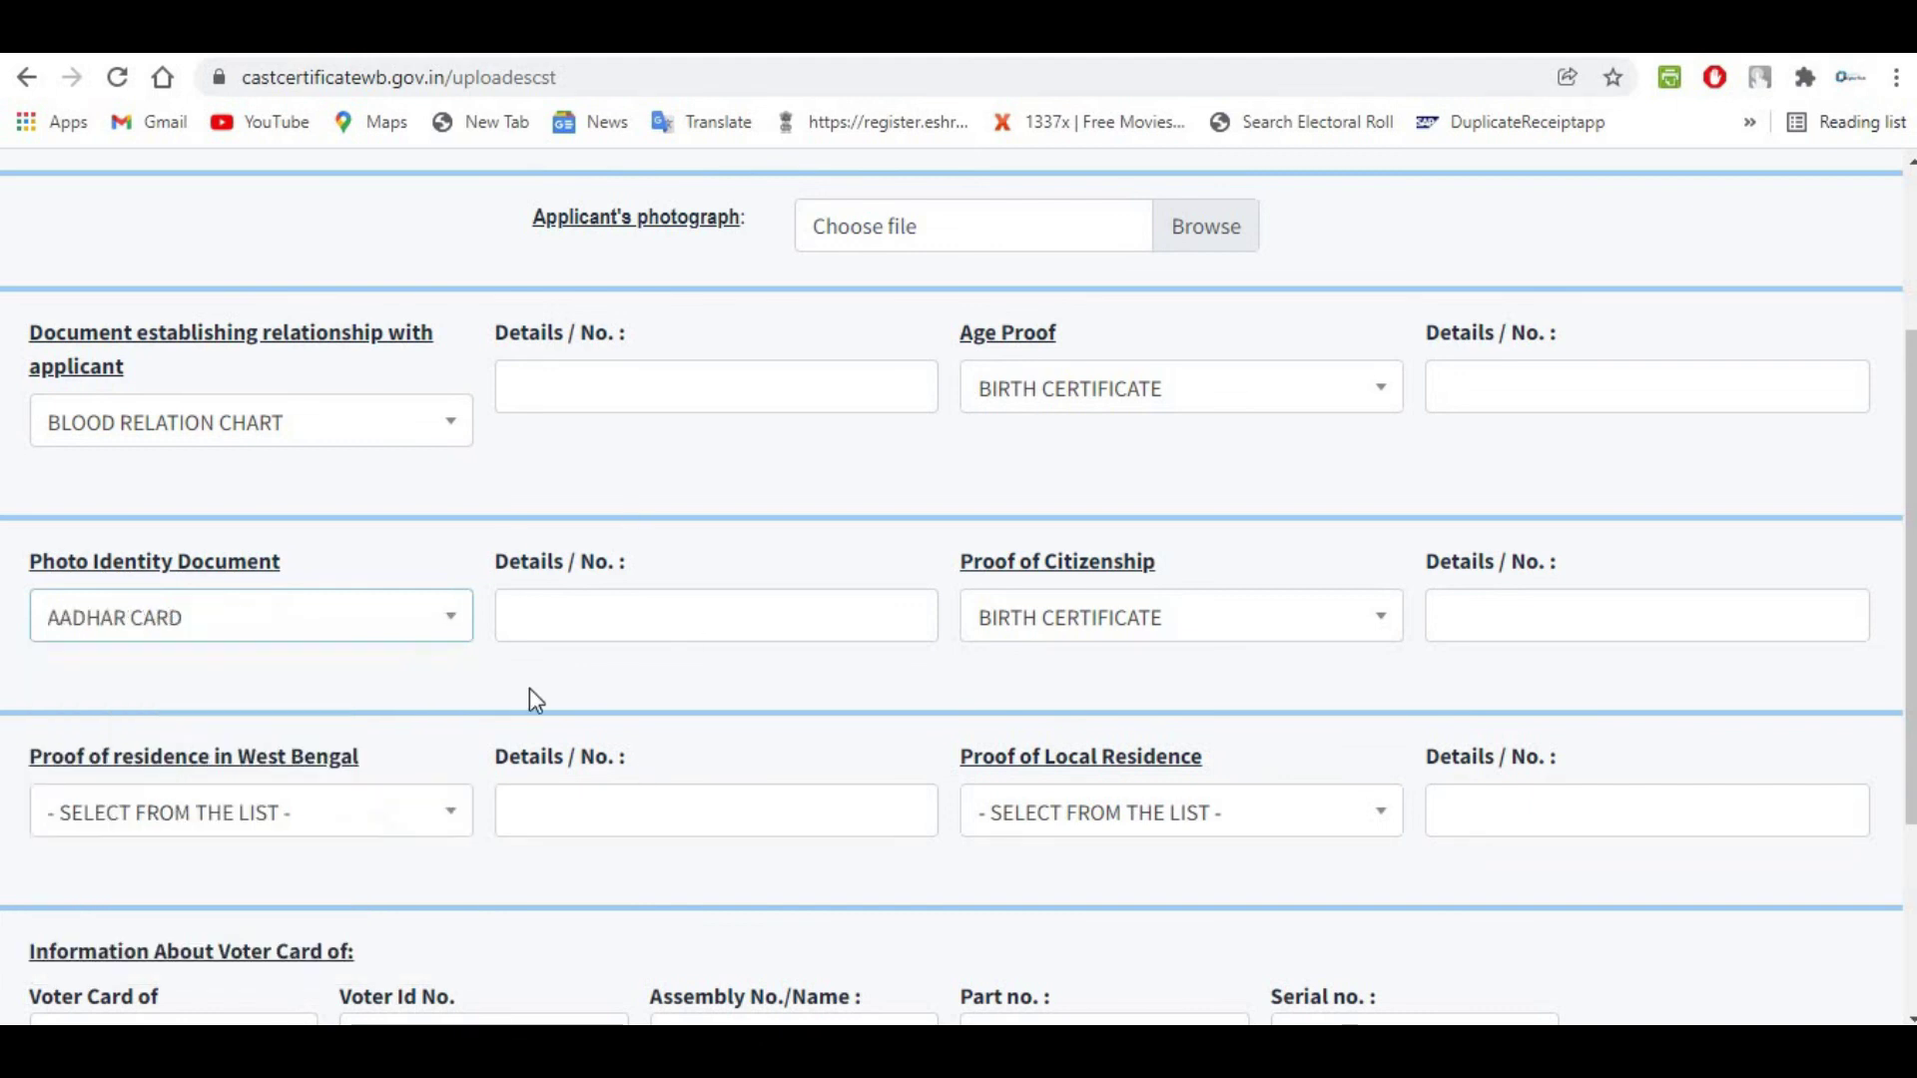
pyautogui.click(1129, 624)
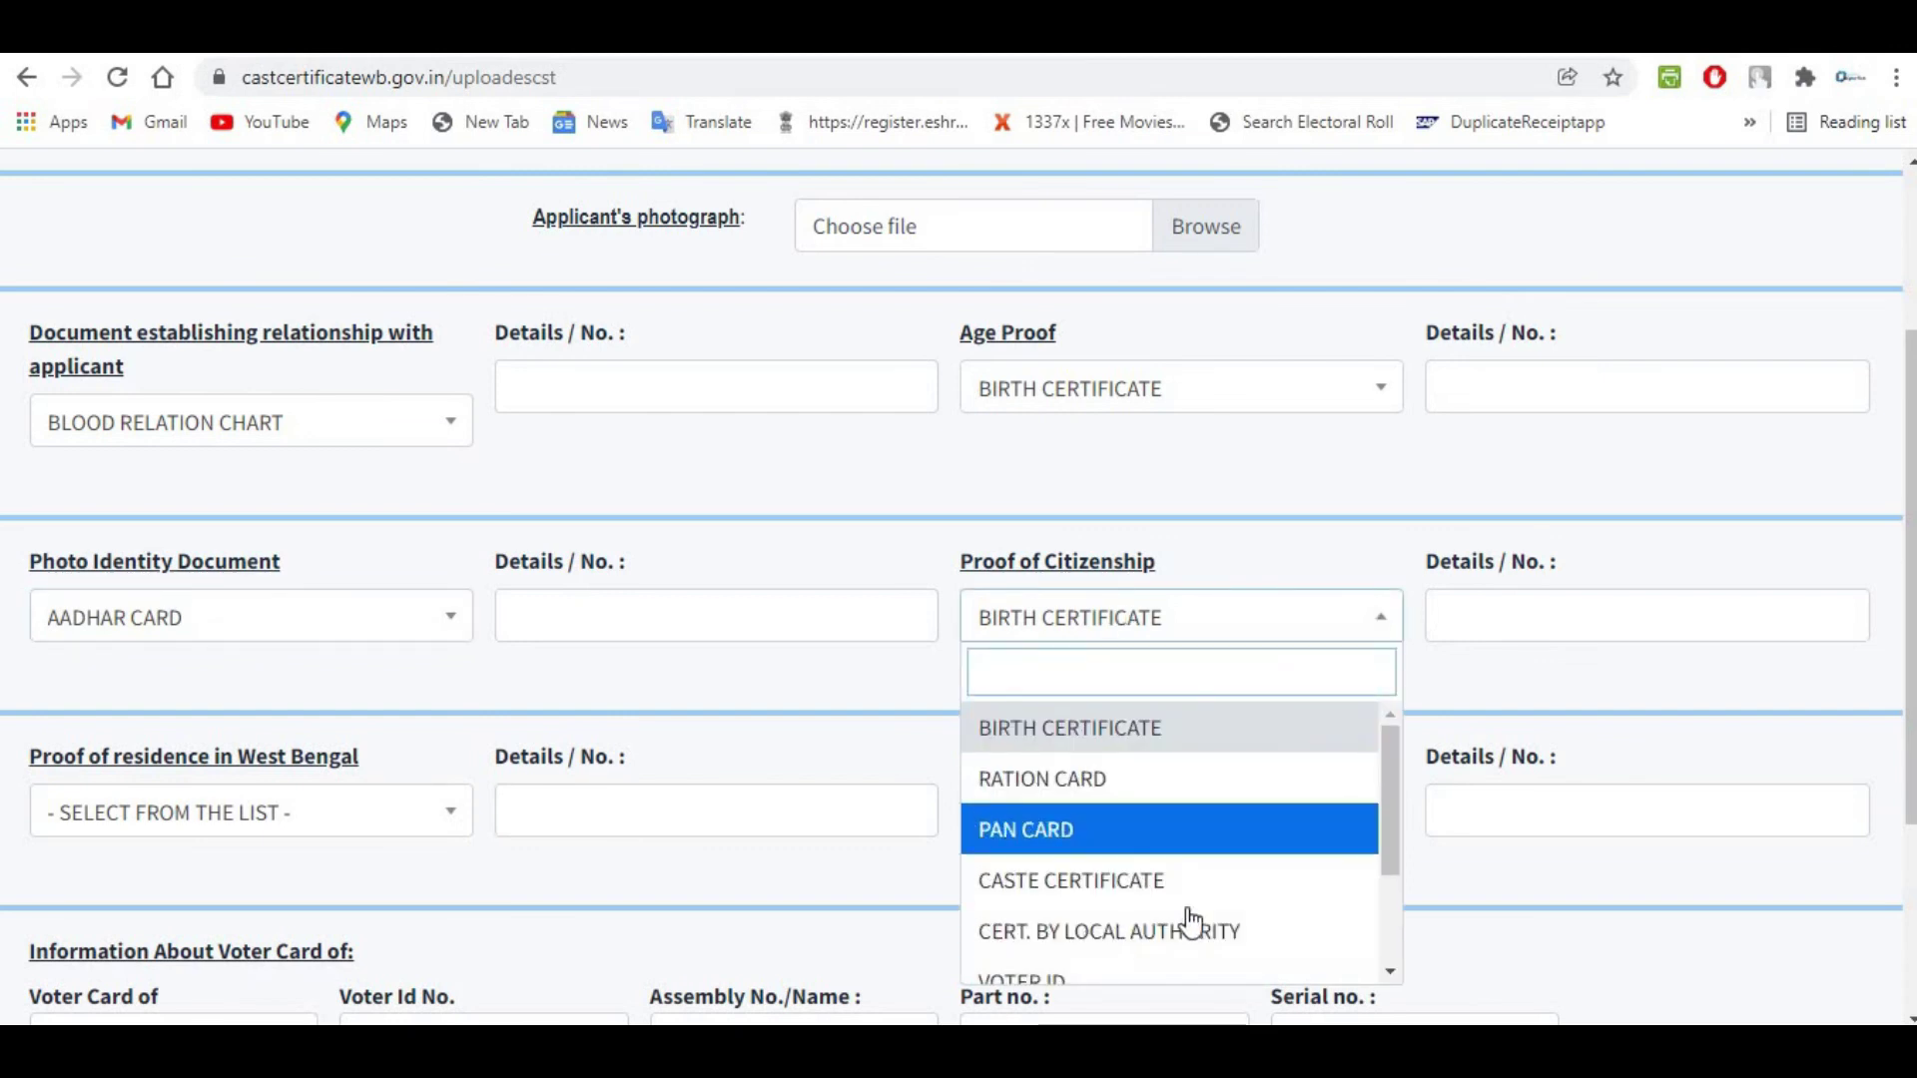
pyautogui.moveTo(1391, 803); pyautogui.dragTo(1352, 859)
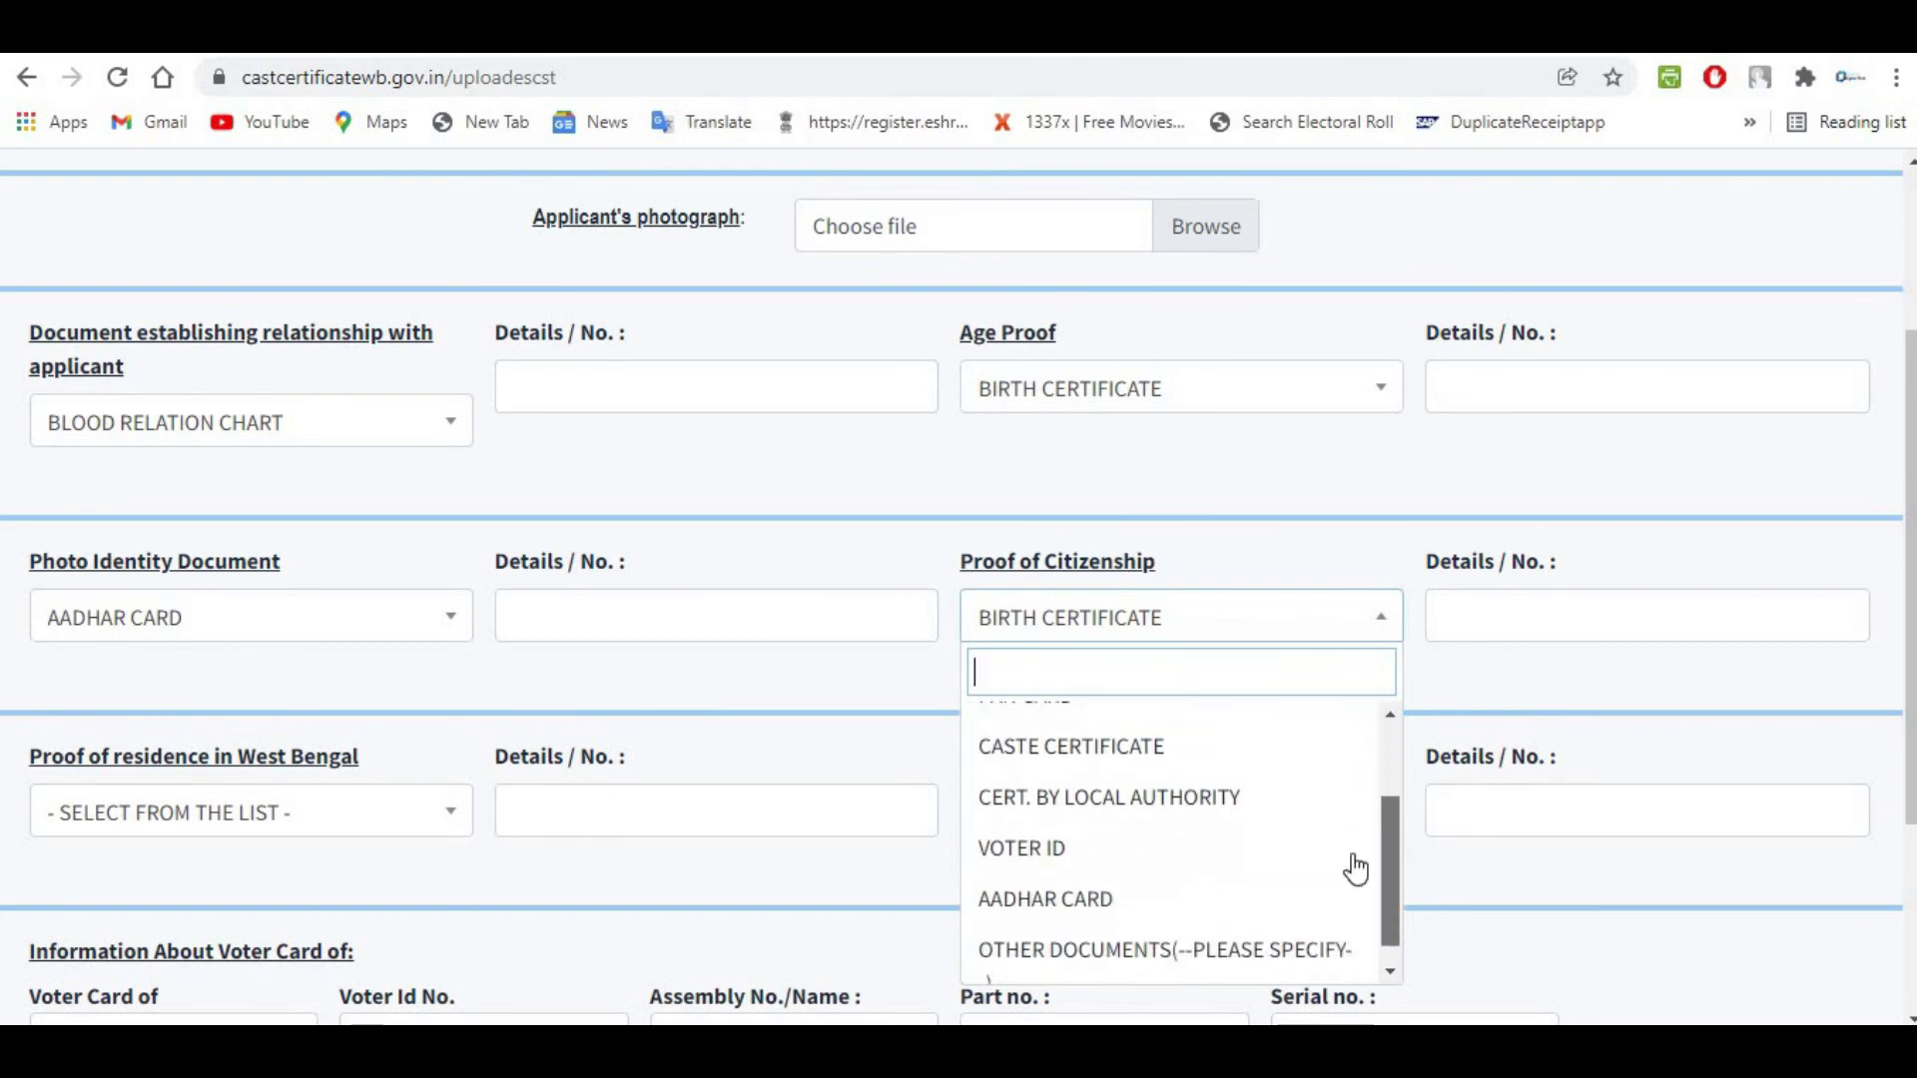
pyautogui.click(1099, 896)
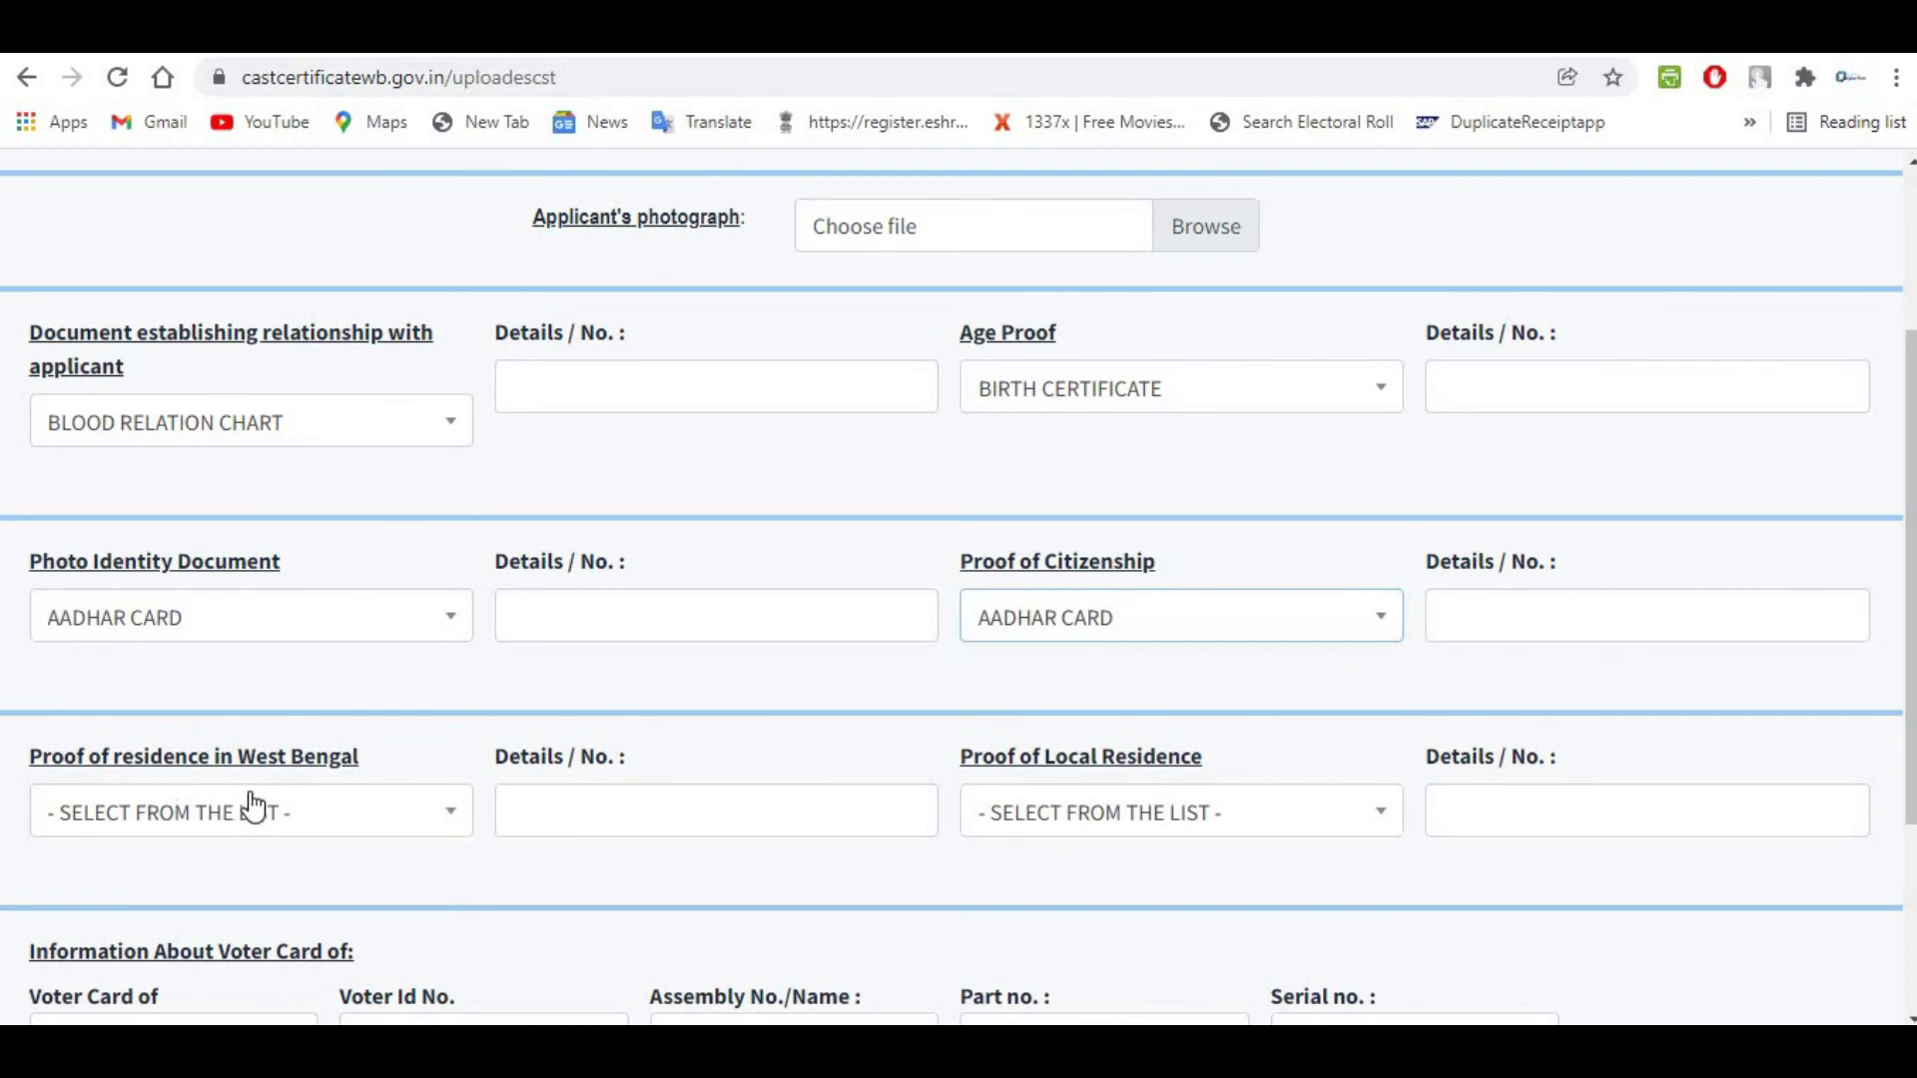
# Choose VOTER ID as both the proof of residence in West Bengal and the proof of local residence.
pyautogui.click(240, 829)
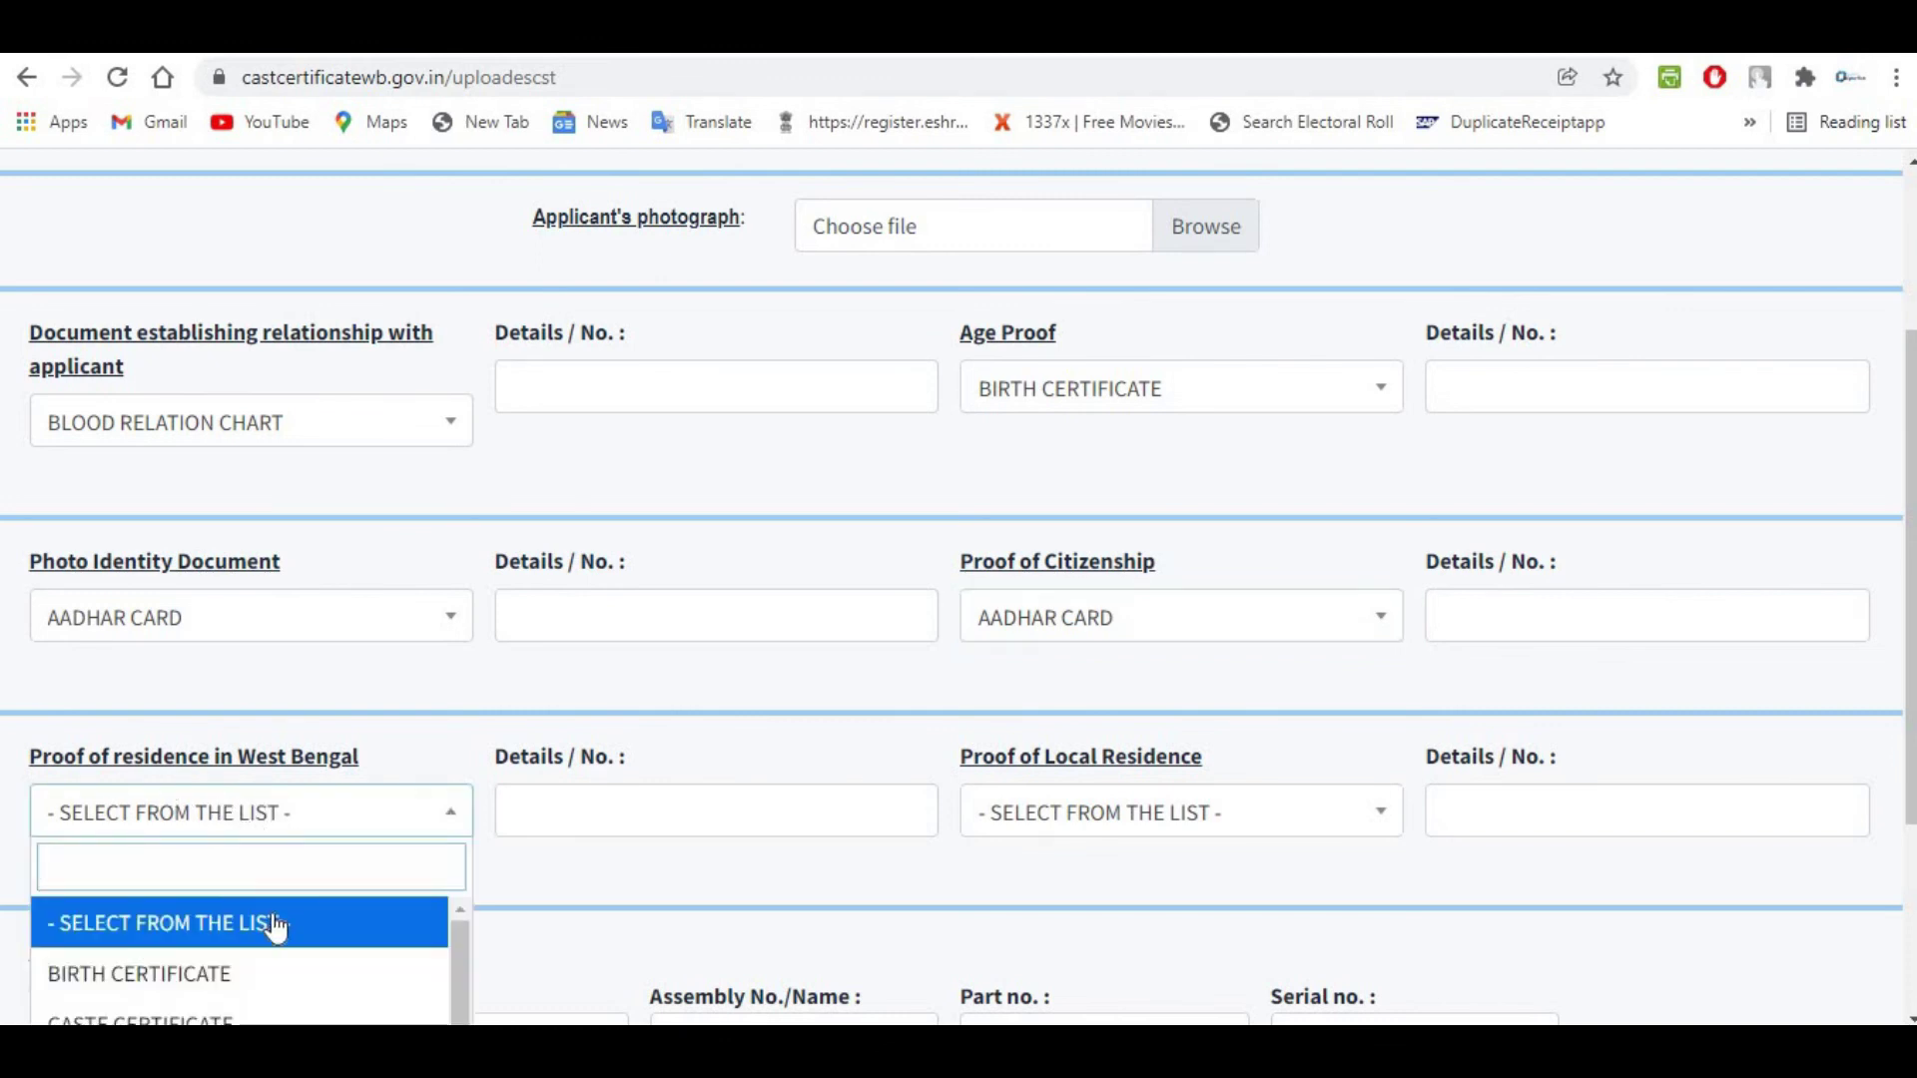
pyautogui.scroll(-2, 264, 944)
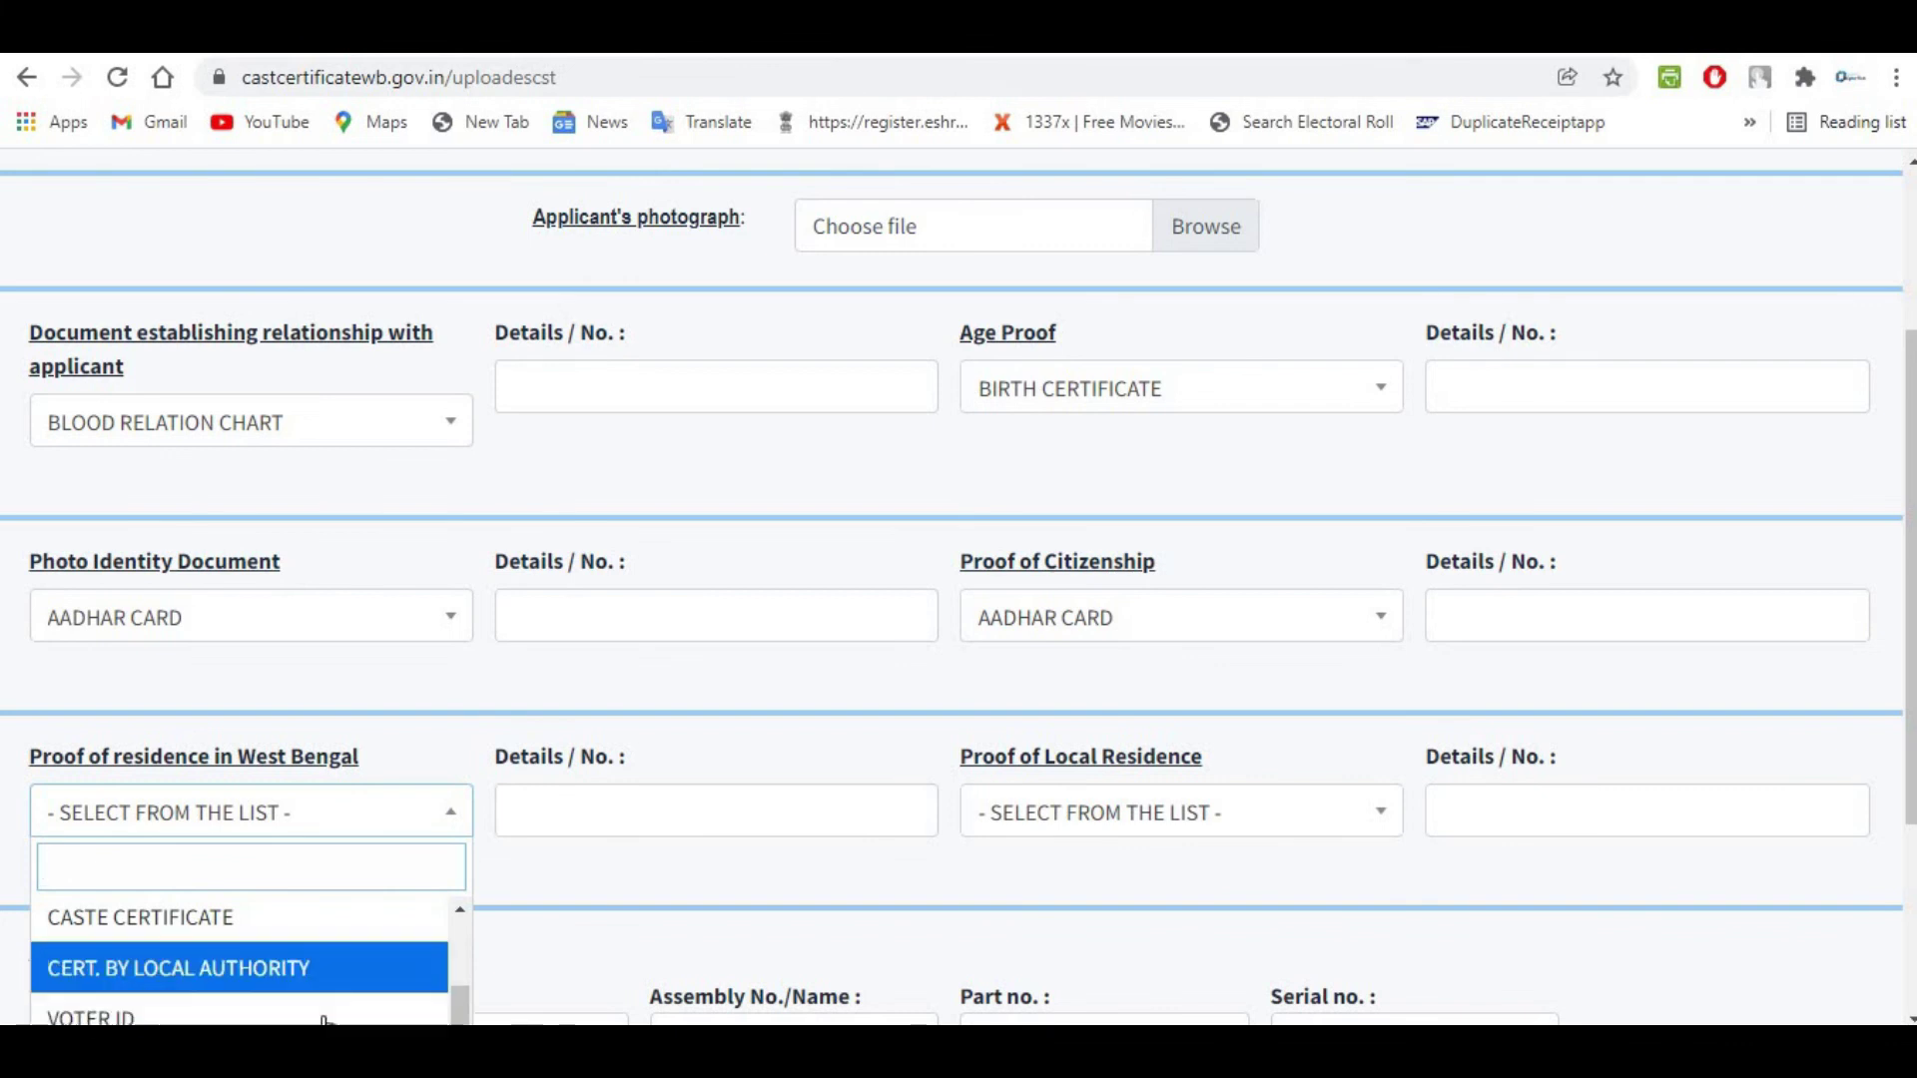
pyautogui.press('Return')
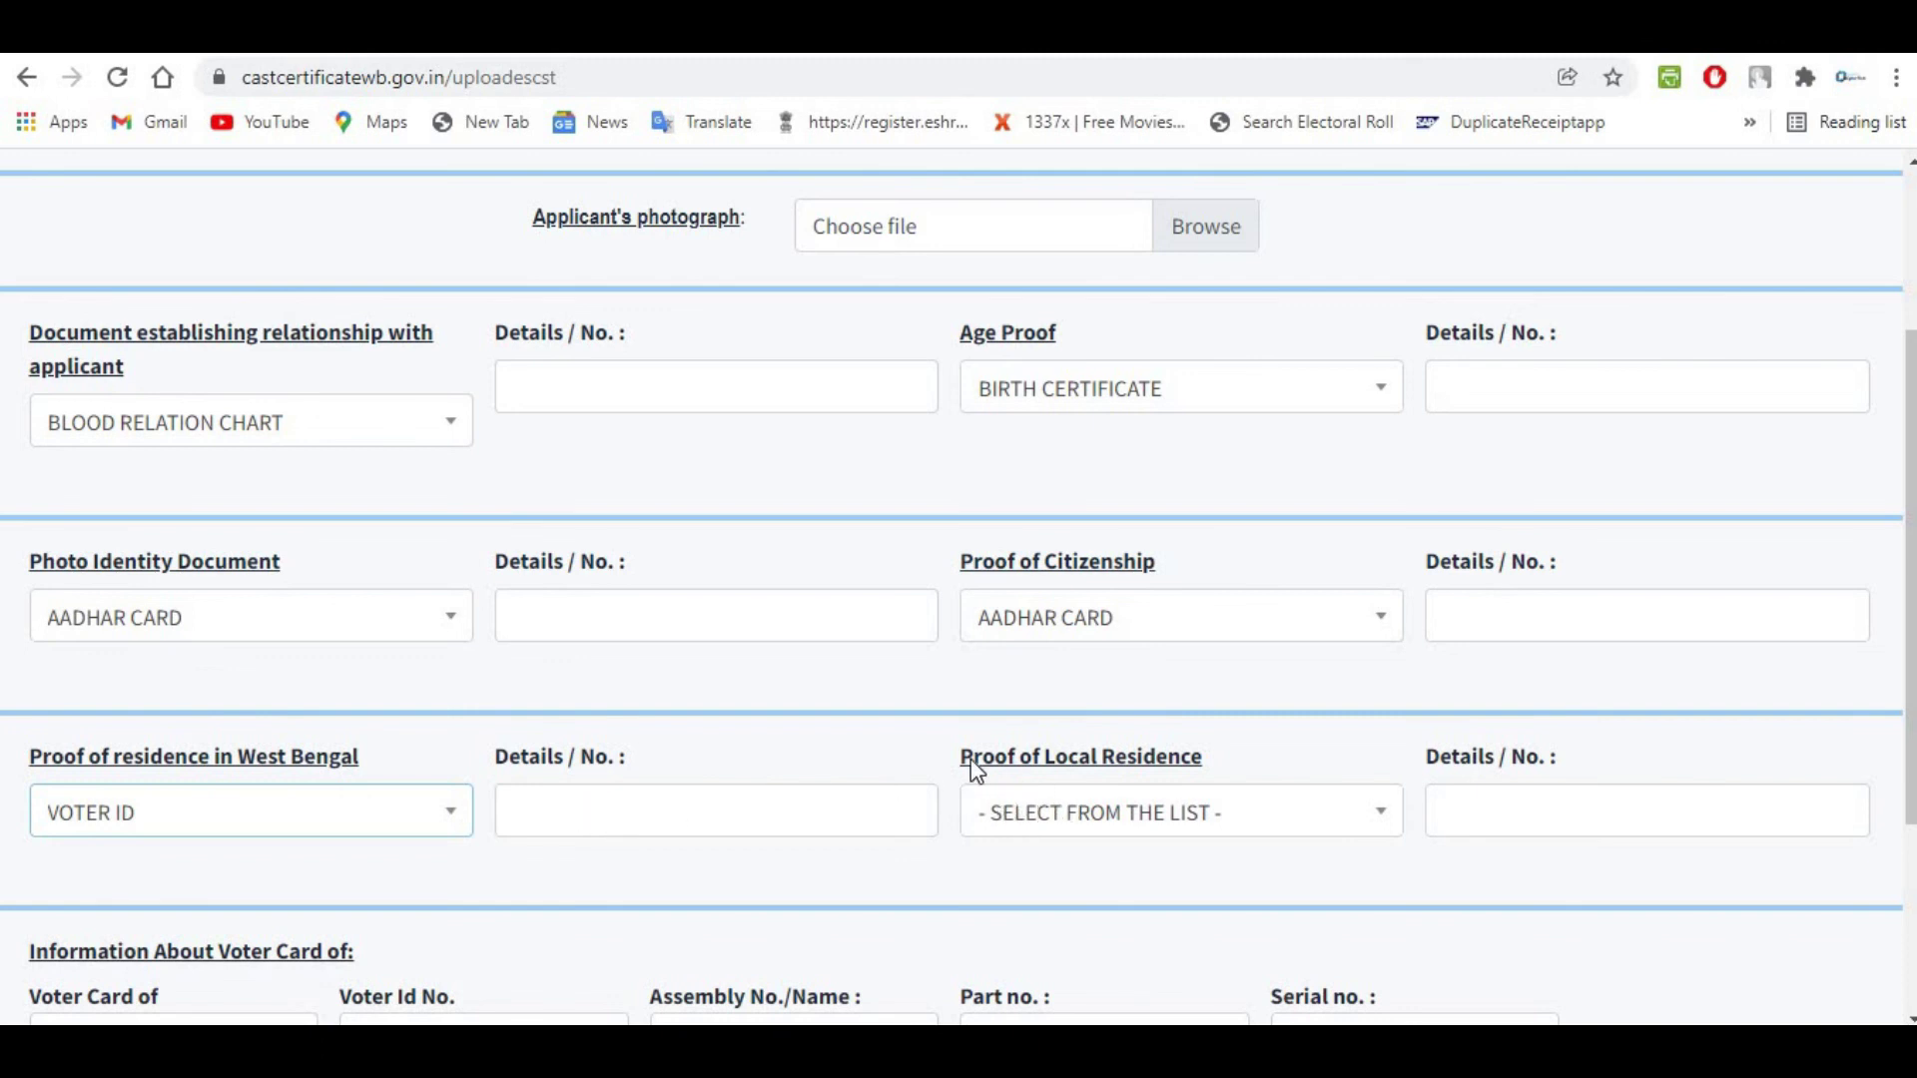
pyautogui.click(1153, 814)
pyautogui.scroll(-1, 1148, 934)
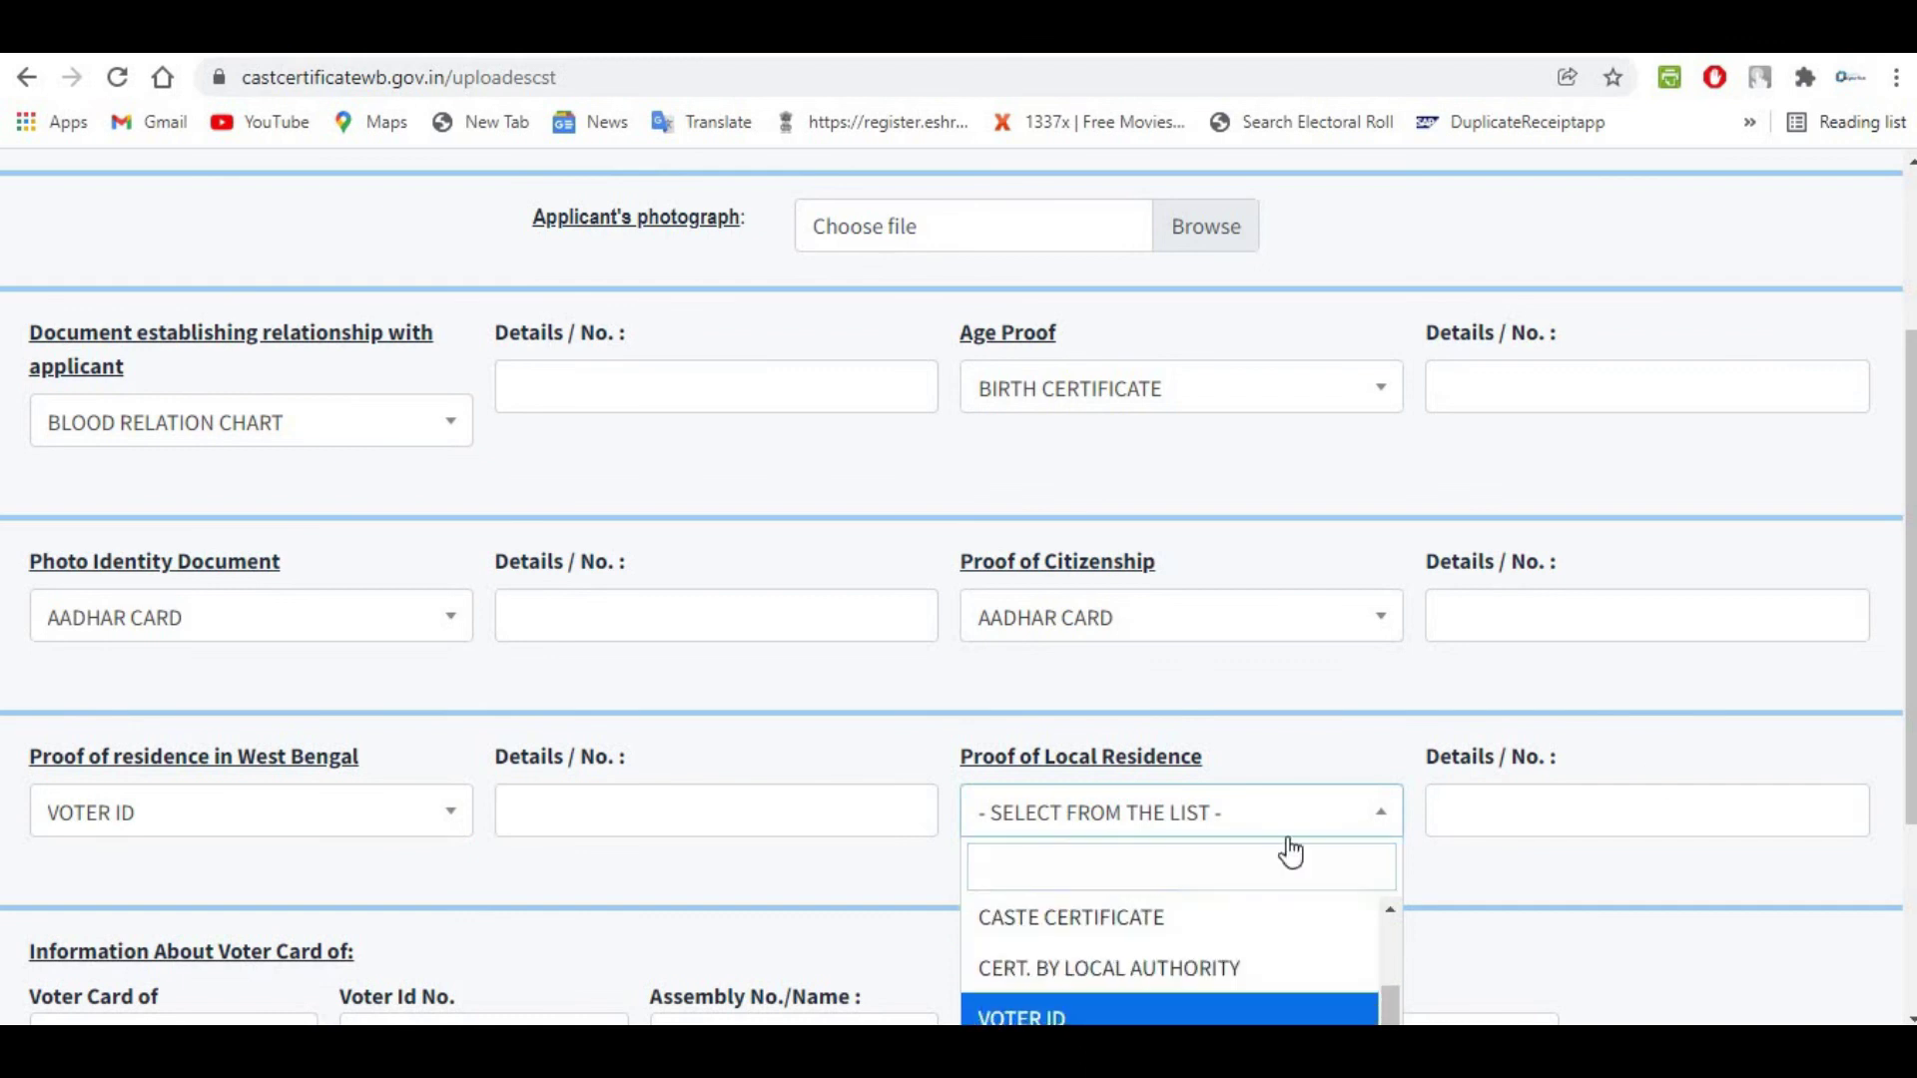
pyautogui.click(1098, 1016)
# Check the options for whose voter card is given and keep FATHER selected in the voter card information.
pyautogui.scroll(-3, 197, 728)
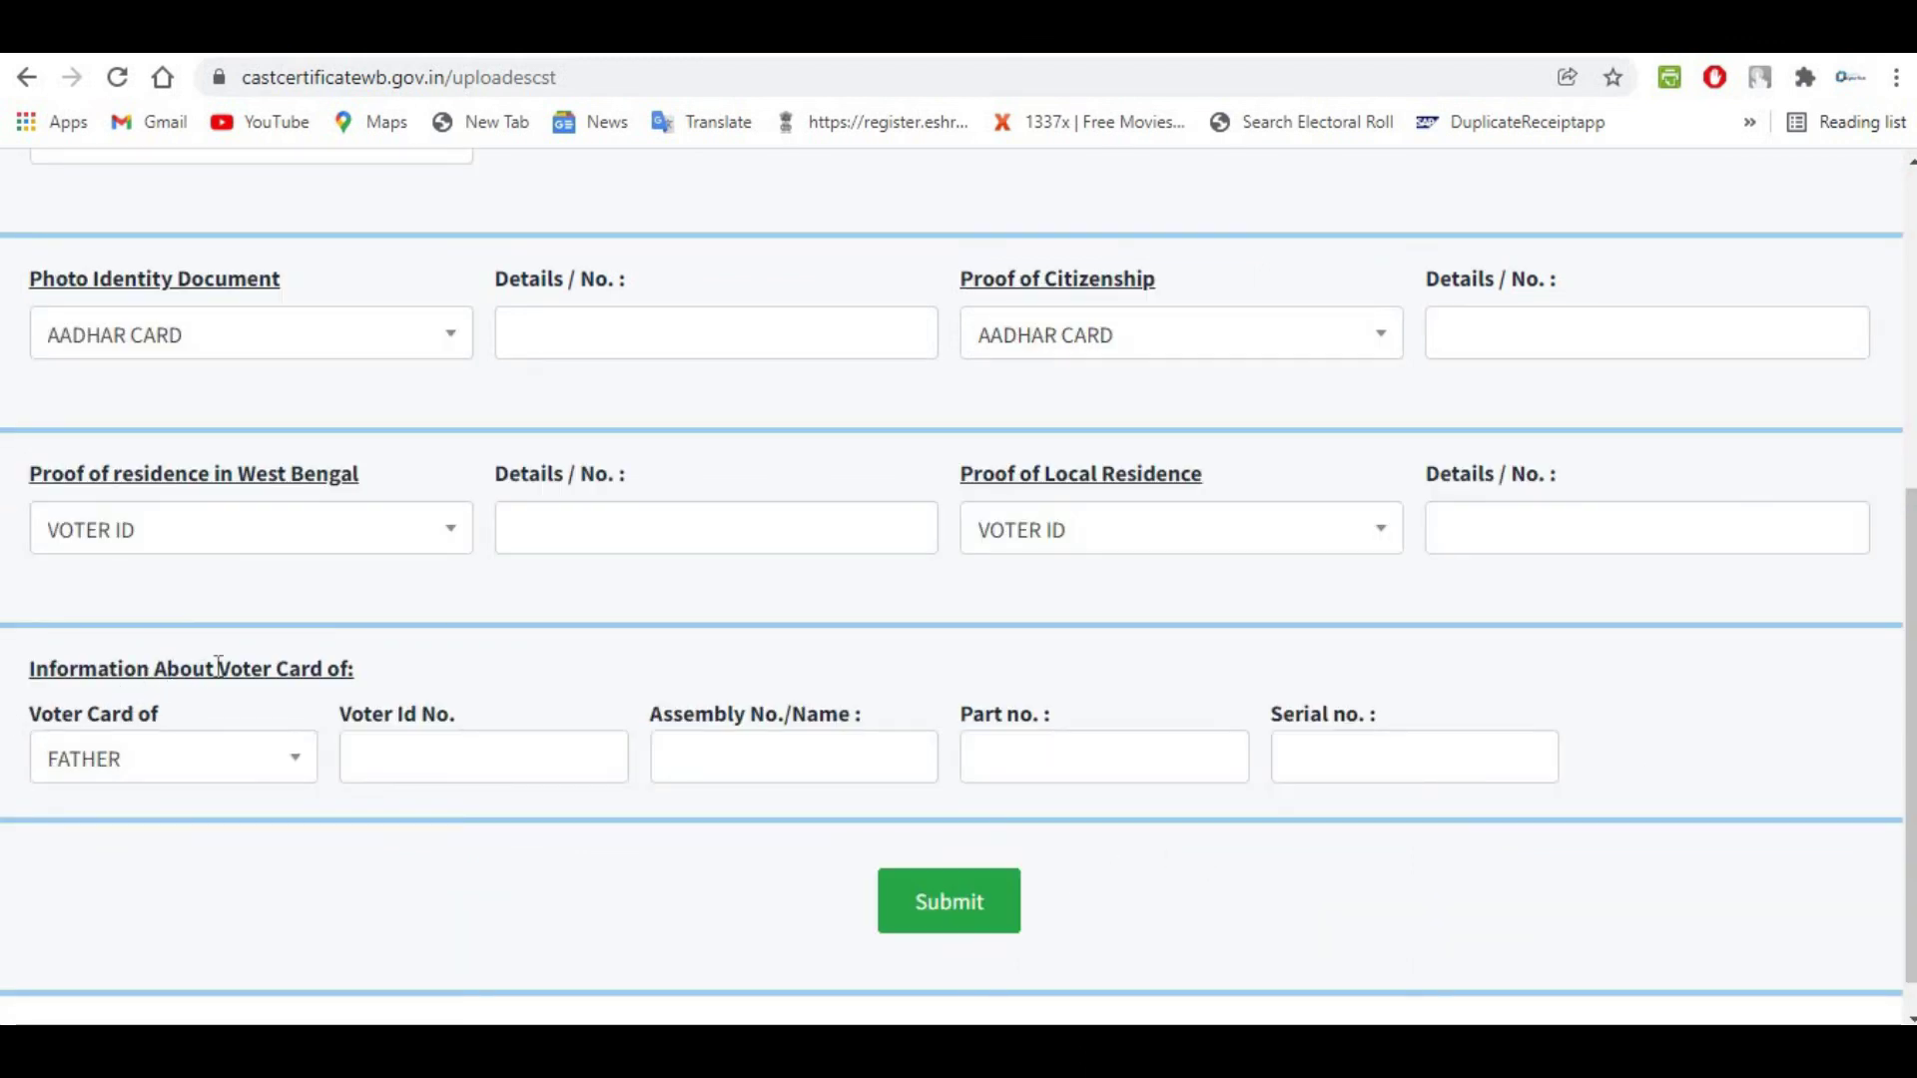
pyautogui.click(145, 761)
pyautogui.scroll(-1, 205, 928)
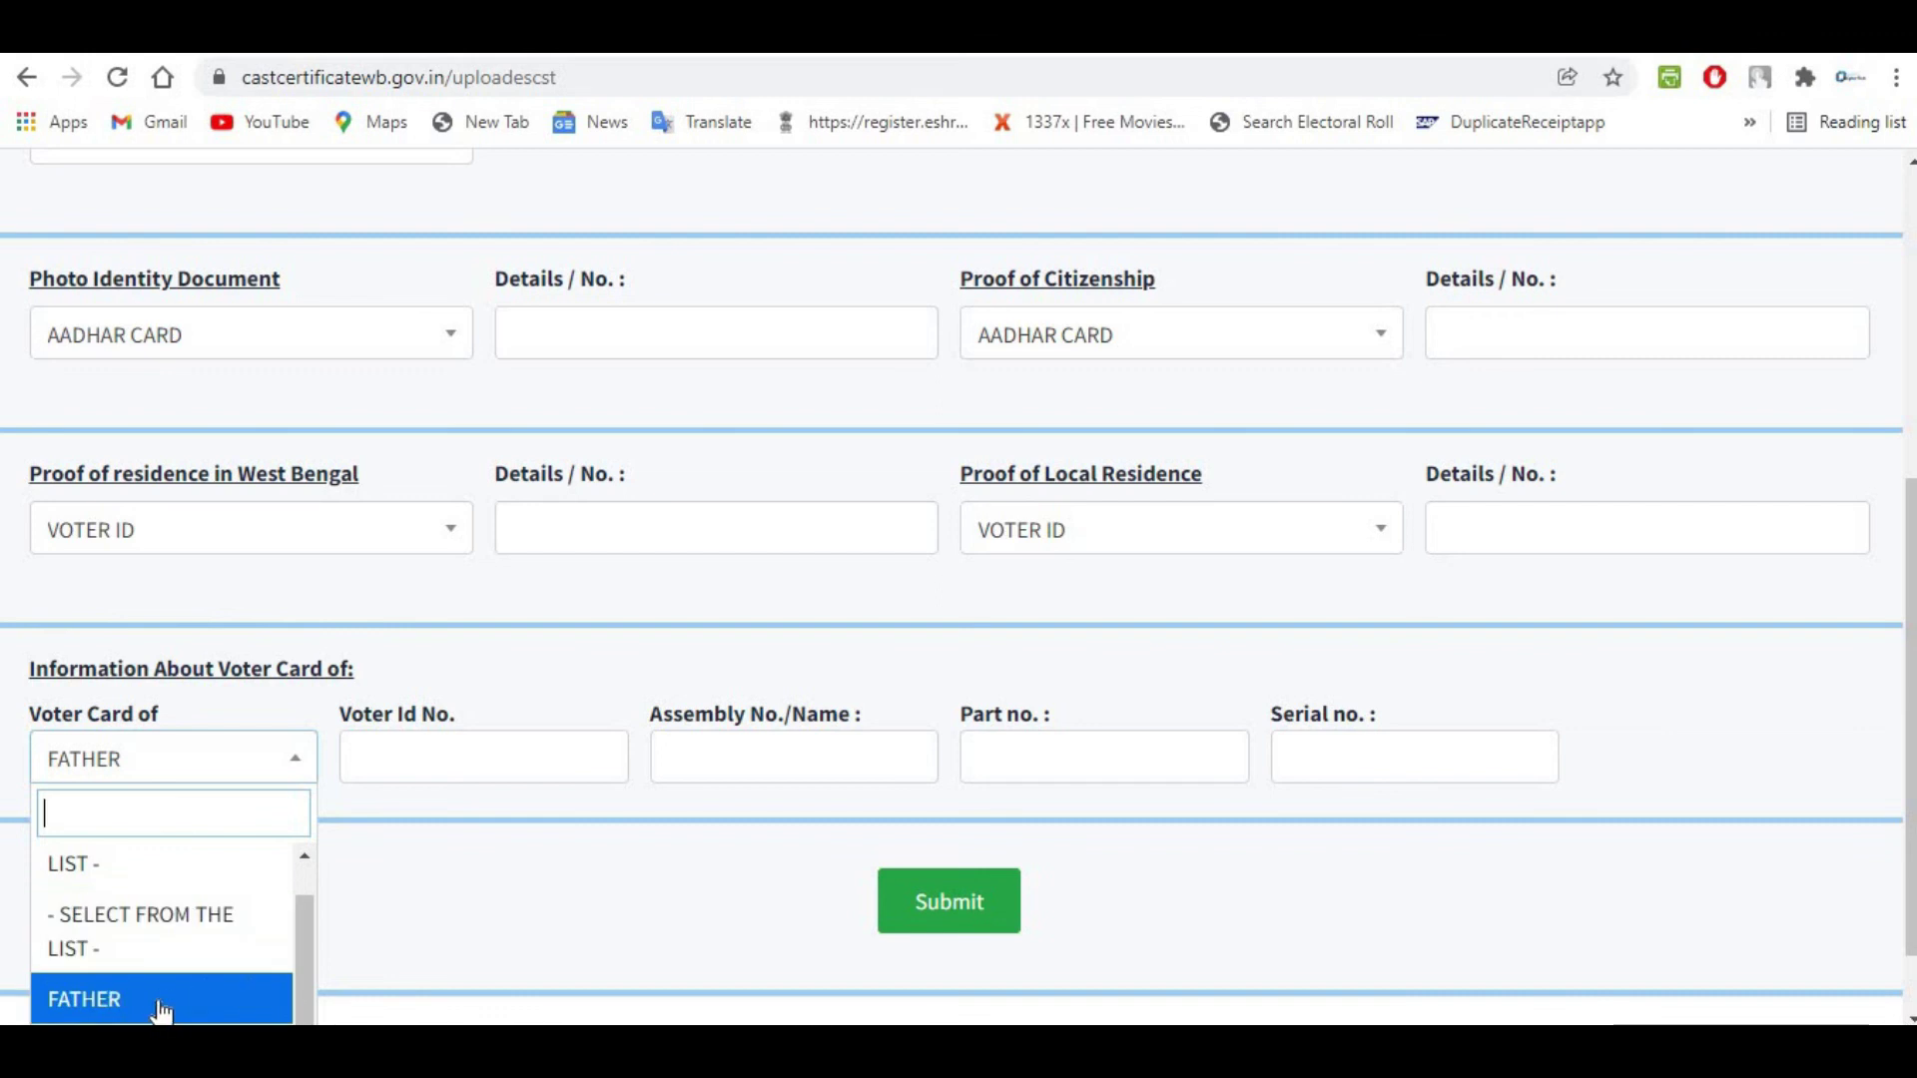
pyautogui.click(269, 841)
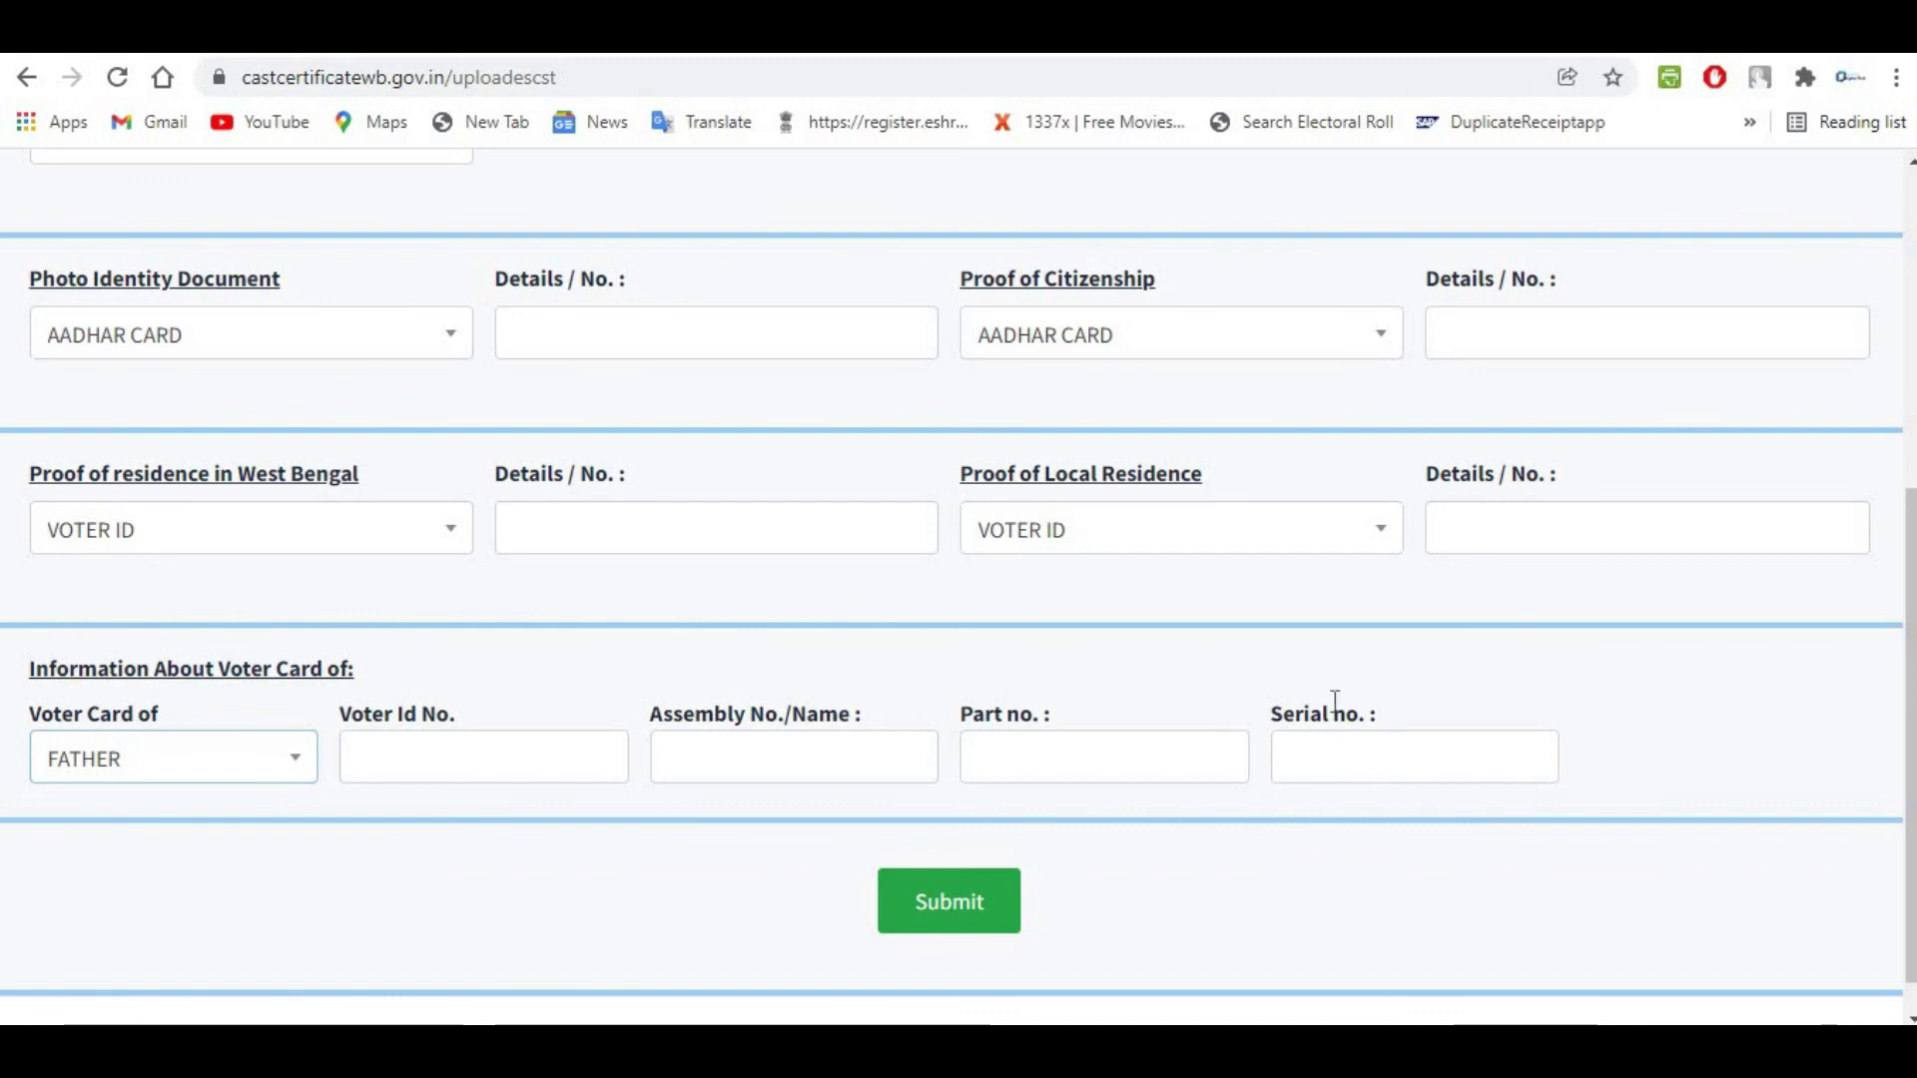
# Review the document types chosen on the upload form and submit the application.
pyautogui.scroll(5, 1270, 764)
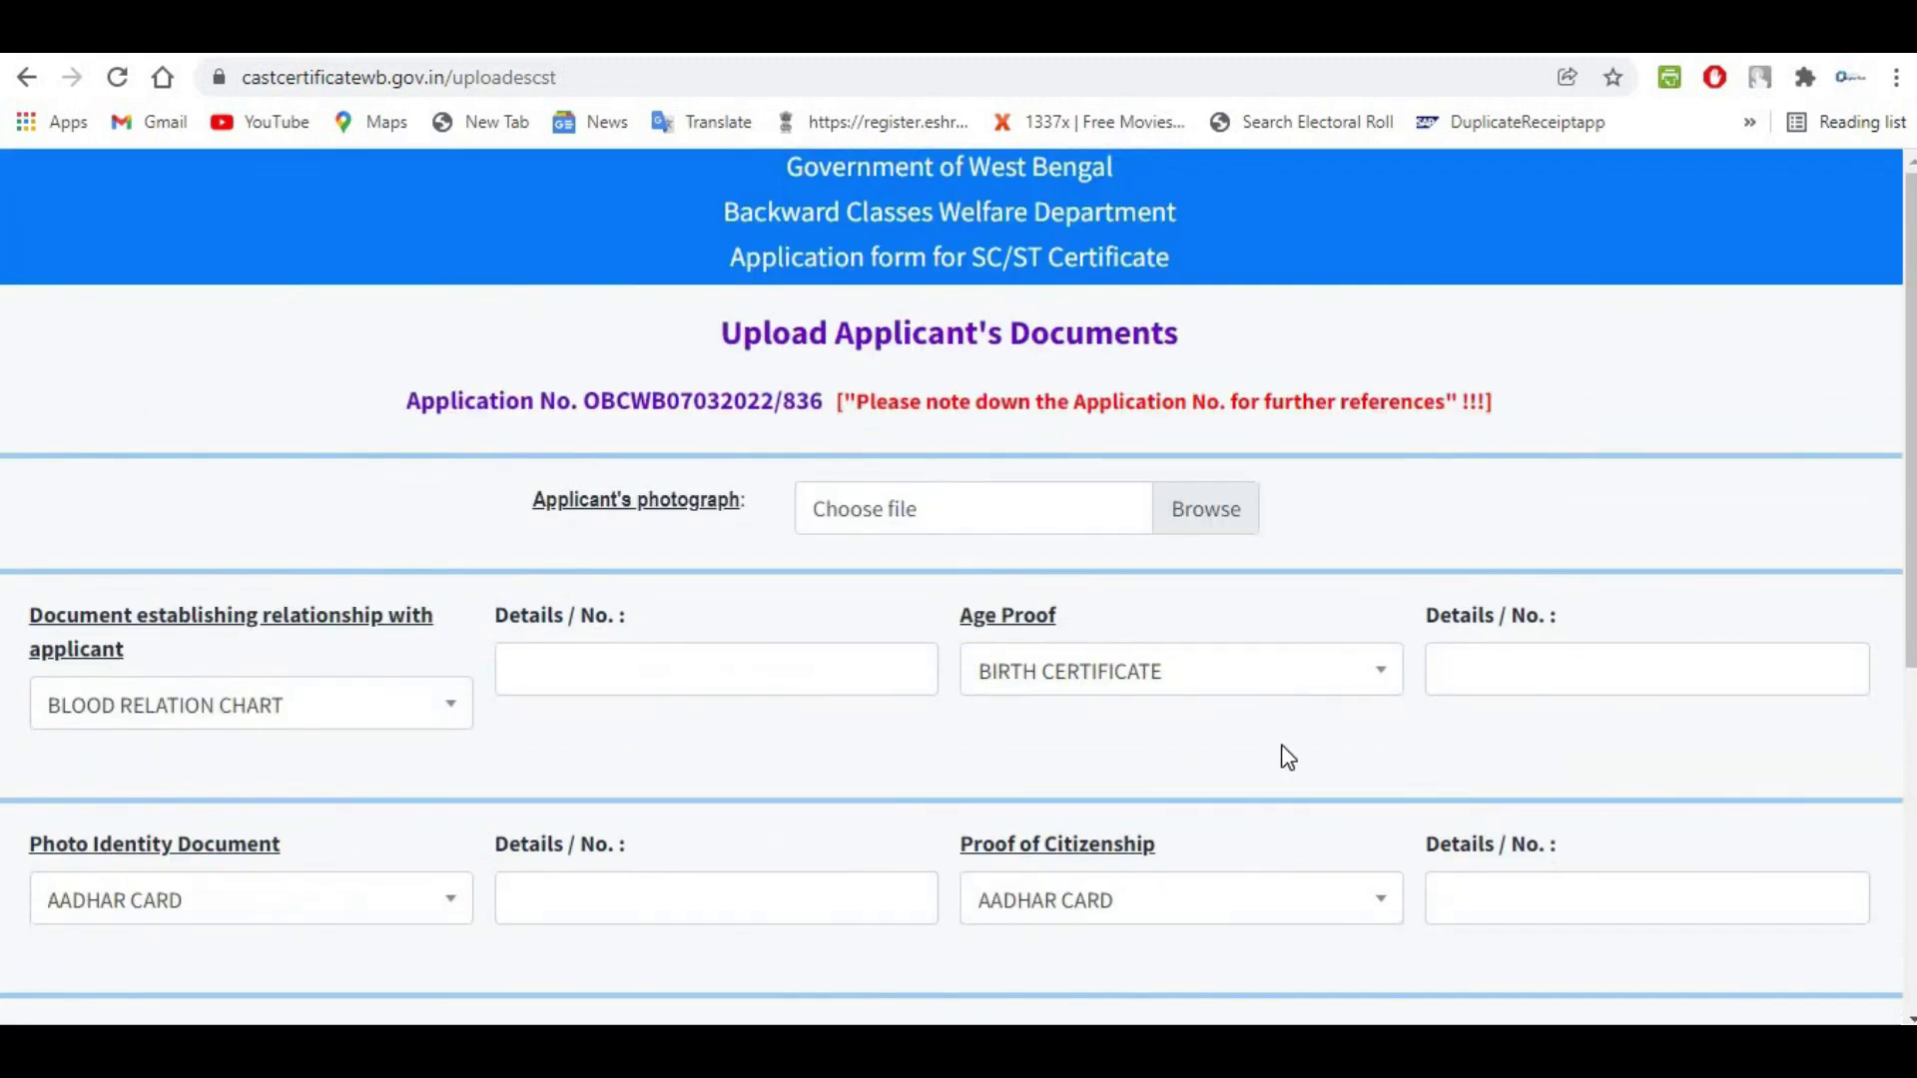
pyautogui.scroll(-5, 1284, 757)
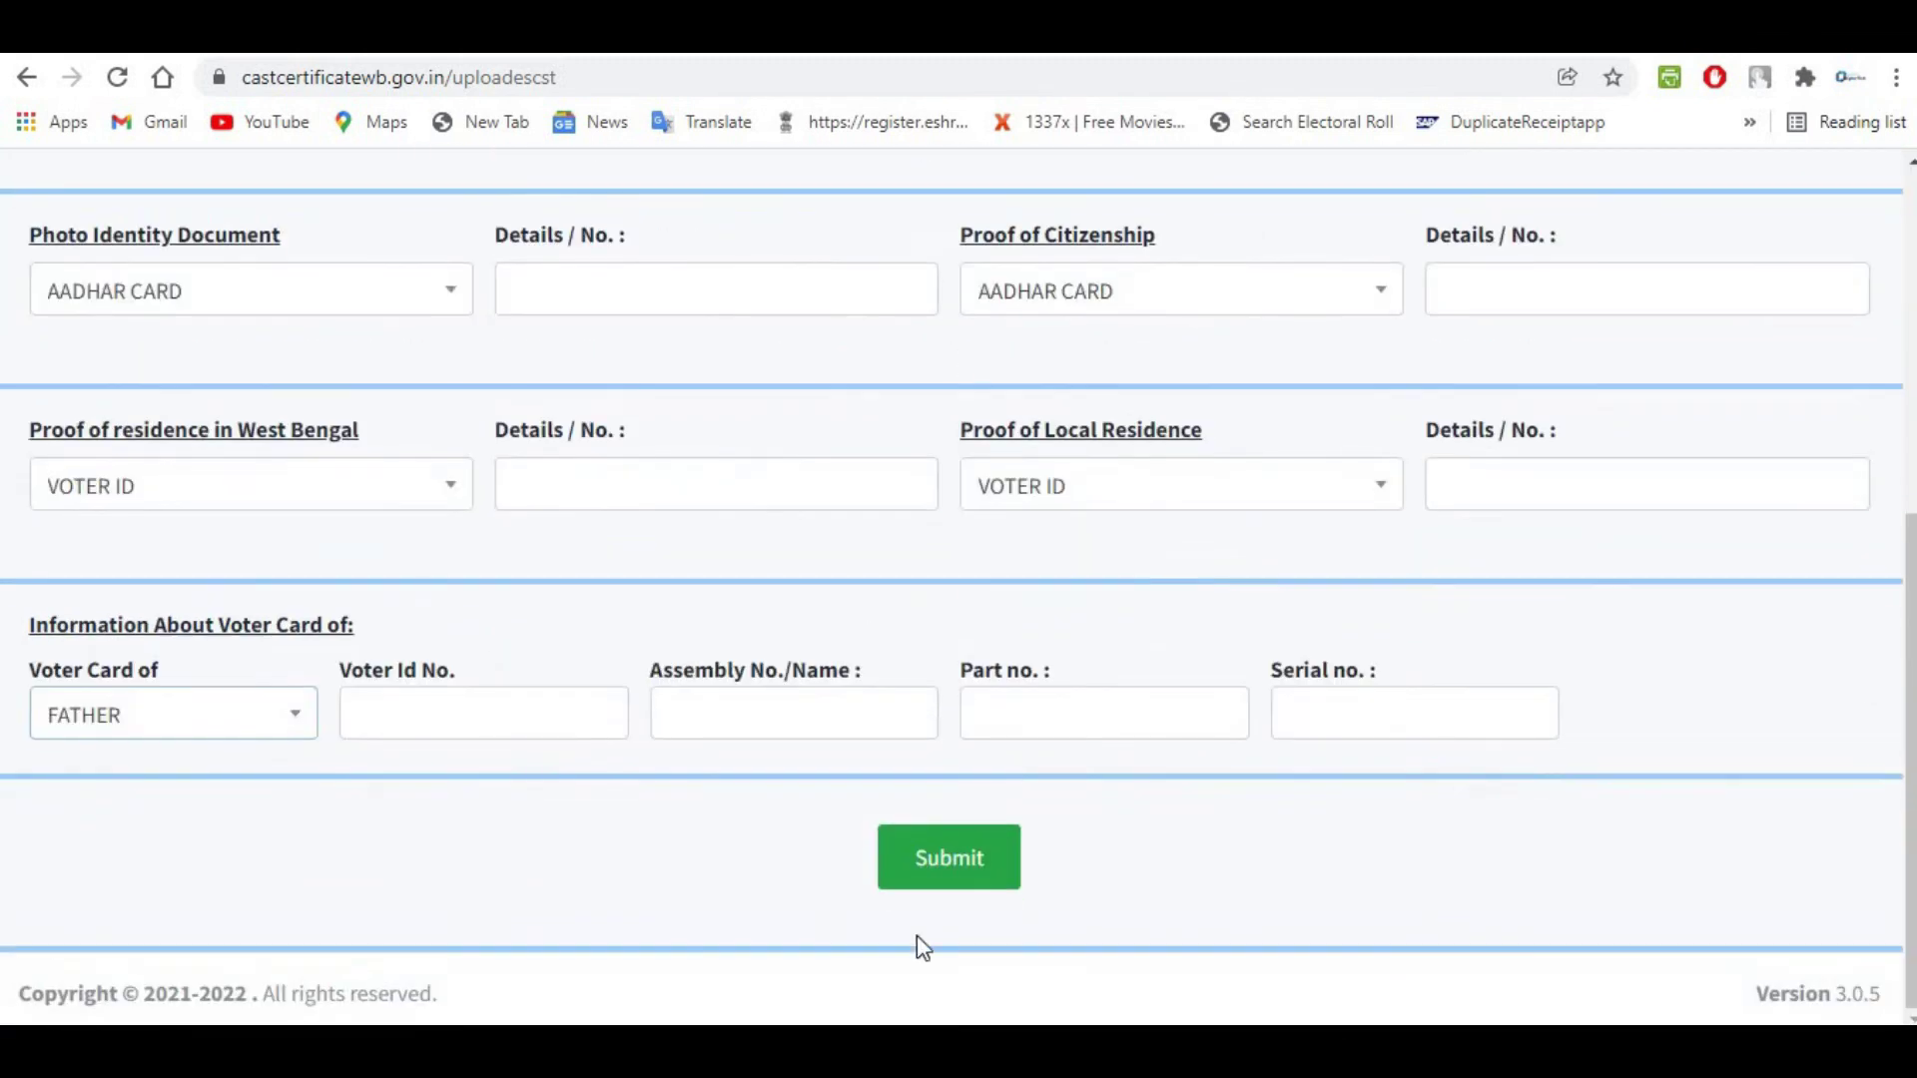
pyautogui.click(972, 884)
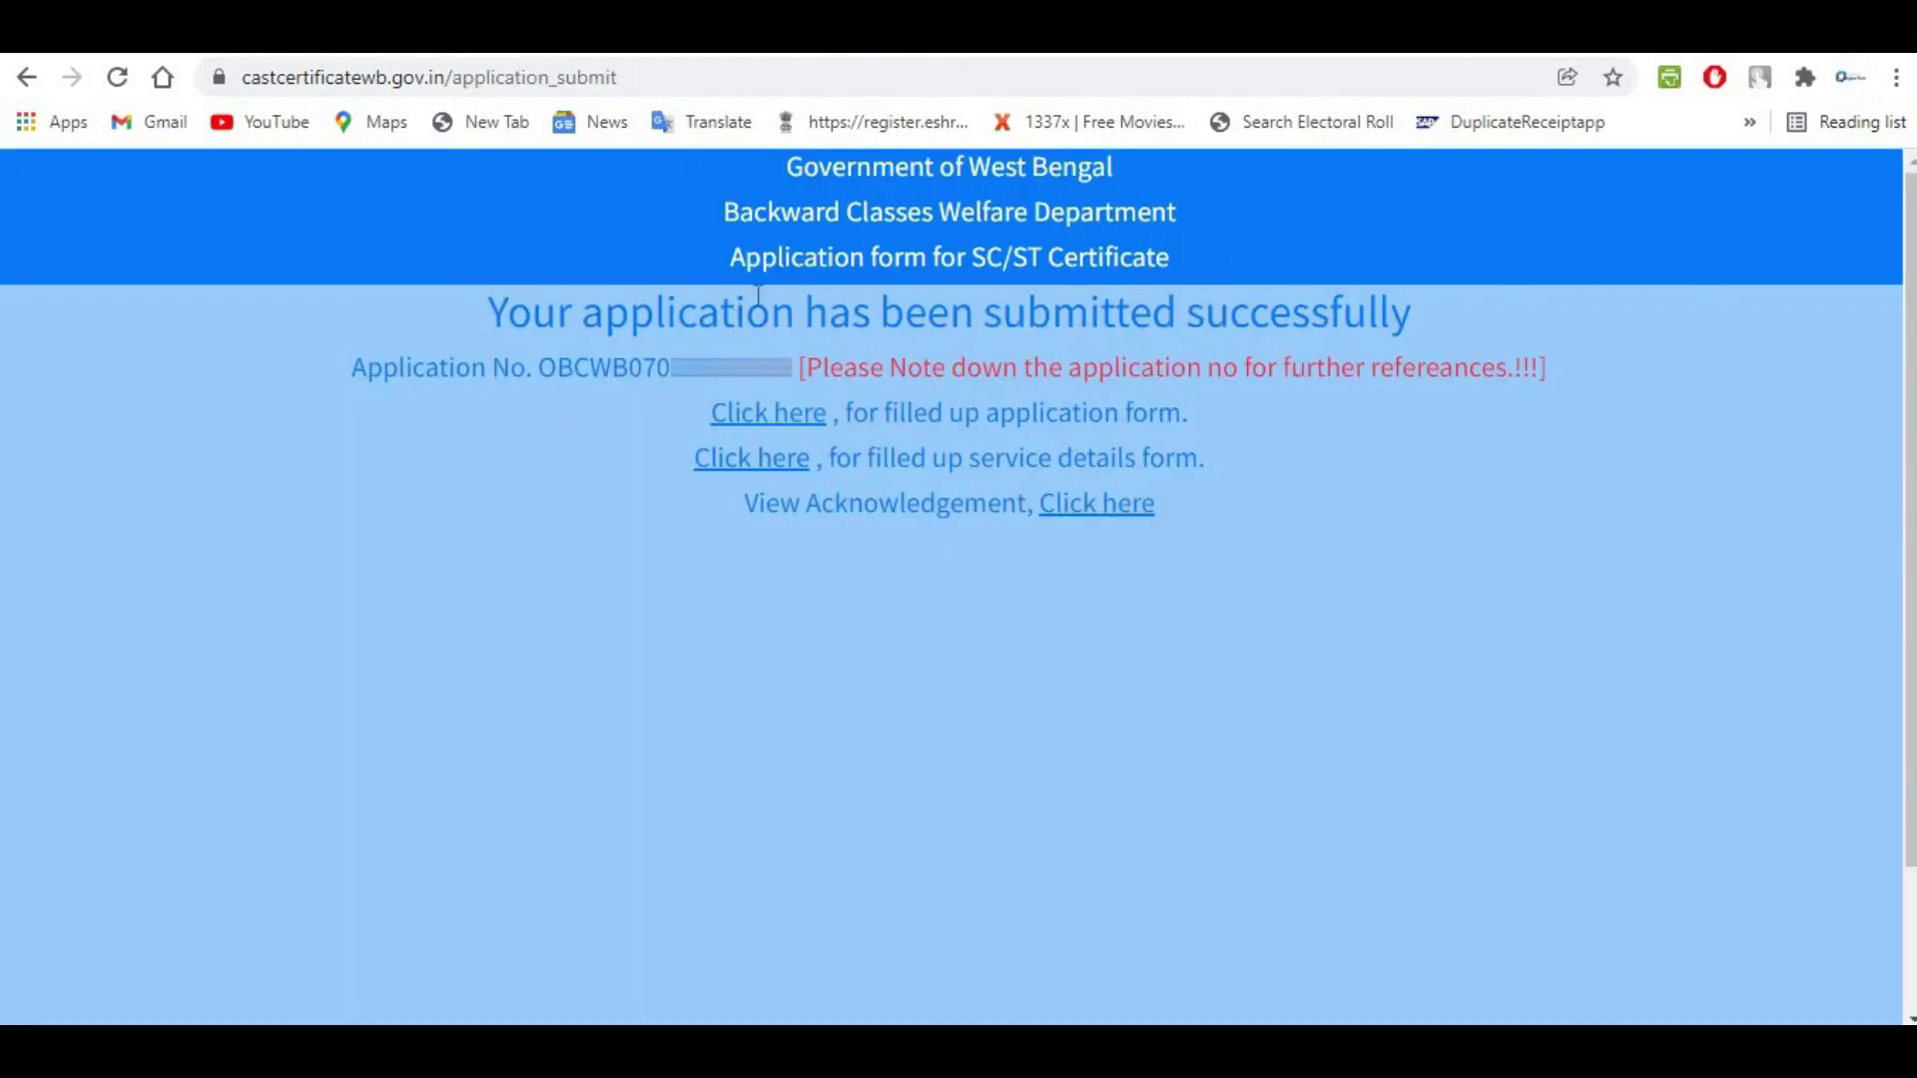